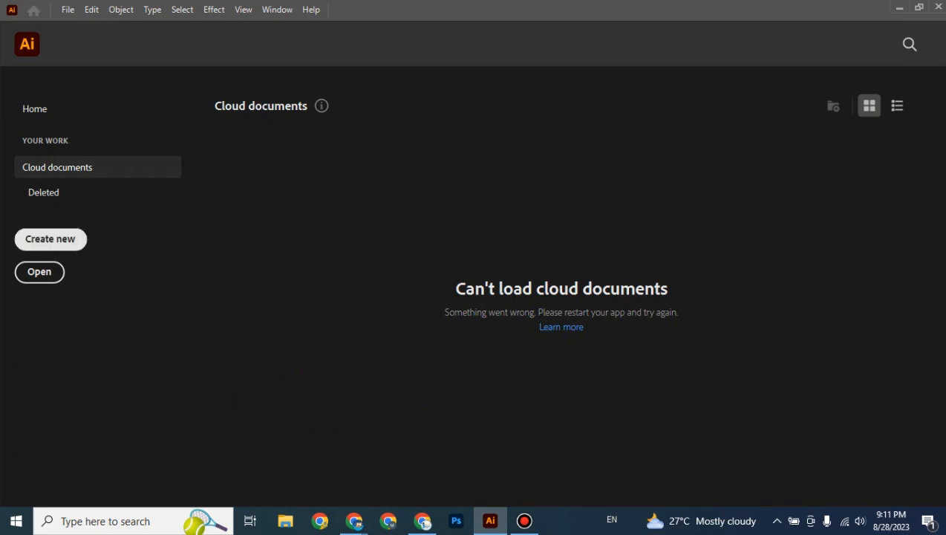
Create a new 1000 x 1000 px RGB document with one artboard and collapse the floating transparency settings
click(50, 238)
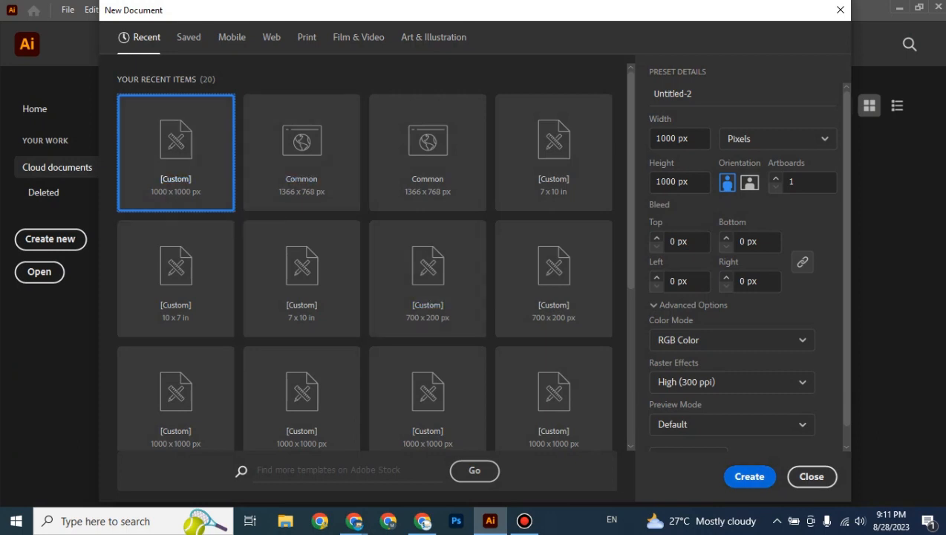
click(749, 477)
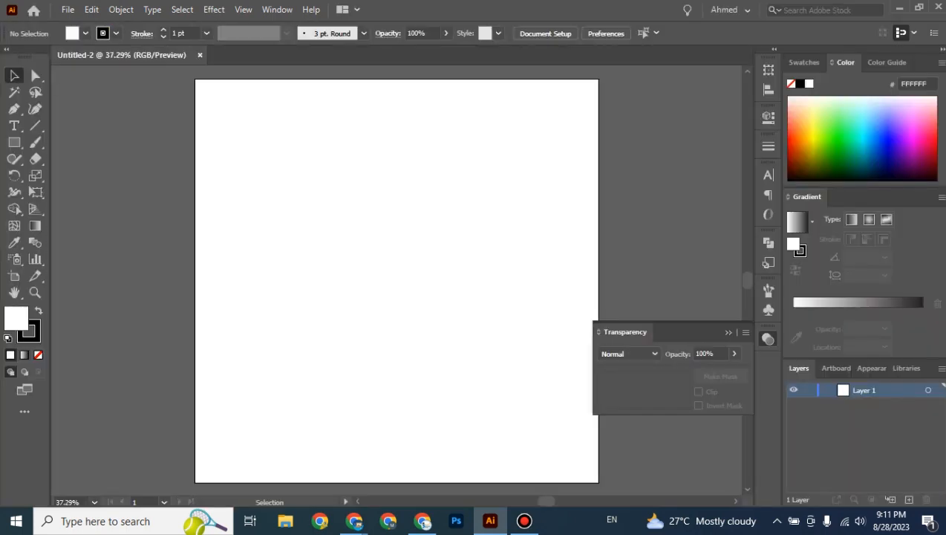
click(728, 332)
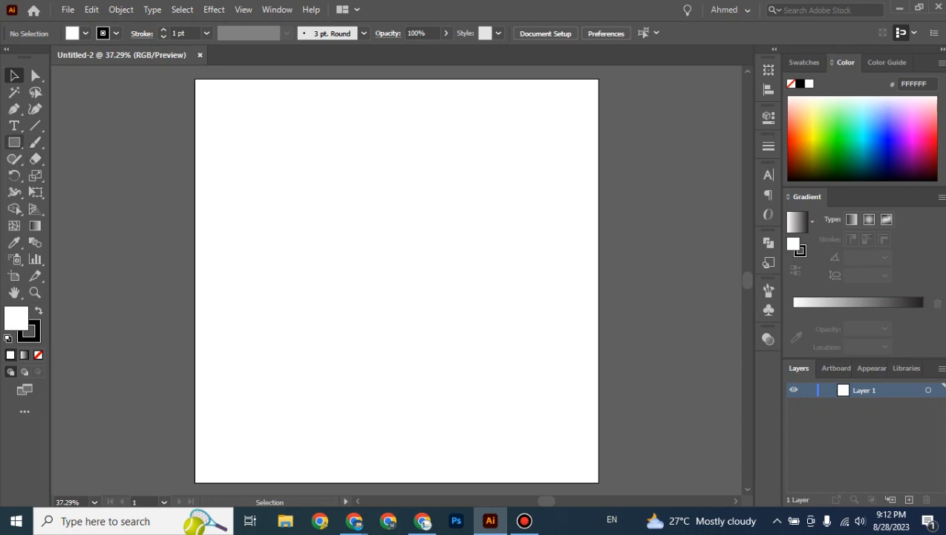
Draw a wide rectangle in the artboard's upper-left area, fill it with light cyan blue, and deselect it
key(m)
drag(201, 113, 411, 250)
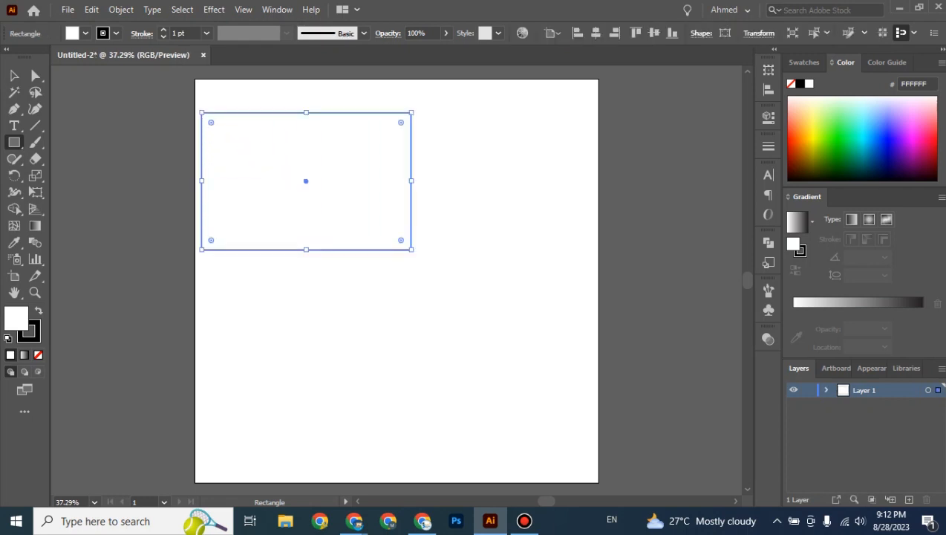
click(882, 145)
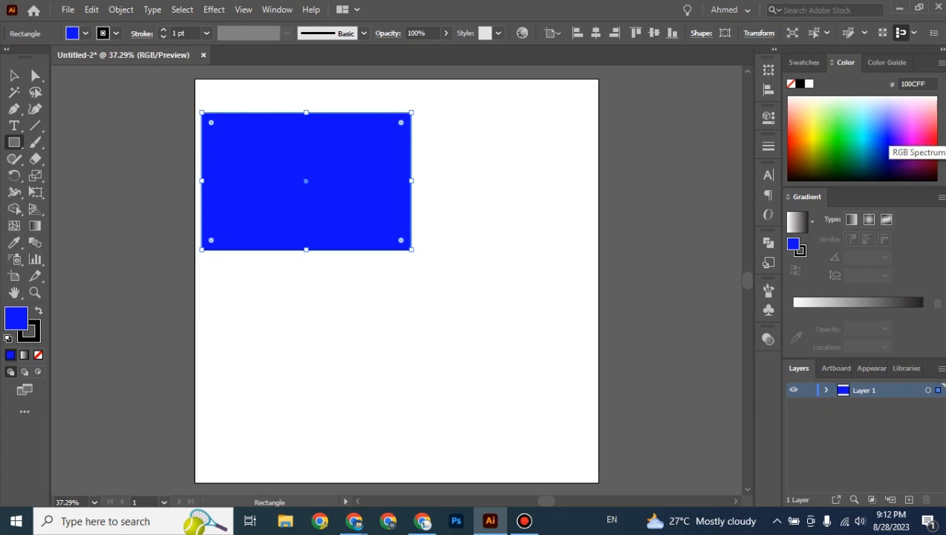
click(863, 142)
click(14, 76)
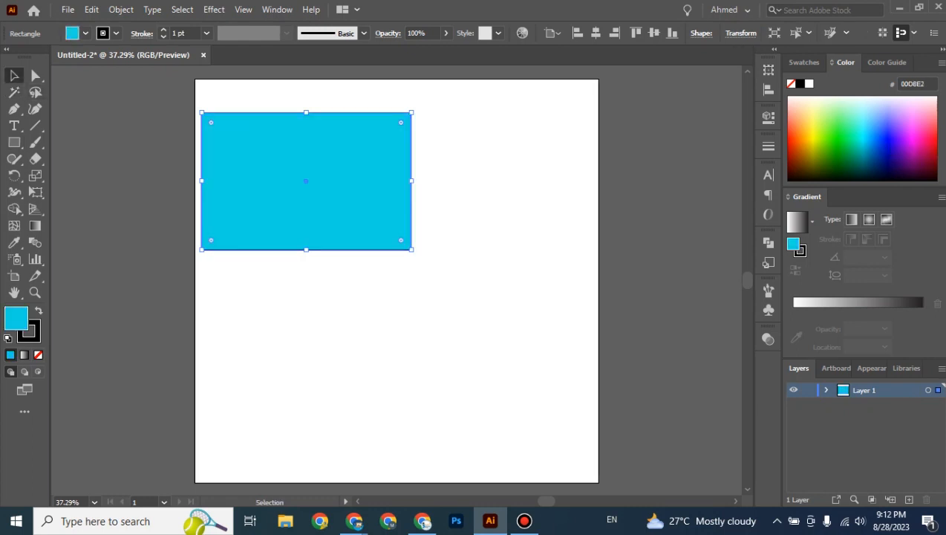
key(ctrl+shift+a)
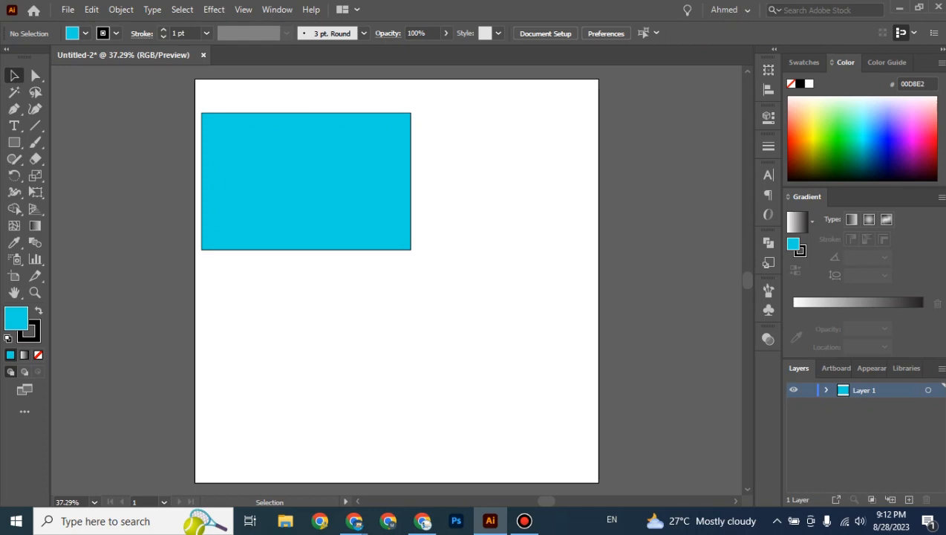
Browse the Images folder inside the Desktop folder in File Explorer for a suitable picture
click(285, 521)
scroll(550, 342, down, 1)
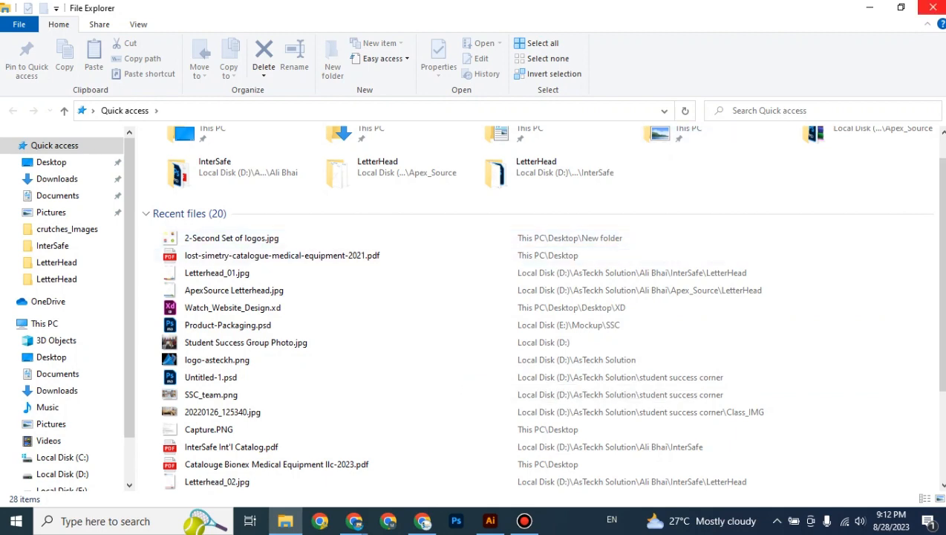
click(933, 7)
key(super+d)
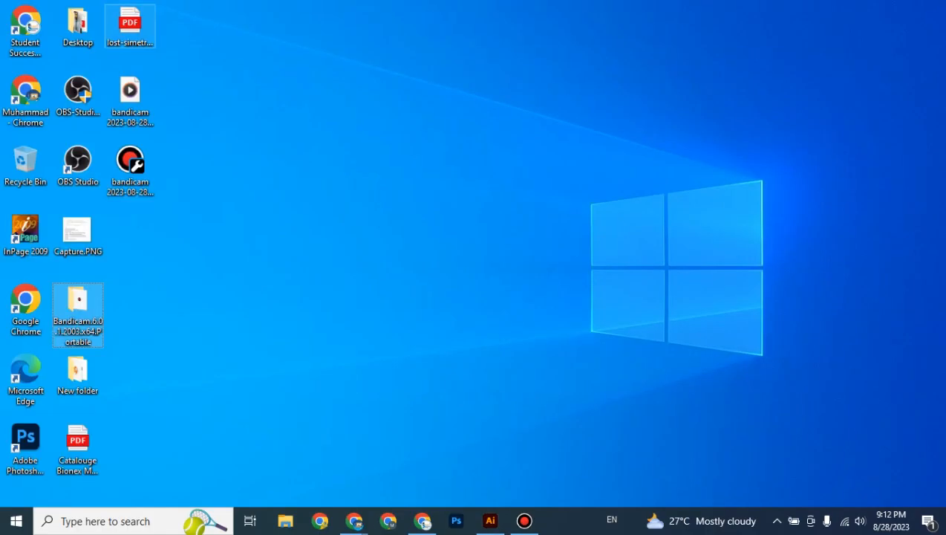
double_click(78, 26)
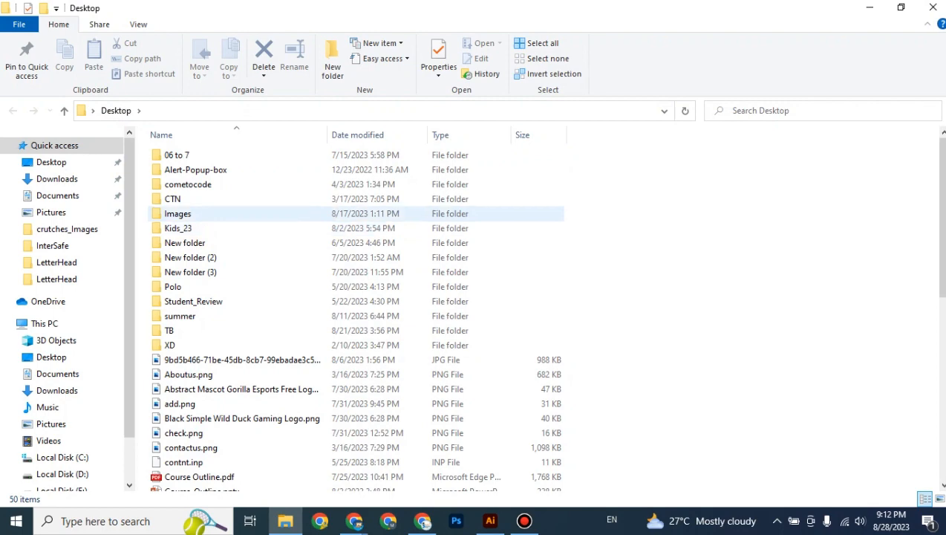
double_click(178, 213)
mouse_move(493, 311)
mouse_down()
mouse_move(473, 360)
mouse_move(488, 327)
mouse_up()
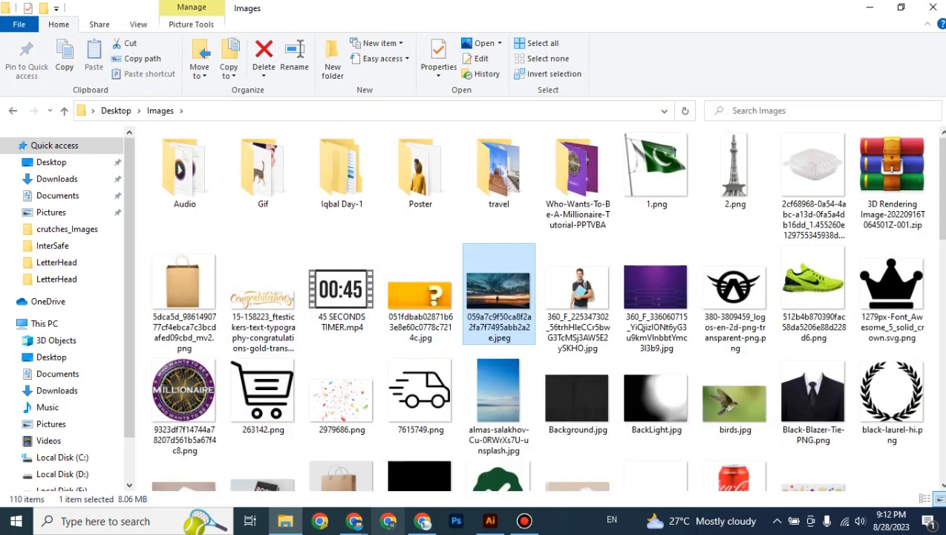
Switch to Chrome and search Google Images for "burger" in a new tab
click(354, 521)
click(288, 460)
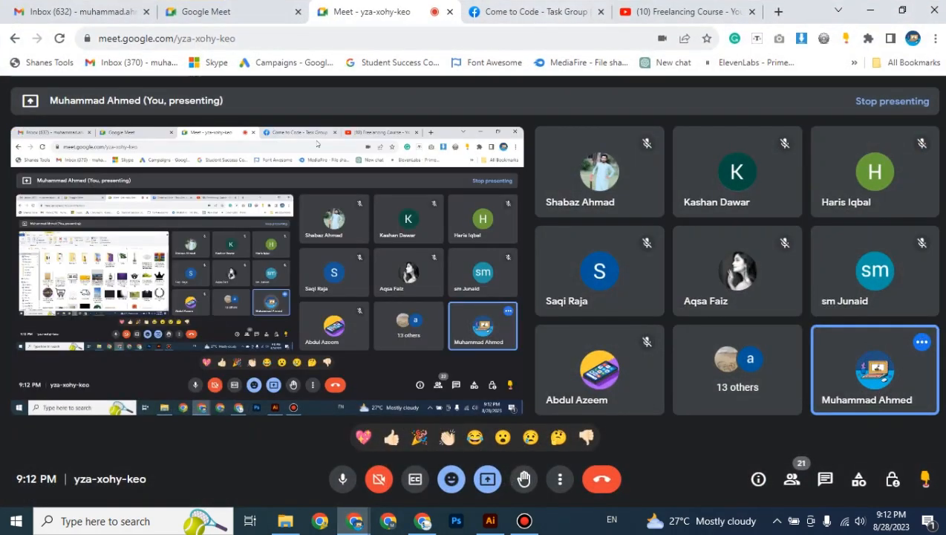
click(778, 12)
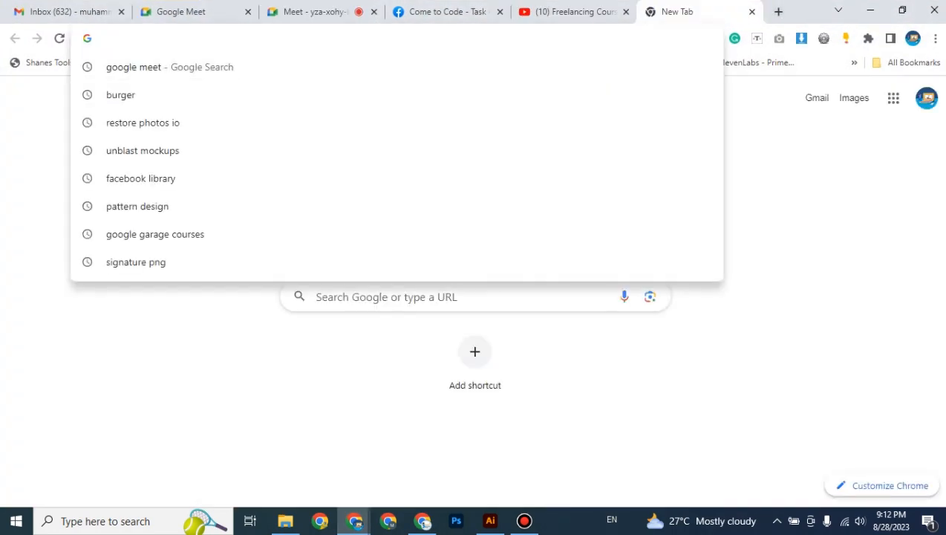
text(burger)
key(Return)
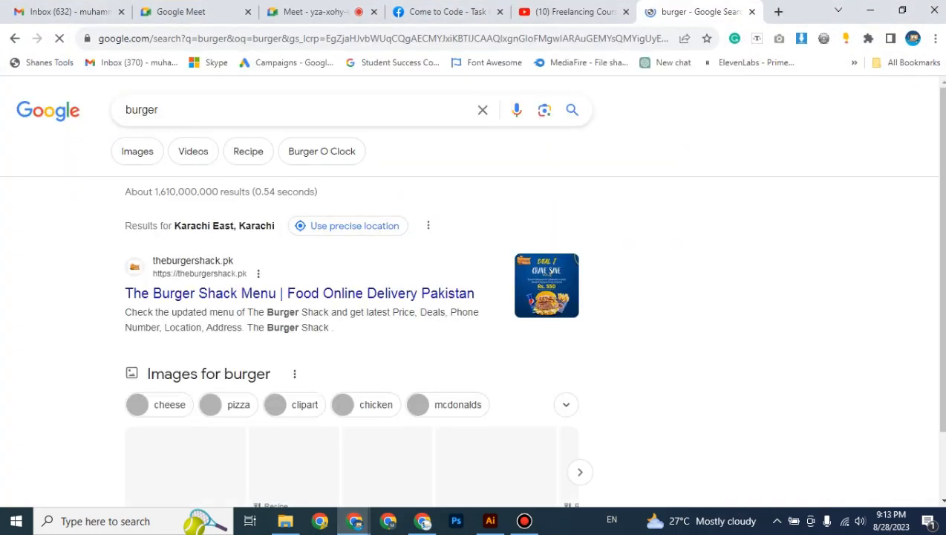
click(137, 151)
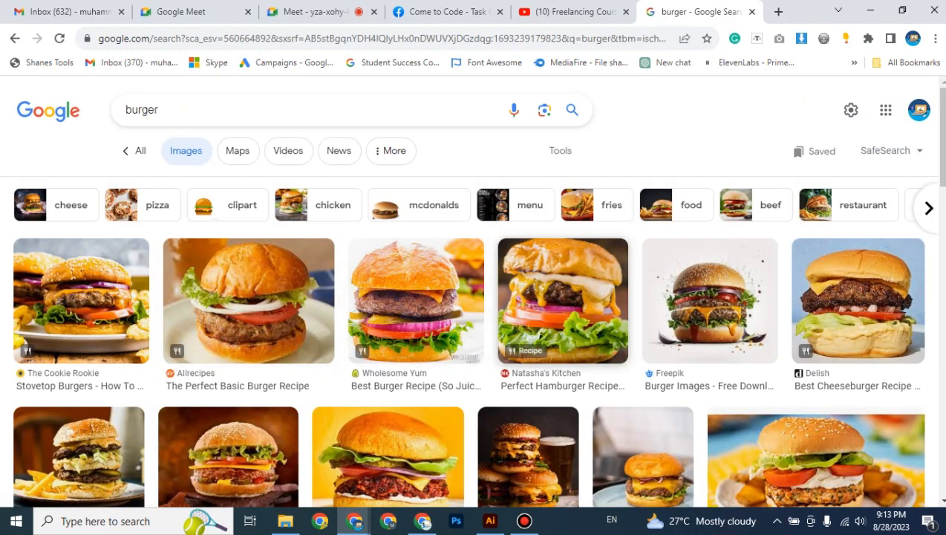
Copy the Natasha's Kitchen "Perfect Hamburger Recipe" image and paste it into the Illustrator document
click(562, 300)
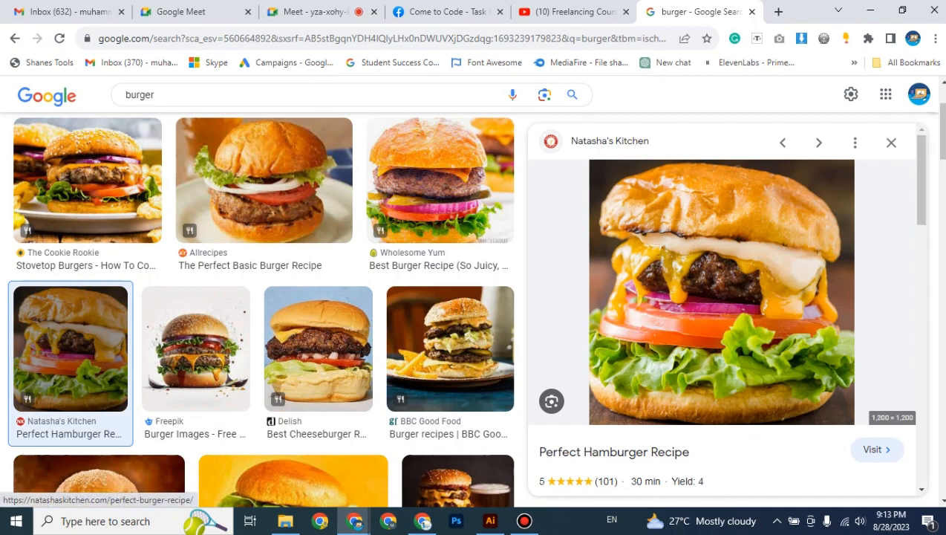
right_click(696, 216)
click(744, 394)
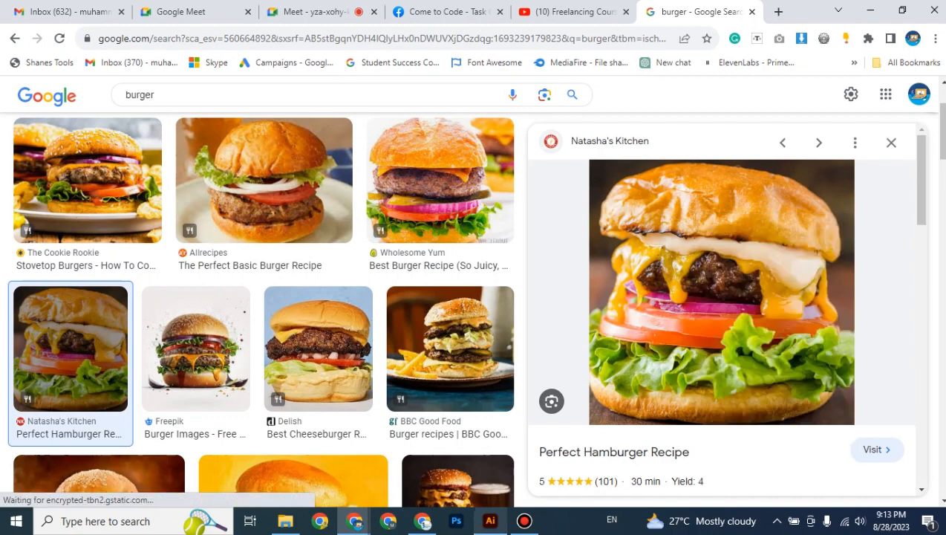
click(490, 520)
key(ctrl+v)
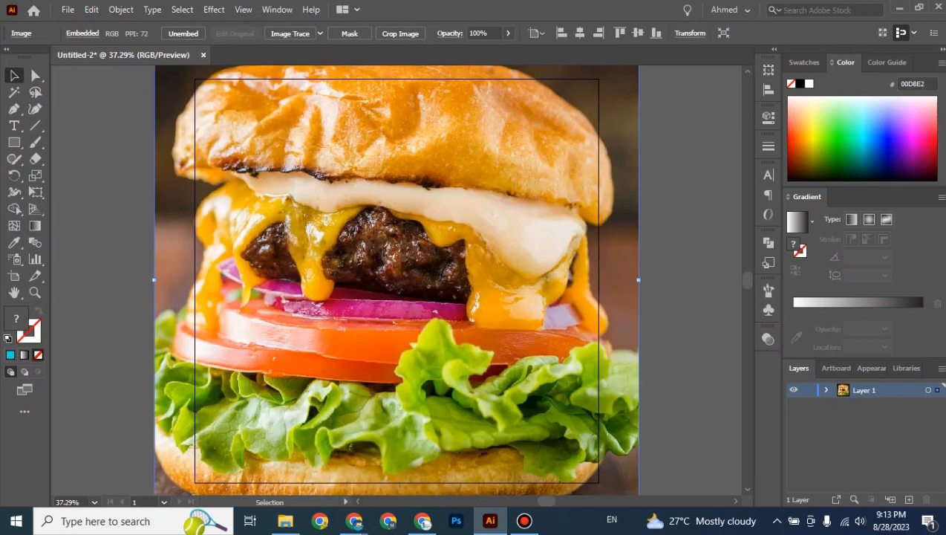
Scale the pasted burger image down to about half its size and place it outside the artboard's right edge
key(ctrl+minus)
key(ctrl+minus)
key(ctrl+minus)
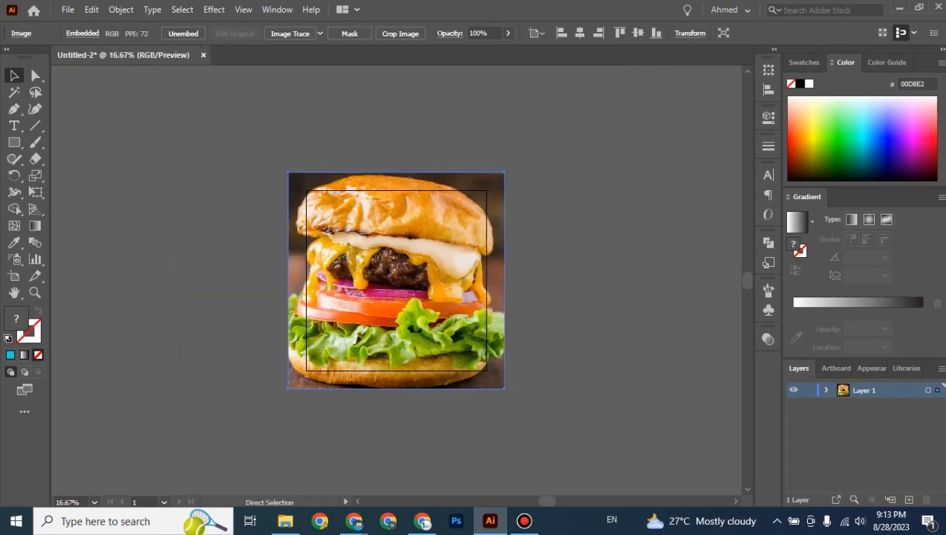
drag(288, 172, 404, 288)
drag(453, 319, 547, 236)
click(633, 338)
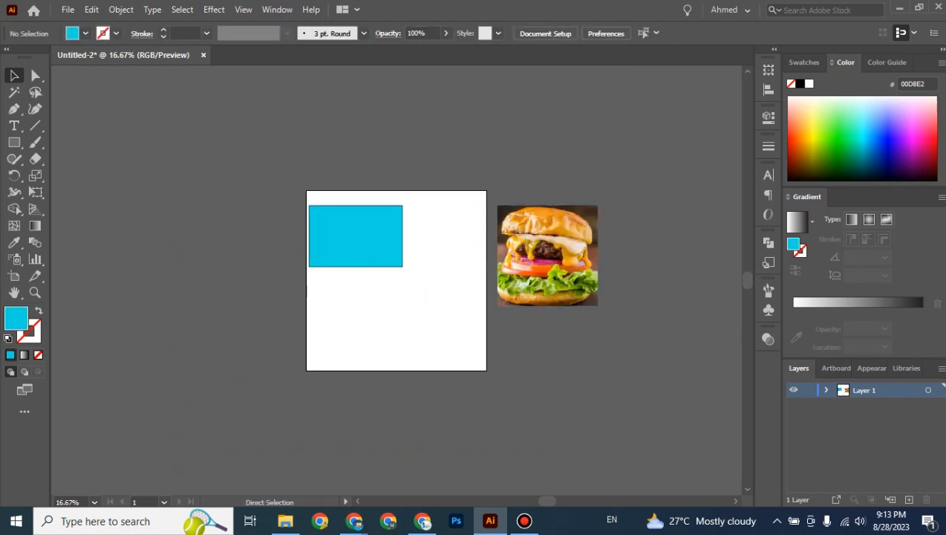
Shift the burger image slightly upward and move the blue rectangle a little right and down on the artboard
key(ctrl+plus)
drag(441, 204, 370, 217)
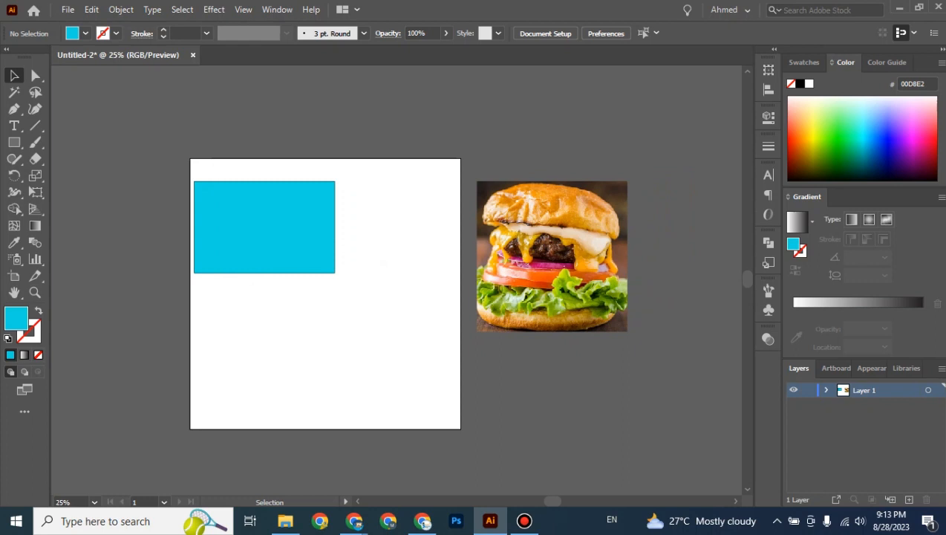
drag(575, 308, 571, 296)
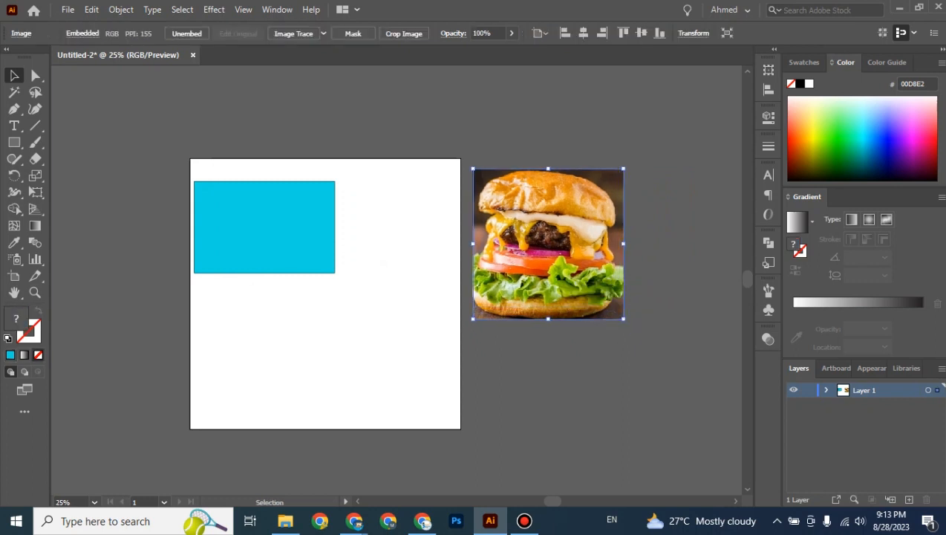
drag(319, 243, 356, 254)
key(ctrl+shift+a)
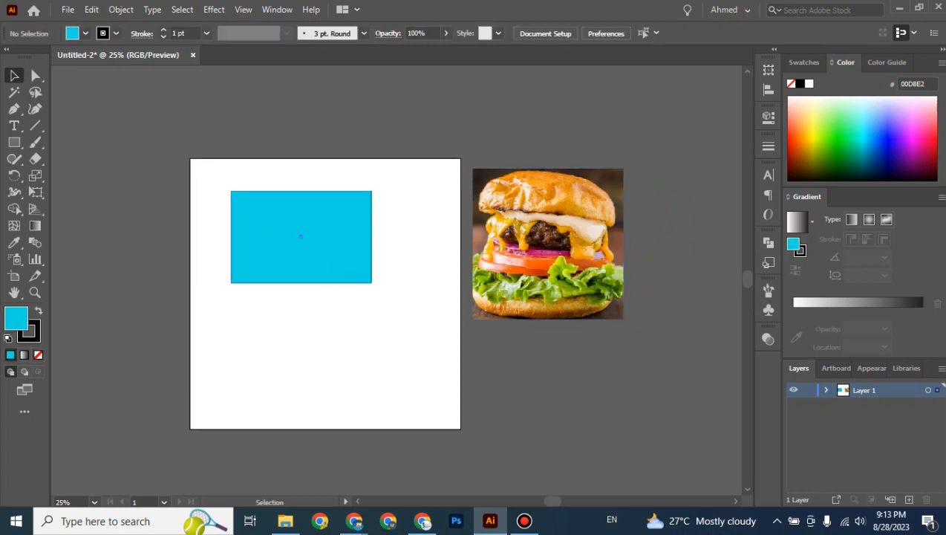
Select the blue rectangle and the burger image alternately to compare the two objects
click(328, 243)
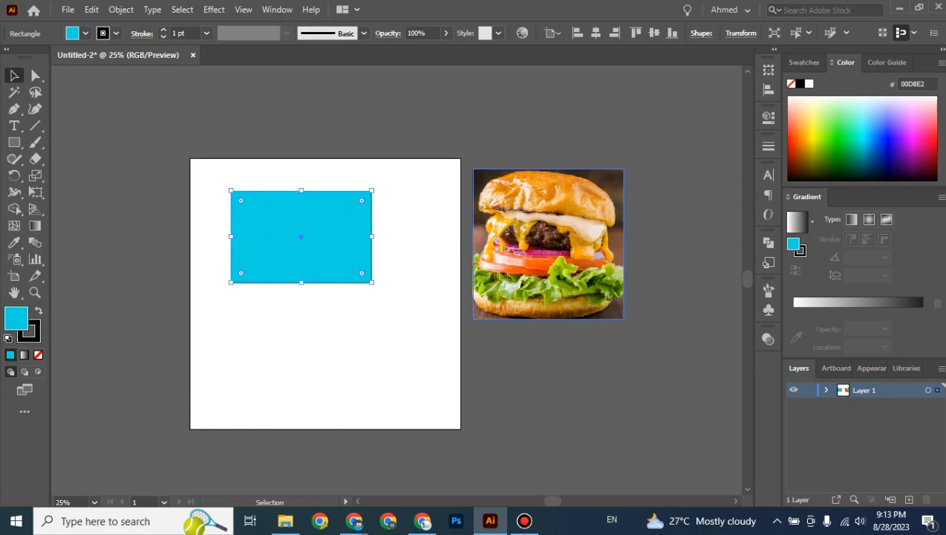
click(539, 243)
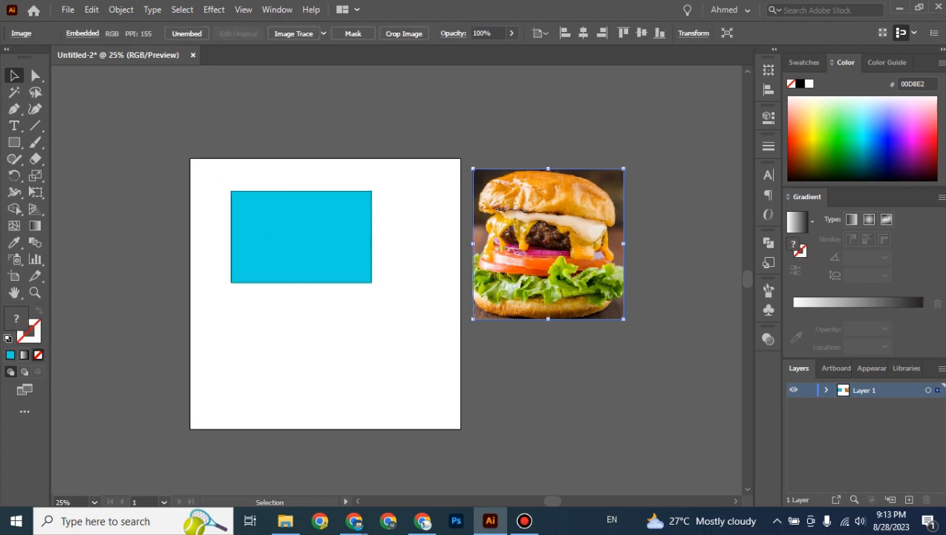
click(316, 242)
click(539, 244)
click(316, 241)
click(539, 244)
click(315, 241)
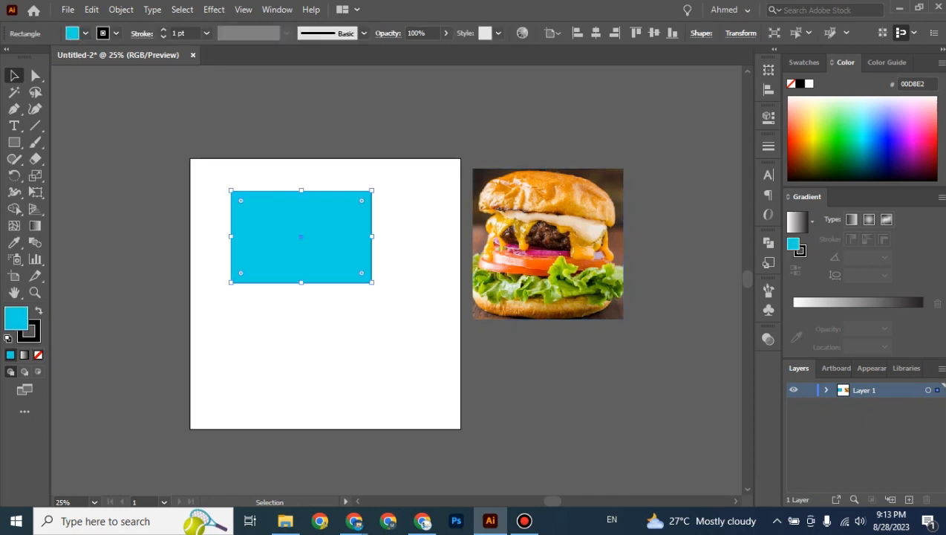
click(542, 244)
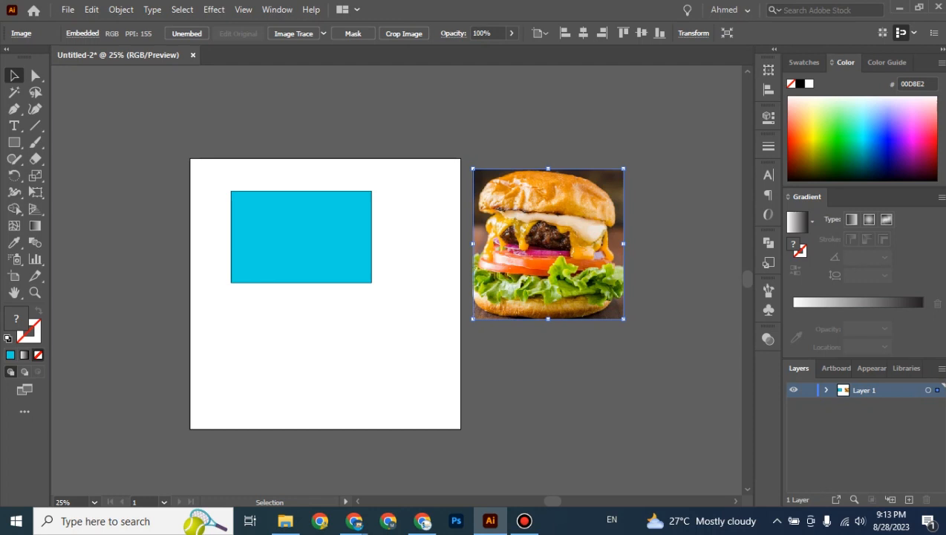
click(312, 238)
click(542, 243)
Position the blue rectangle and the burger image side by side, with the image overlapping the artboard's right edge
drag(301, 237, 280, 237)
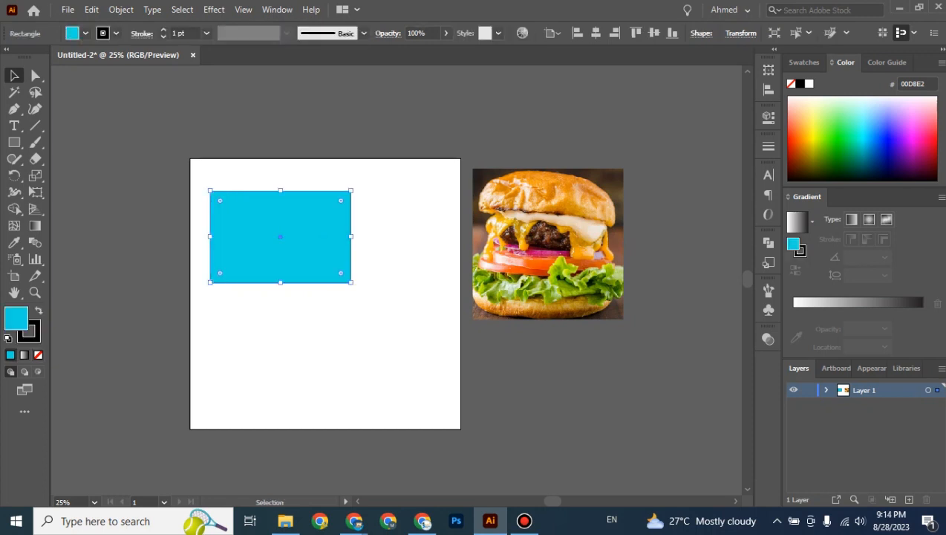
click(416, 245)
drag(548, 244, 440, 233)
key(ctrl+shift+a)
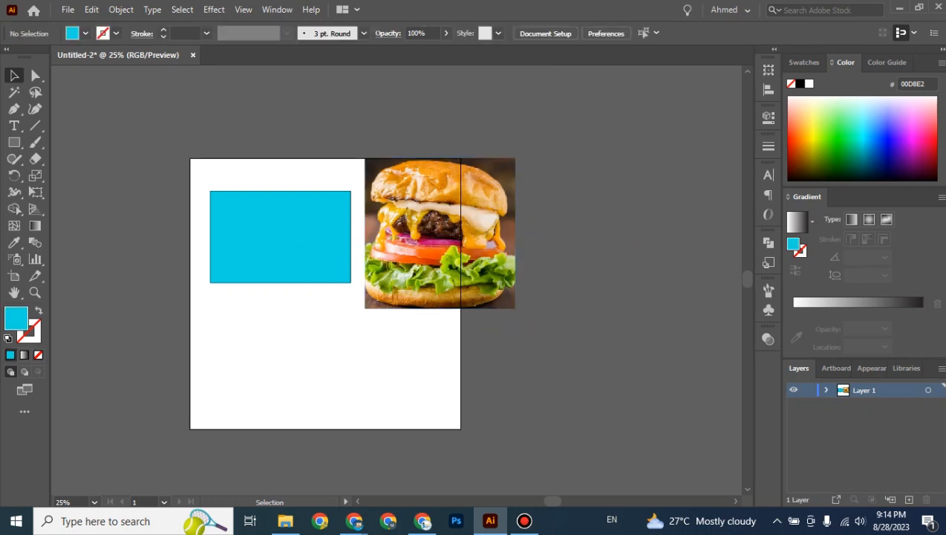
drag(332, 245, 332, 264)
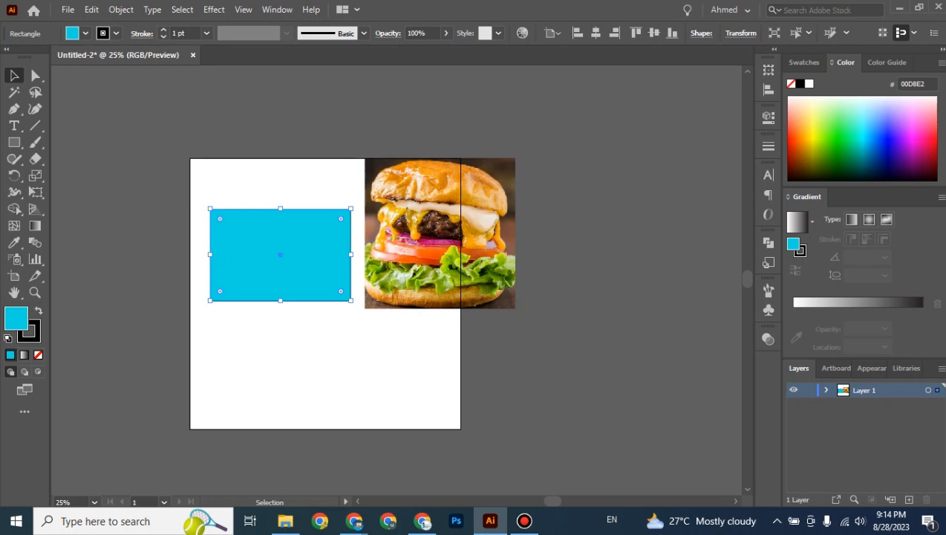
Move the burger image left onto the blue rectangle so that it covers the shape completely
key(ctrl+=)
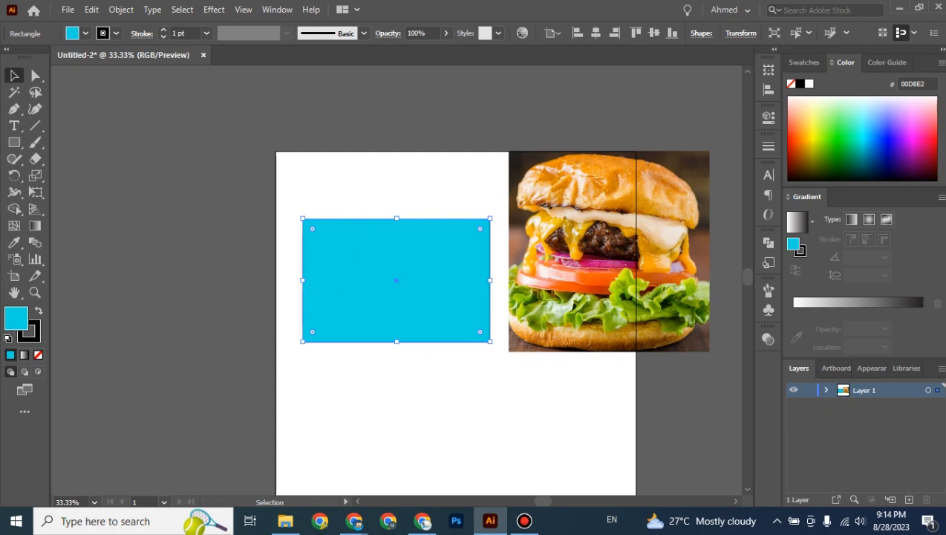
click(573, 265)
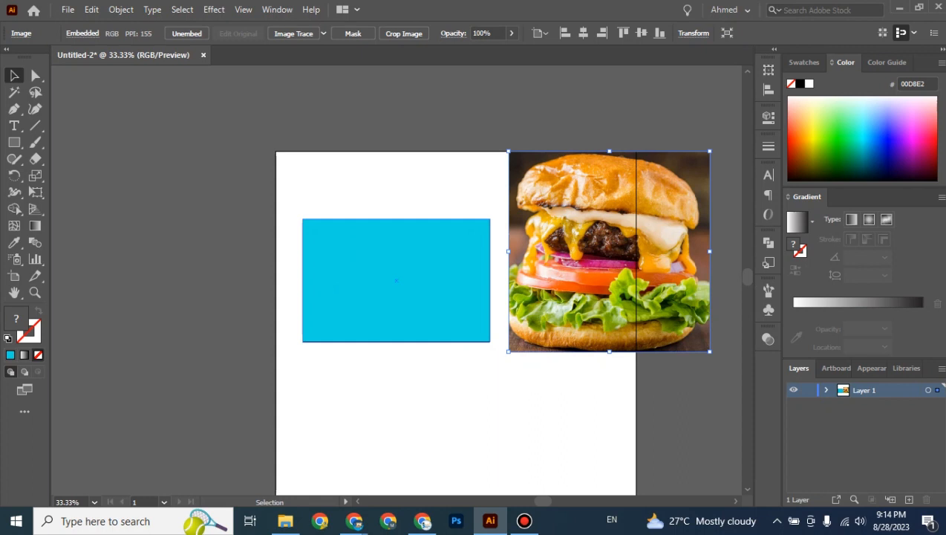
drag(609, 251, 397, 251)
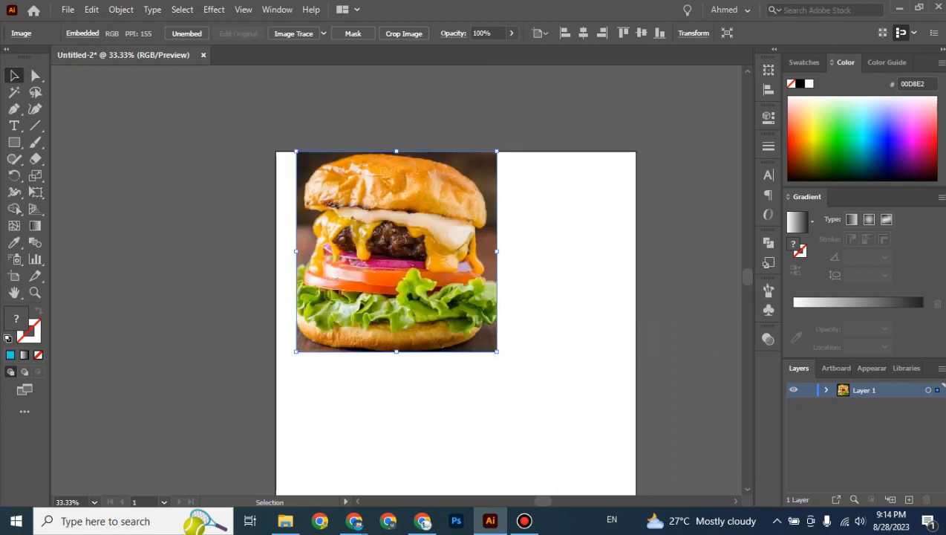
Expand Layer 1 and highlight its image and rectangle entries in turn to examine their stacking order
click(826, 390)
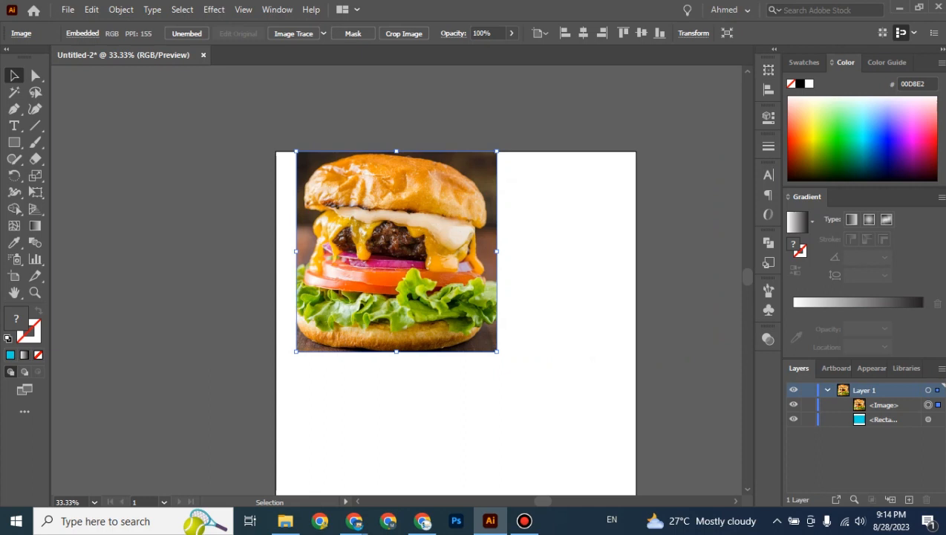
click(883, 420)
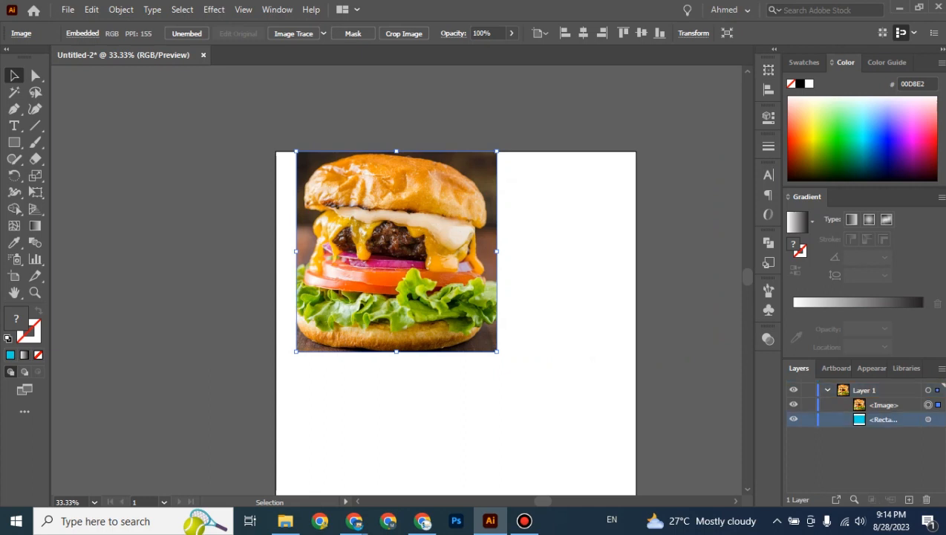
click(884, 405)
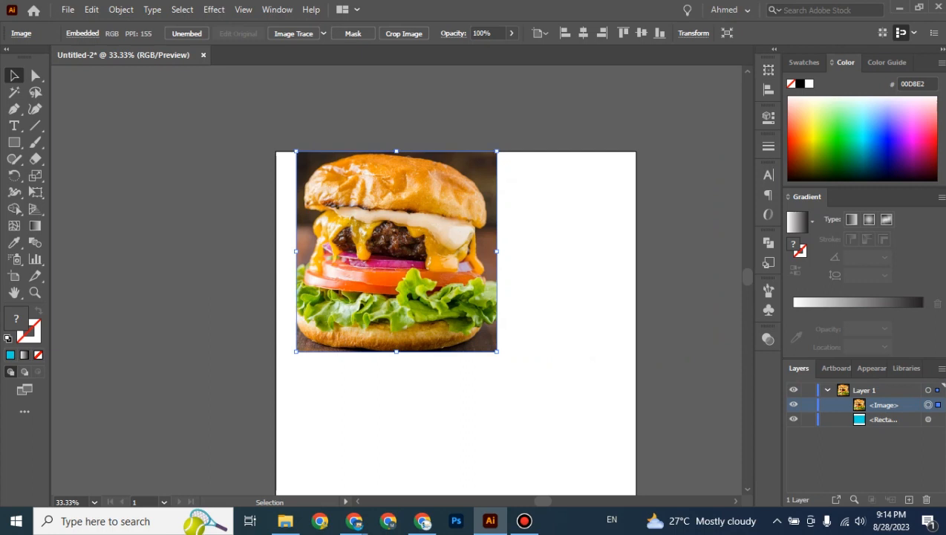
click(884, 419)
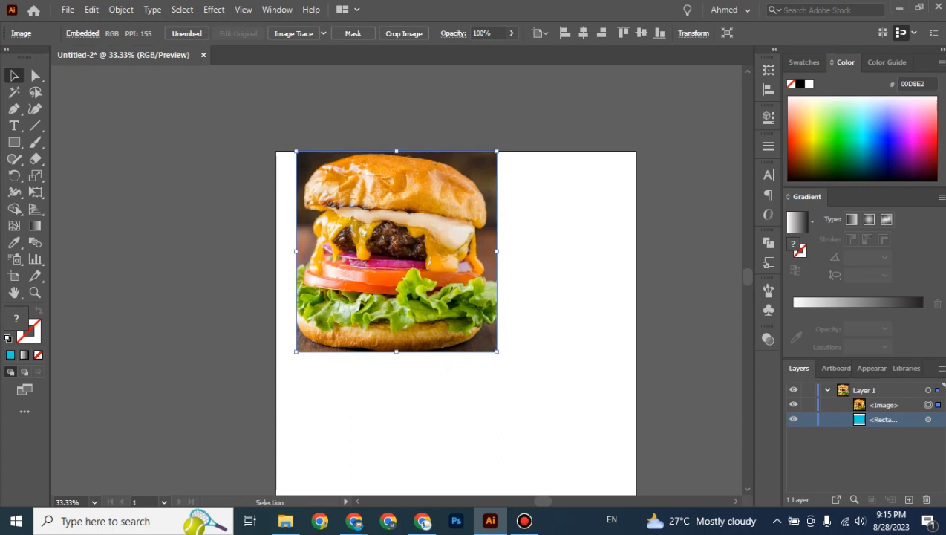
Hide the burger image and stretch the blue rectangle's right edge outward toward the artboard's right side
key(ctrl+3)
click(396, 280)
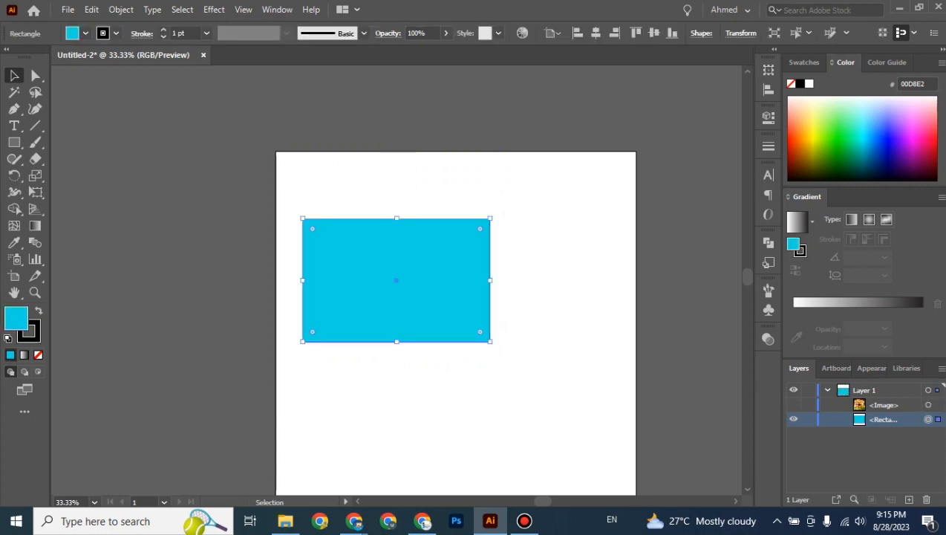
click(534, 276)
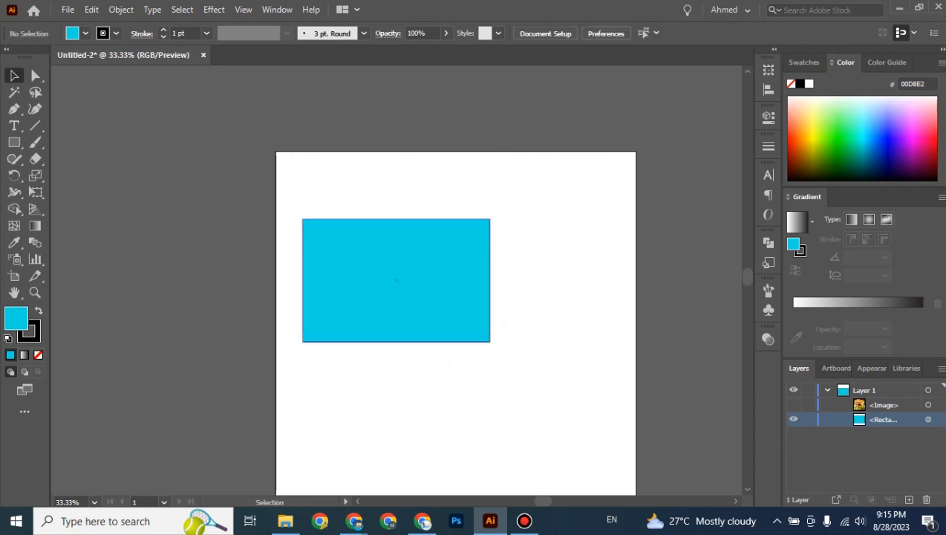
click(440, 279)
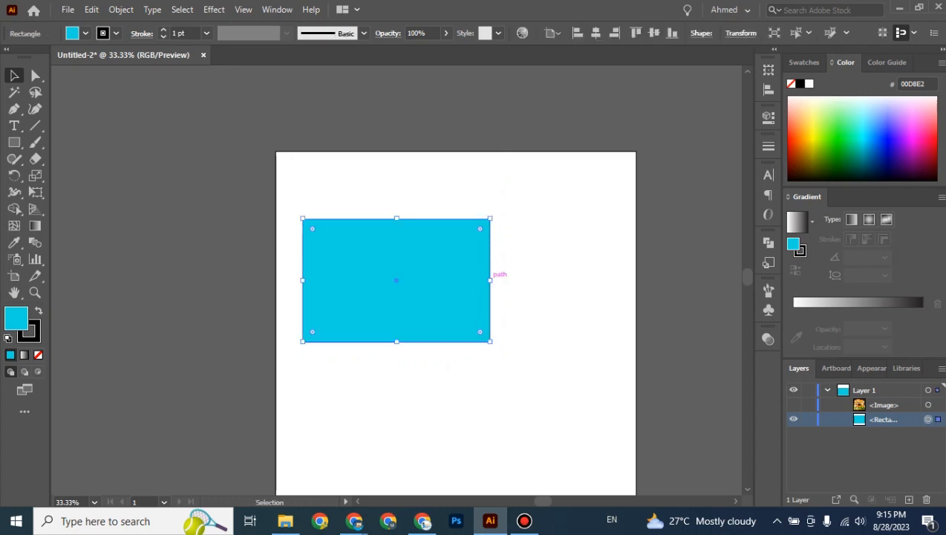
drag(490, 280, 565, 280)
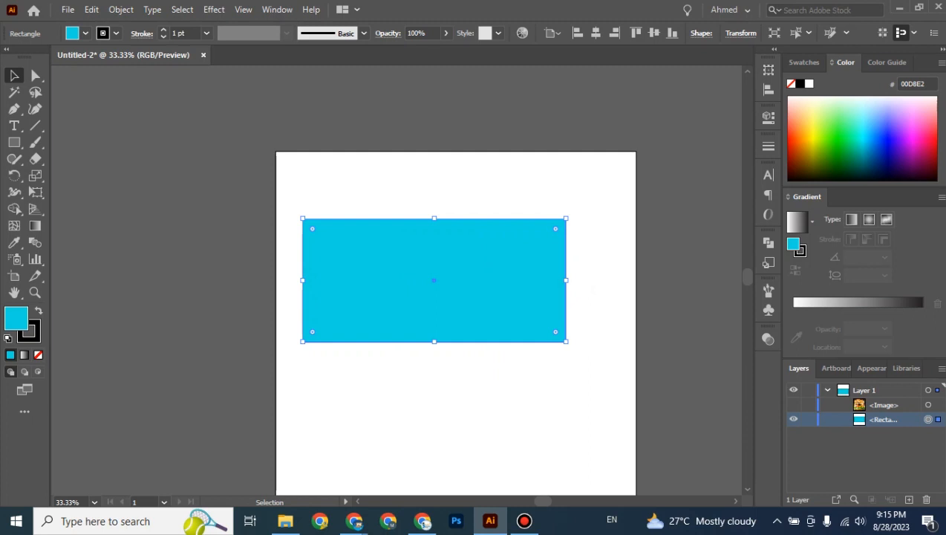
Show the burger image again and select the blue rectangle beneath it
click(793, 405)
click(593, 289)
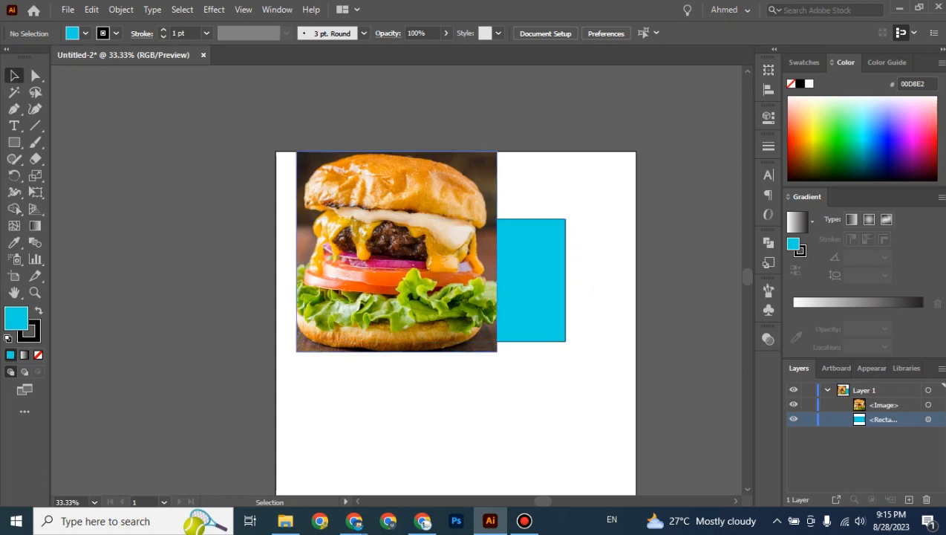
click(531, 282)
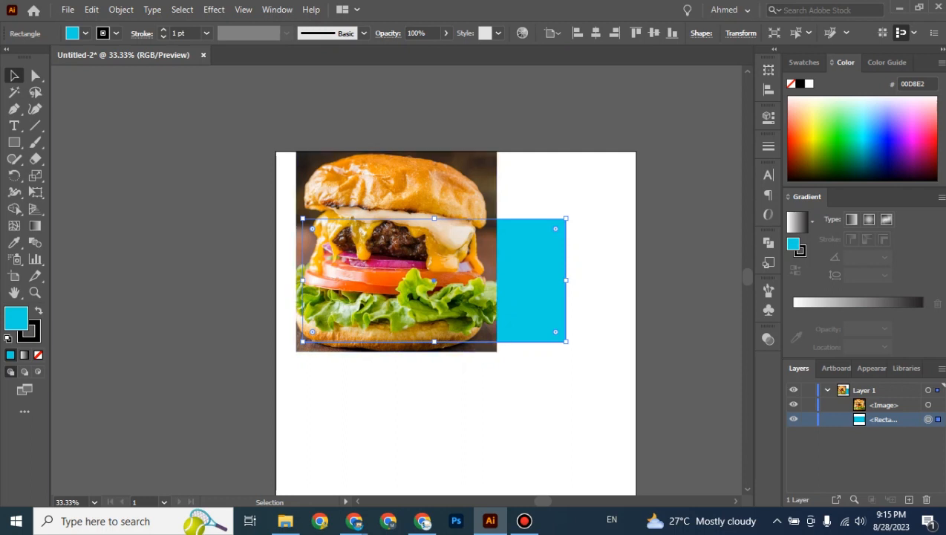
Delete the blue rectangle and move the burger image near the centre of the artboard
drag(549, 315, 561, 329)
key(Delete)
drag(479, 263, 532, 348)
scroll(532, 348, down, 1)
click(583, 305)
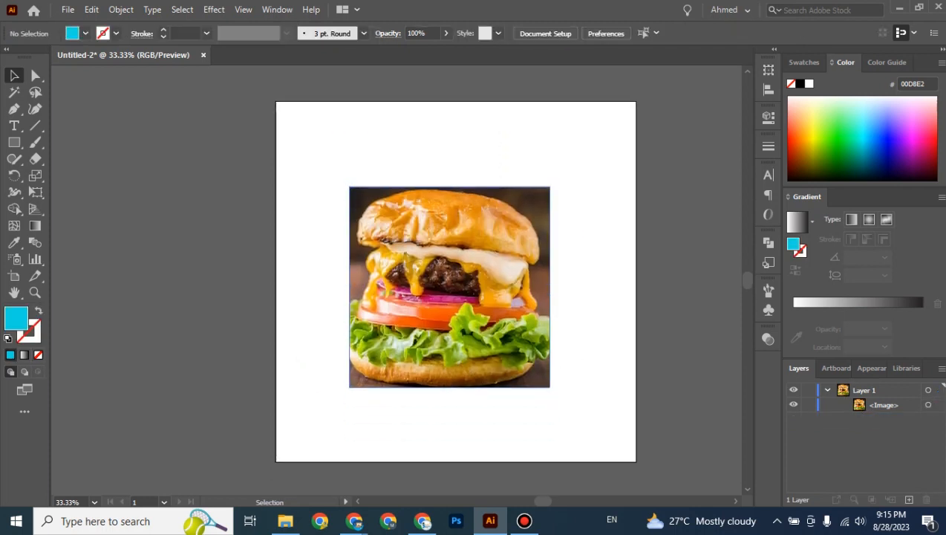
drag(539, 293, 557, 286)
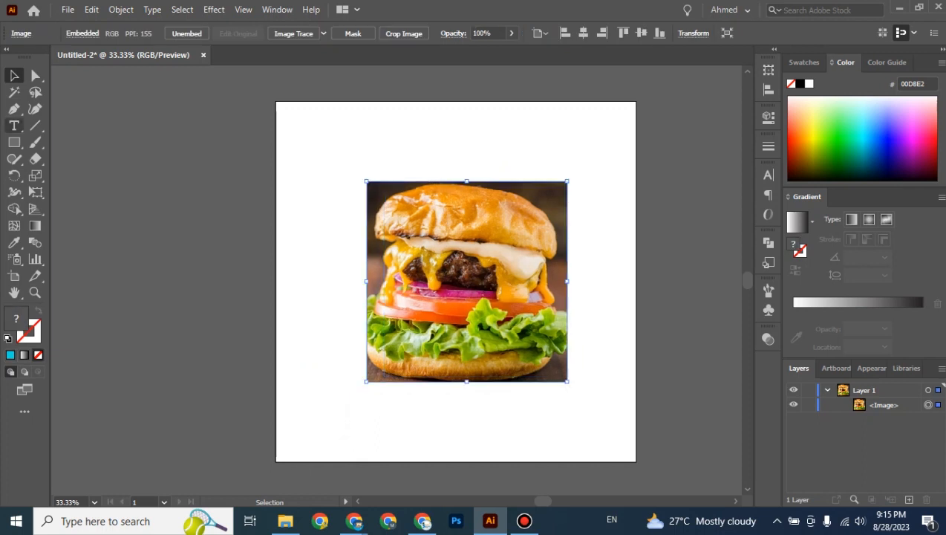
Draw a blue circle with the Ellipse tool over the burger image, almost as wide as the photo
click(14, 141)
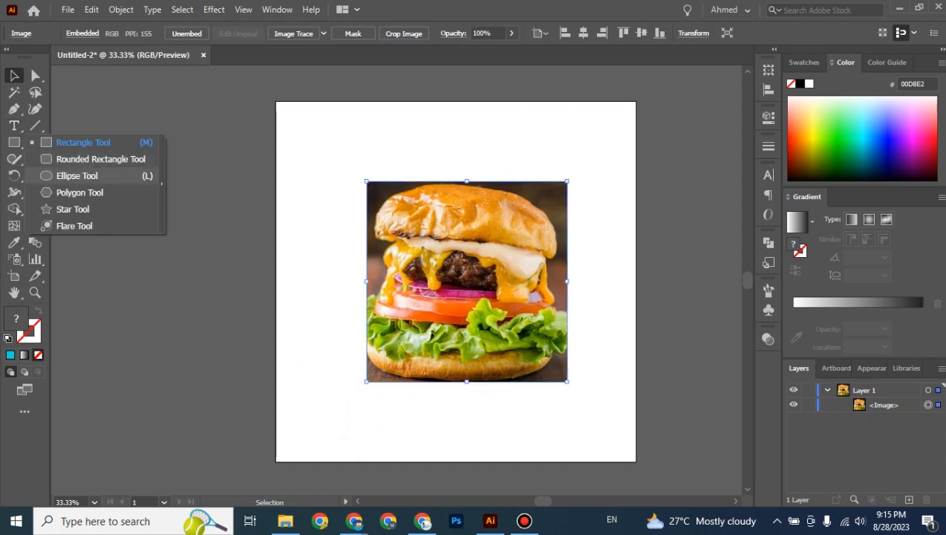
click(76, 176)
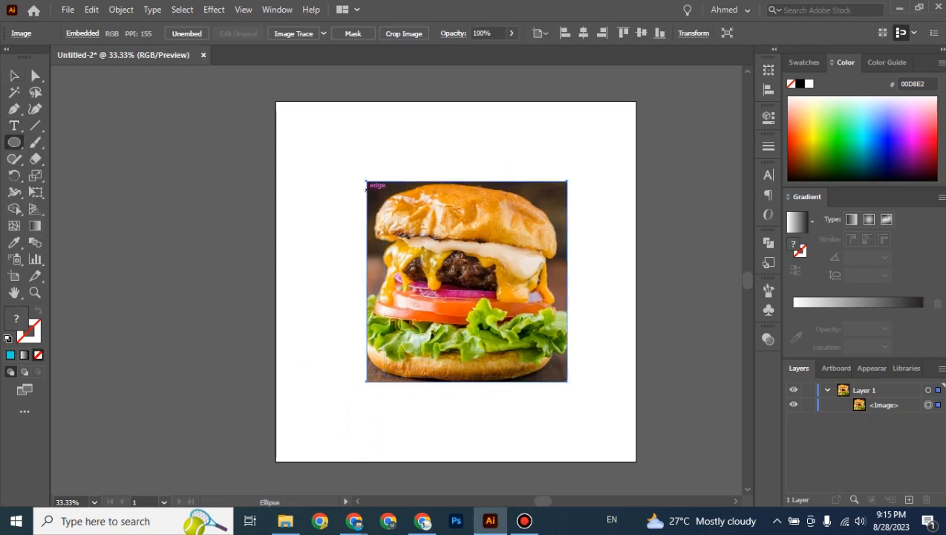
drag(369, 191, 558, 381)
key(v)
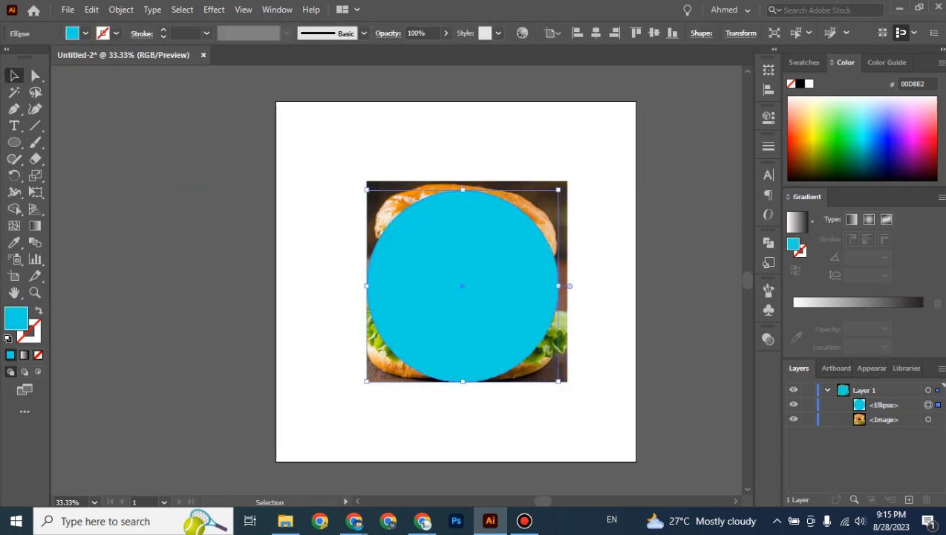
Separate the two objects, with the blue circle across the artboard's left edge and the burger image farther right
click(590, 371)
drag(522, 268, 565, 277)
key(ctrl+shift+a)
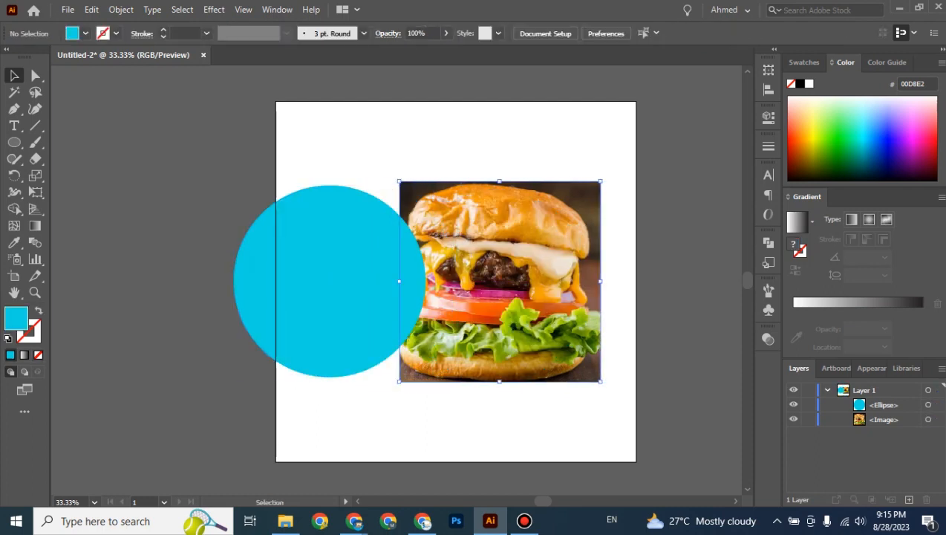
Select the burger image and the blue circle alternately to compare their places in the layer order
click(526, 281)
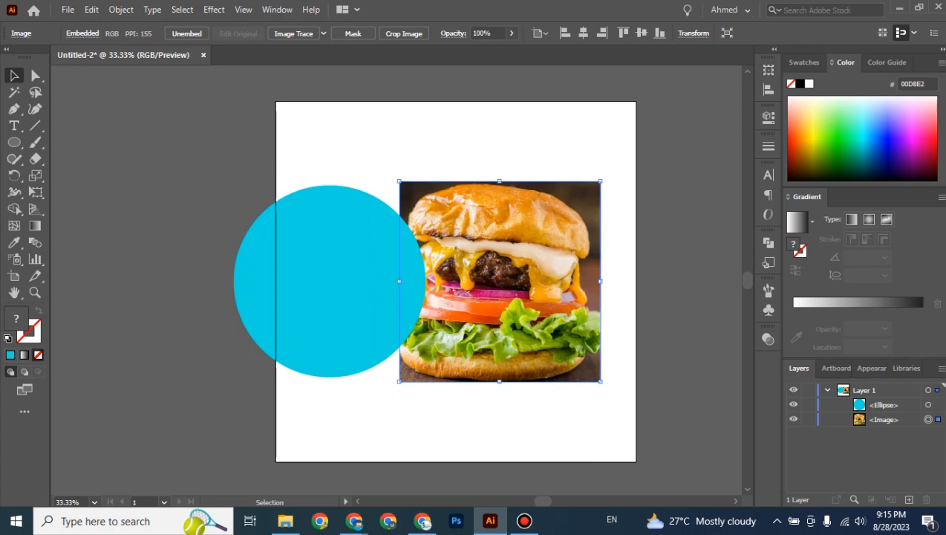
click(347, 281)
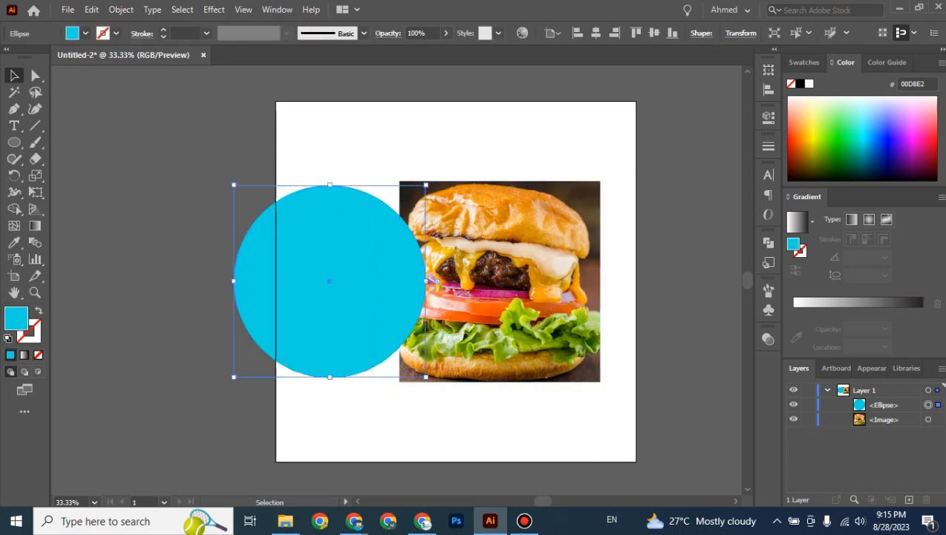
click(513, 281)
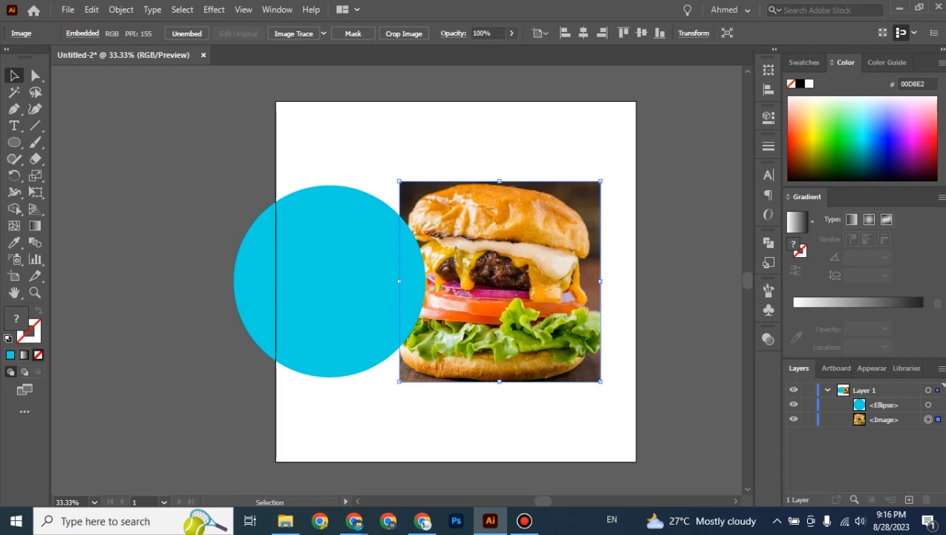
click(330, 282)
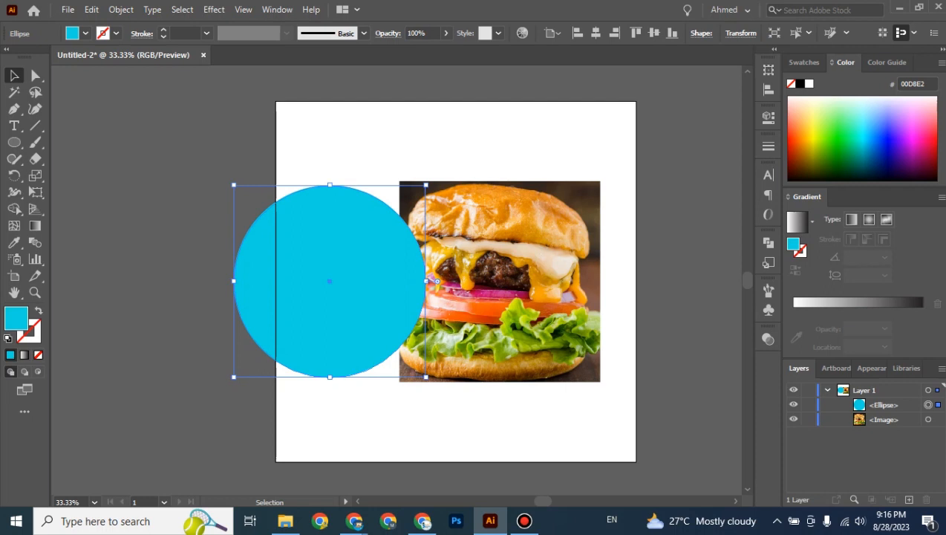
Centre the blue circle on the burger image and move both together to the middle of the artboard
drag(359, 250, 540, 253)
drag(541, 253, 535, 268)
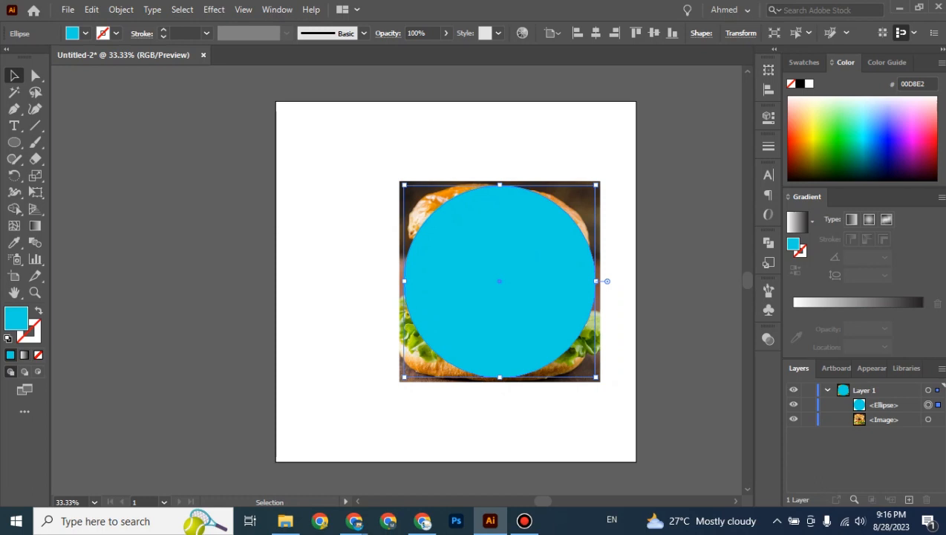
key(ctrl+shift+a)
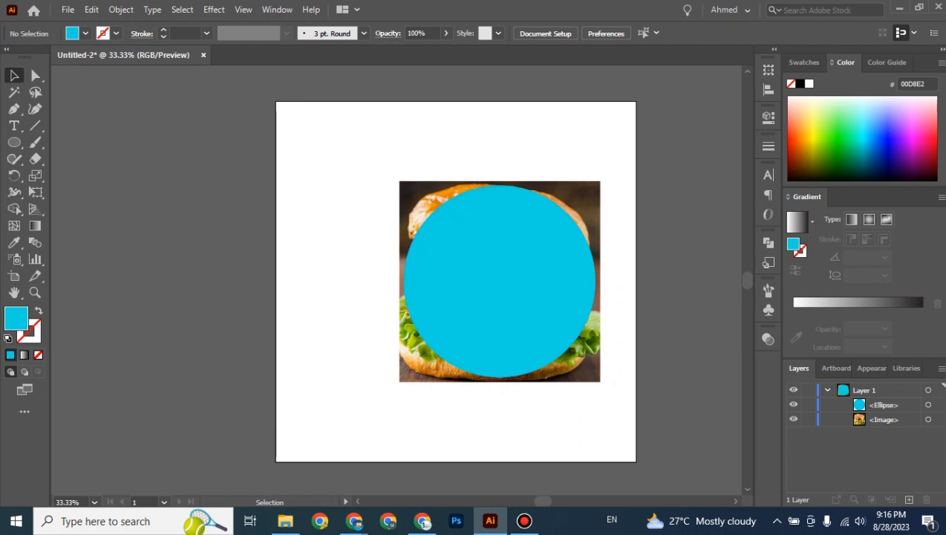
drag(561, 161, 489, 333)
drag(519, 290, 482, 279)
click(603, 260)
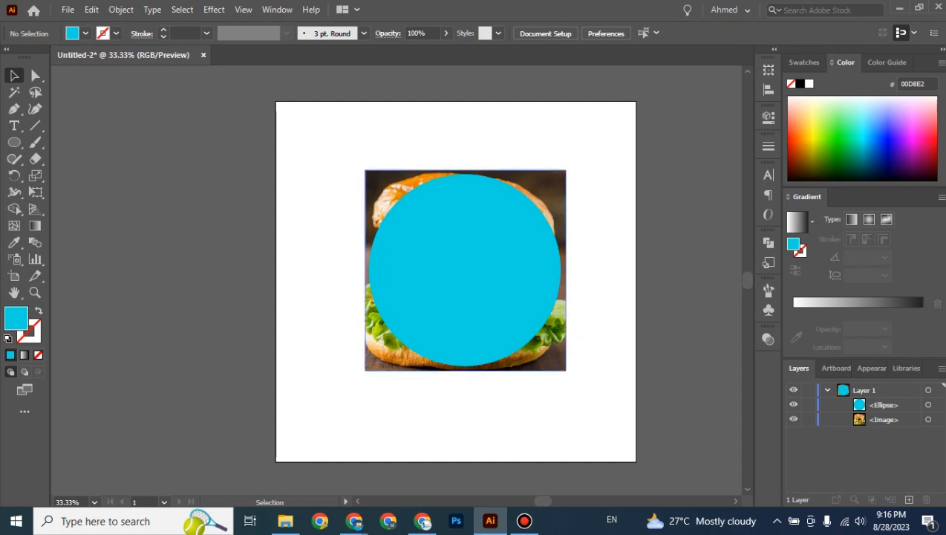
Select the centred burger image and the circle on top of it in turn to examine the overlap
click(549, 191)
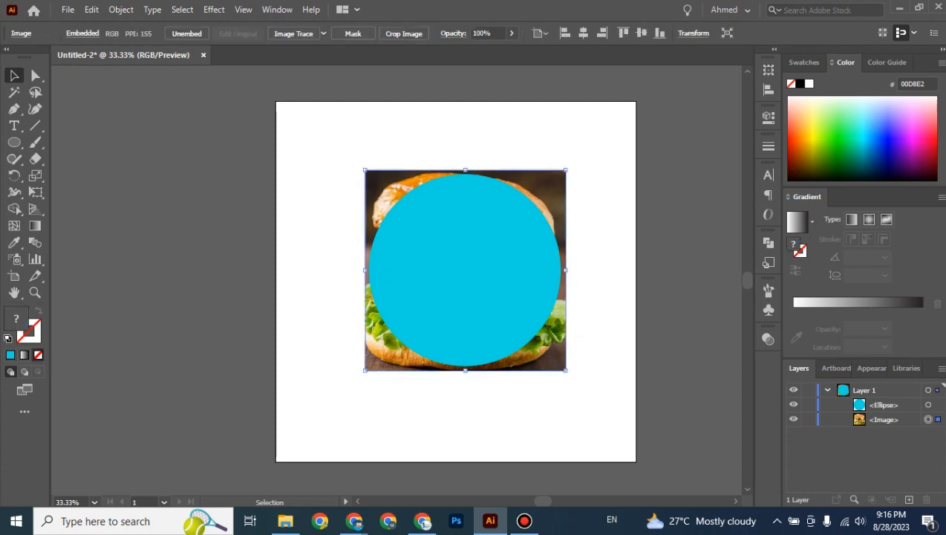
click(464, 270)
click(603, 297)
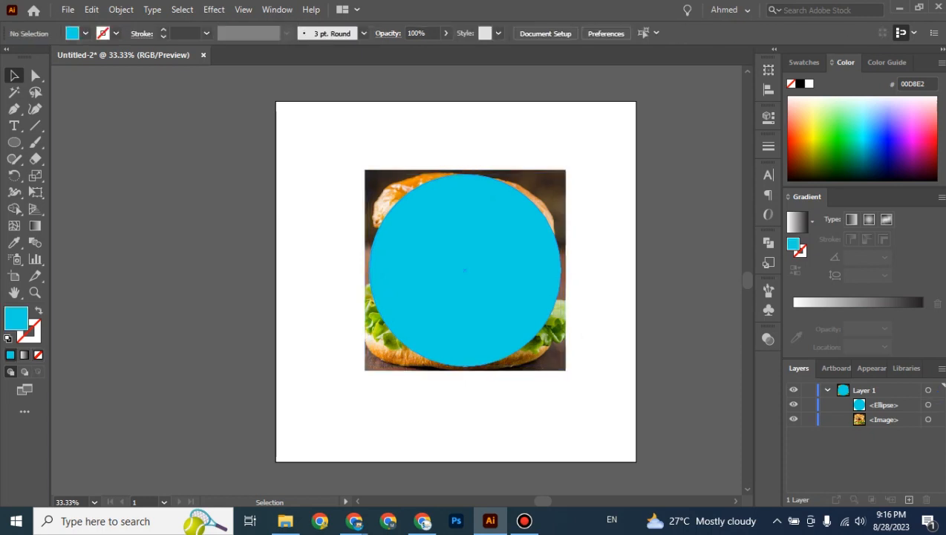
click(464, 269)
Duplicate the burger image and blue circle together, placing the copies outside the artboard on its left
drag(583, 217, 284, 207)
key(space)
click(281, 364)
Move the duplicated blue circle below its burger image in the layer order and clear the selection
click(268, 286)
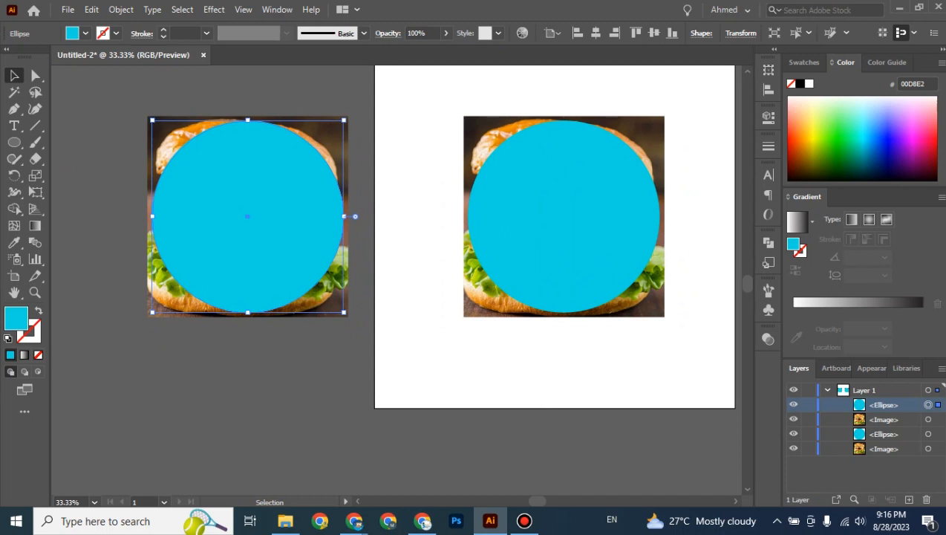
drag(883, 405, 884, 427)
key(ctrl+shift+a)
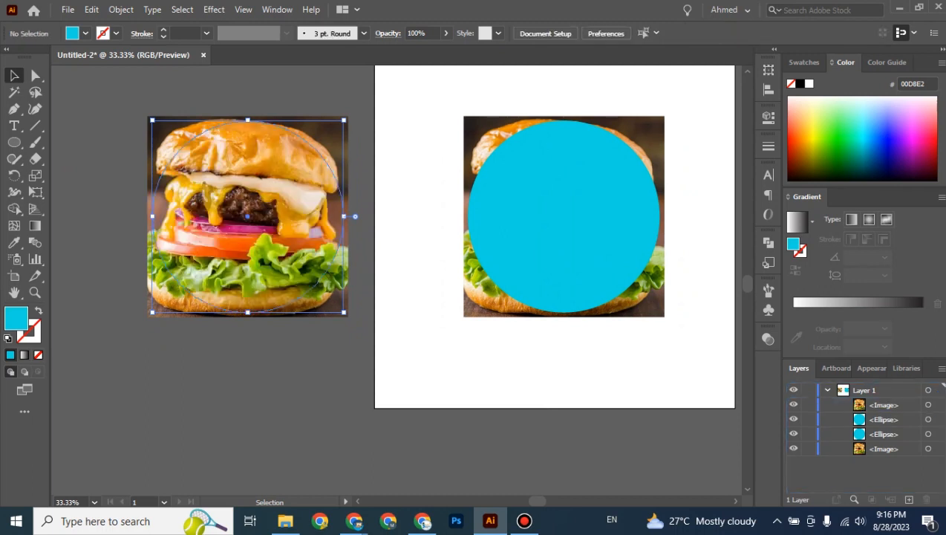
Compare the image-on-top pair beside the artboard with the circle-on-top pair on it by selecting their objects
key(space)
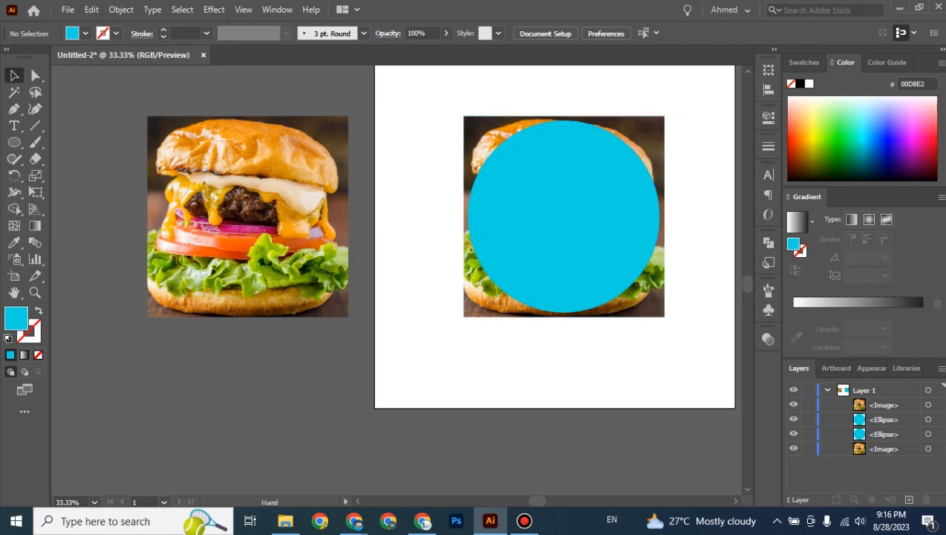
drag(464, 138, 413, 147)
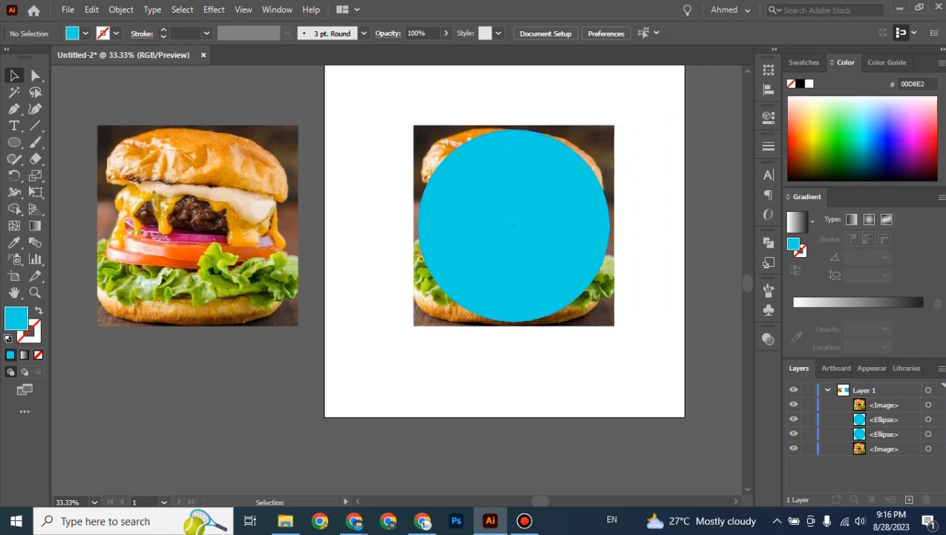
click(514, 225)
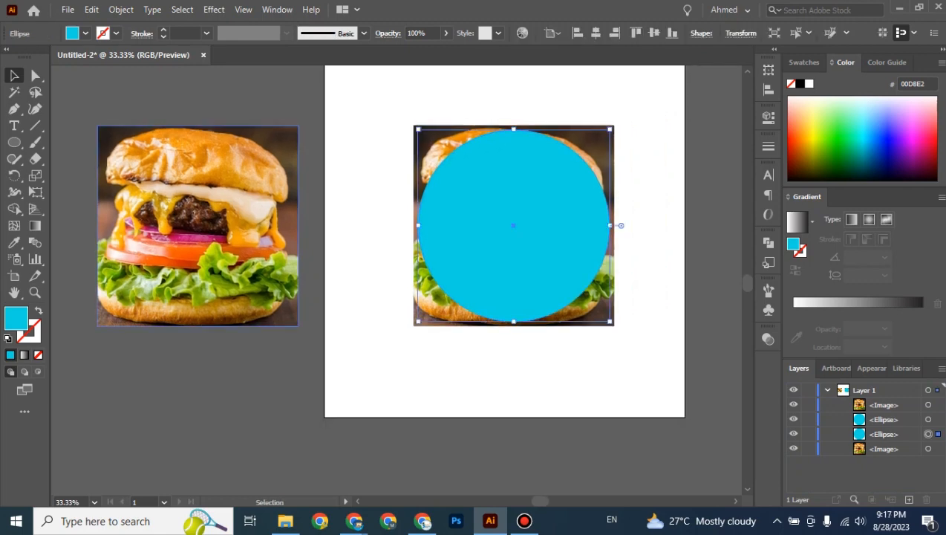
click(208, 223)
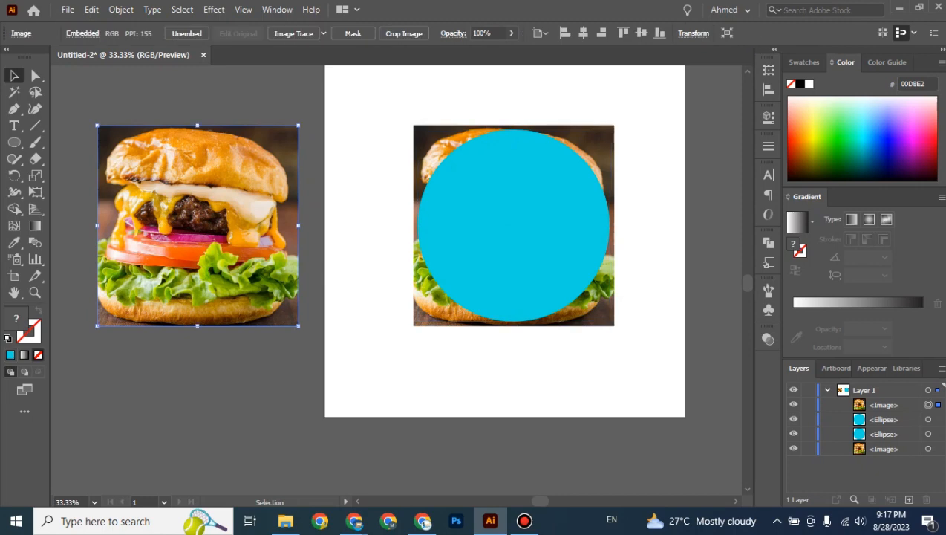
key(ctrl+shift+a)
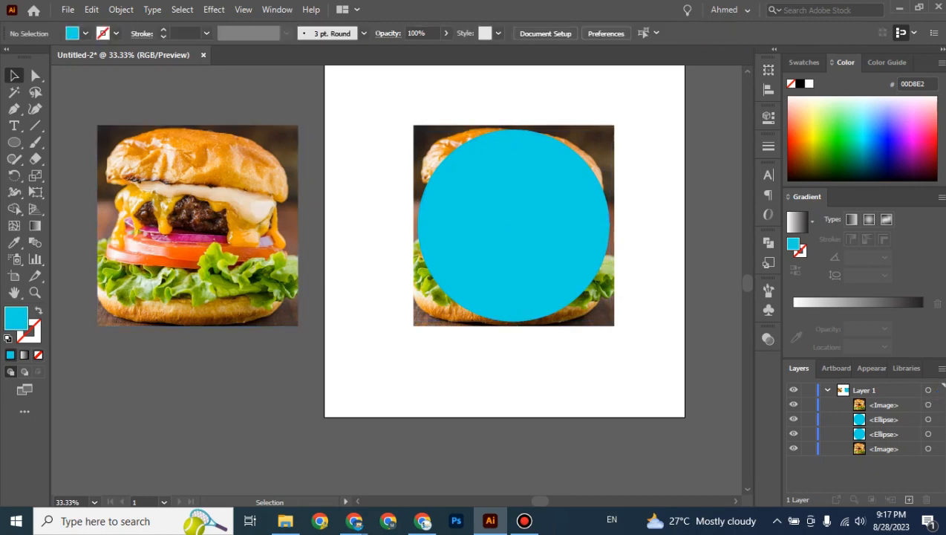
click(520, 225)
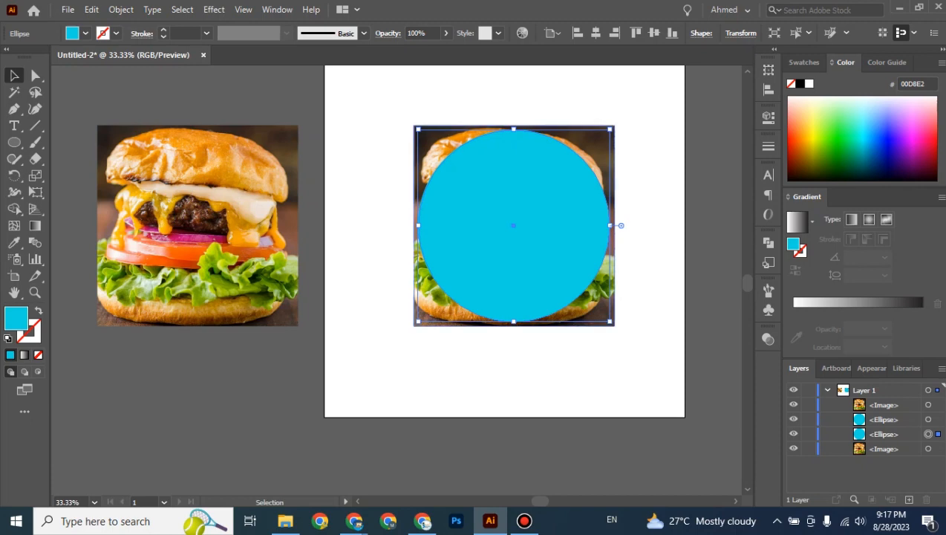
click(652, 245)
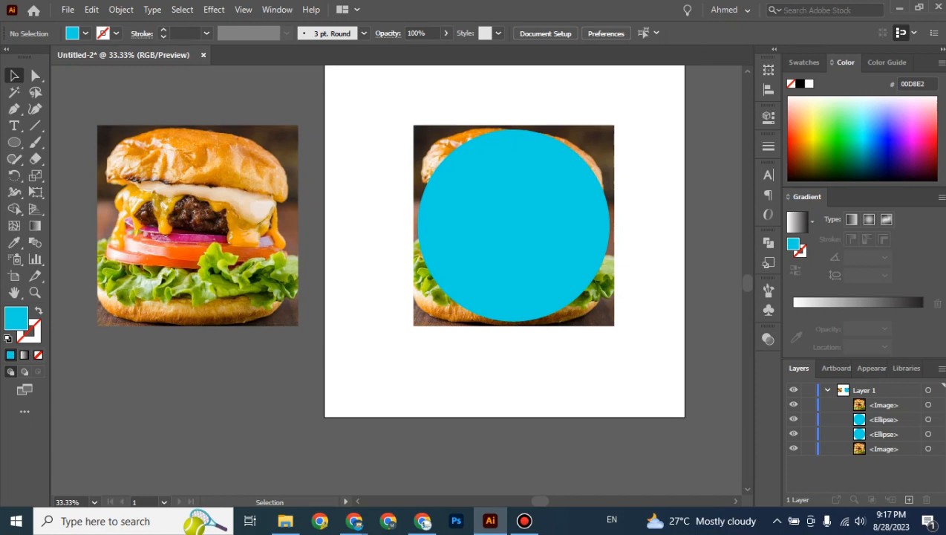
Switch to Notepad and write the heading "Clipping Mask" in a new blank note
click(123, 521)
text(n)
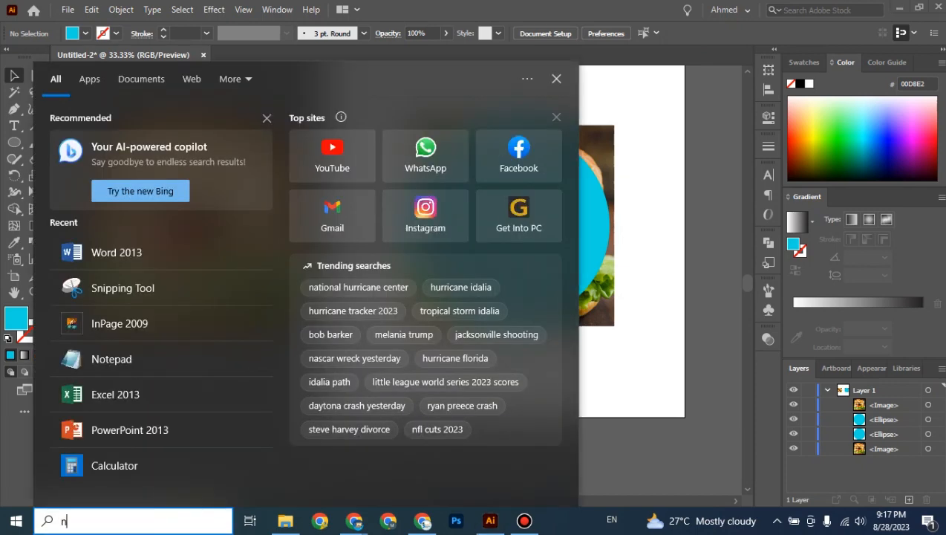
text(ote)
key(Return)
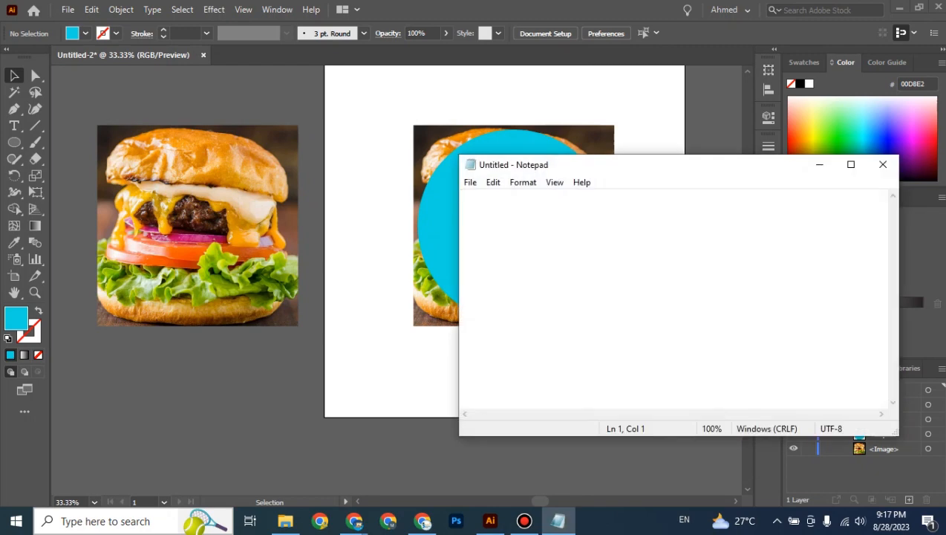
text(Clippi)
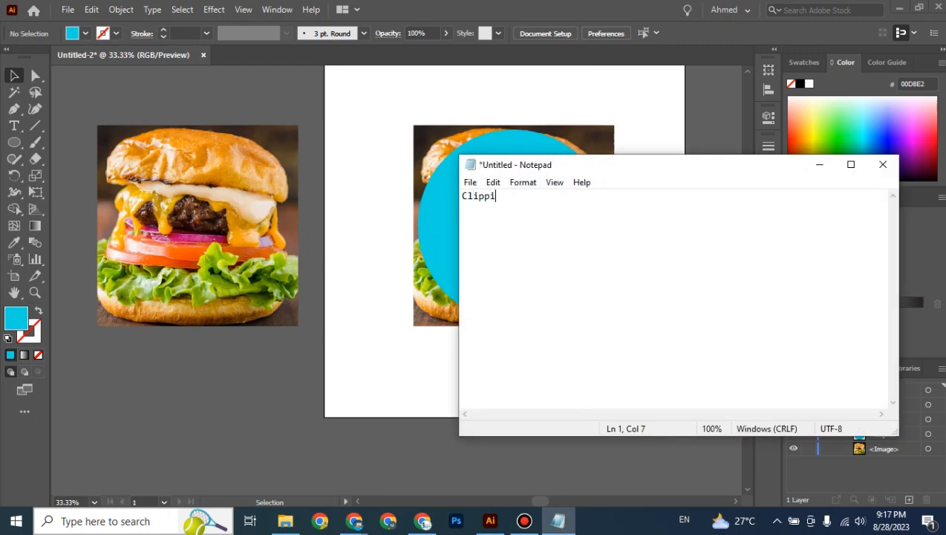
text(ng Mask)
Enlarge the "Clipping Mask" note to 260% zoom, then minimise Notepad to return to the Illustrator artwork
key(ctrl+plus)
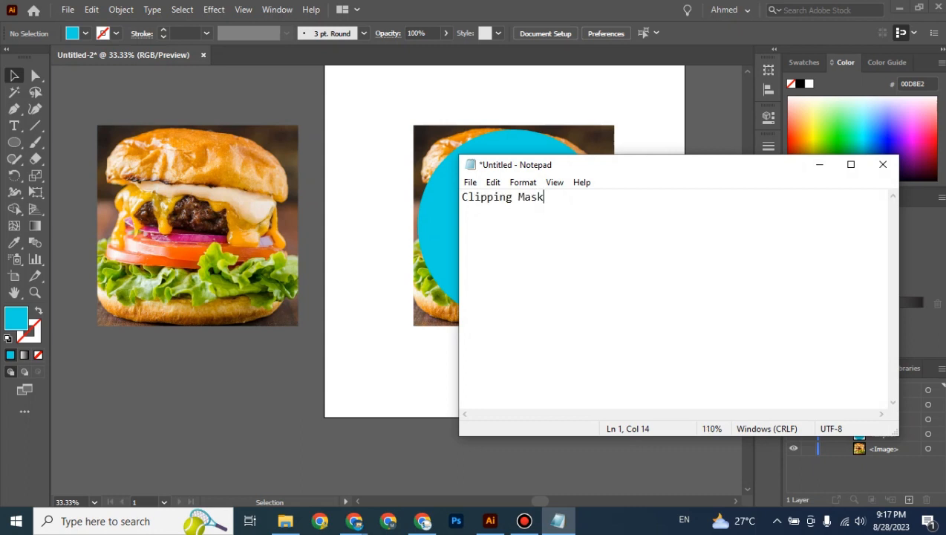
key(ctrl+plus)
key(ctrl+plus)
key(ctrl+plus)
key(ctrl+plus)
key(ctrl+plus)
key(ctrl+plus)
key(ctrl+plus)
key(ctrl+plus)
key(ctrl+plus)
key(ctrl+plus)
key(ctrl+plus)
key(ctrl+plus)
key(ctrl+plus)
key(ctrl+plus)
key(ctrl+plus)
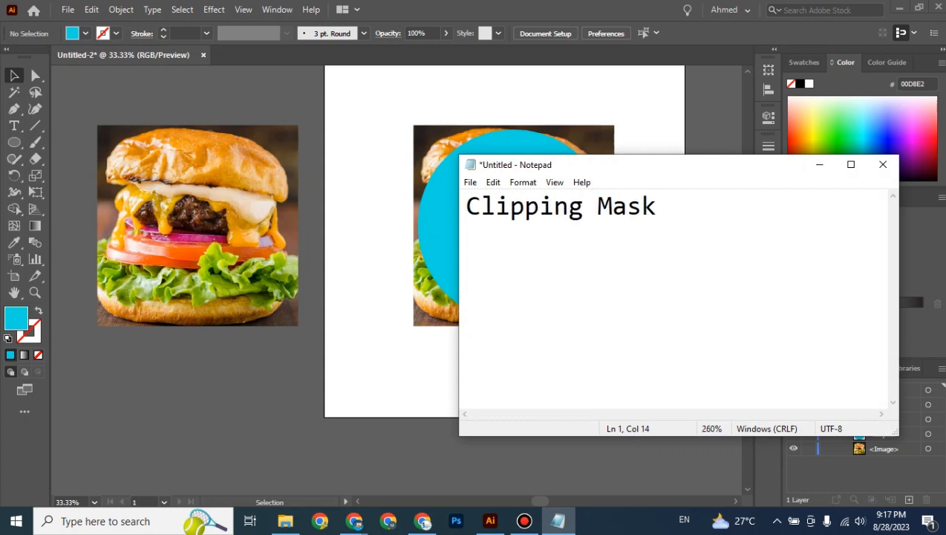
click(819, 164)
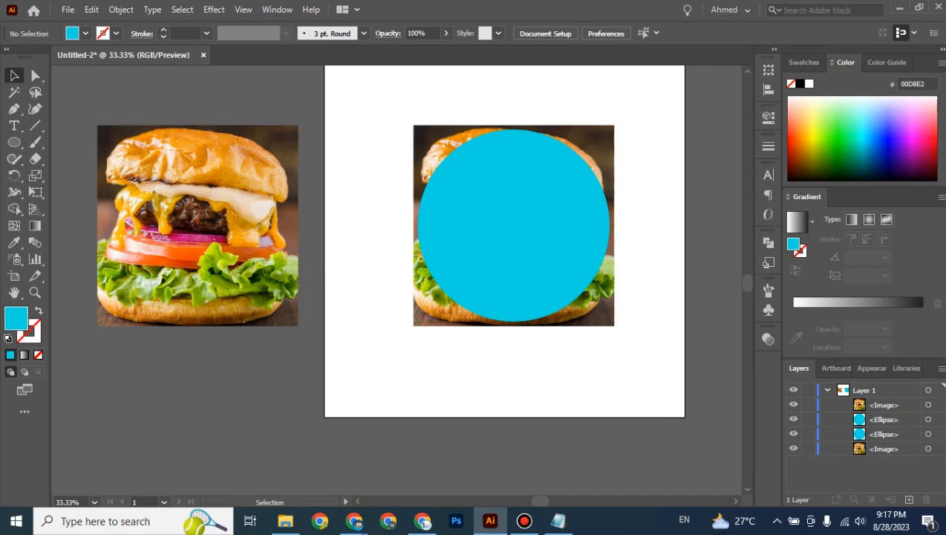
Clip the artboard's burger image with the blue circle on top of it using Make Clipping Mask, and clear the selection
drag(650, 149, 542, 263)
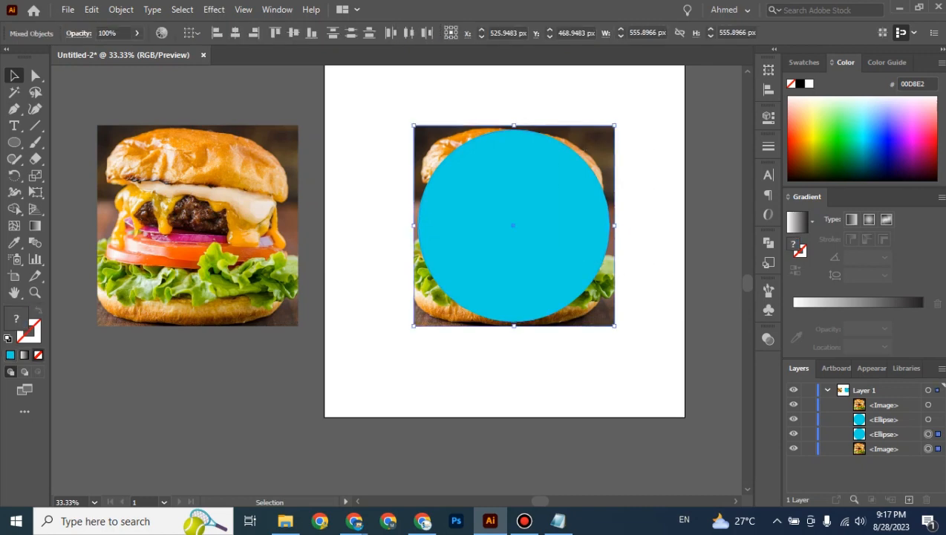
key(ctrl+shift+a)
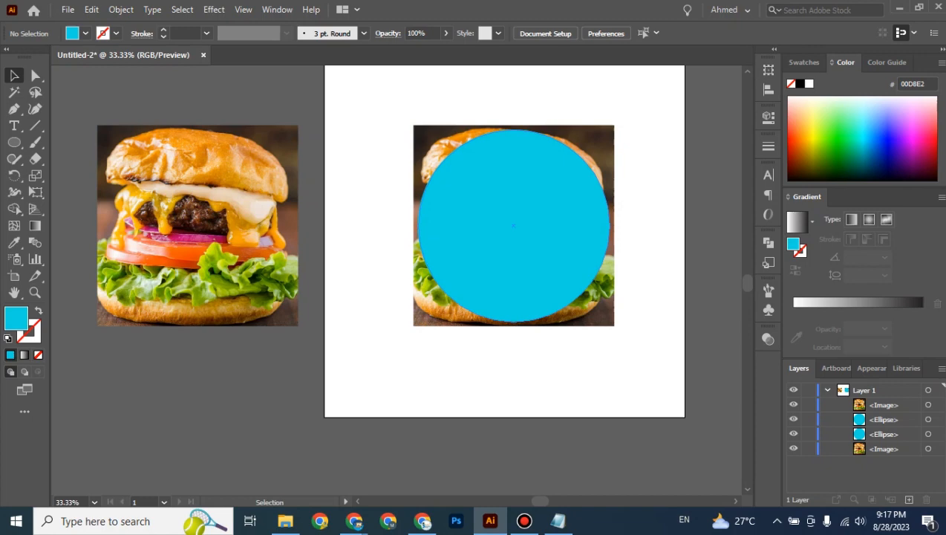
drag(647, 148, 535, 248)
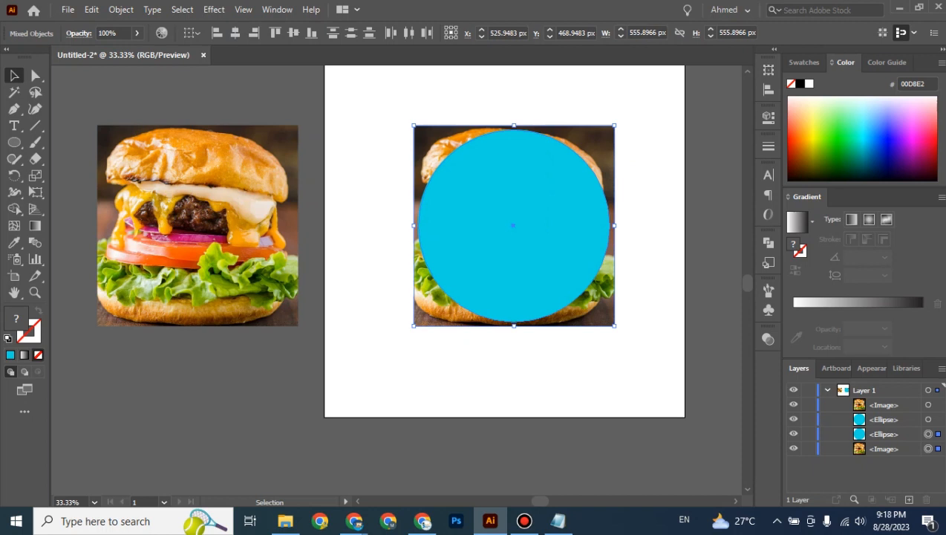
right_click(510, 179)
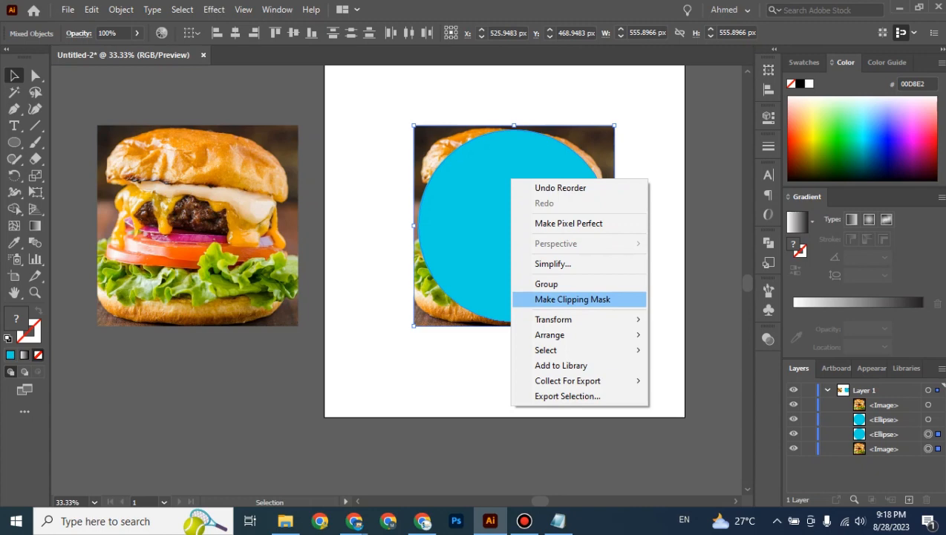
click(572, 298)
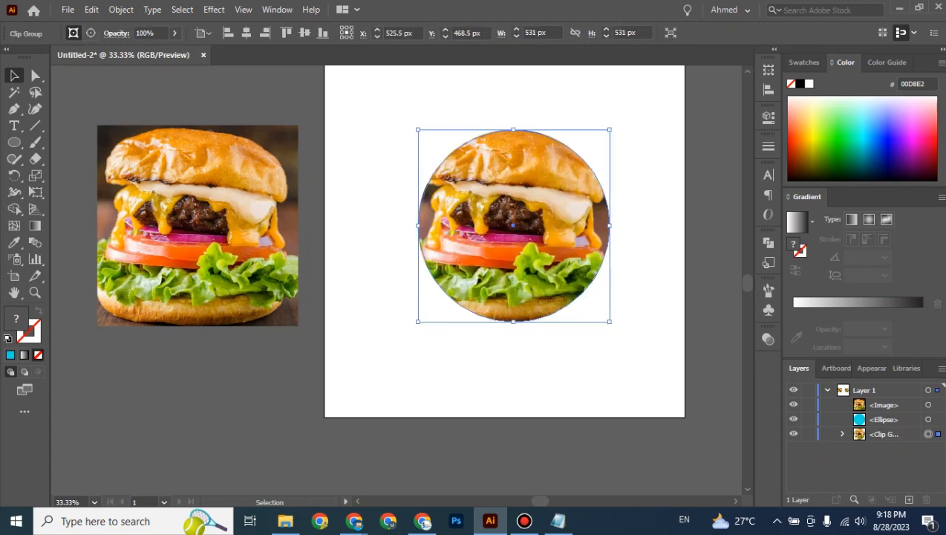
key(ctrl+shift+a)
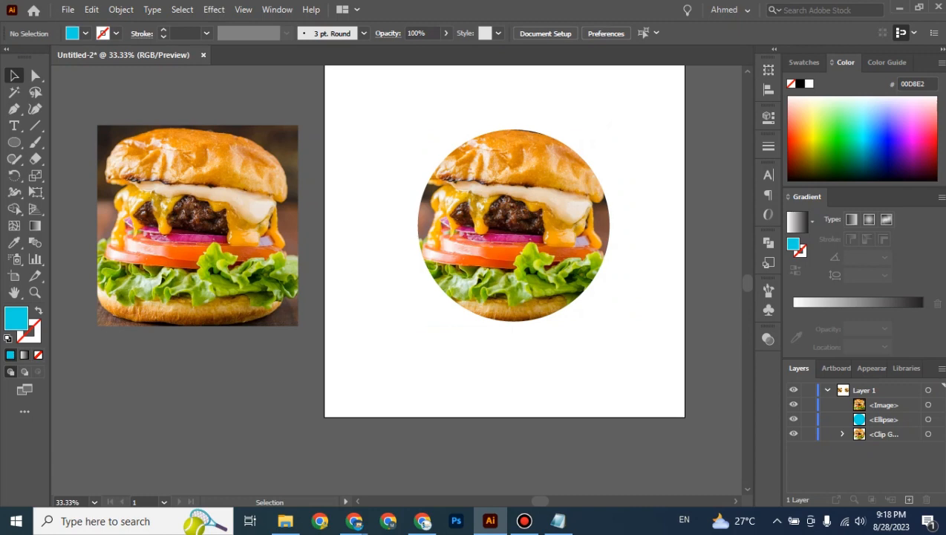
click(514, 225)
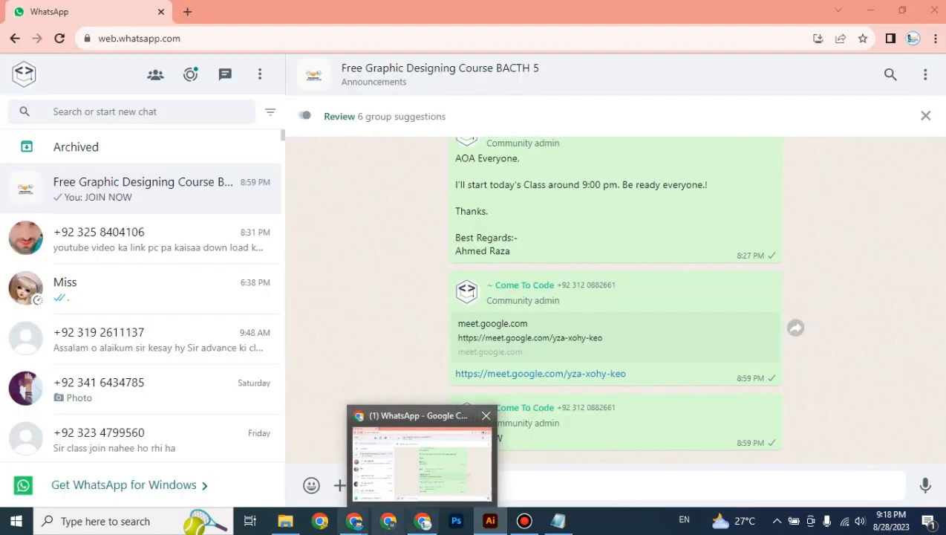
Switch to the Google Meet call in Chrome, admit all waiting participants, and return to Illustrator
mouse_move(353, 520)
click(281, 456)
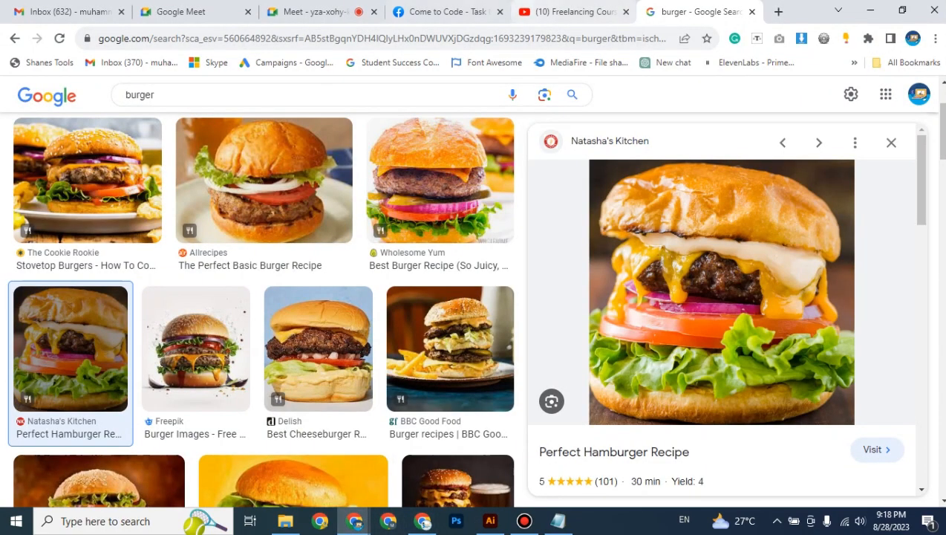
click(310, 11)
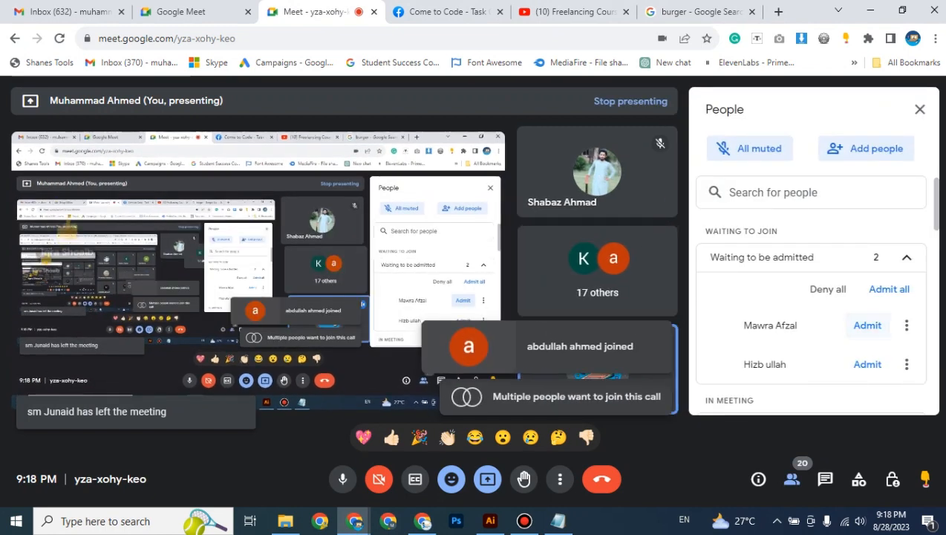
click(898, 288)
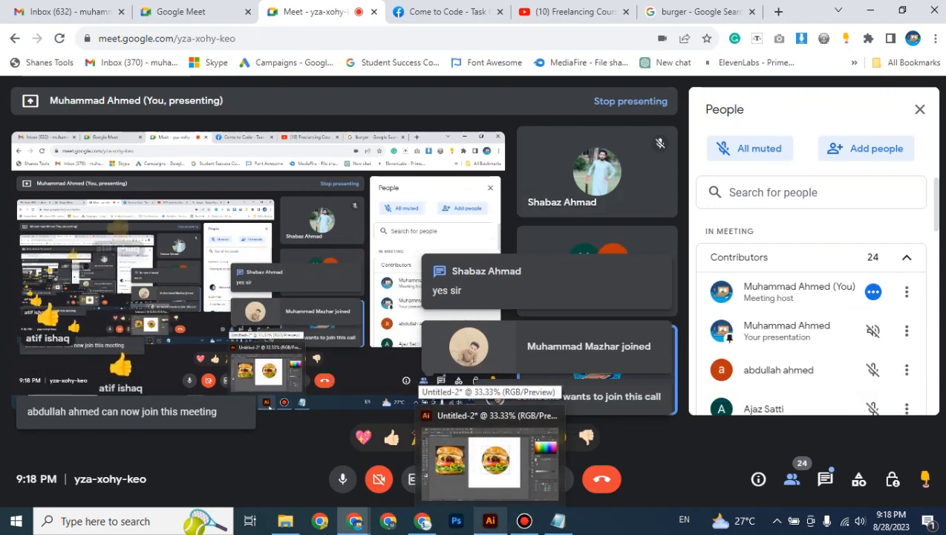
click(475, 457)
click(475, 455)
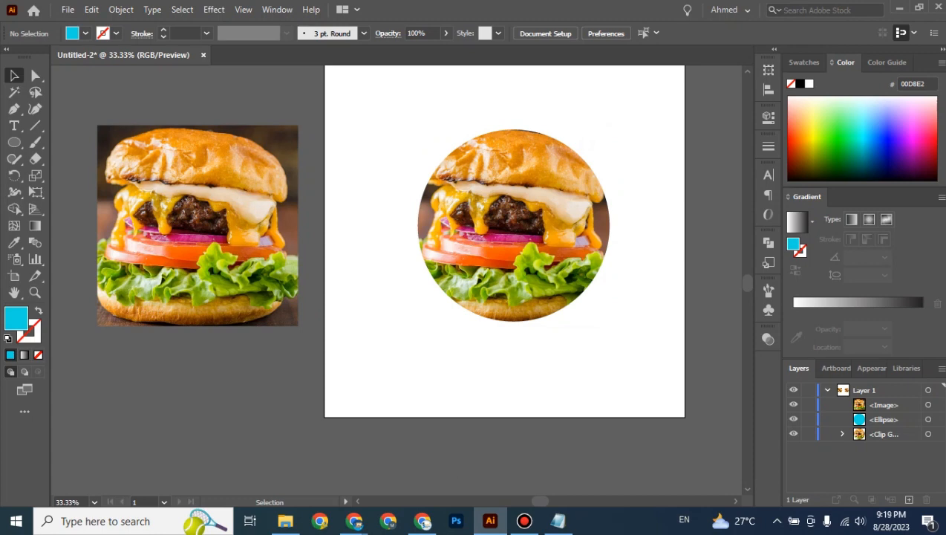
click(204, 223)
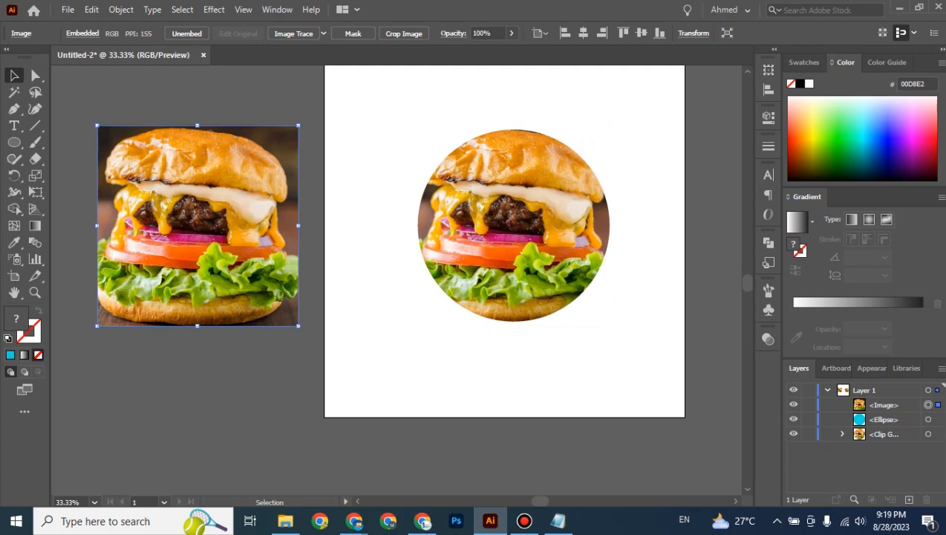
key(ctrl+shift+a)
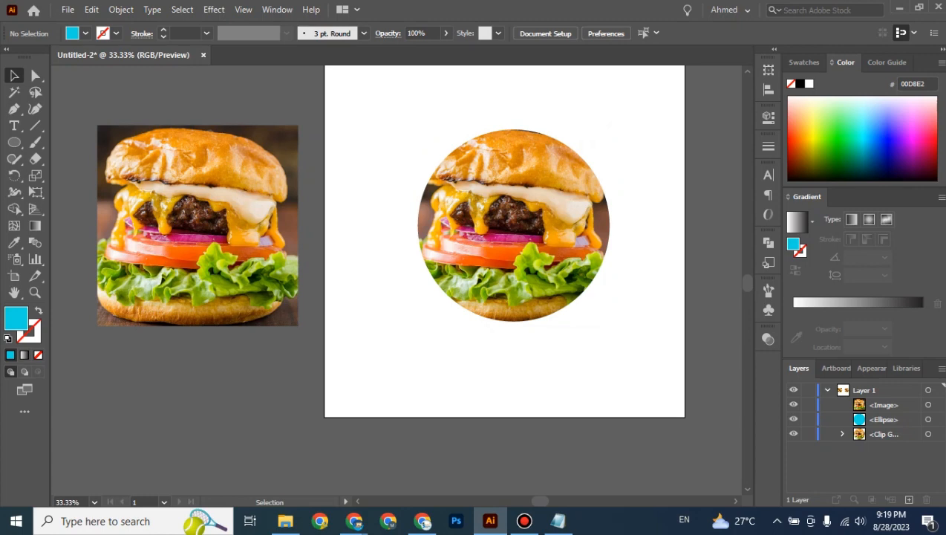
key(l)
right_click(14, 142)
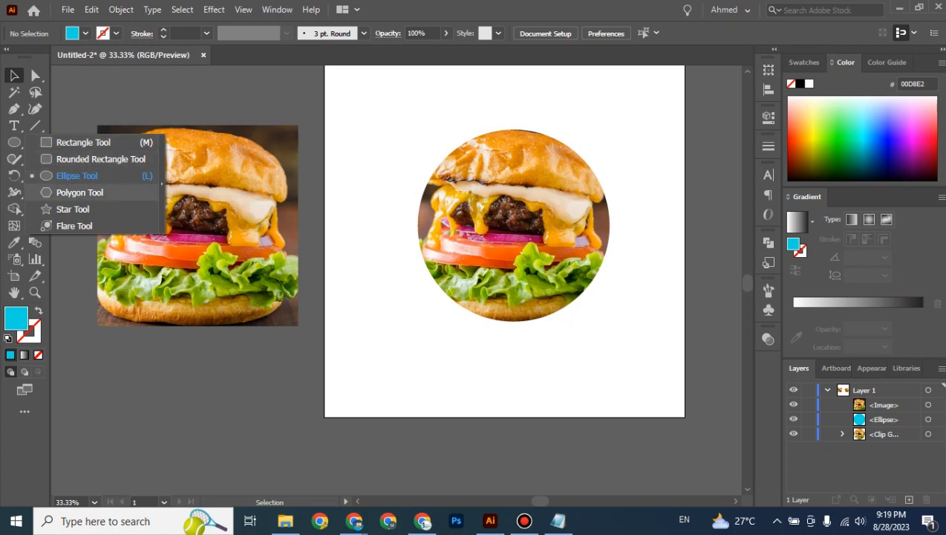
click(81, 97)
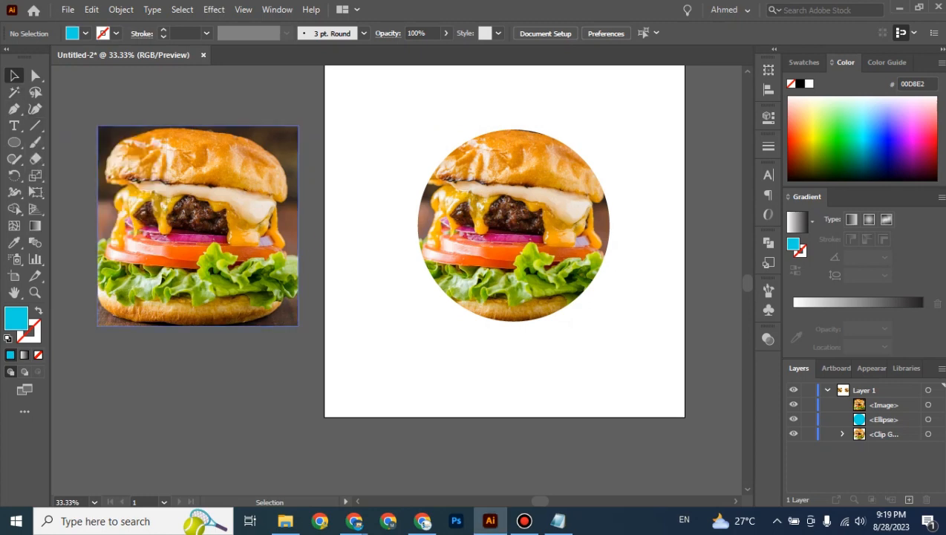
Move the circular clipped burger off the artboard to the empty area on its right and deselect it
drag(384, 130, 597, 355)
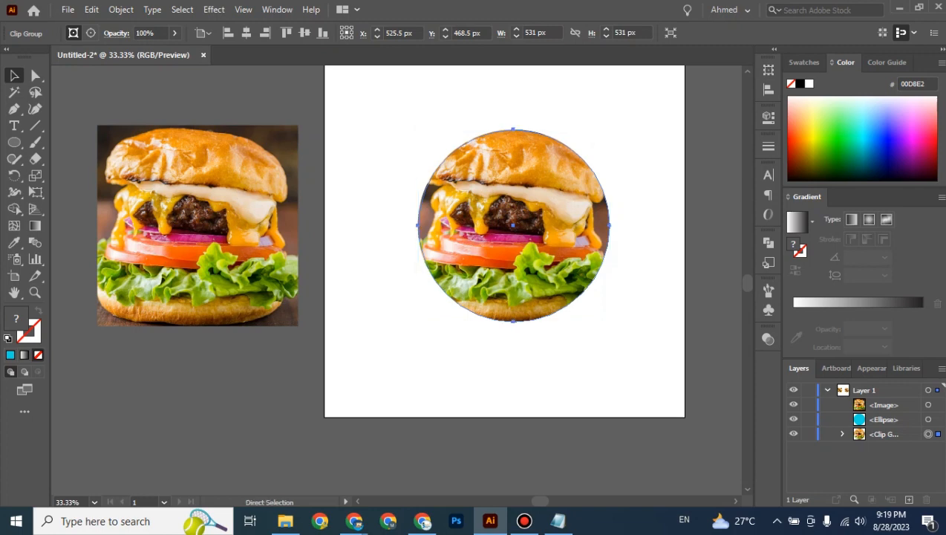
key(ctrl+minus)
drag(447, 324, 663, 257)
click(587, 347)
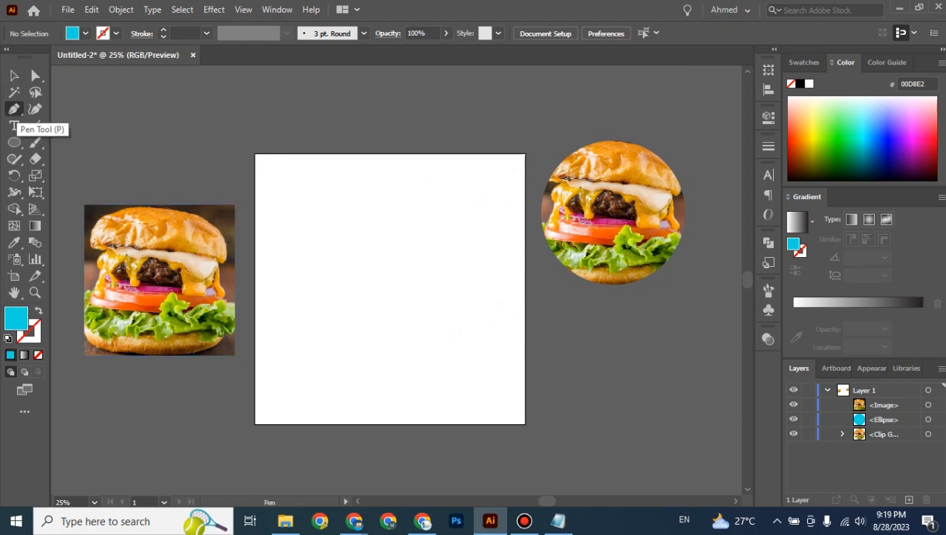
Draw a closed, blue-filled freeform shape about 557 by 631 px on the artboard with the Pen tool
click(13, 109)
click(314, 260)
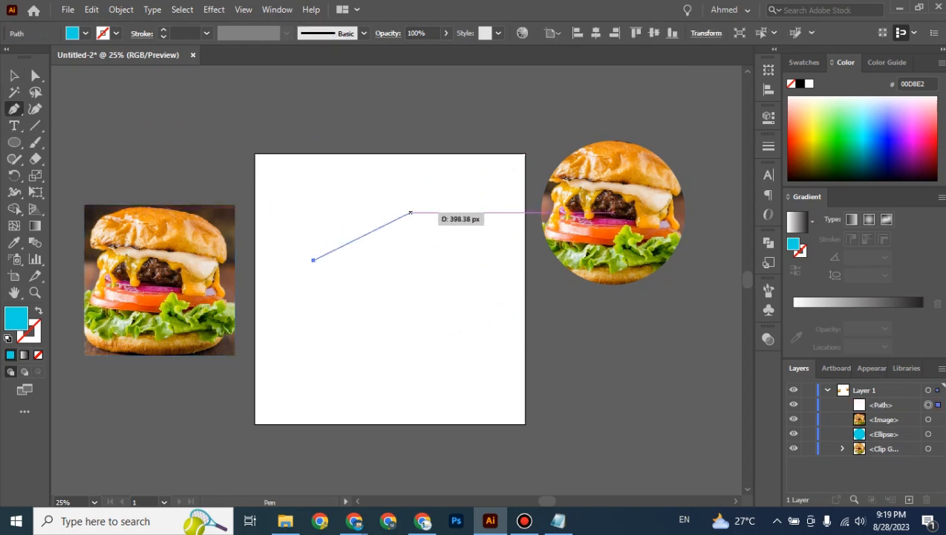
drag(409, 212, 461, 245)
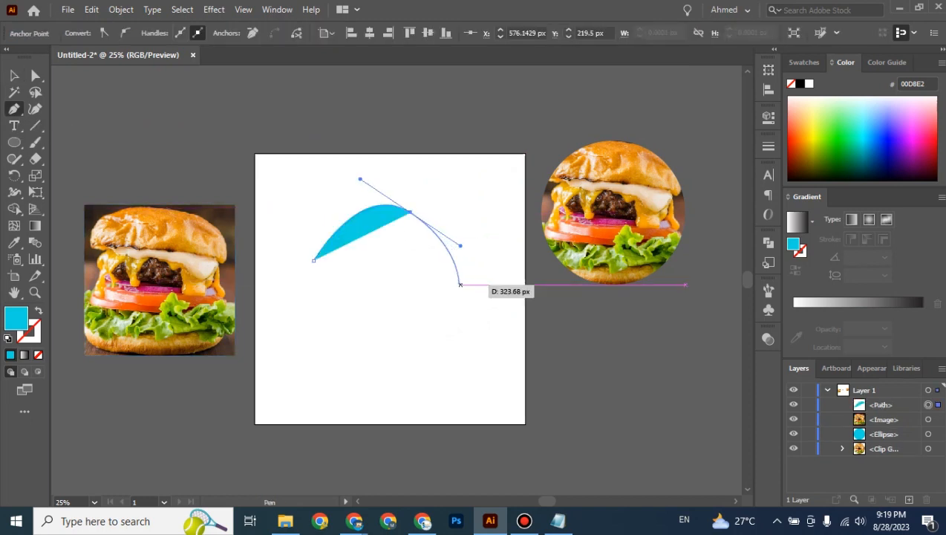
drag(437, 285, 297, 261)
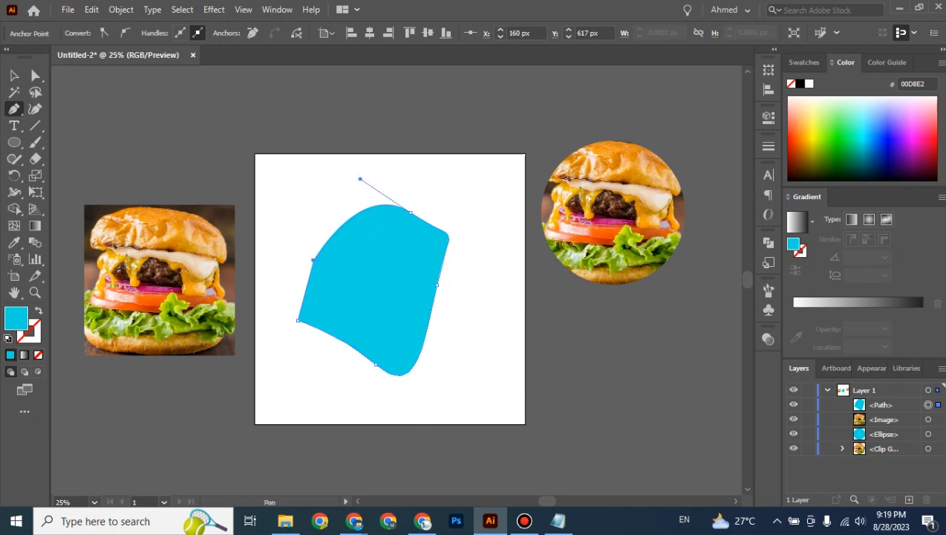
key(v)
click(483, 315)
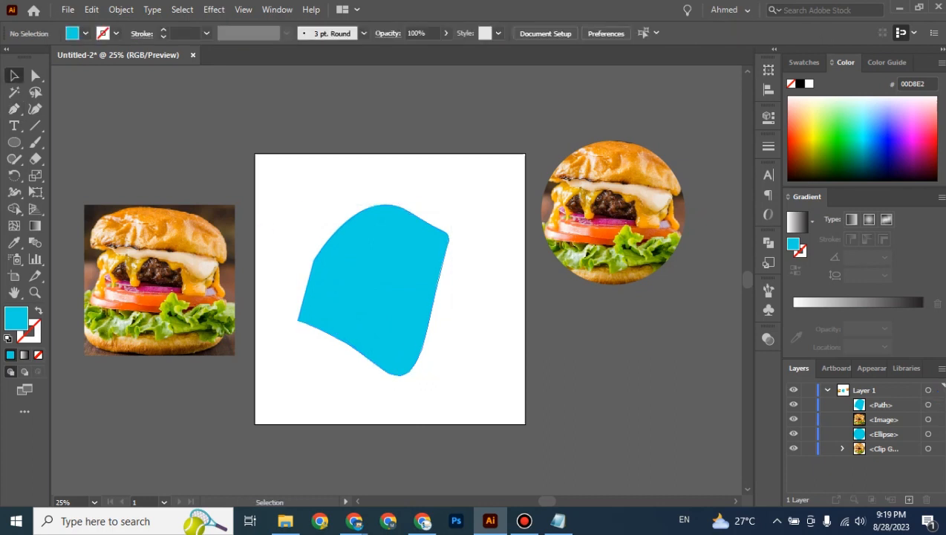
Shift the blue freeform shape slightly right and up on the artboard, then deselect it
drag(418, 247, 440, 242)
click(486, 305)
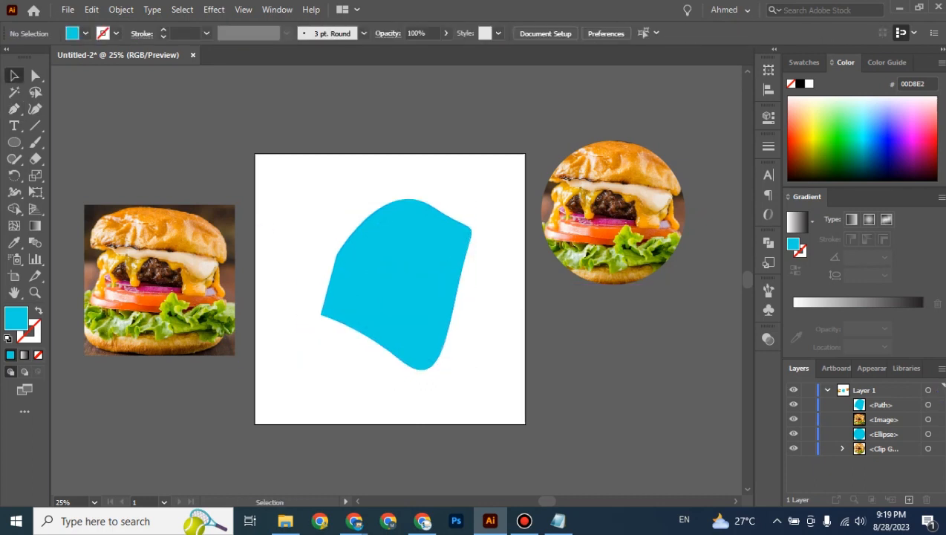
mouse_move(397, 286)
mouse_down()
mouse_move(397, 274)
mouse_move(396, 286)
mouse_up()
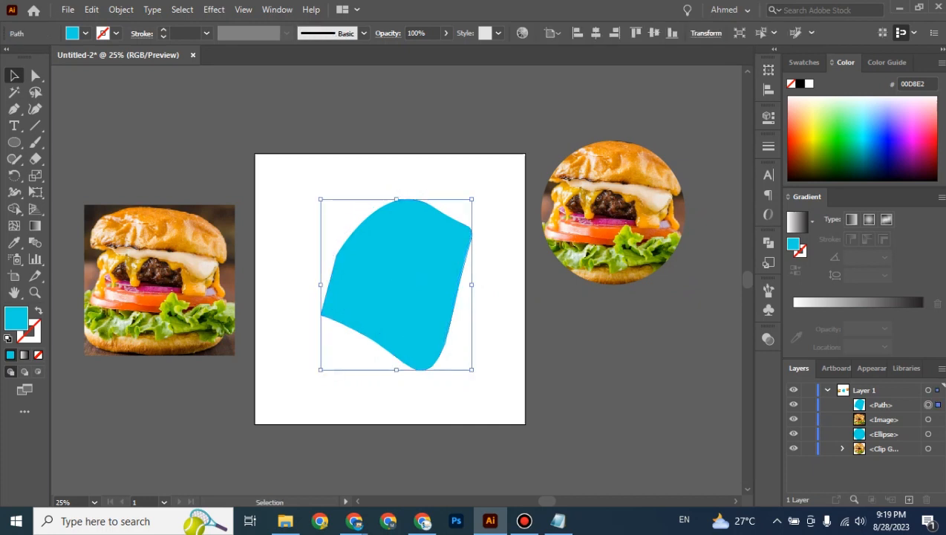
click(486, 297)
Place a copy of the left burger image beneath the freeform shape and clip it to that shape with Make Clipping Mask
drag(160, 280, 402, 200)
click(499, 304)
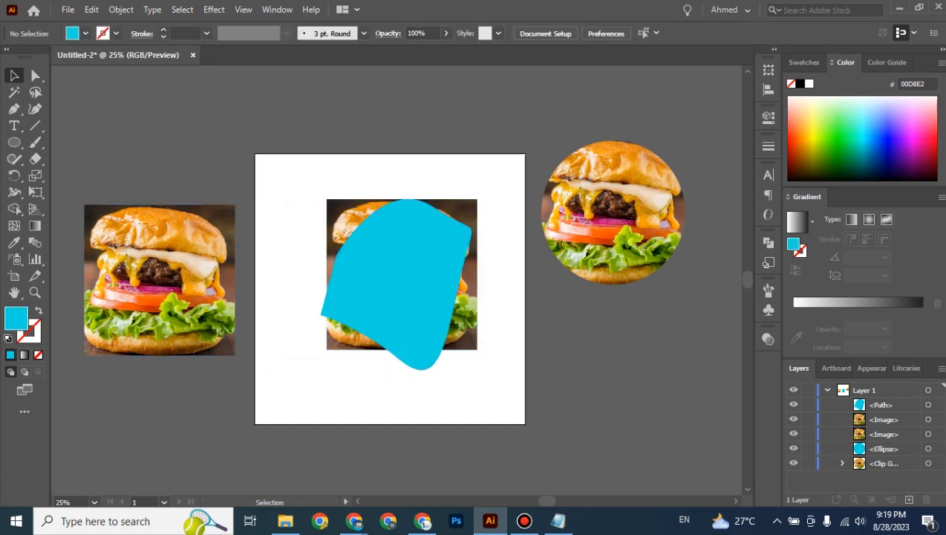
drag(293, 176, 402, 296)
right_click(405, 278)
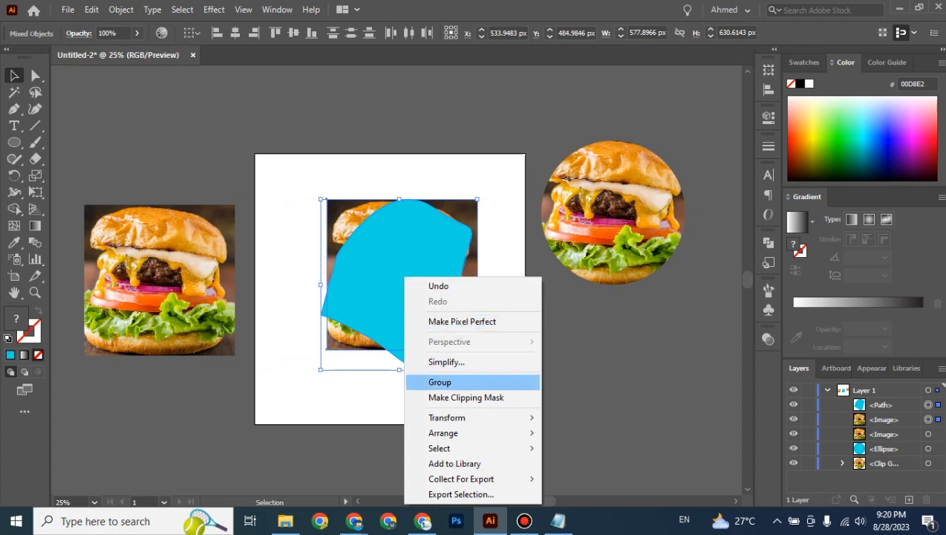
click(466, 397)
click(466, 398)
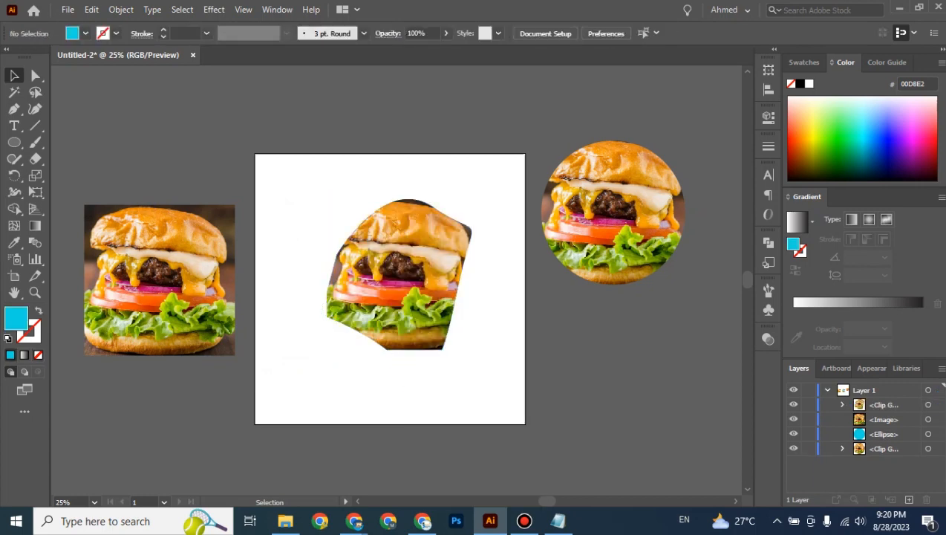
Select the freeform clipped burger, expand its clip group in the layer list, and highlight its clipping path
click(401, 279)
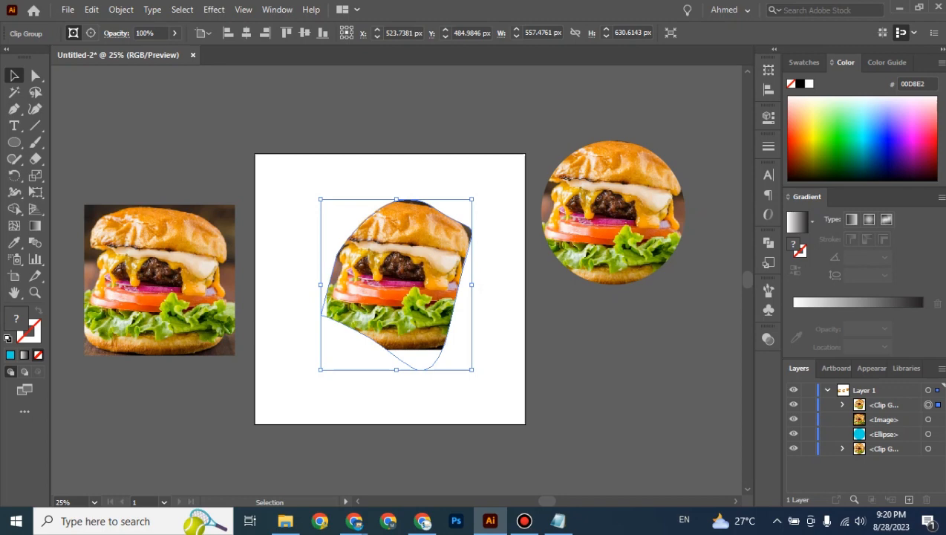
click(842, 405)
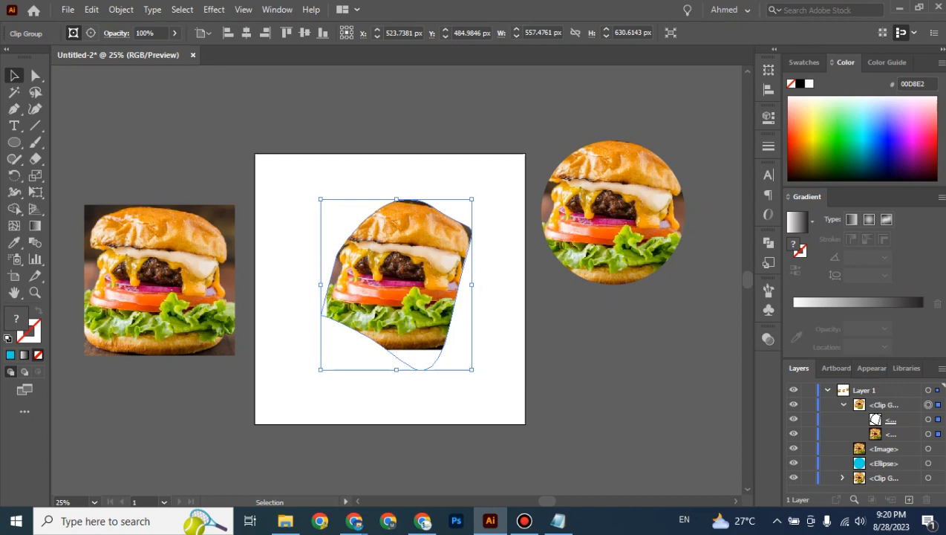
click(890, 420)
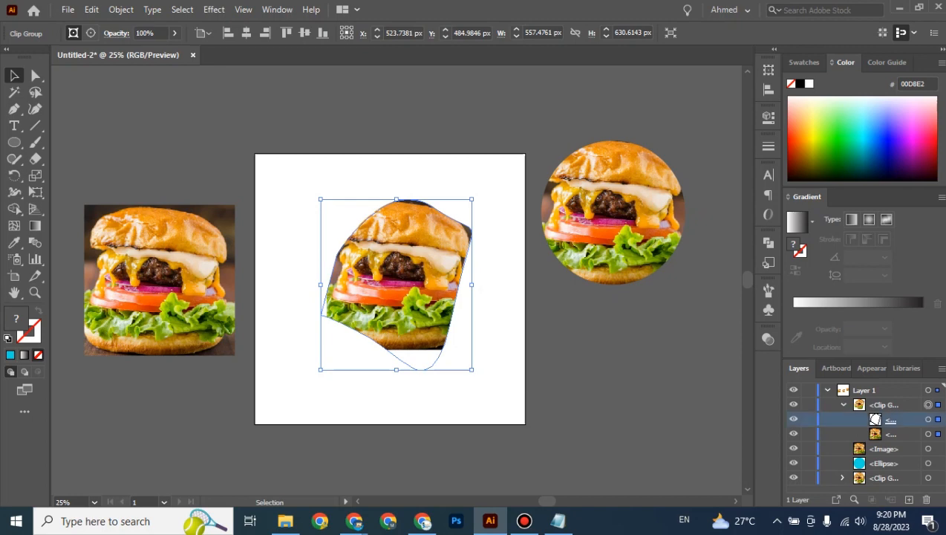
Enlarge the burger image inside the freeform clip group and shift it slightly left so it fills the clipping shape, then deselect
click(890, 434)
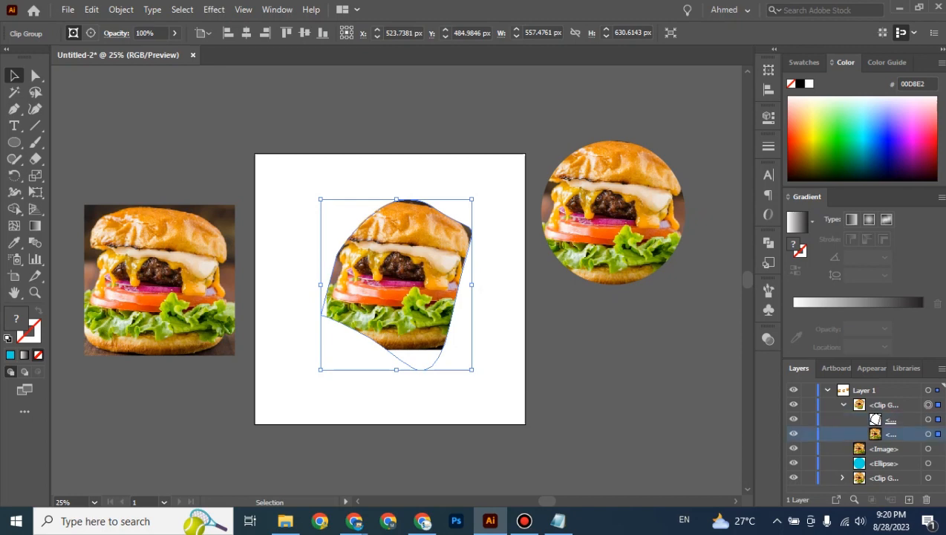
click(928, 434)
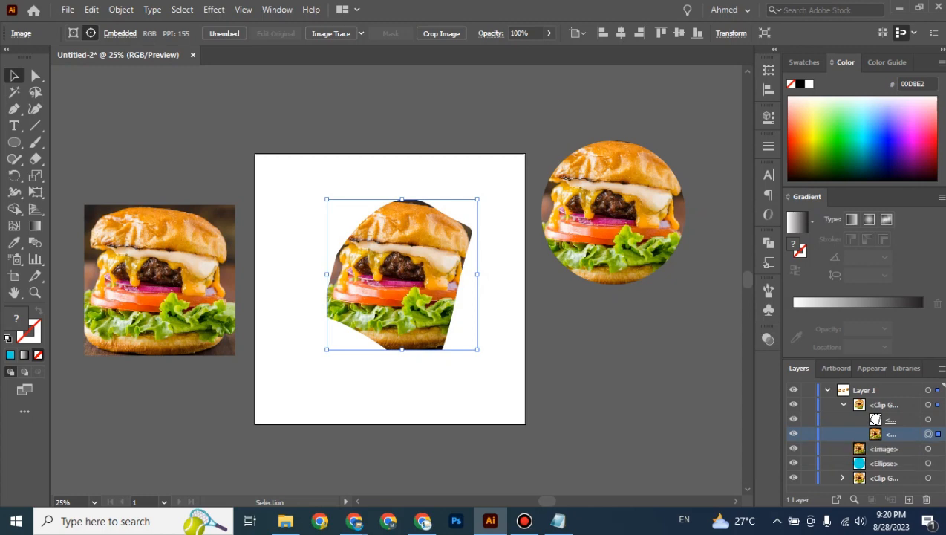
drag(477, 348, 509, 381)
drag(449, 302, 443, 301)
click(297, 358)
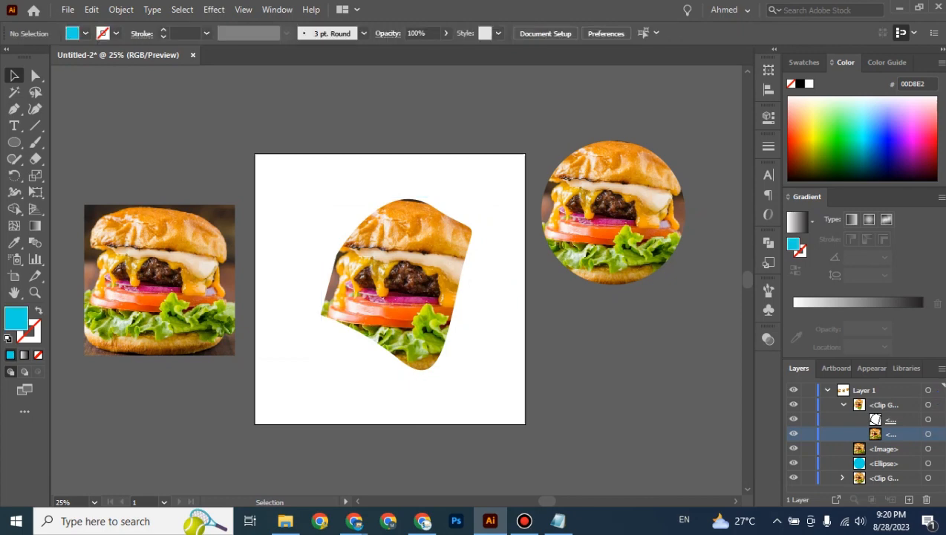
Move the freeform clipped burger off the artboard to just below the circular clipped burger and deselect it
drag(288, 181, 489, 391)
drag(449, 297, 654, 404)
click(698, 416)
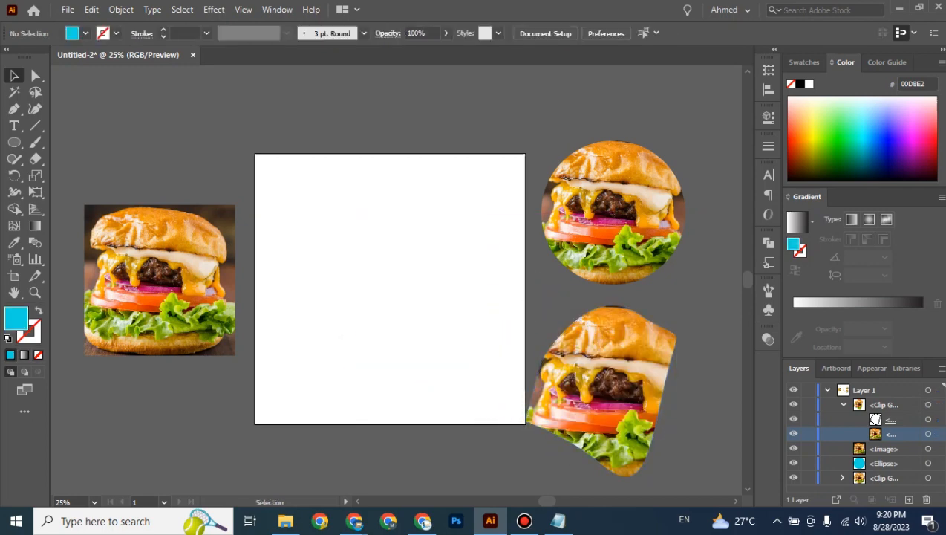
drag(540, 326, 679, 428)
drag(640, 392, 669, 394)
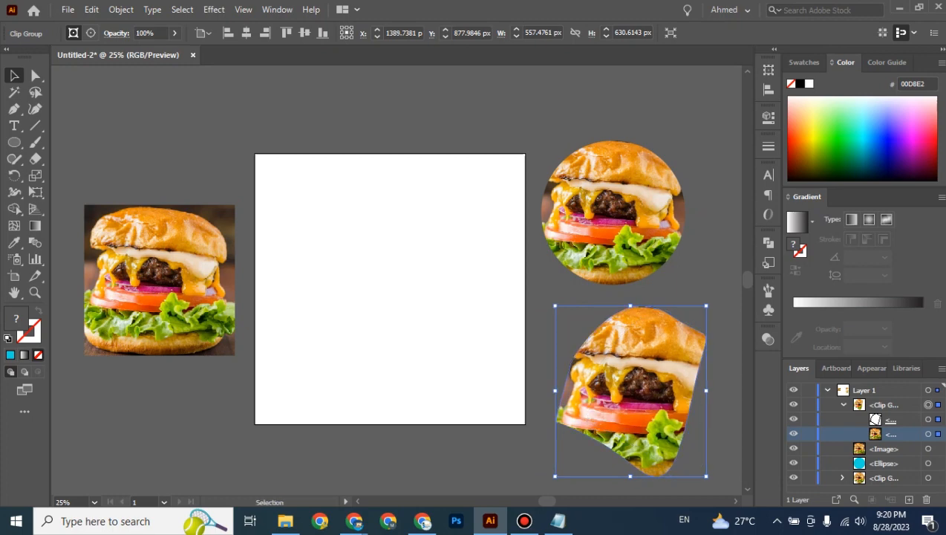
click(721, 438)
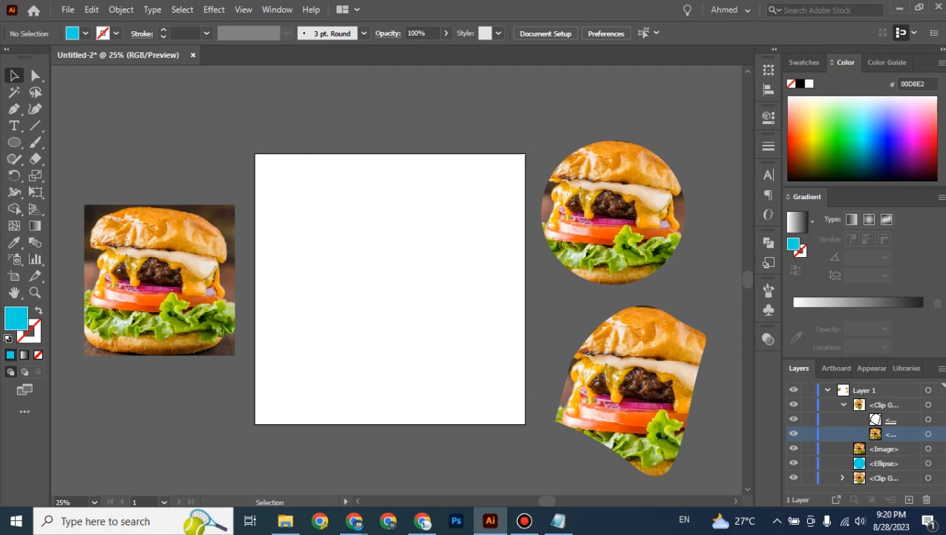
Move the unclipped burger image and the blue circle behind it onto the artboard, keeping the image over the circle
drag(122, 202, 403, 314)
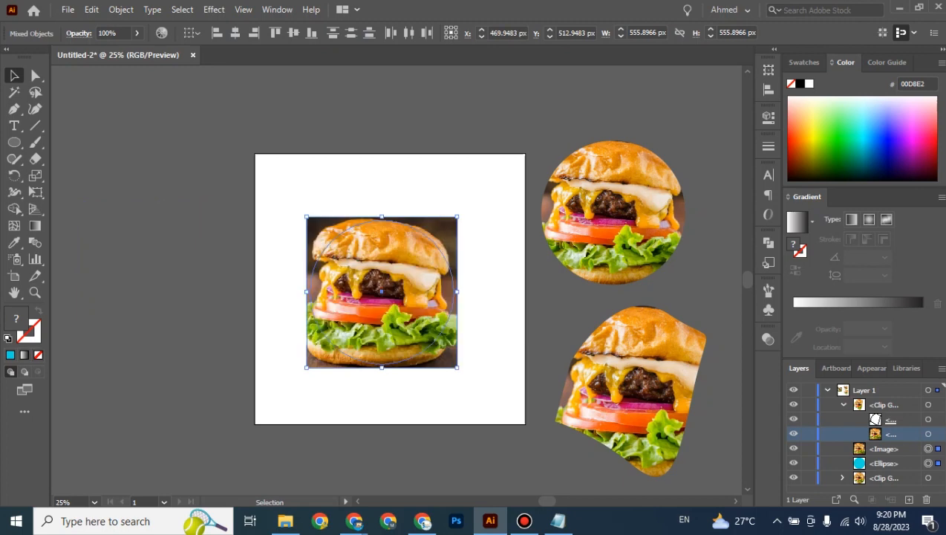
click(487, 323)
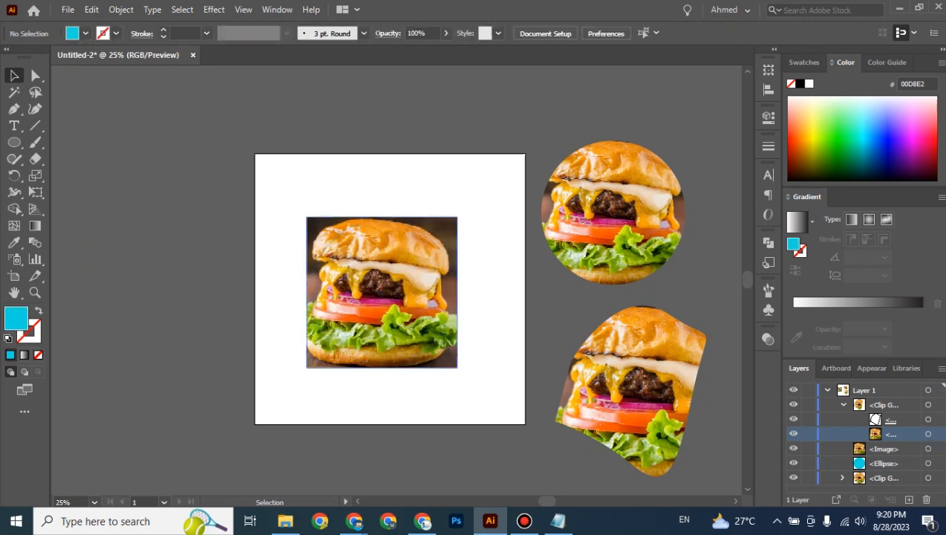
click(401, 300)
drag(436, 242, 410, 250)
drag(360, 220, 382, 214)
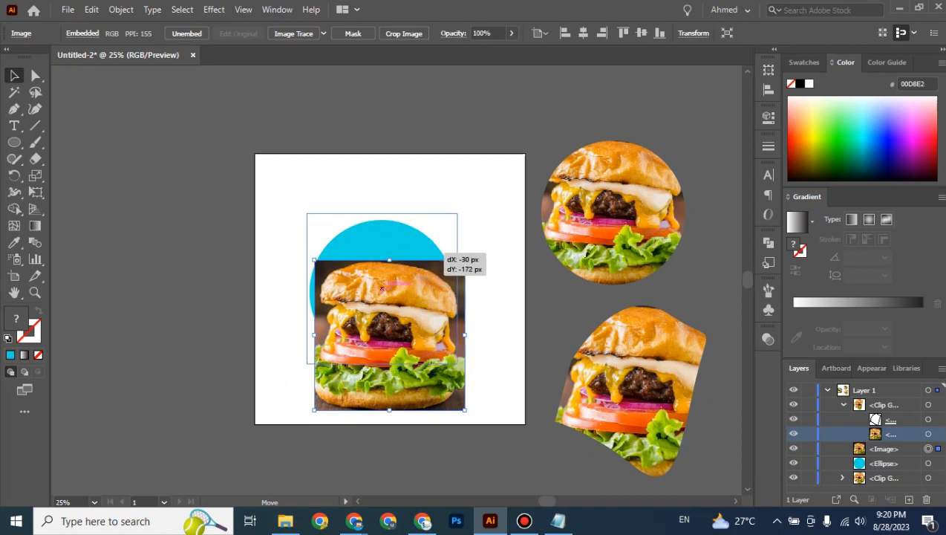
drag(381, 288, 381, 288)
Try Make Clipping Mask on the burger image and blue circle with the image stacked above the circle
drag(466, 168, 376, 363)
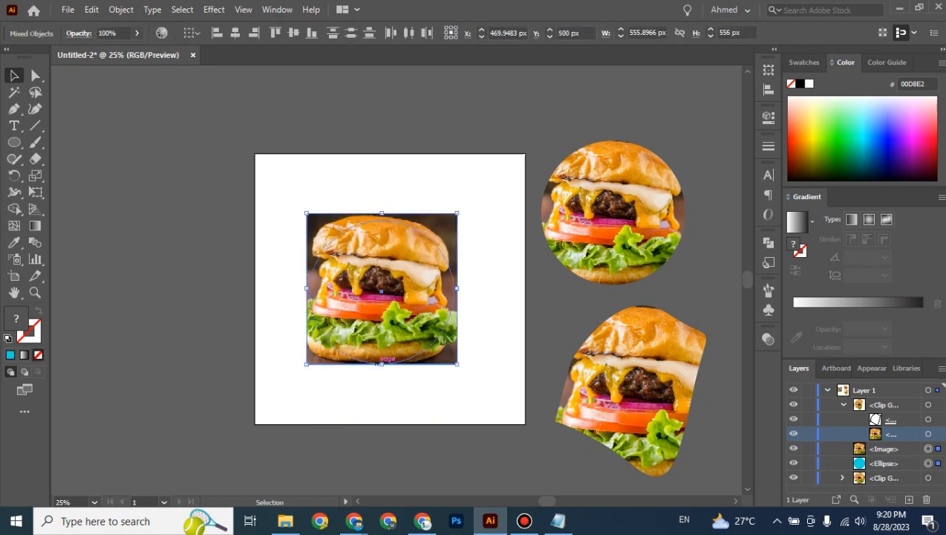
key(ctrl+equal)
key(ctrl+equal)
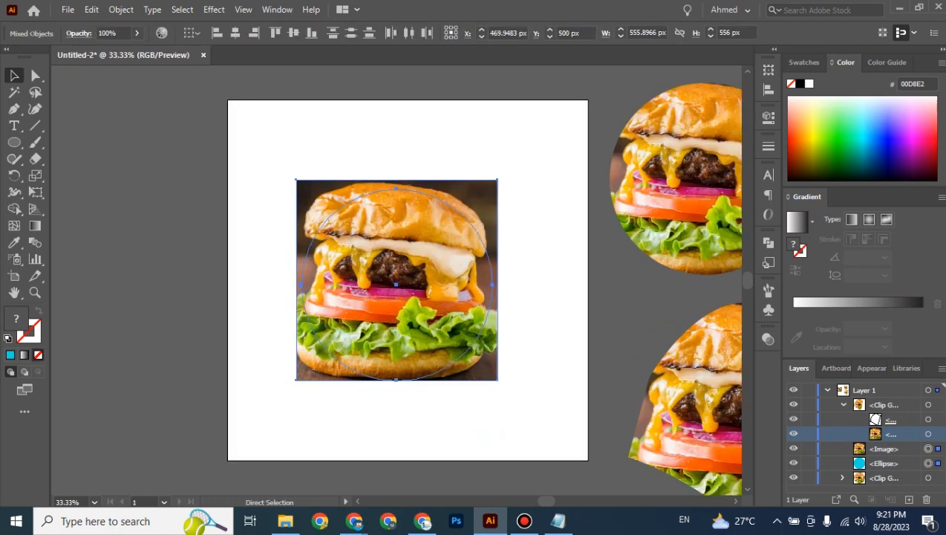
right_click(375, 200)
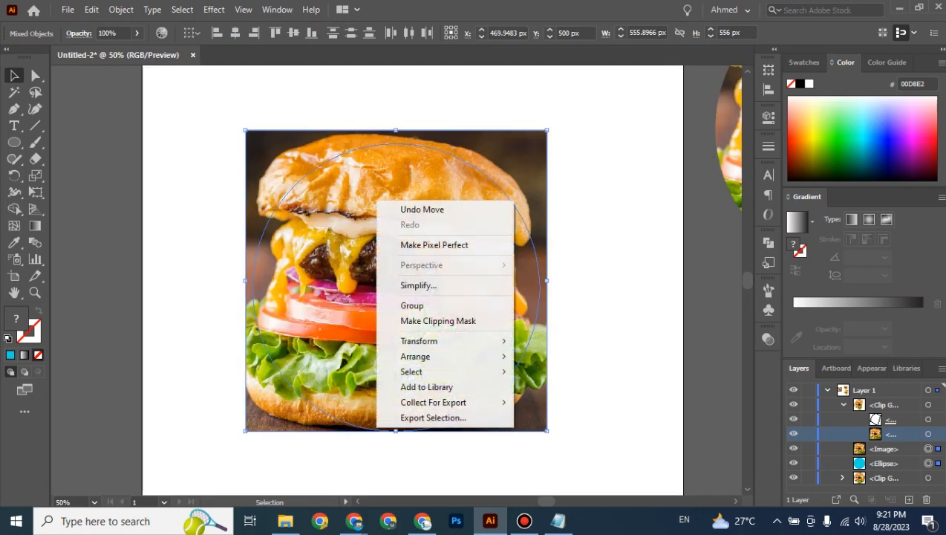
click(427, 320)
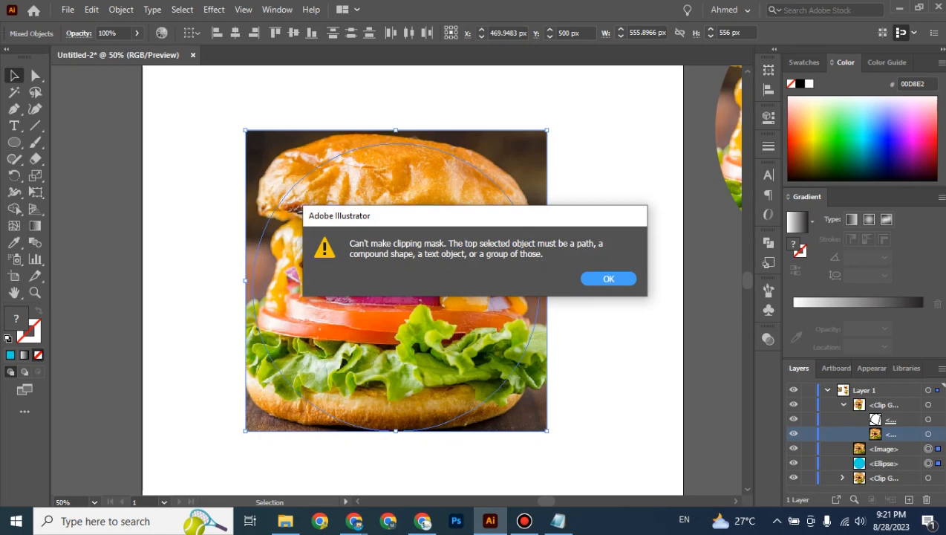
key(Return)
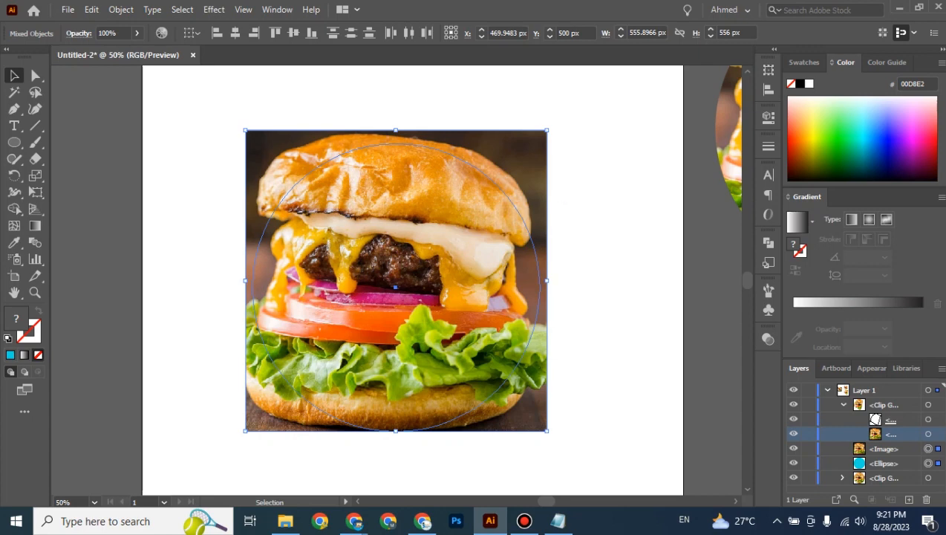
Offset the burger image to the right, bring the blue circle forward above it, and position the circle over the burger
click(587, 216)
drag(470, 272, 471, 273)
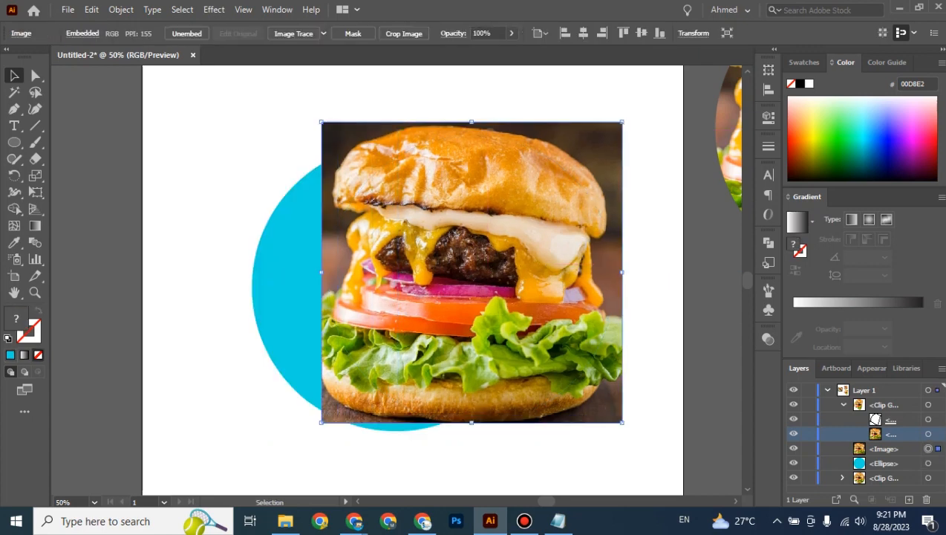
click(303, 184)
right_click(303, 184)
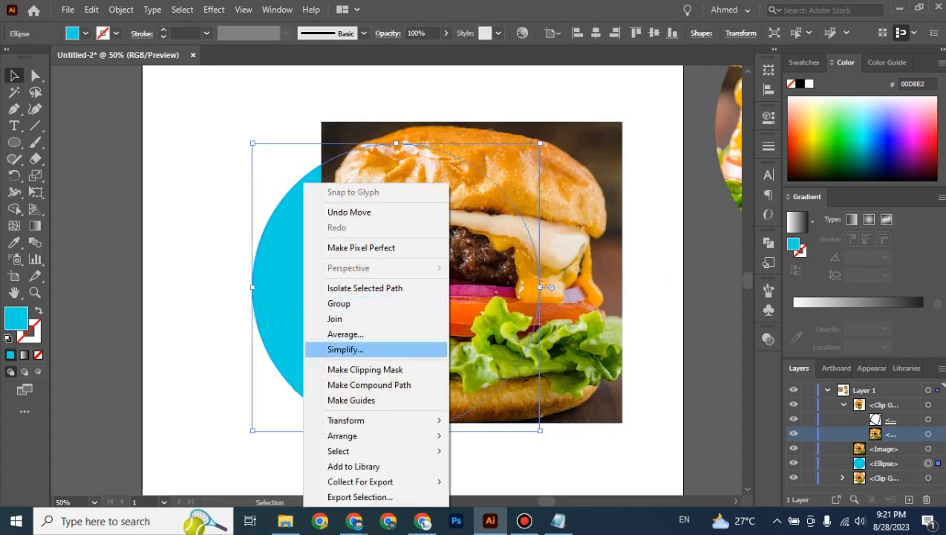
mouse_move(349, 436)
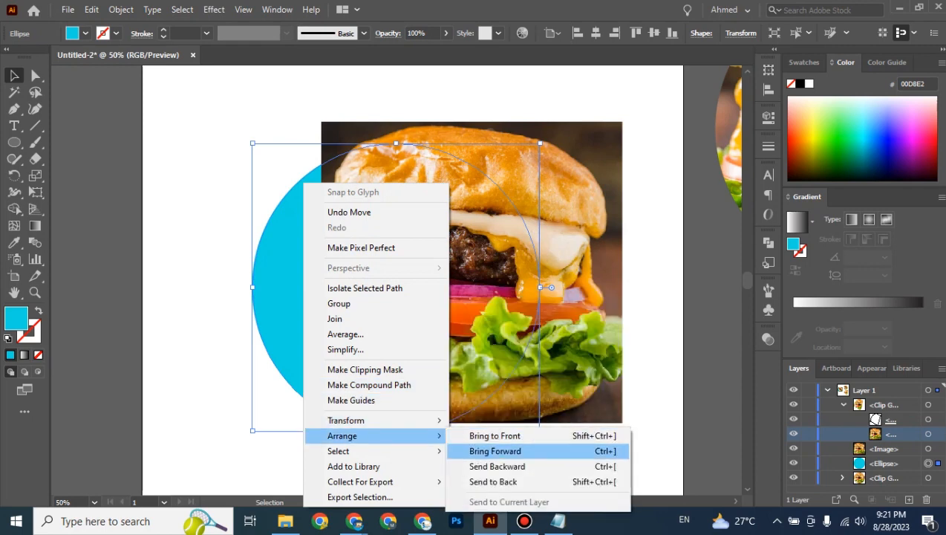
click(495, 451)
drag(463, 374, 538, 363)
double_click(538, 363)
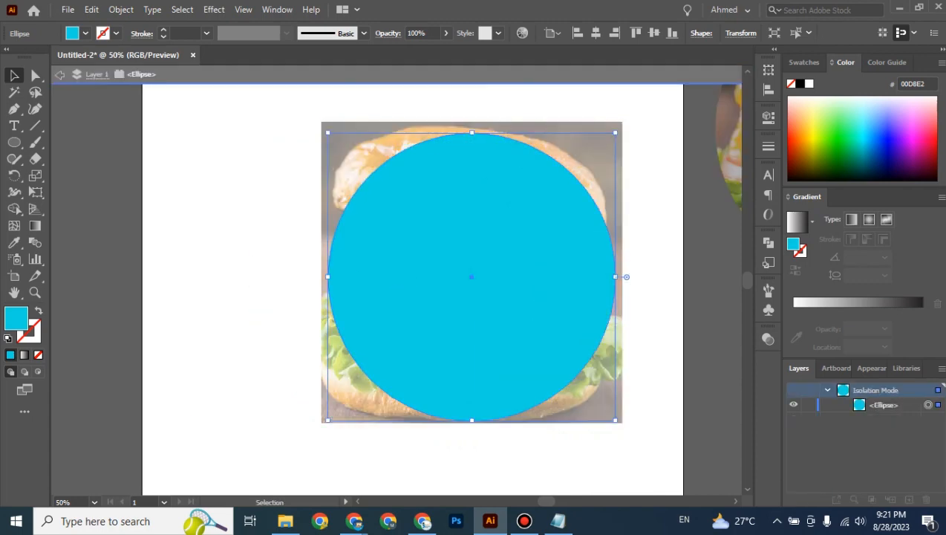
double_click(235, 297)
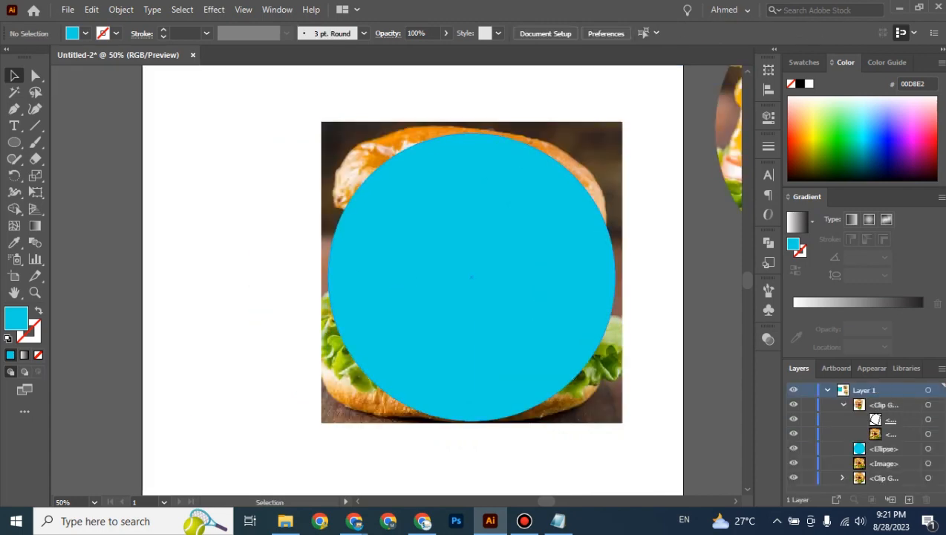
Clip the burger image to the blue circle with Make Clipping Mask and deselect the result
click(461, 289)
drag(273, 113, 494, 305)
right_click(429, 251)
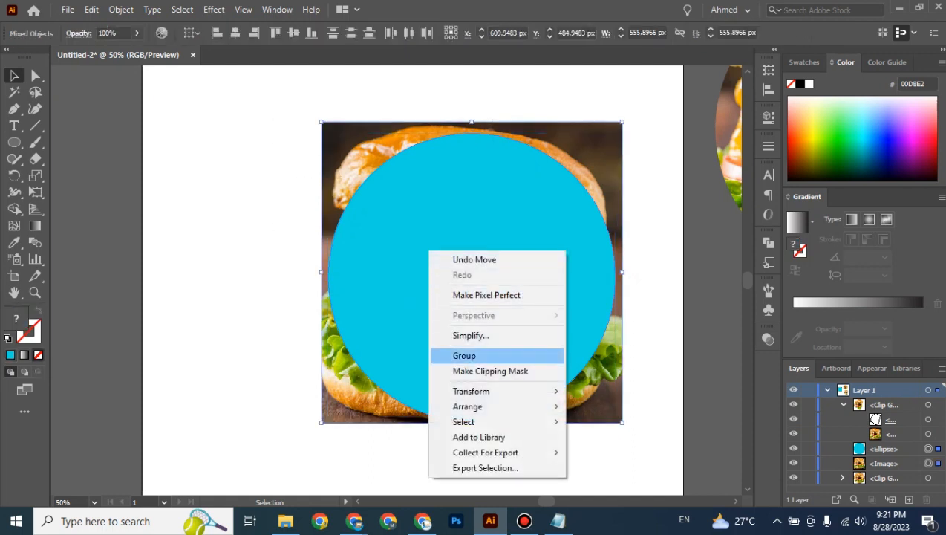
click(476, 370)
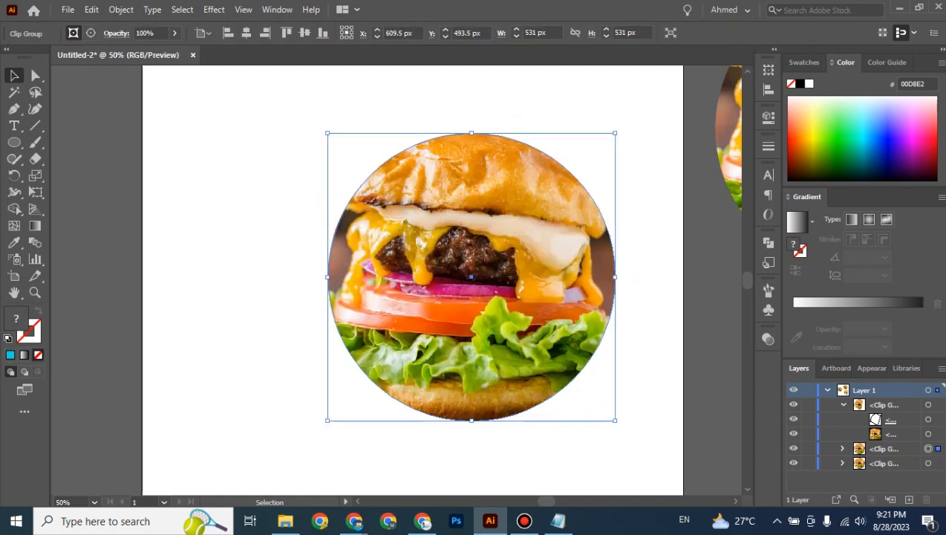
key(ctrl+minus)
key(ctrl+minus)
key(ctrl+minus)
key(ctrl+shift+a)
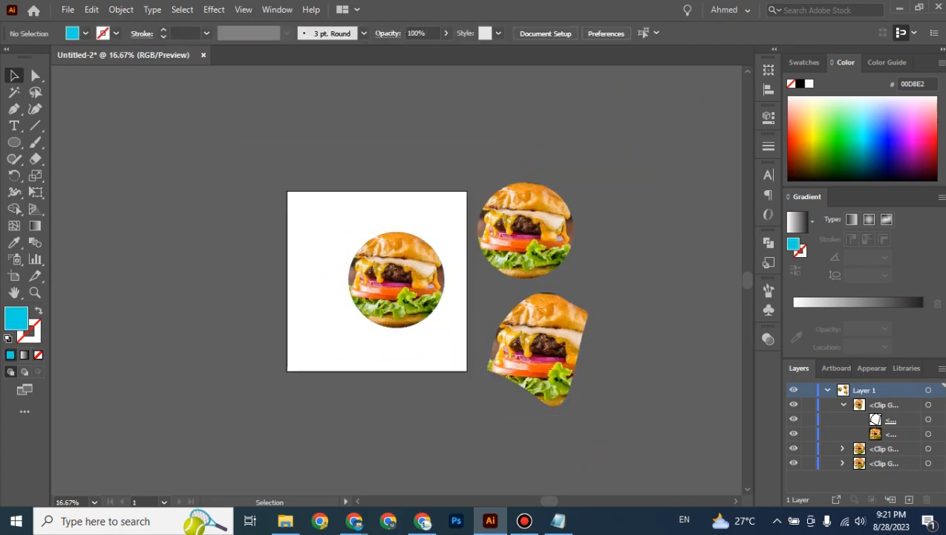
key(ctrl+plus)
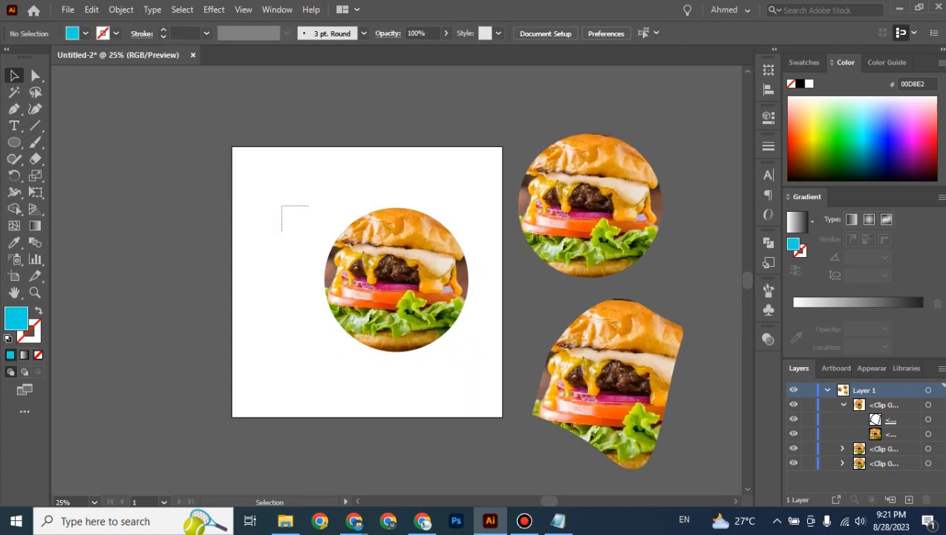
Check the Google Meet call in the browser, return to Illustrator, and clear the selection
drag(308, 231, 431, 365)
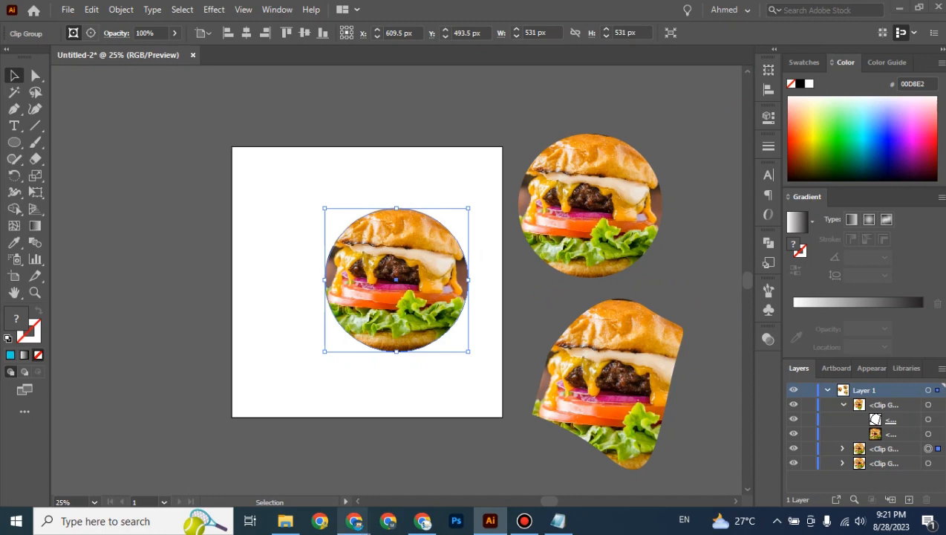
mouse_move(353, 520)
click(275, 456)
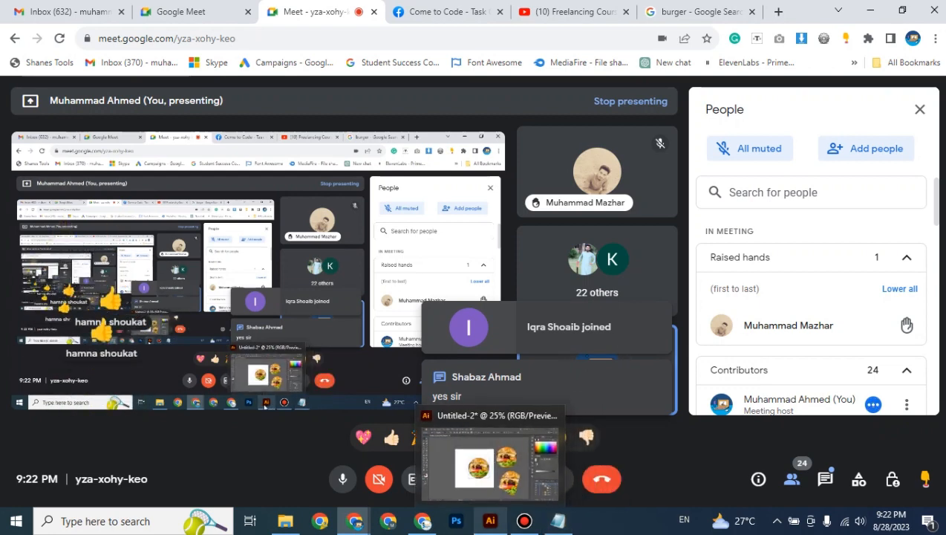
click(490, 522)
key(ctrl+shift+a)
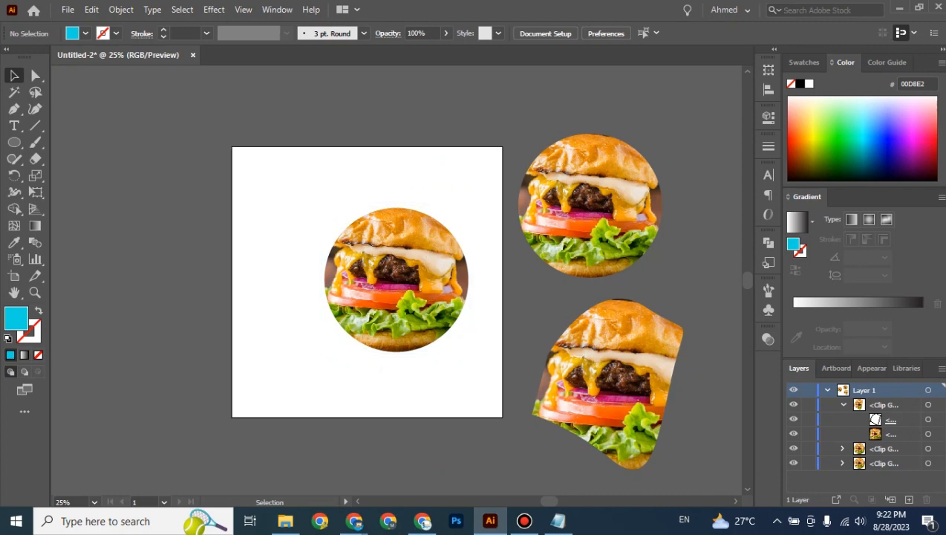
Release the clipping mask of the circular burger on the artboard and deselect its parts
click(398, 282)
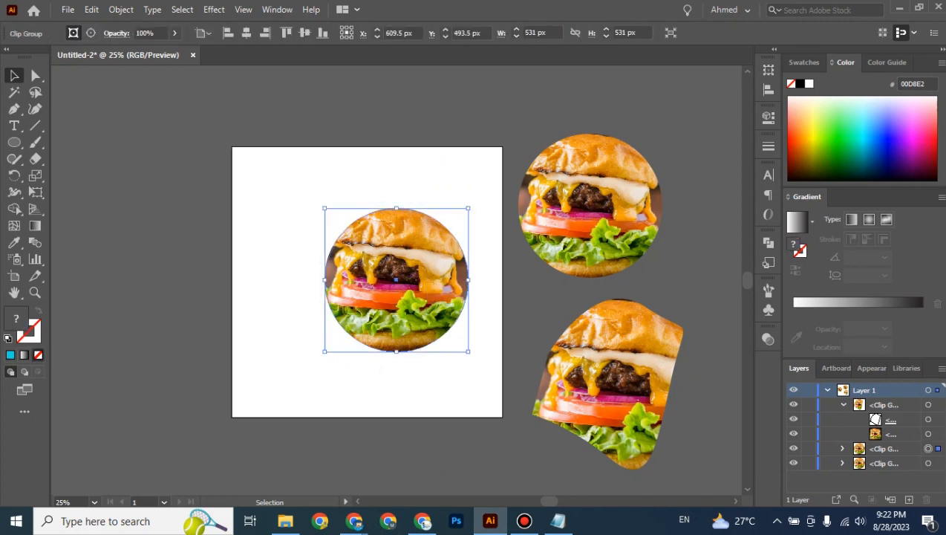
right_click(378, 252)
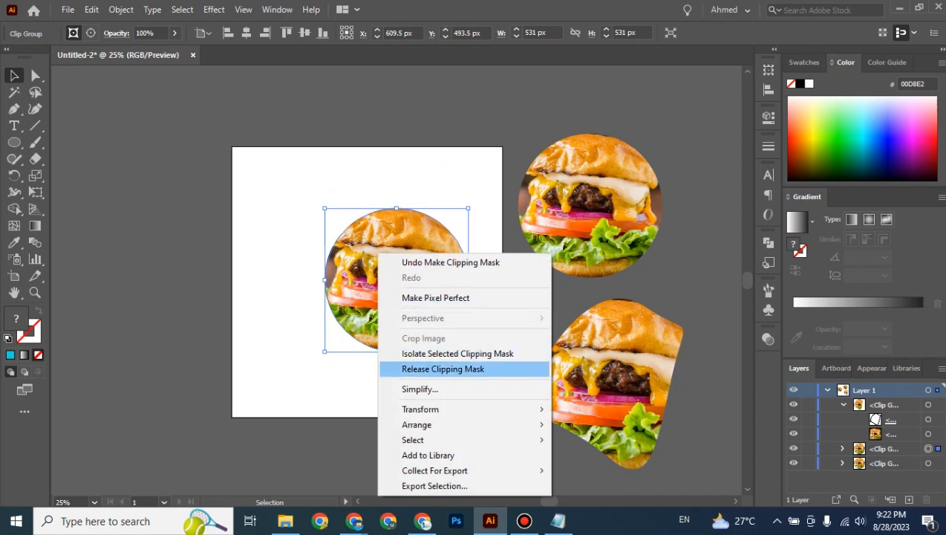
click(443, 368)
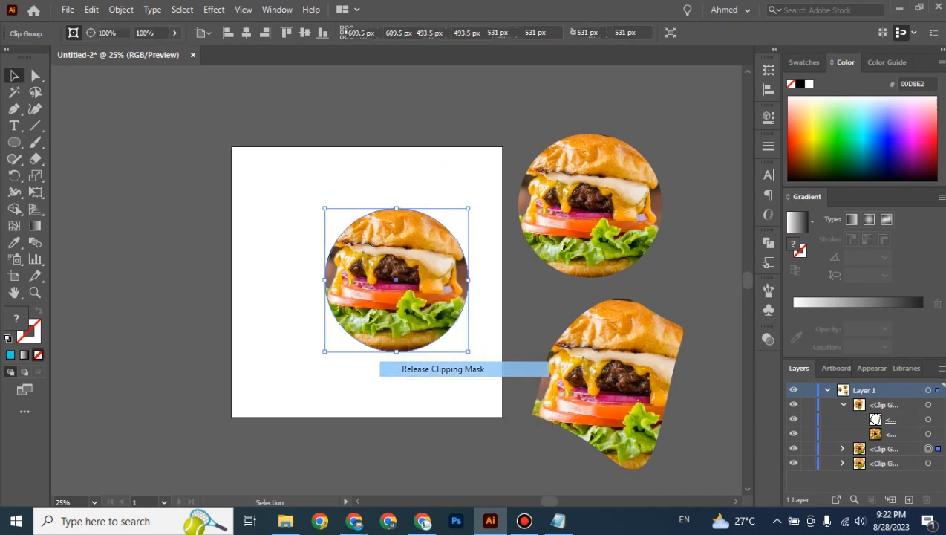
key(ctrl+shift+a)
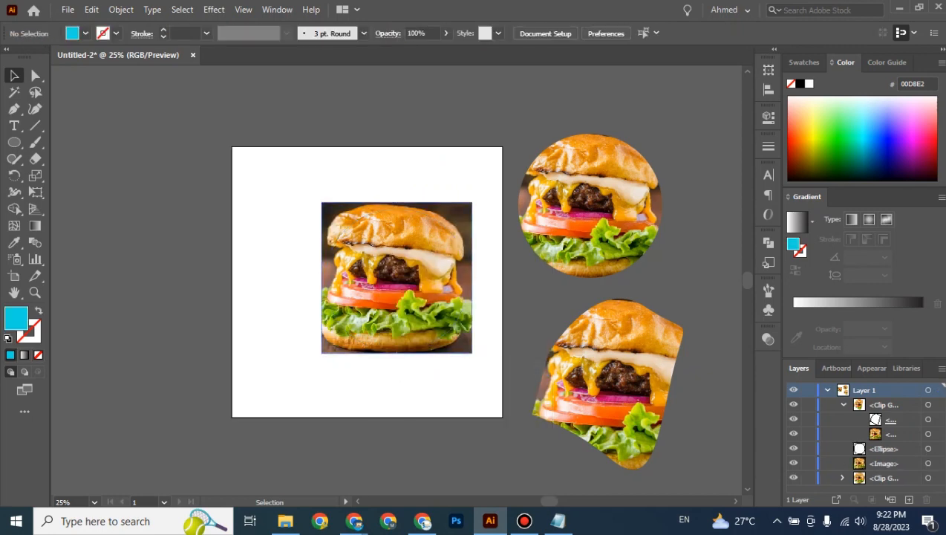
Move the released burger image away from the circle to the artboard's lower edge
drag(386, 215, 180, 216)
click(312, 241)
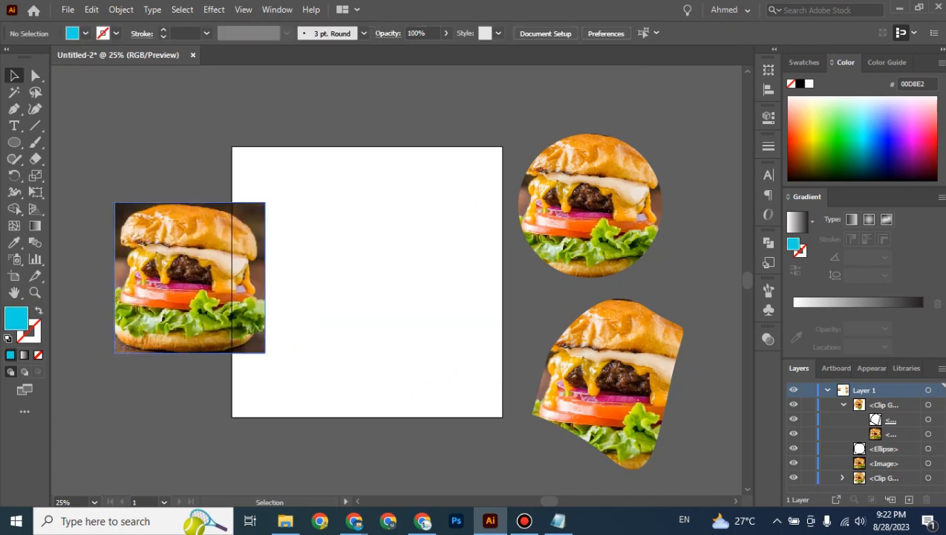
drag(254, 236, 487, 408)
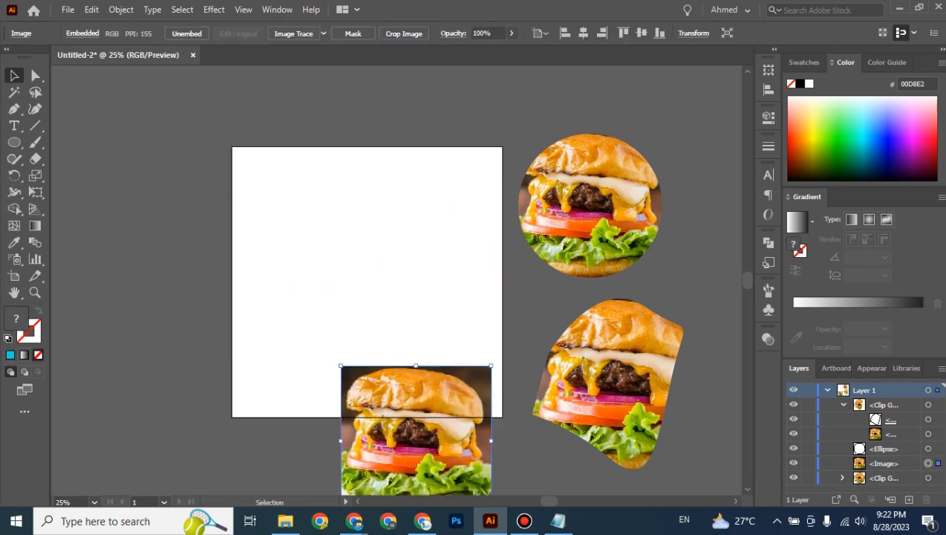
Select the released circle on the artboard to inspect its unfilled outline, and deselect it
drag(281, 177, 444, 301)
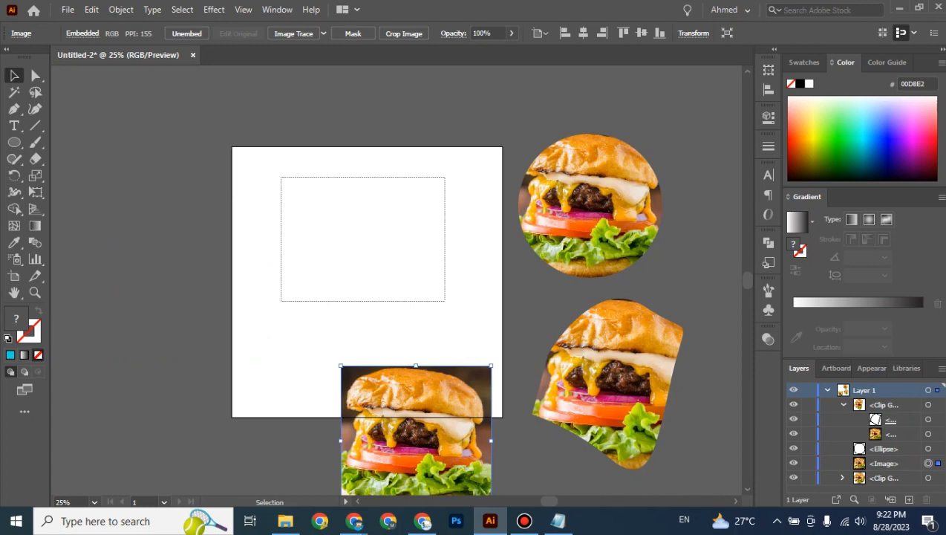
drag(445, 301, 444, 301)
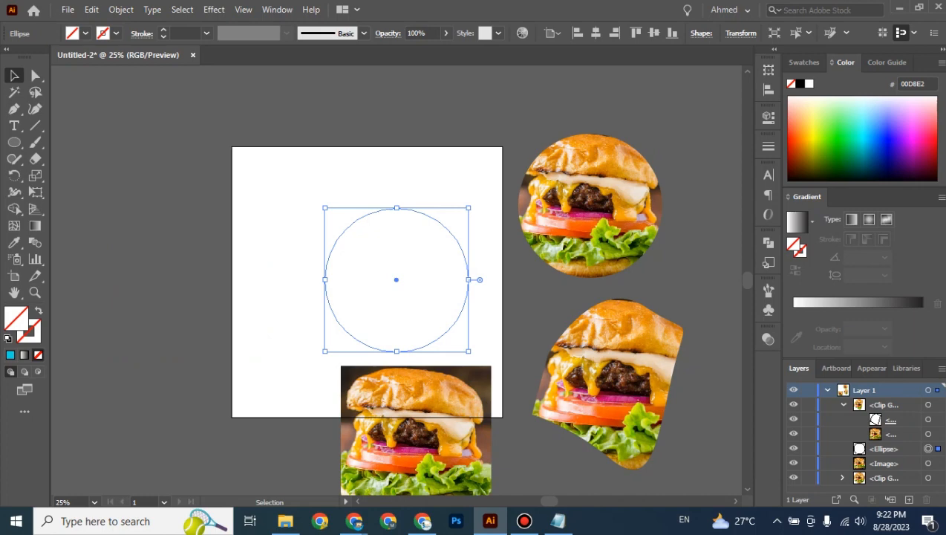
click(338, 232)
drag(288, 168, 463, 303)
click(297, 249)
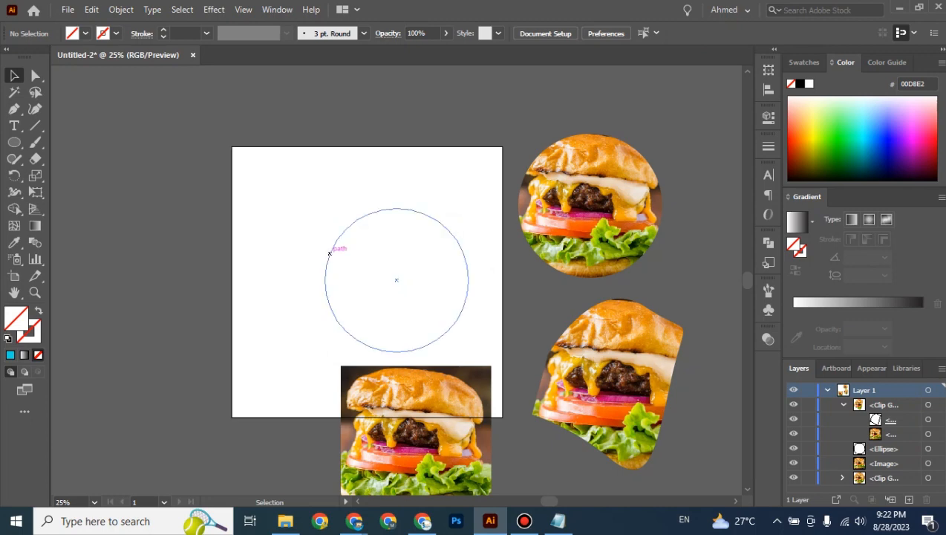
Delete the empty circle on the artboard and both clipped burgers beside it
click(329, 253)
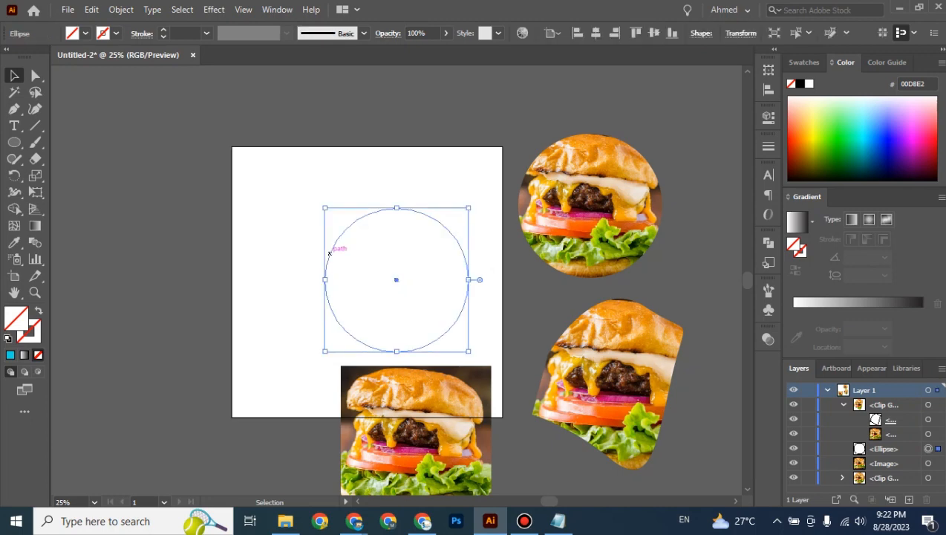
drag(396, 280, 363, 280)
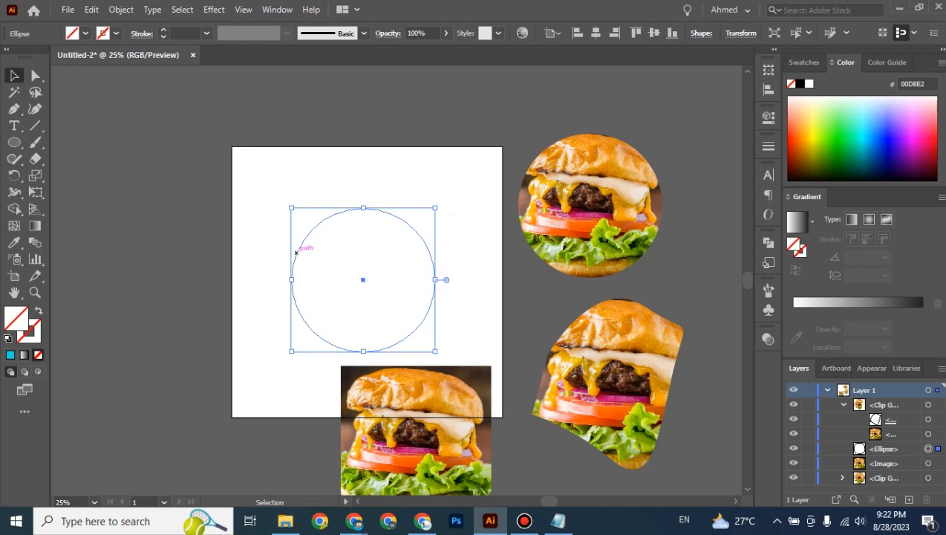
key(Delete)
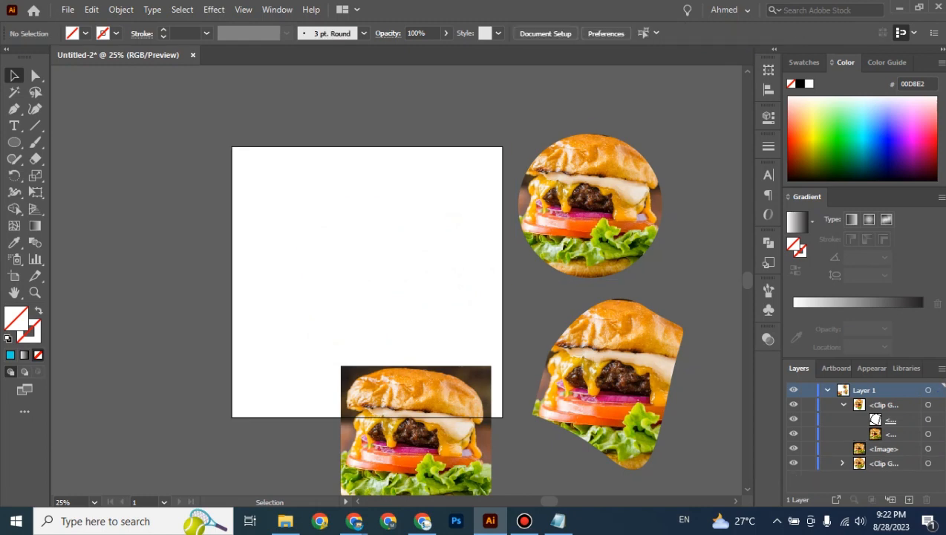
drag(551, 109, 679, 392)
key(Delete)
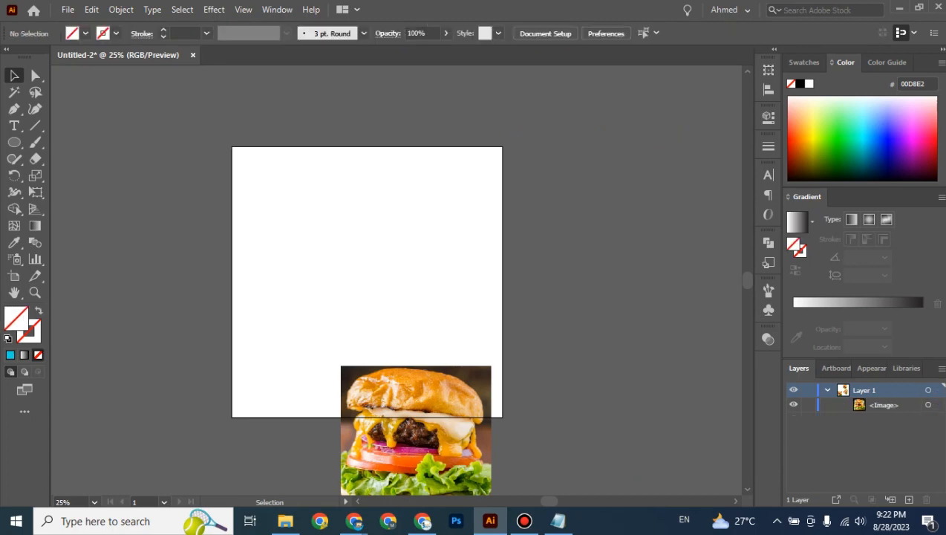
Move the remaining burger image to the artboard's upper-left corner, enlarge it to fill the whole artboard, and deselect it
drag(487, 397, 383, 178)
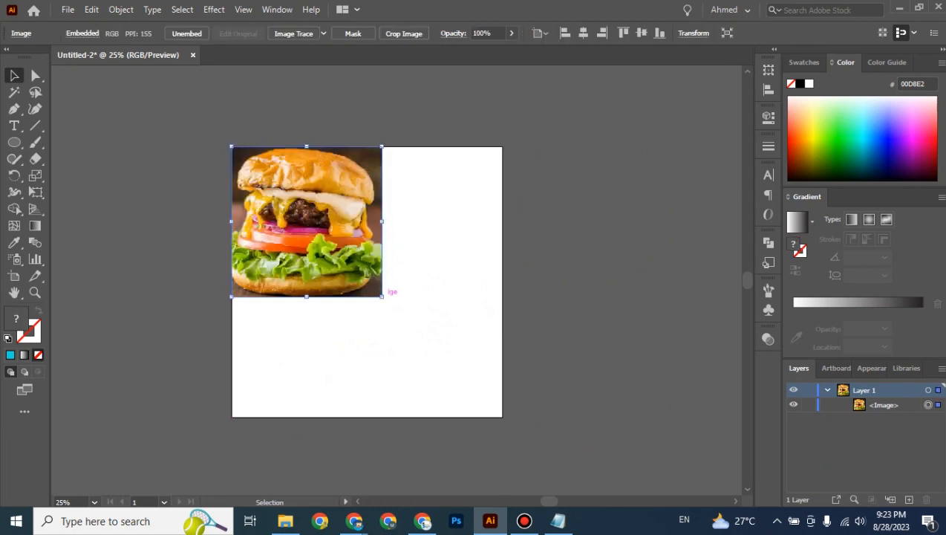
drag(382, 297, 502, 417)
key(ctrl+shift+a)
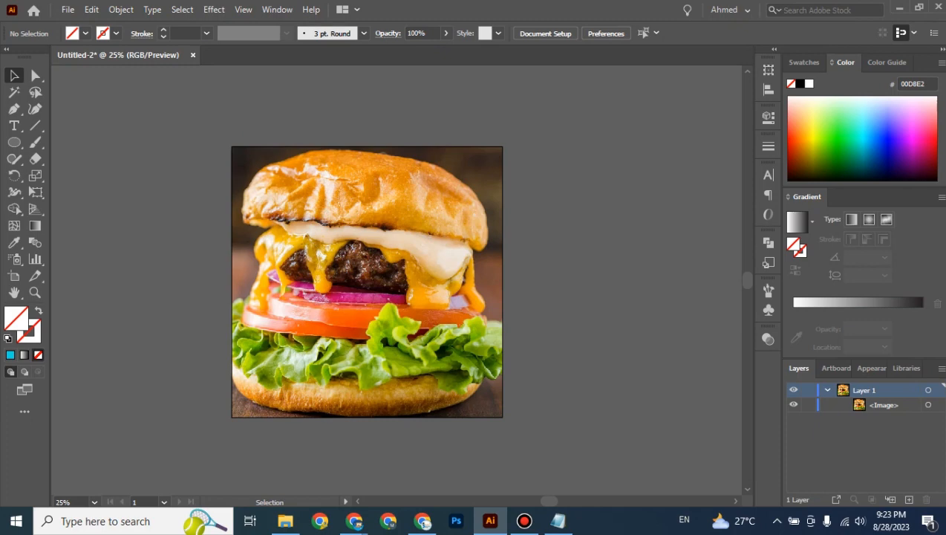
scroll(367, 282, down, 1)
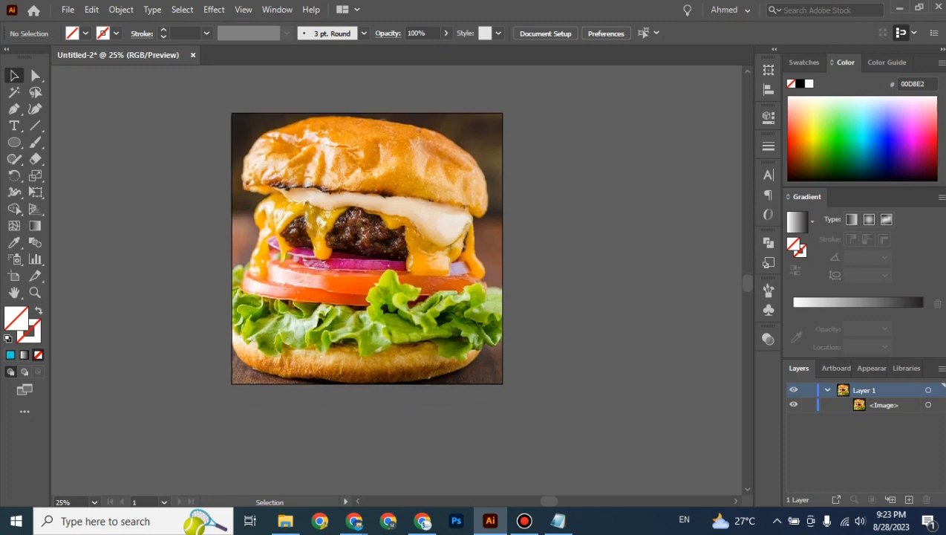
scroll(366, 256, up, 1)
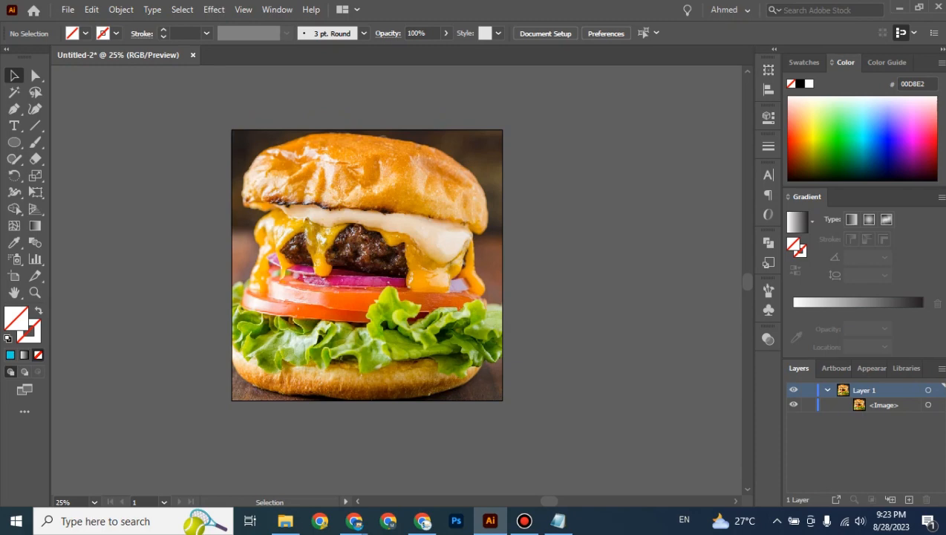
Check the Google Meet call in the browser, close its list of people, and return to Illustrator
mouse_move(354, 521)
click(237, 464)
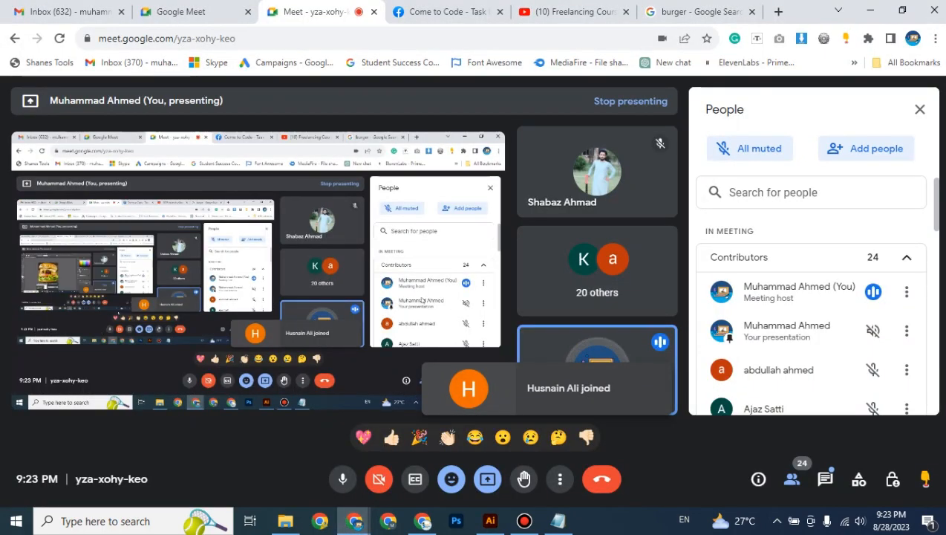
click(919, 109)
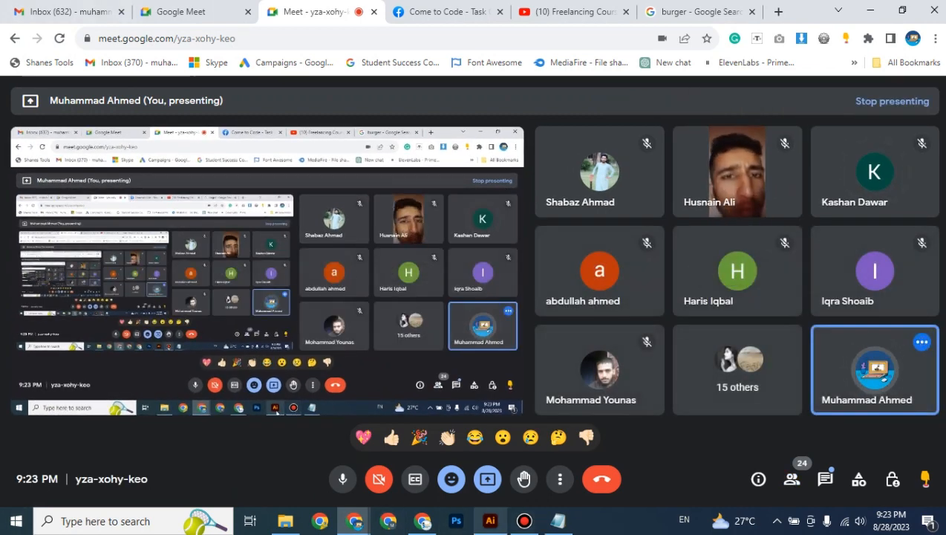
click(490, 520)
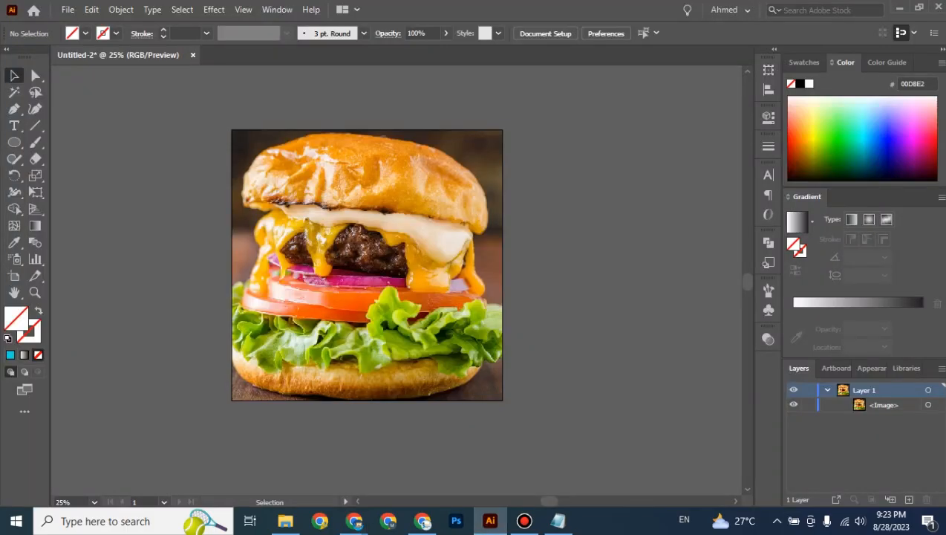
Create a six-sided polygon with a 50 px radius beside the artboard and fill it with white
drag(14, 141, 45, 192)
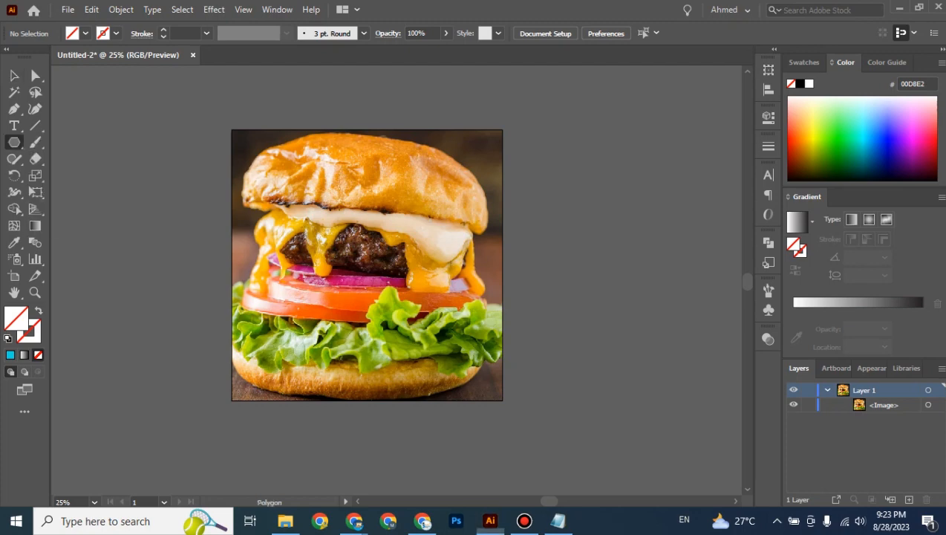
click(366, 258)
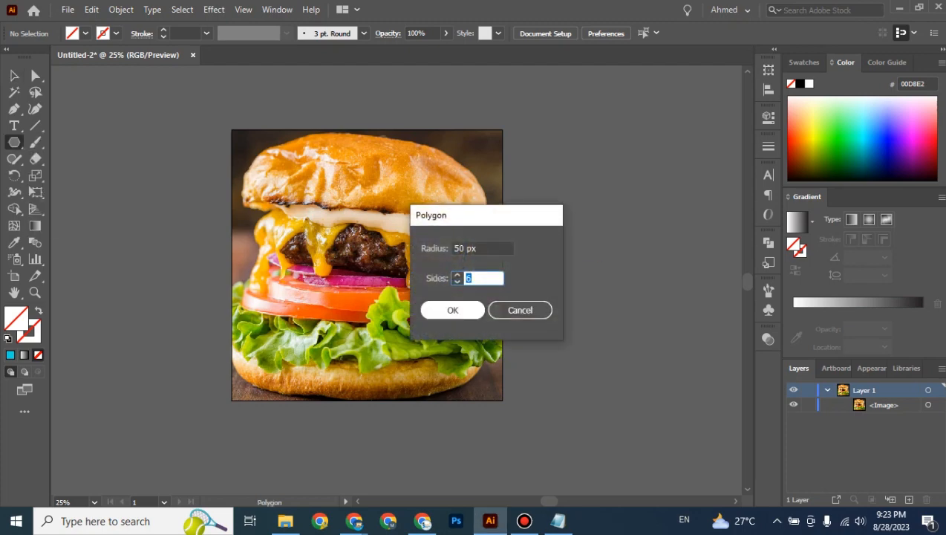
key(Return)
key(v)
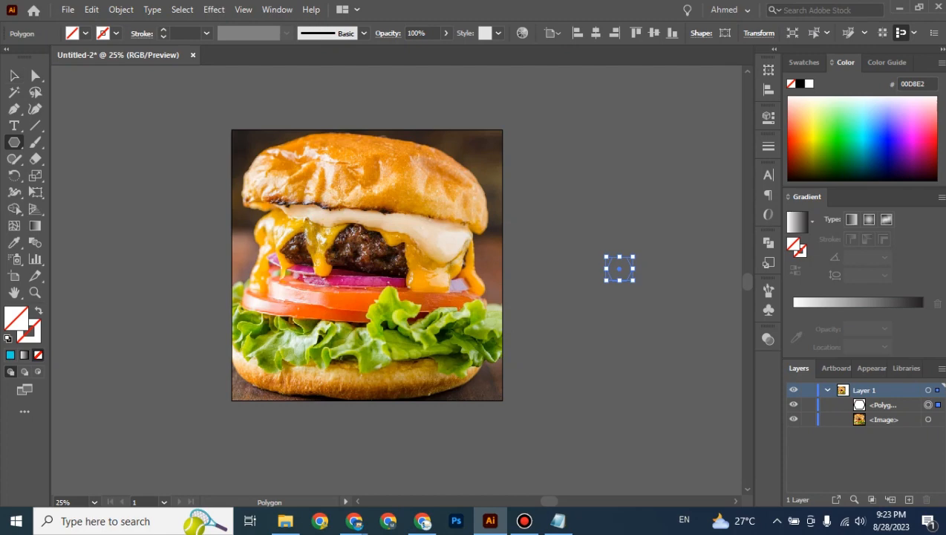
click(810, 83)
key(v)
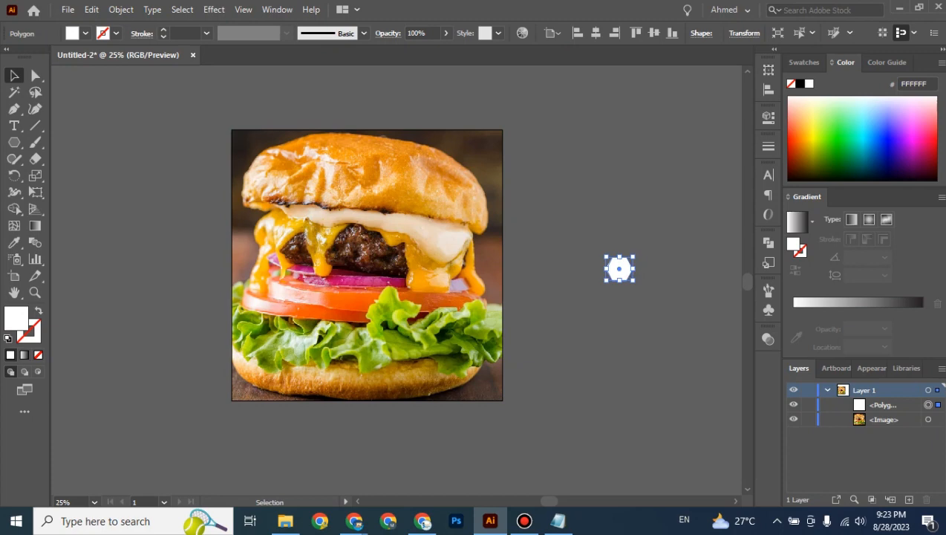
Place an enlarged hexagon over the burger's upper-right corner and duplicate it straight below with a narrow gap
drag(633, 282, 490, 182)
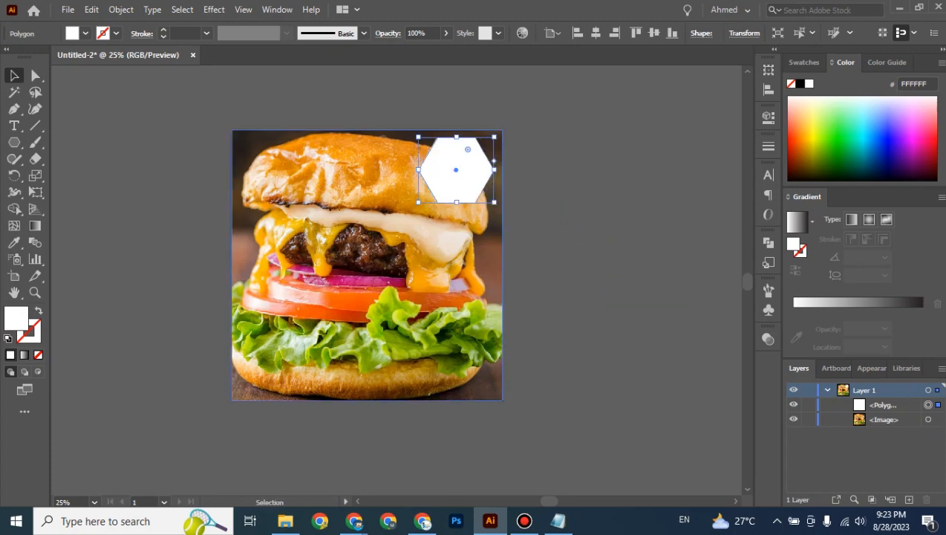
drag(418, 202, 429, 193)
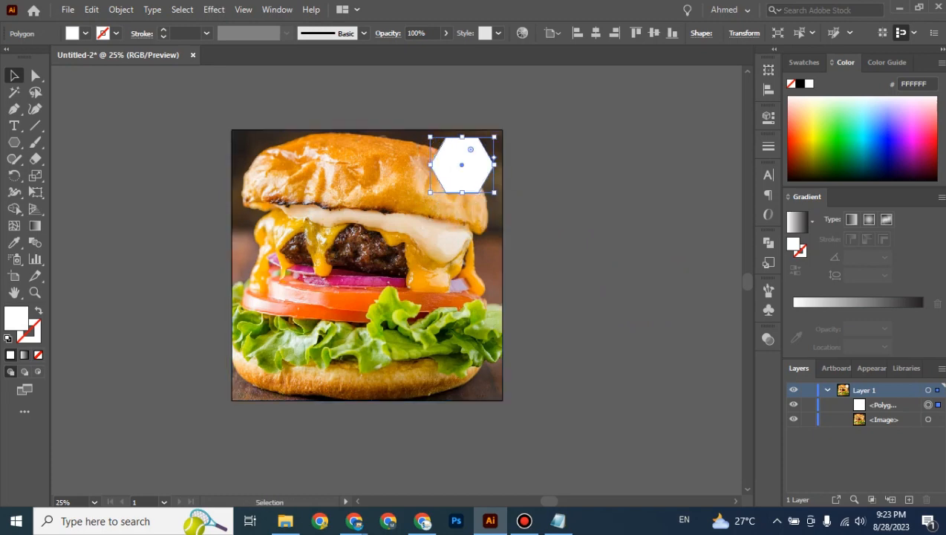
drag(462, 164, 462, 224)
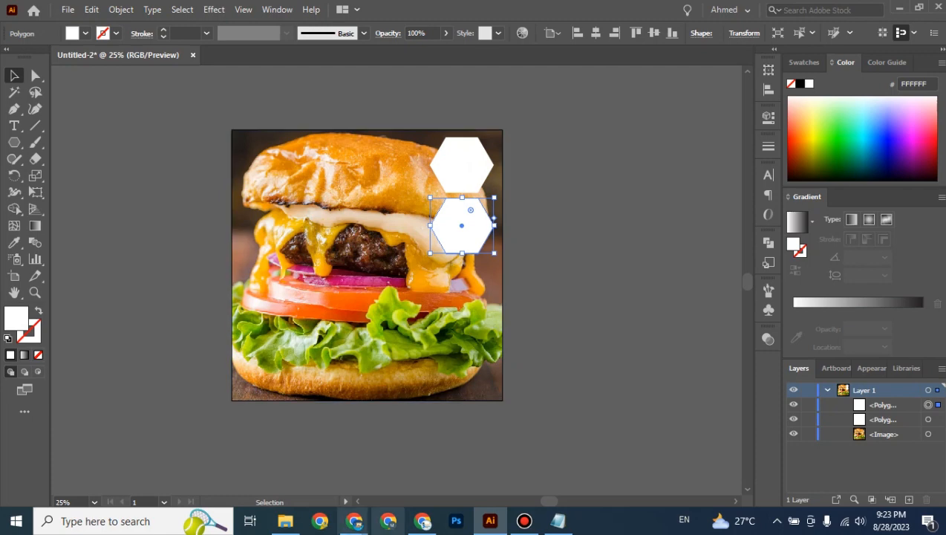
Look at the Google Meet call in the browser again and switch back to Illustrator
mouse_move(354, 521)
click(278, 457)
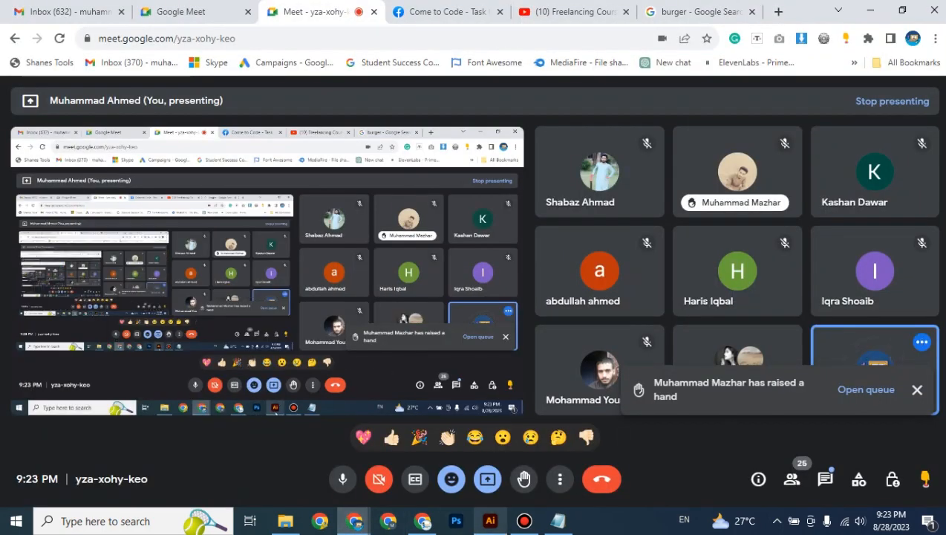
click(489, 520)
Repeat the hexagon duplication three times to complete a vertical column of five, and clear the selection
key(ctrl+d)
key(ctrl+d)
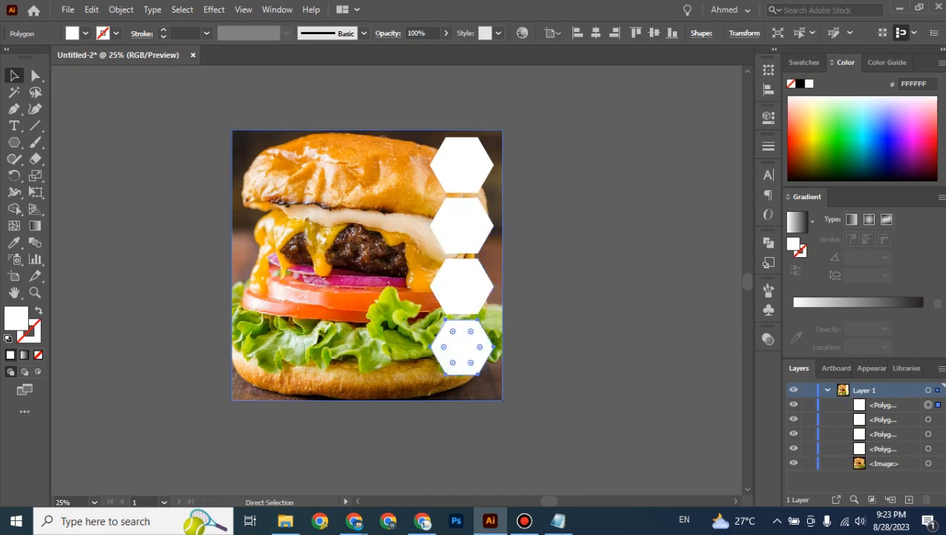
key(ctrl+d)
key(ctrl+shift+a)
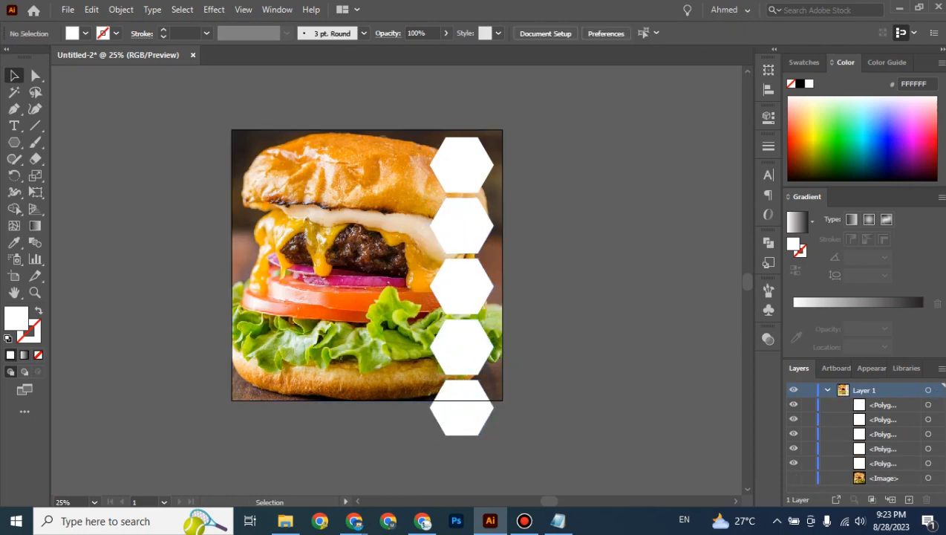
Hide the burger image, select all five hexagons, and fill them with black
click(793, 478)
drag(466, 427, 438, 433)
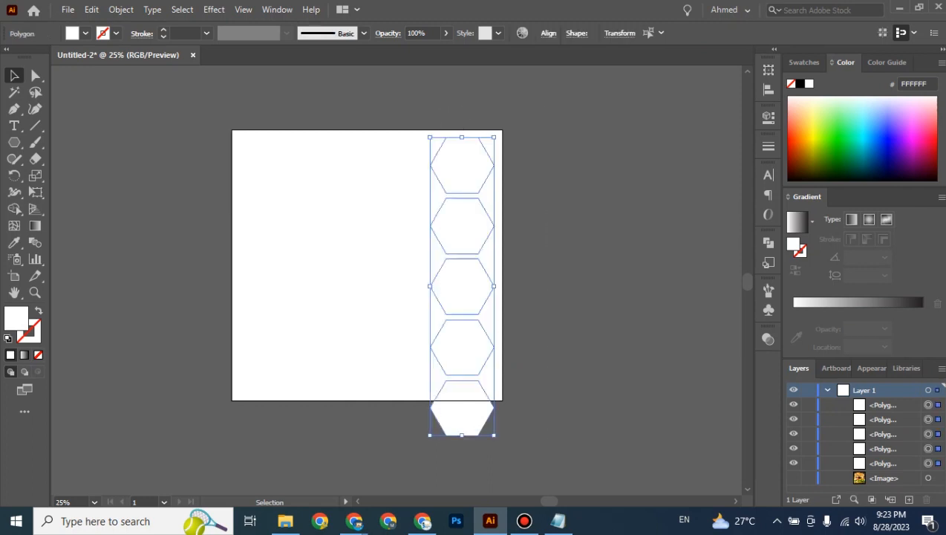
click(800, 84)
Nudge the hexagon column slightly upward and closer to the artboard's right edge
key(shift+Up)
key(shift+Up)
key(shift+Up)
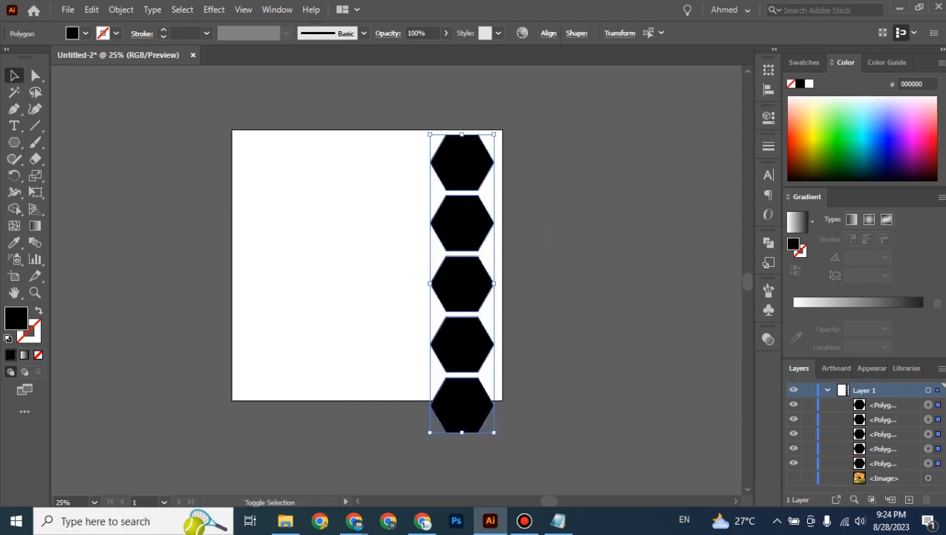
key(shift+Right)
key(shift+Right)
key(shift+Right)
key(shift+Down)
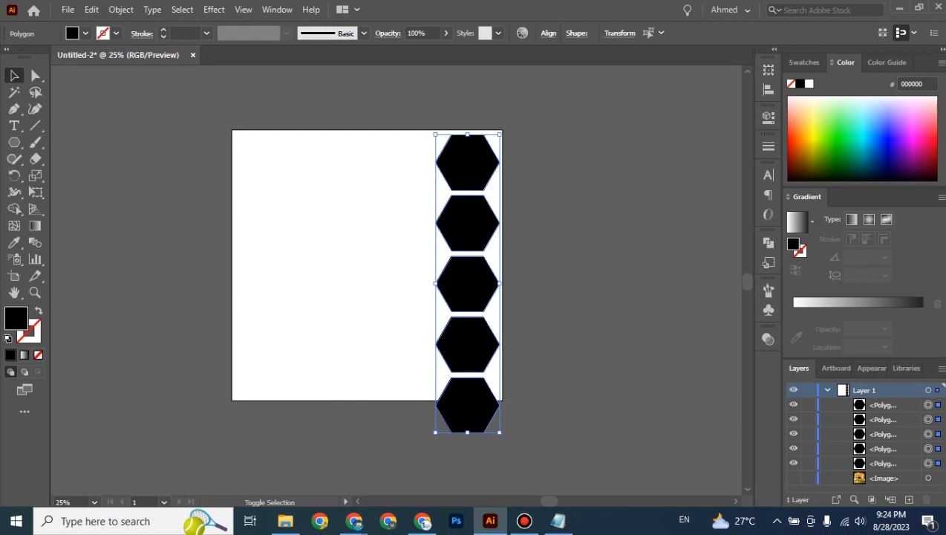
key(shift+Left)
Duplicate the hexagon column to its left, offset downward so the hexagons interlock with an even gap
drag(464, 282, 411, 312)
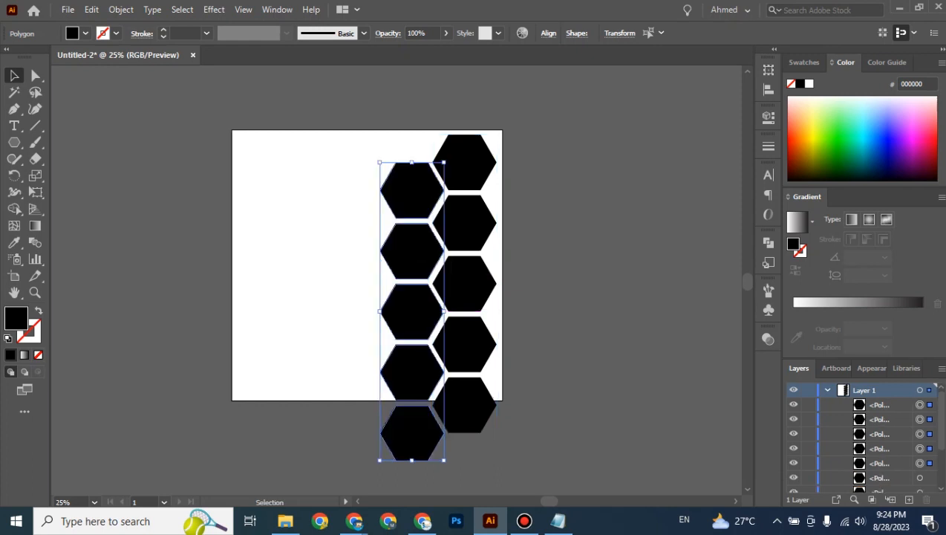
key(Down)
key(Down)
key(Down)
key(Down)
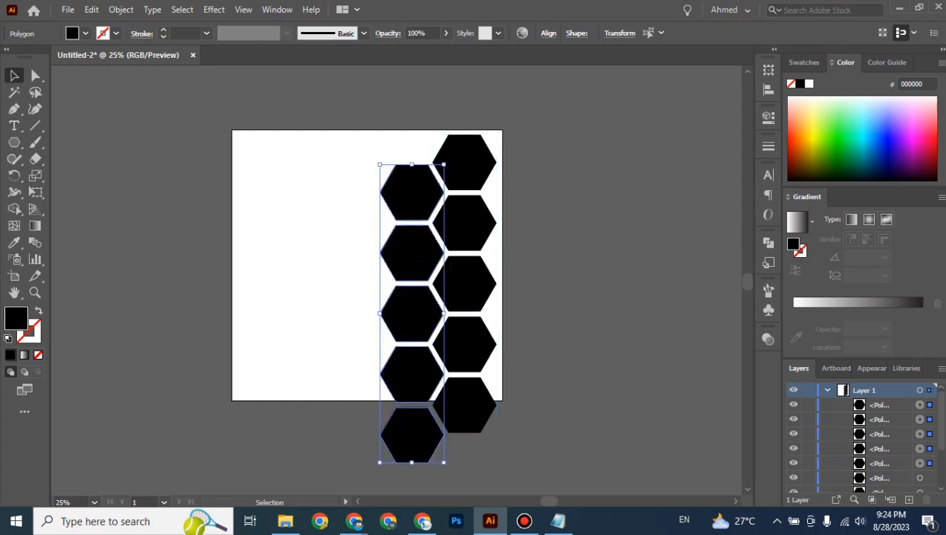
Select both hexagon columns, duplicate the pair to the left twice to form six columns, and deselect
key(ctrl+shift+a)
drag(550, 108, 374, 461)
drag(439, 315, 336, 315)
key(ctrl+d)
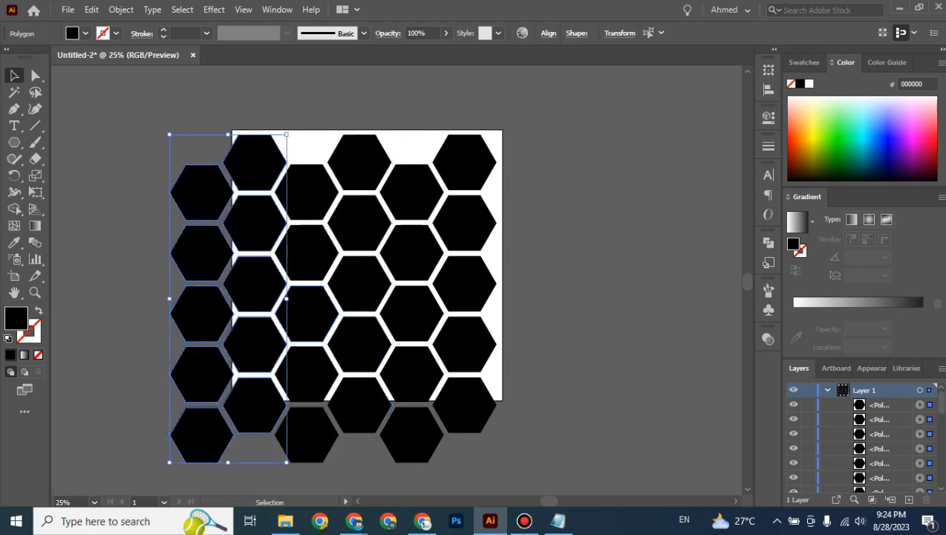
key(ctrl+shift+a)
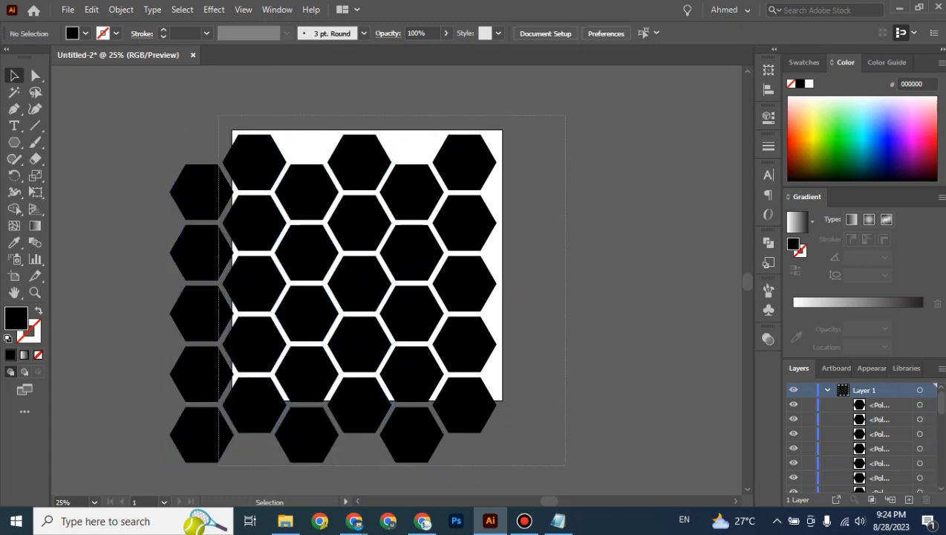
Select the whole honeycomb pattern, scale it down to fit the artboard, and nudge it right and up until it is centred
key(ctrl+a)
drag(169, 462, 231, 402)
key(Right)
key(Right)
key(Right)
key(Right)
key(Right)
key(Right)
key(Right)
key(Right)
key(Right)
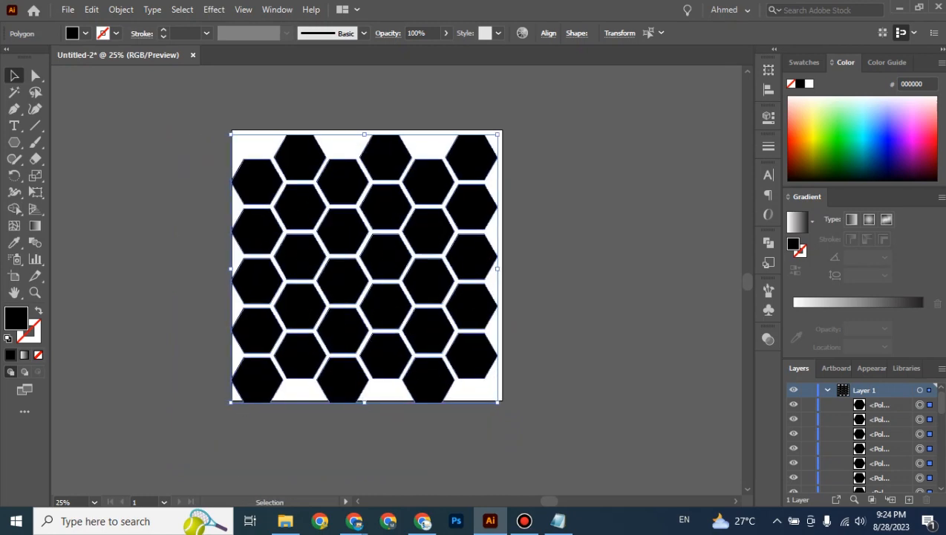
key(Up)
key(Up)
key(Up)
key(Up)
key(Up)
key(Up)
key(Up)
key(Up)
key(Up)
key(Up)
key(Up)
key(Up)
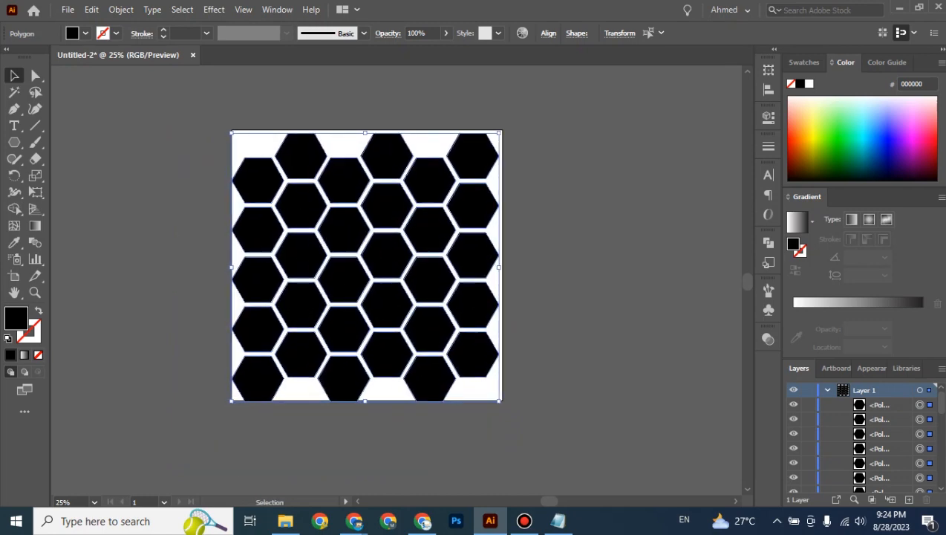
key(Right)
key(Right)
key(Right)
key(Right)
key(Right)
key(Right)
key(Right)
key(Right)
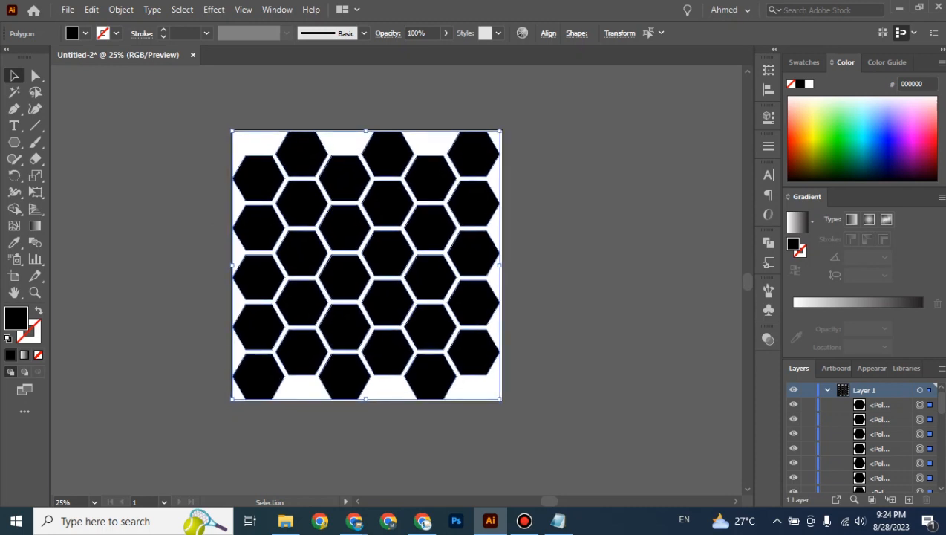
key(Right)
key(Right)
key(Right)
key(Right)
key(Right)
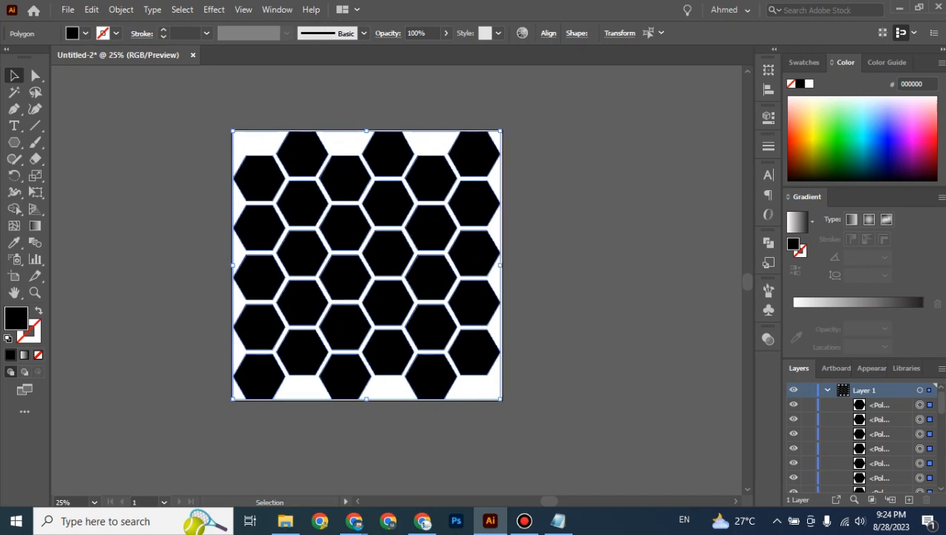
Deselect the honeycomb and show the burger image beneath it, toggling the image's visibility off and on
key(ctrl+shift+a)
scroll(862, 438, down, 5)
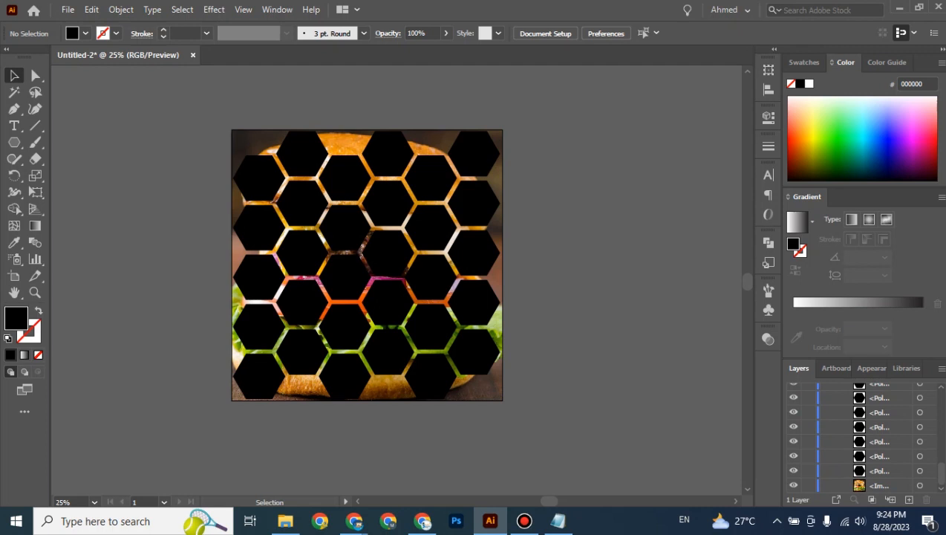
click(794, 486)
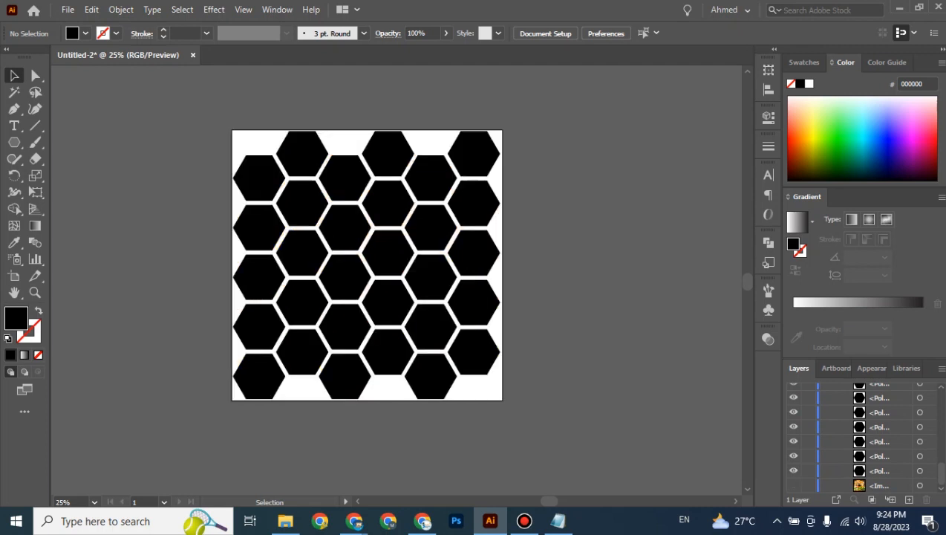
click(794, 486)
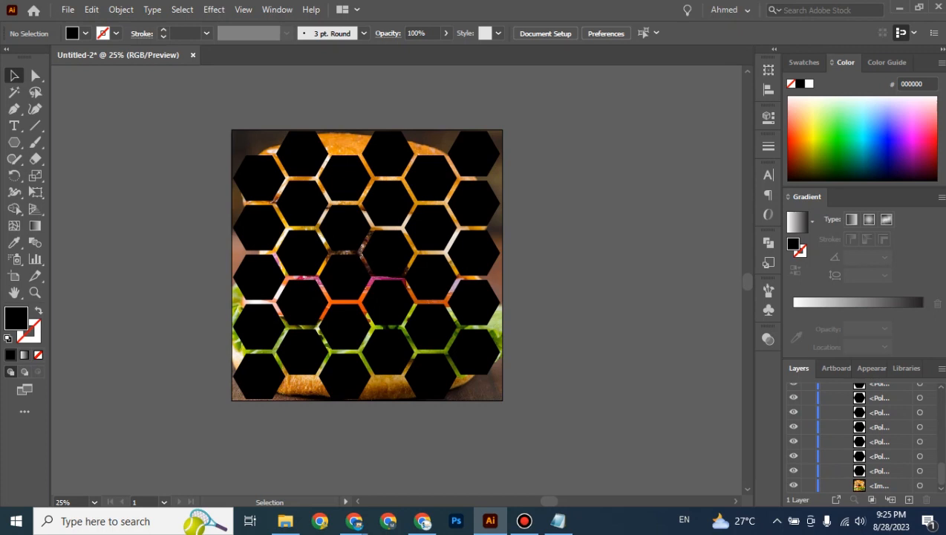
Try to make a clipping mask from the burger image and all the separate hexagons, and undo it
drag(540, 297, 194, 411)
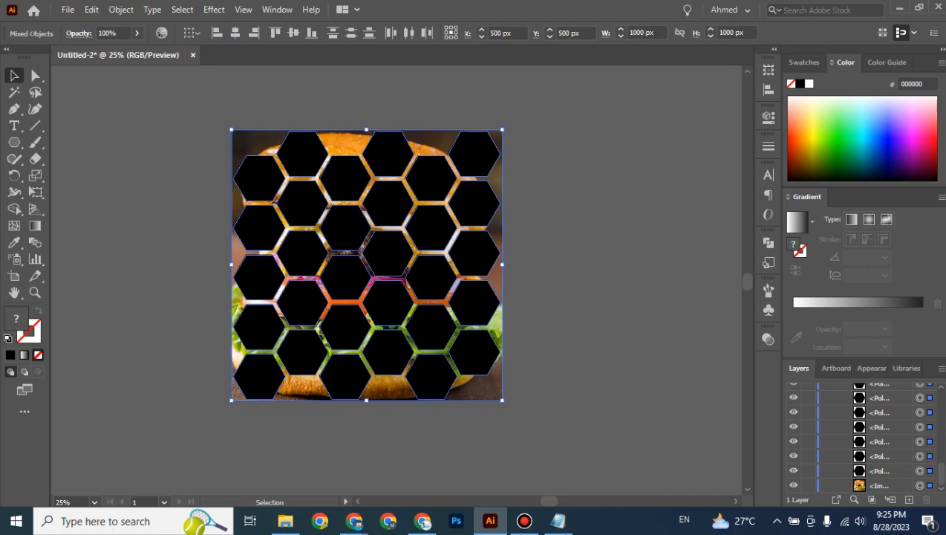
right_click(339, 216)
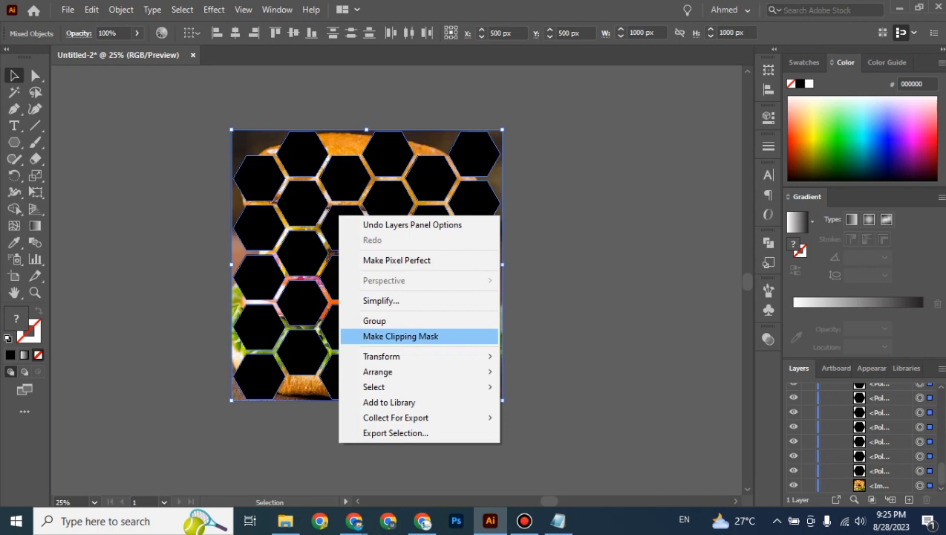
click(400, 336)
key(ctrl+shift+a)
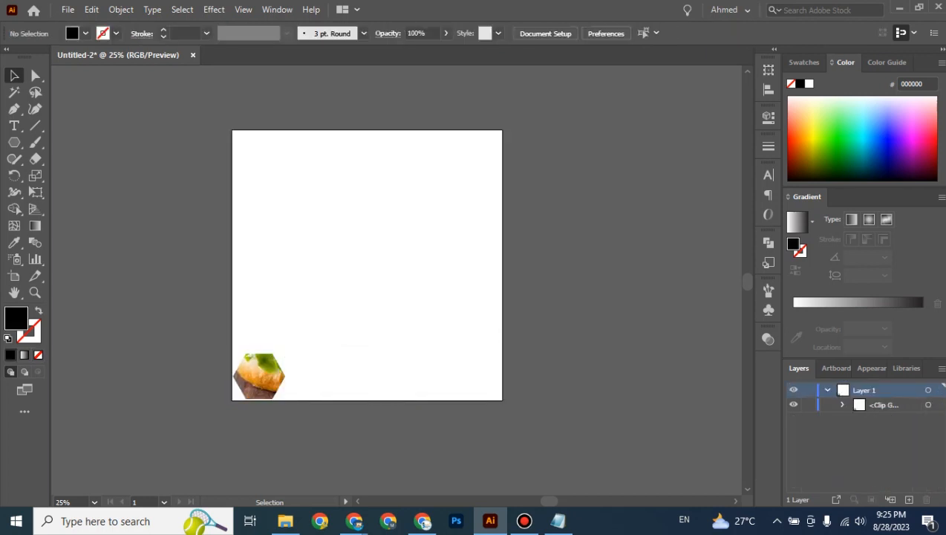
drag(528, 125, 223, 401)
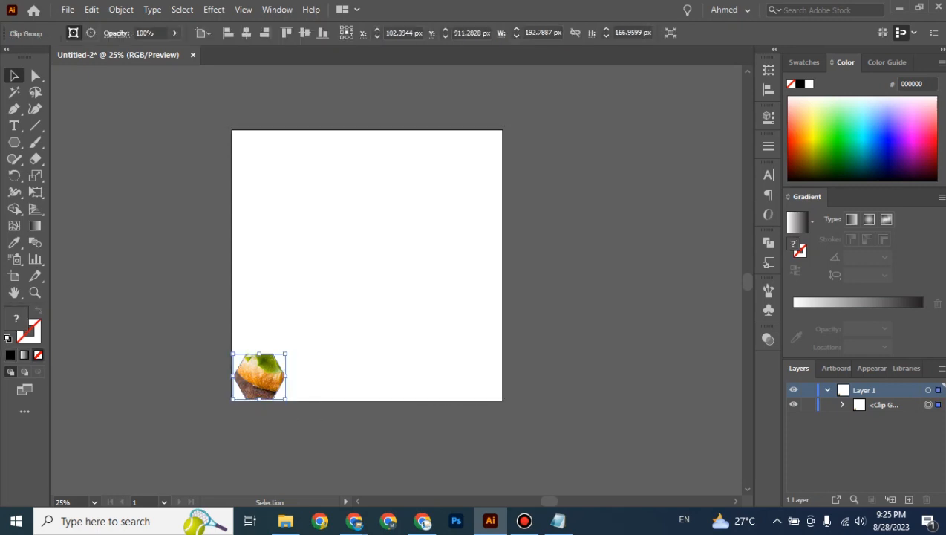
click(222, 400)
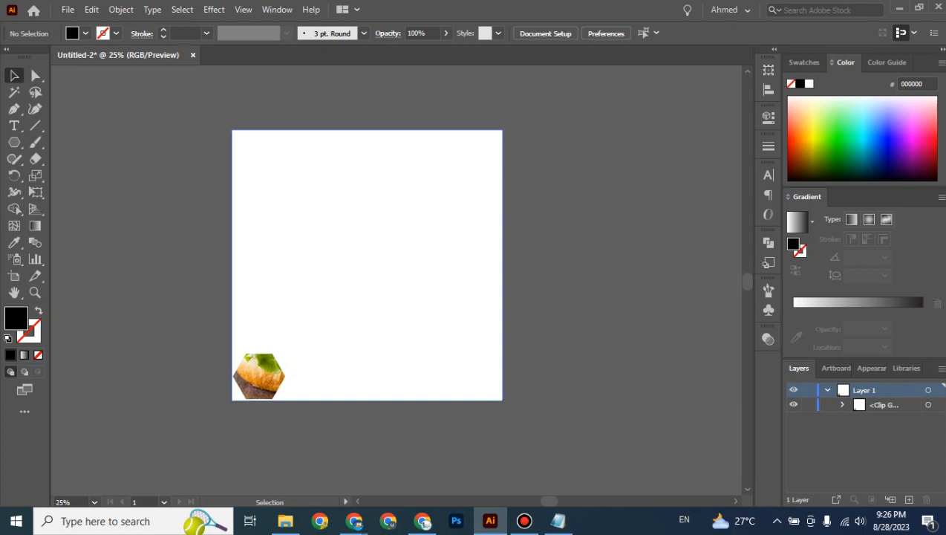
key(ctrl+z)
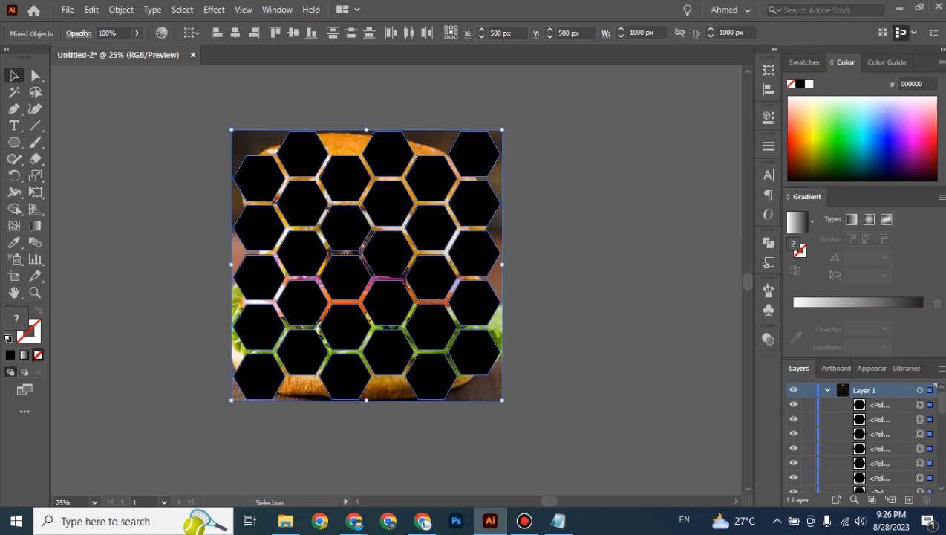
key(ctrl+shift+a)
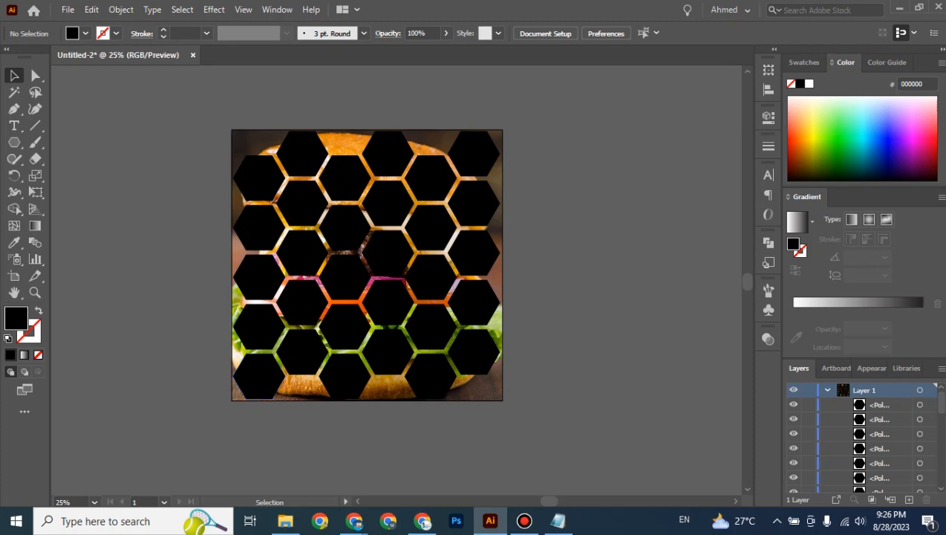
Switch to the Google Meet window to check the meeting, and return to Illustrator
mouse_move(354, 521)
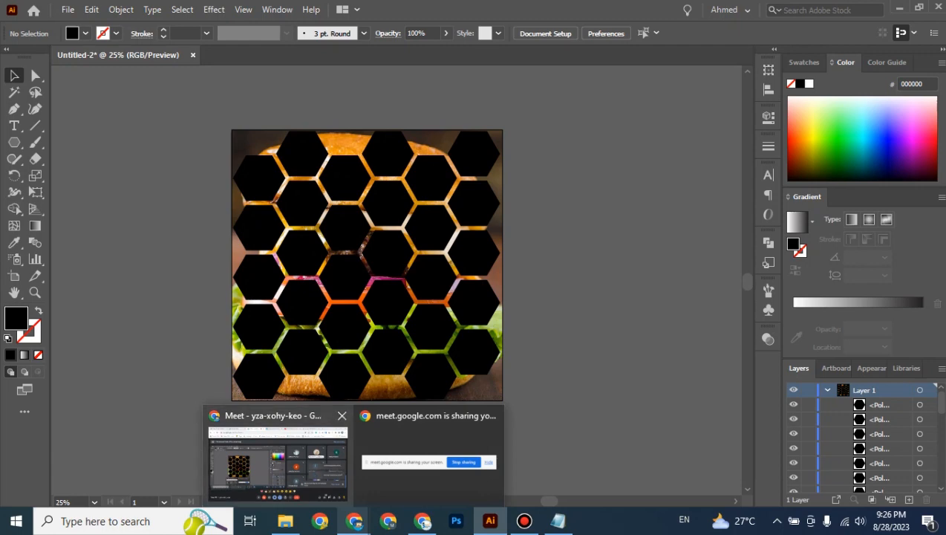
click(277, 454)
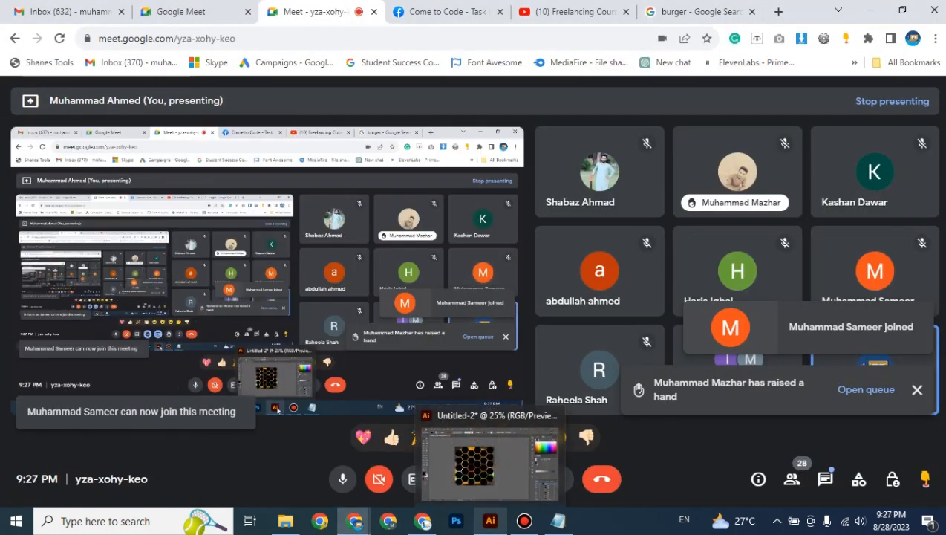
click(490, 521)
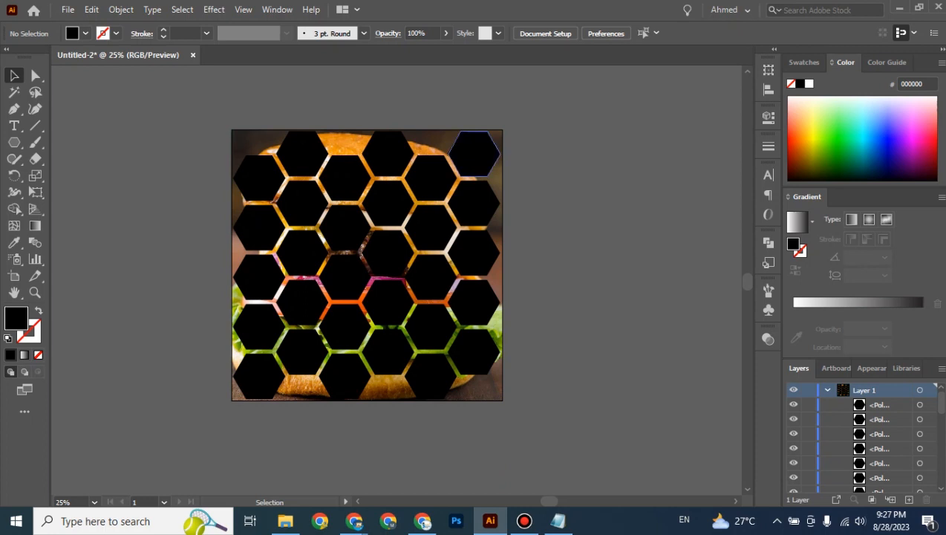
Select individual hexagons along the honeycomb's top edge one after another to inspect them as separate shapes, and deselect
click(475, 154)
click(432, 178)
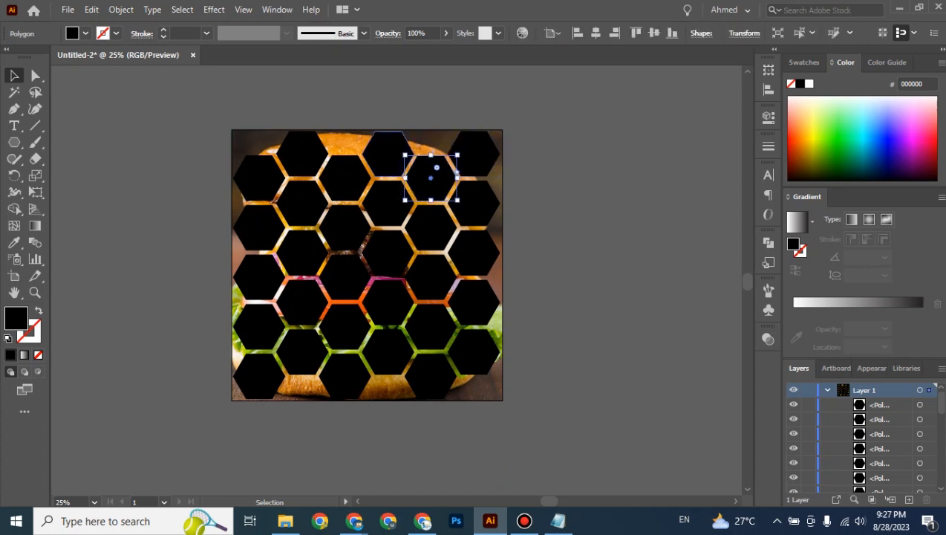
click(388, 154)
click(345, 178)
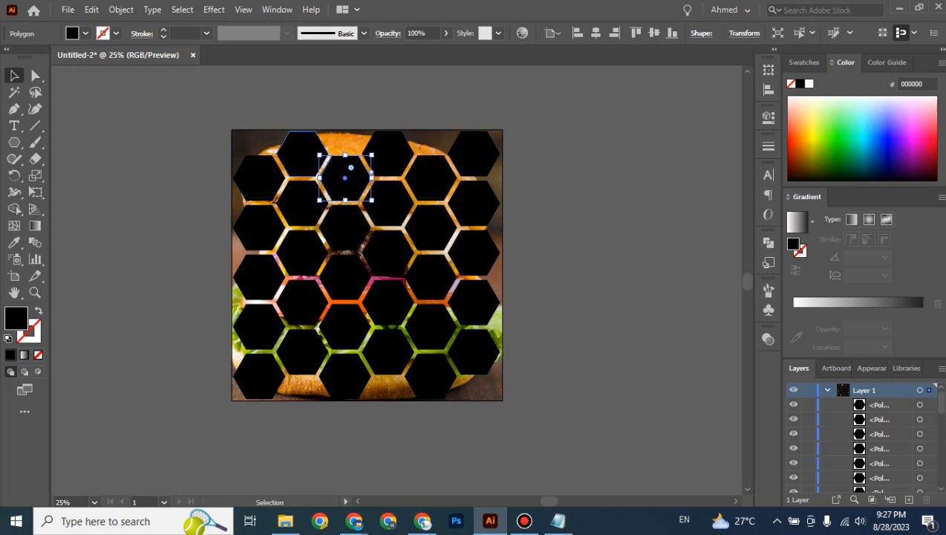
click(565, 198)
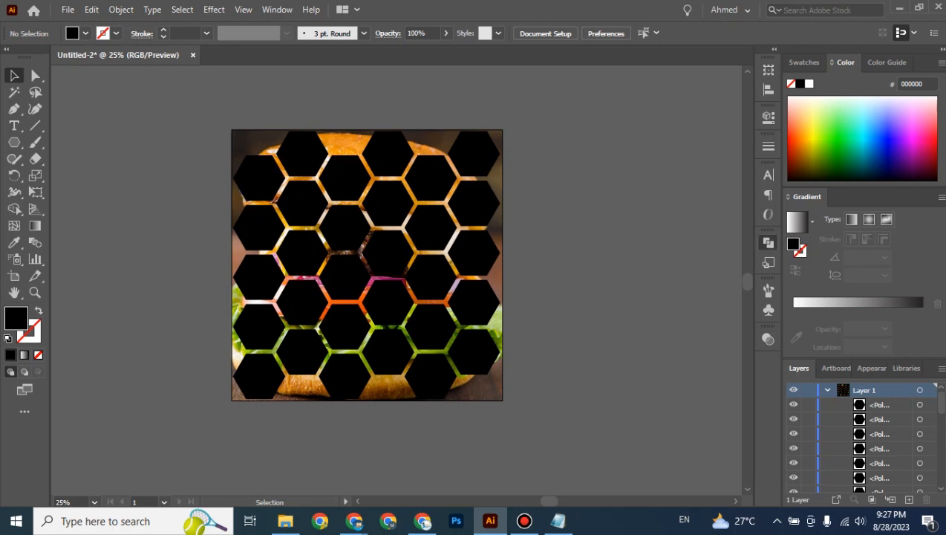
Draw a black rectangle beside the artboard and a circle below it, and fill the circle with bright green
click(768, 242)
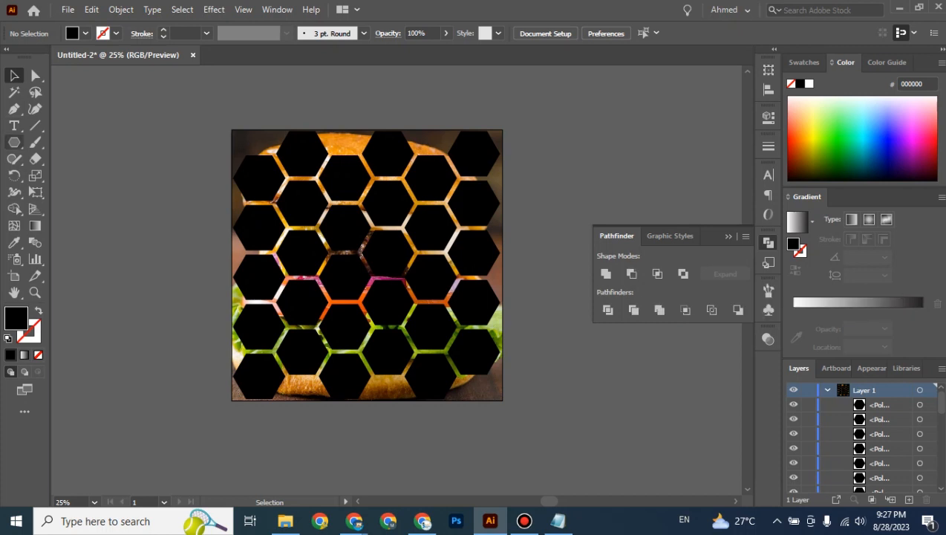
drag(14, 142, 74, 142)
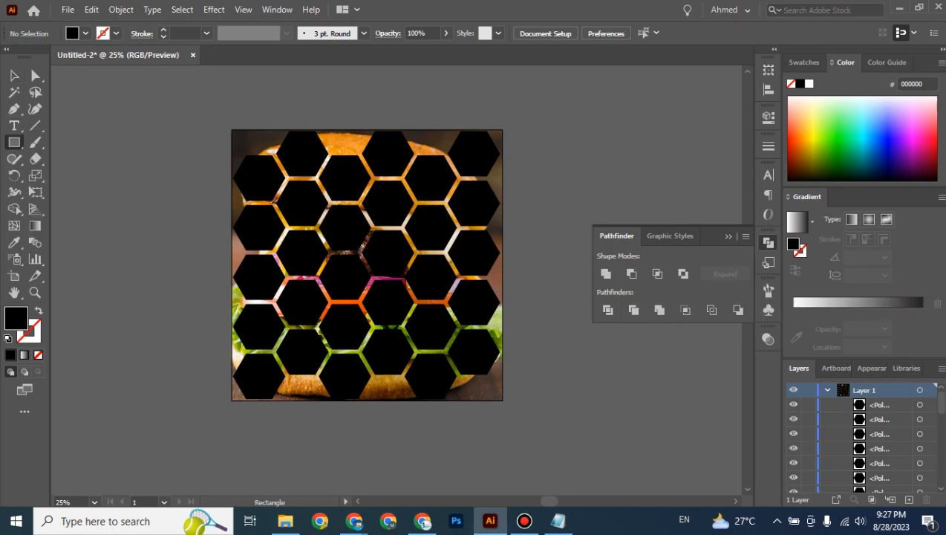
drag(535, 131, 691, 217)
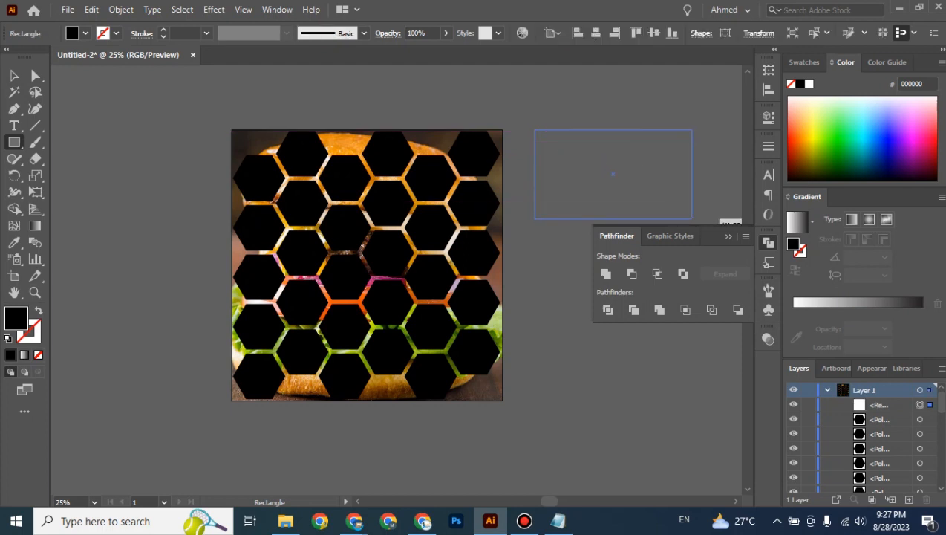
drag(15, 142, 67, 175)
drag(591, 275, 656, 339)
click(843, 135)
click(14, 75)
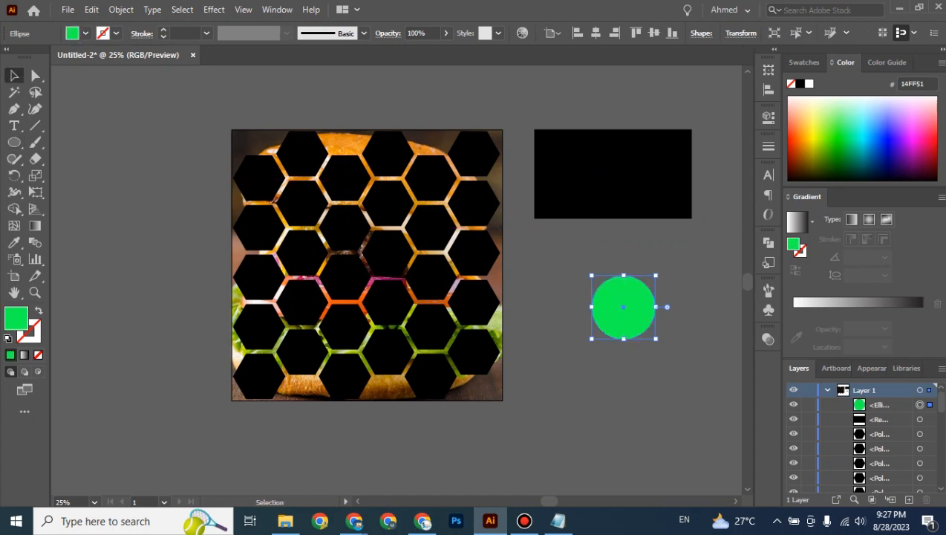
Centre the green circle on the black rectangle and cut it out of the rectangle with Minus Front
click(141, 149)
drag(648, 307, 637, 174)
drag(568, 105, 667, 263)
click(769, 243)
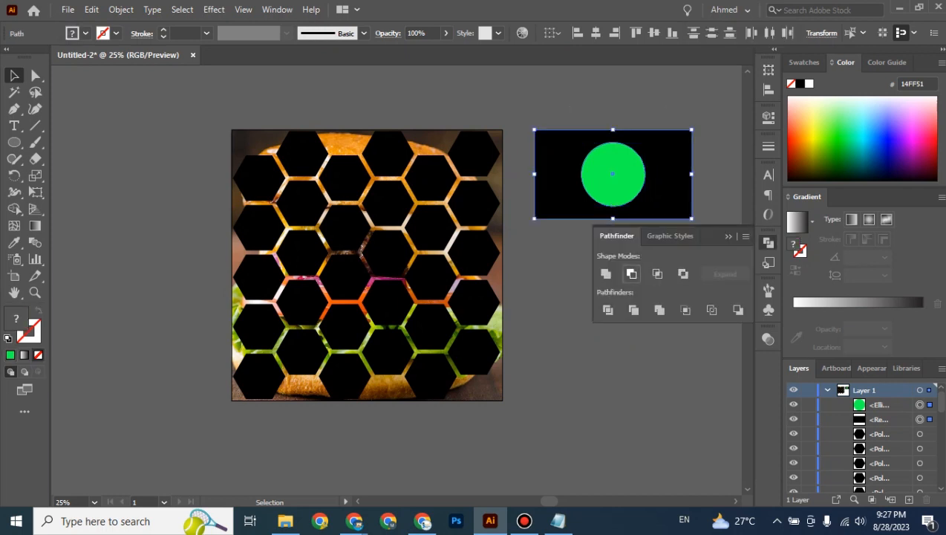
click(631, 273)
click(566, 279)
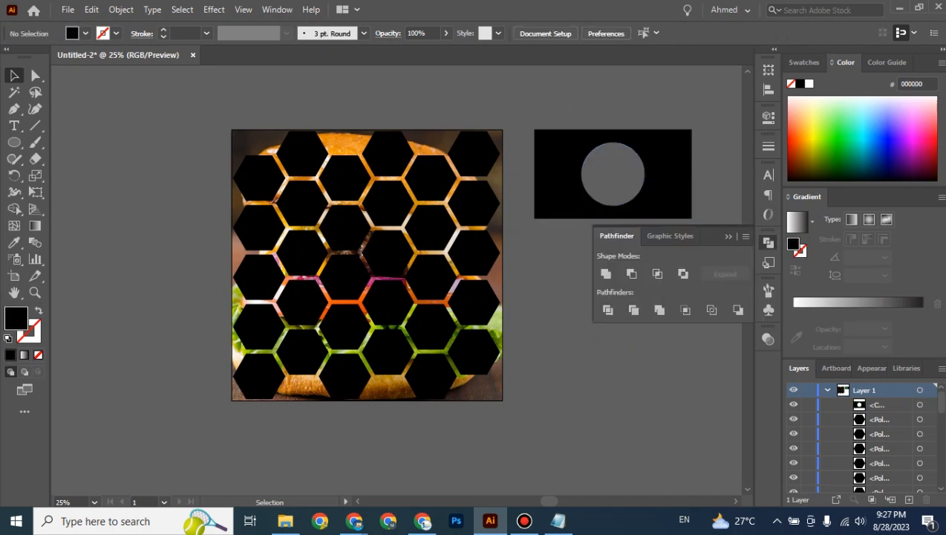
Open the name of the cut-out rectangle's layer entry to read the full object type, leaving the name as it is
click(879, 405)
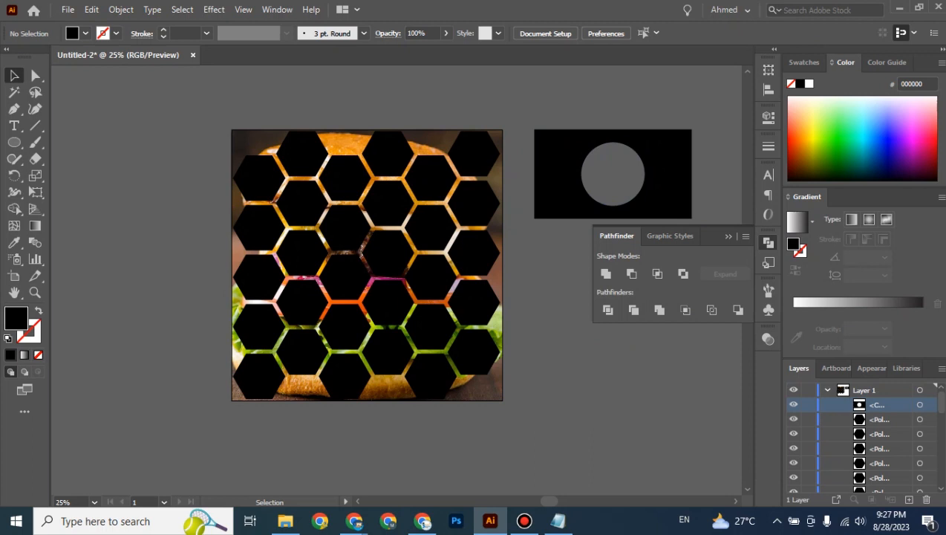
double_click(878, 405)
key(Return)
double_click(879, 405)
key(Right)
key(Right)
key(Right)
key(Right)
key(Right)
key(Right)
key(Right)
key(Right)
key(Right)
key(Right)
key(Right)
key(Right)
key(Right)
key(Return)
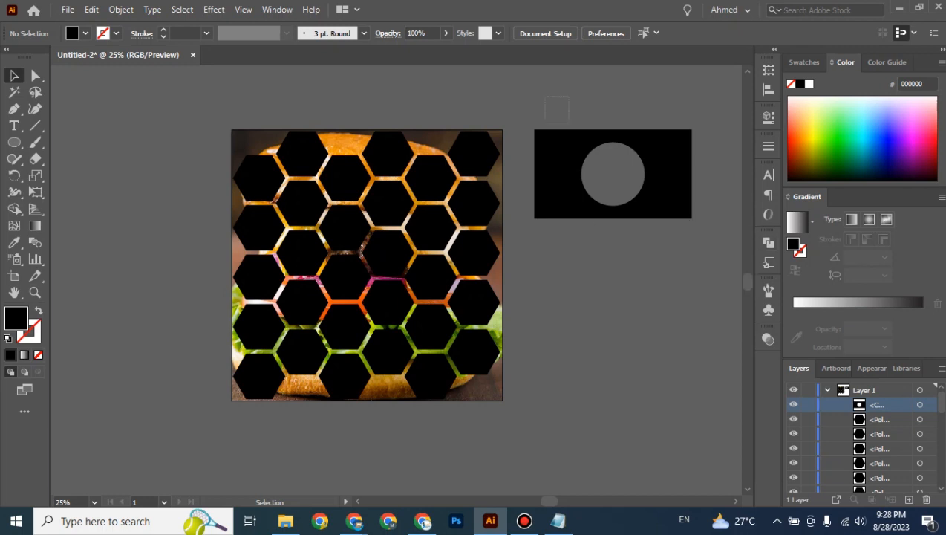
Isolate the rectangle's compound path and move it slightly up and to the right
click(919, 404)
key(ctrl+equal)
key(ctrl+equal)
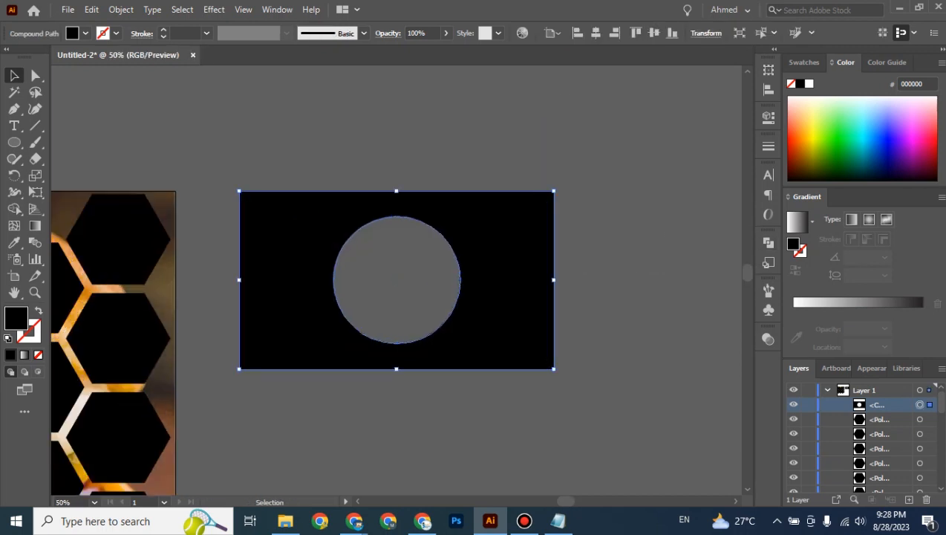
key(ctrl+shift+a)
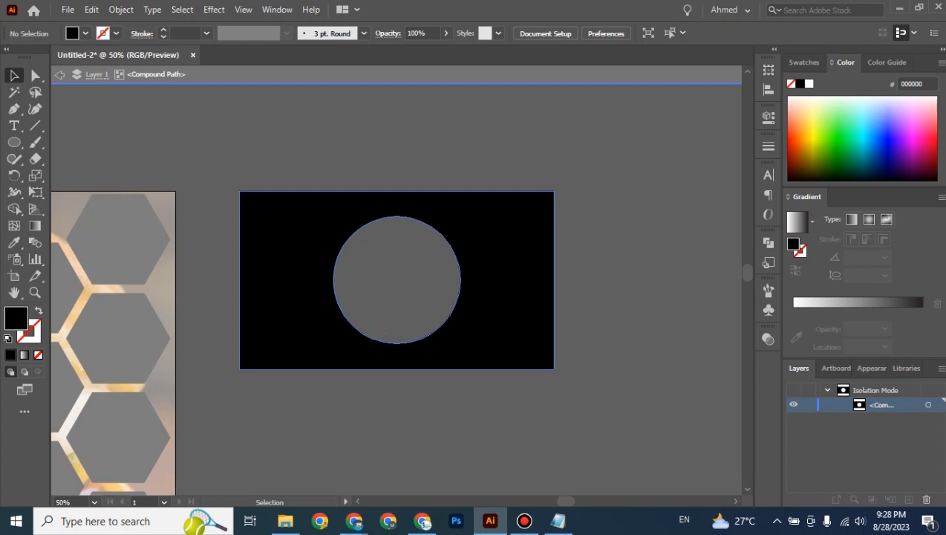
click(939, 404)
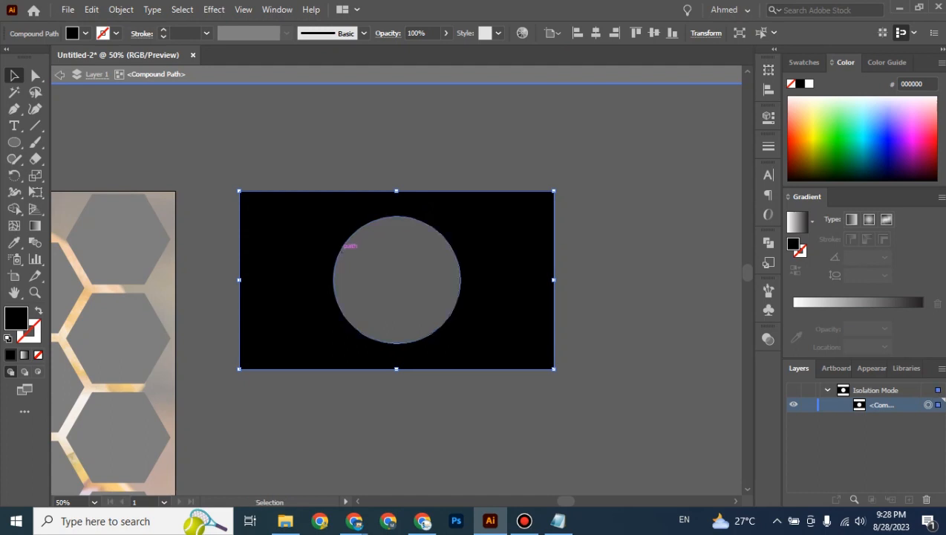
drag(315, 242, 321, 227)
right_click(518, 202)
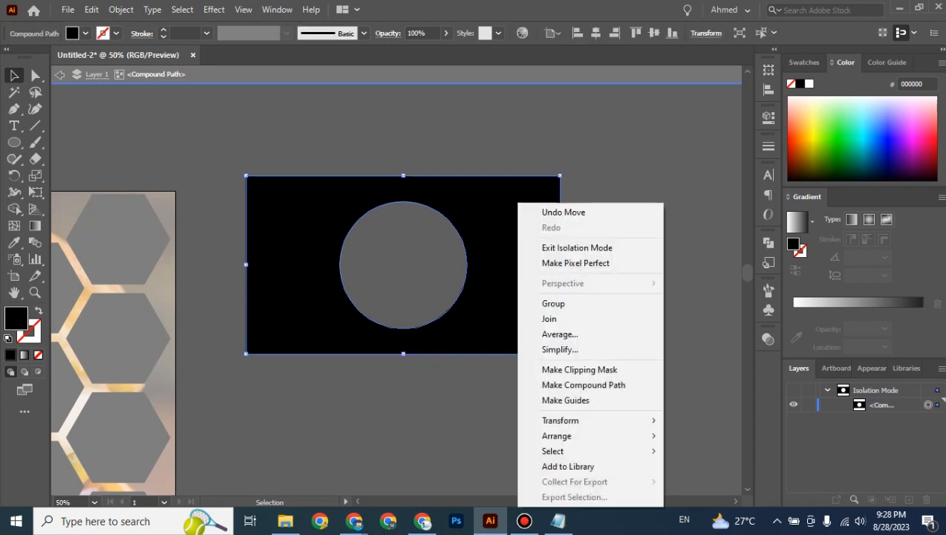
click(480, 260)
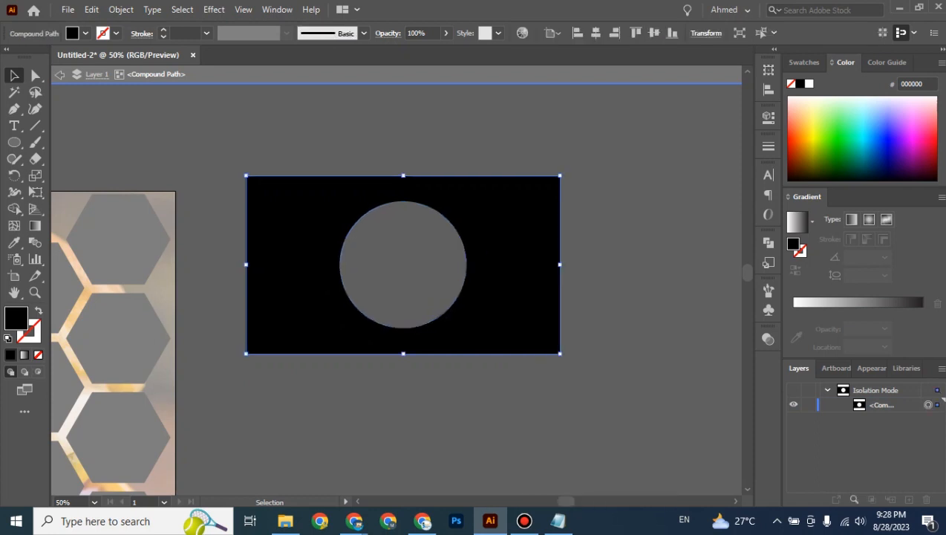
Stretch the circular hole into a wider ellipse, shrink the outer rectangle from its upper-right corner, and exit isolation mode
click(466, 256)
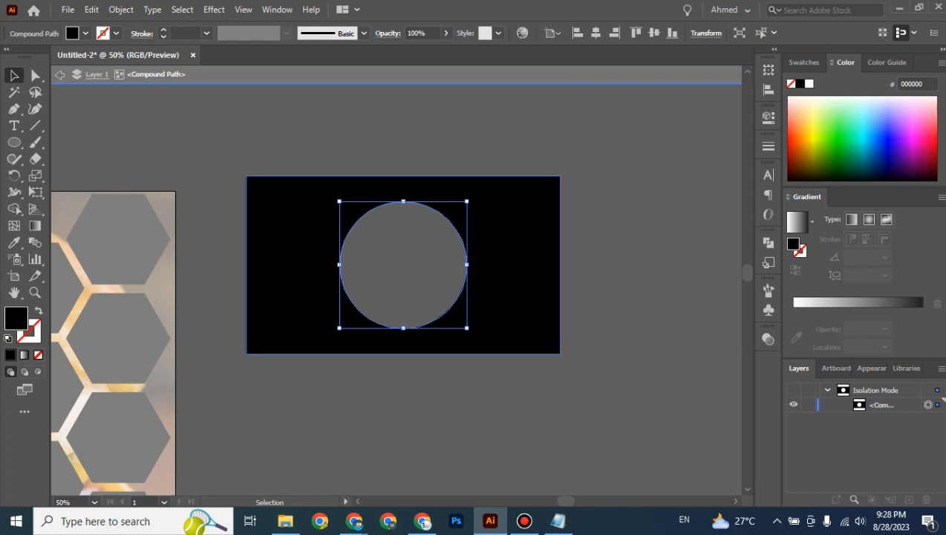
drag(466, 264, 495, 264)
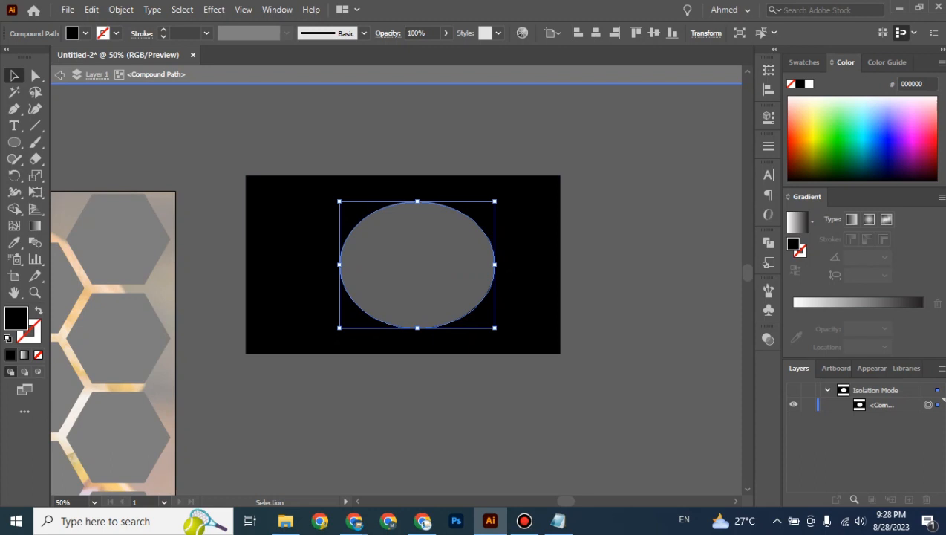
click(556, 180)
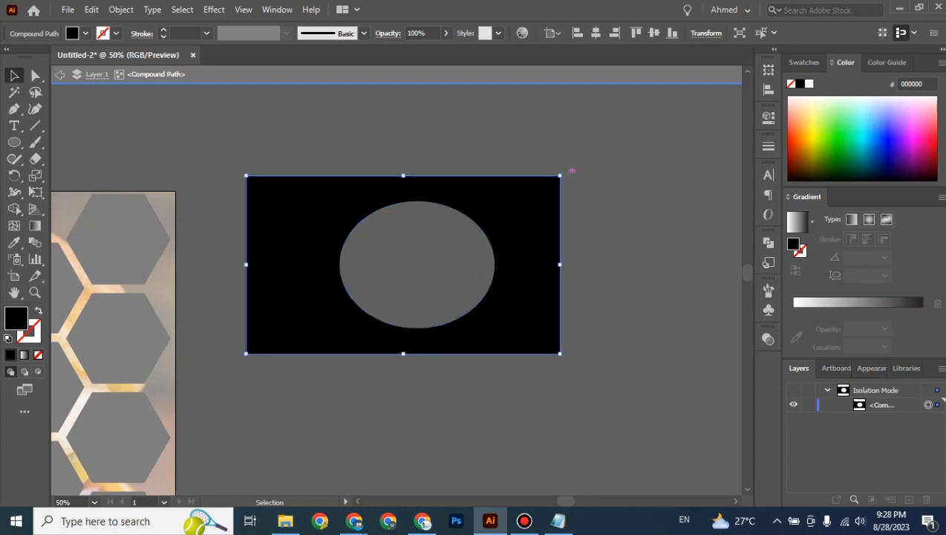
drag(560, 176, 529, 191)
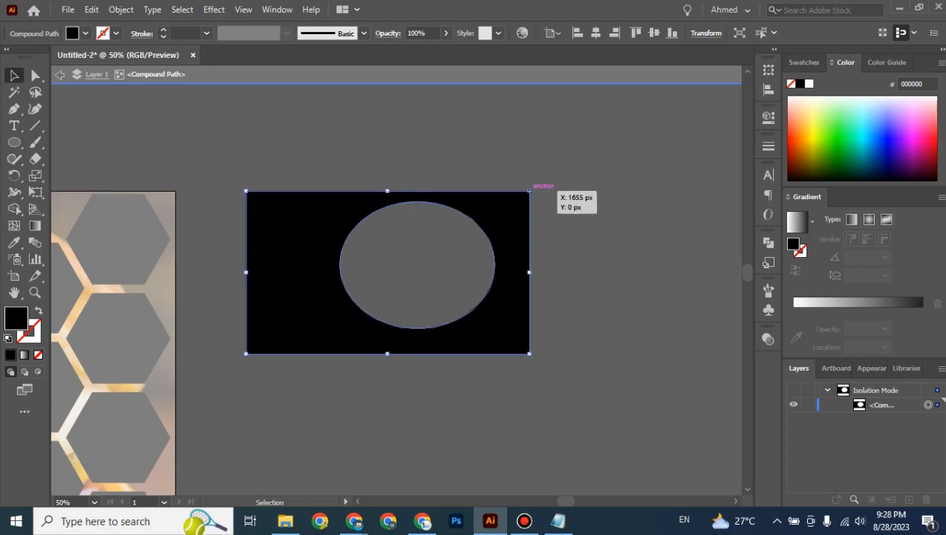
click(580, 210)
double_click(594, 186)
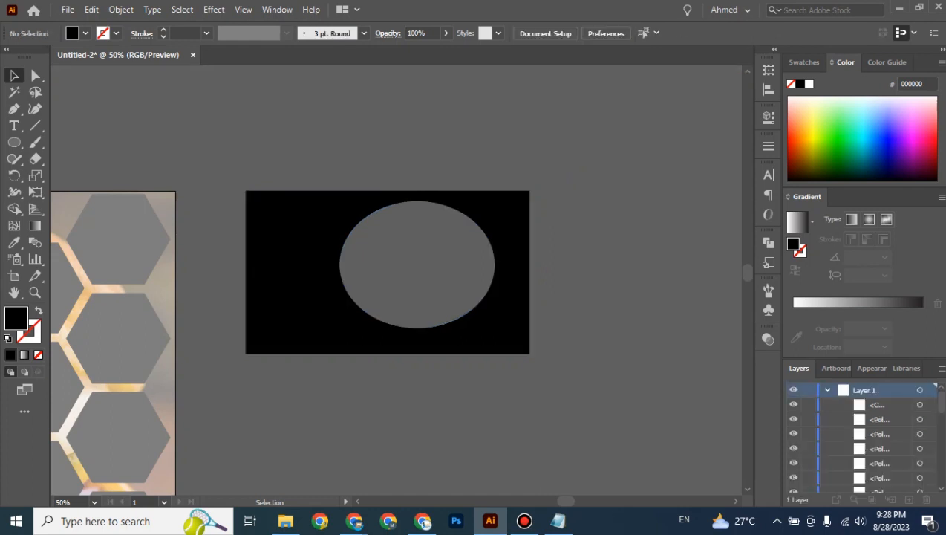
Delete the rectangle with the elliptical hole beside the artboard
drag(606, 159, 431, 365)
key(Delete)
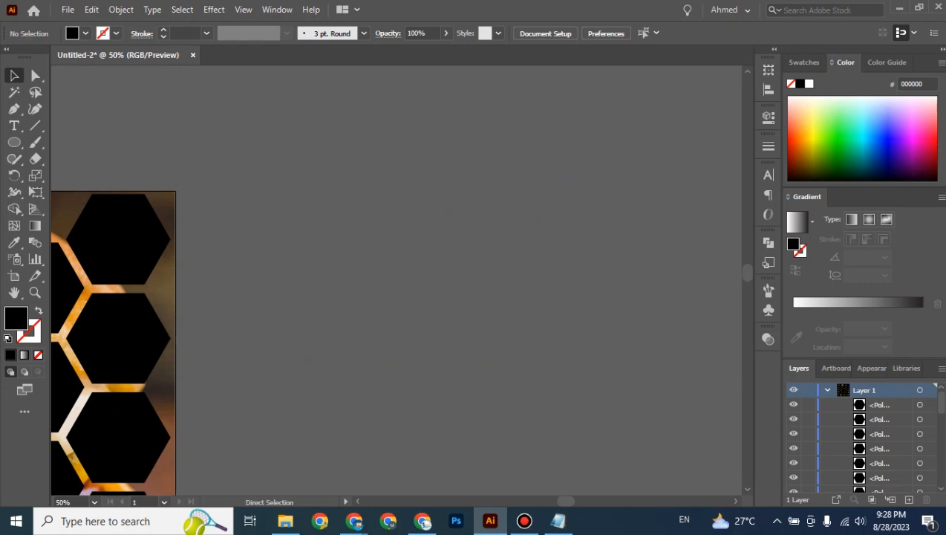
key(ctrl+minus)
key(ctrl+minus)
key(ctrl+minus)
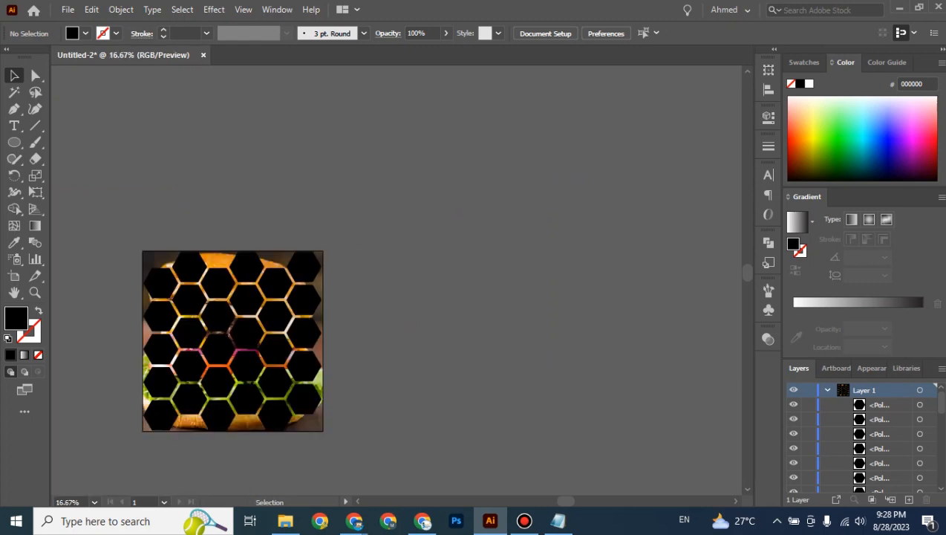
scroll(489, 323, left, 10)
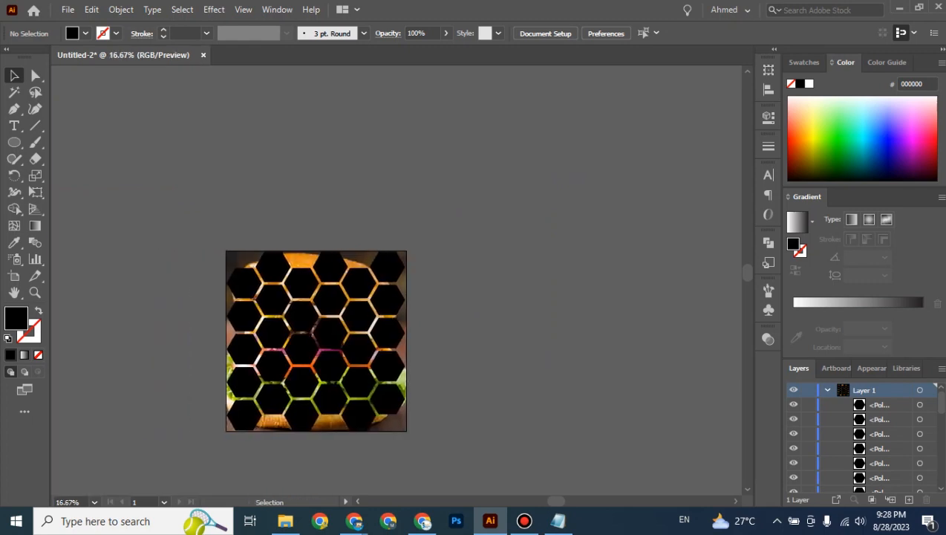
scroll(490, 324, down, 2)
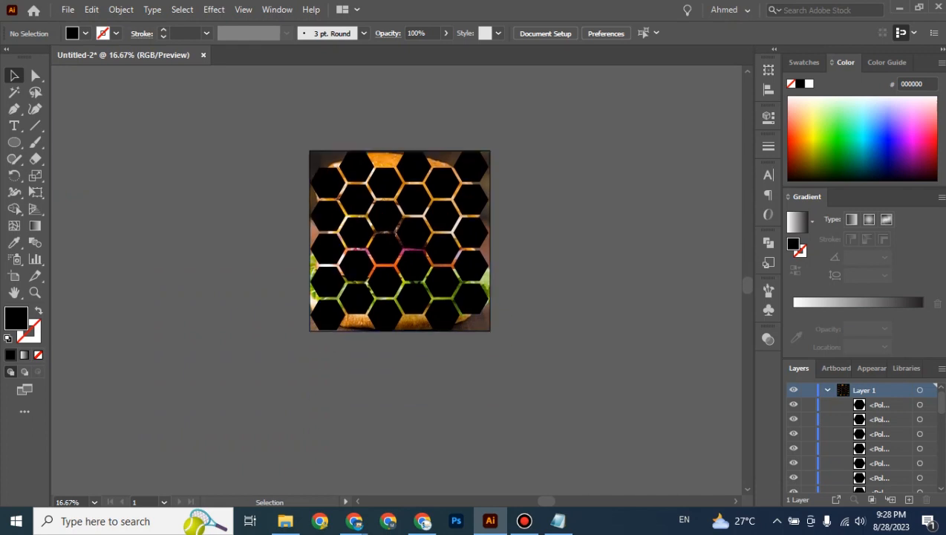
Hide the burger image and combine all the black hexagons into one compound path
key(ctrl+plus)
scroll(526, 321, up, 4)
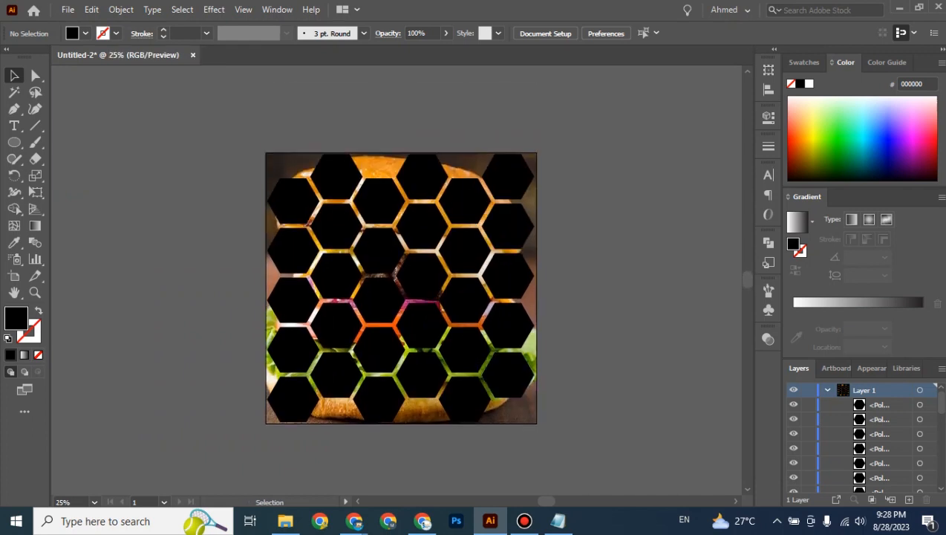
scroll(862, 438, down, 9)
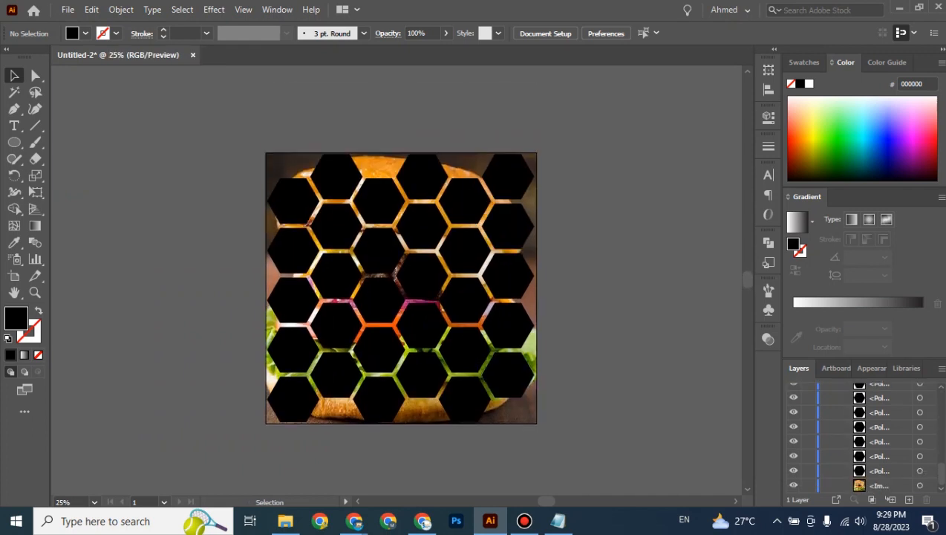
click(793, 485)
drag(588, 148, 235, 424)
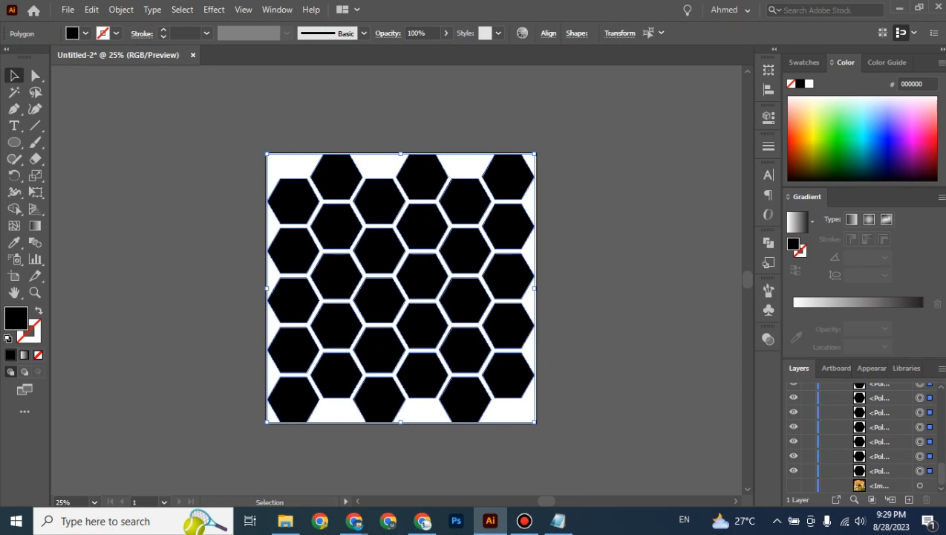
right_click(423, 219)
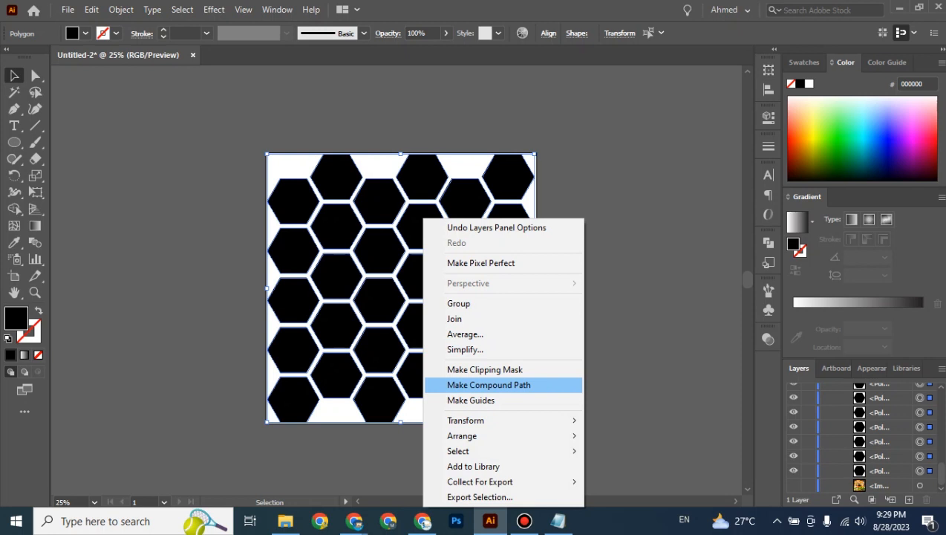
click(488, 385)
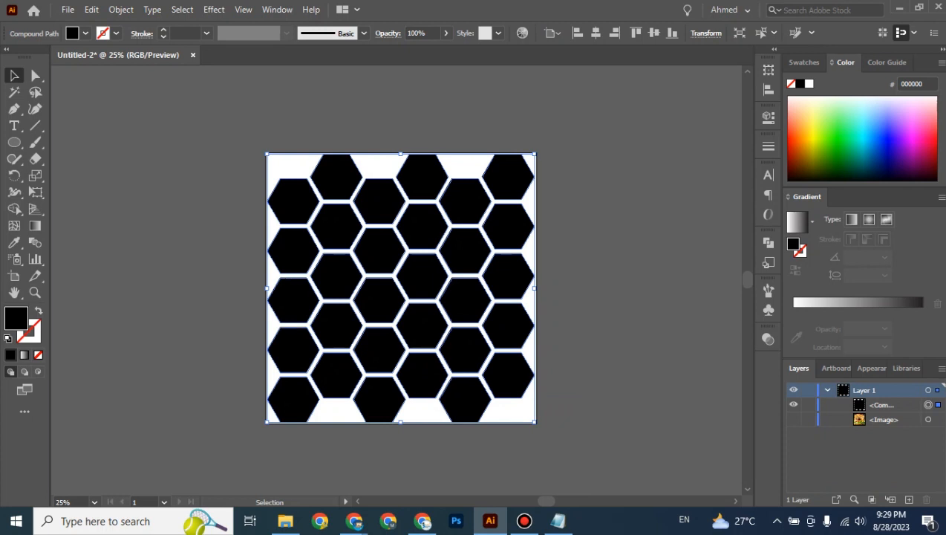
Show the burger image again and make a clipping mask from the hexagon compound path over it
click(793, 420)
click(587, 178)
drag(571, 145, 378, 350)
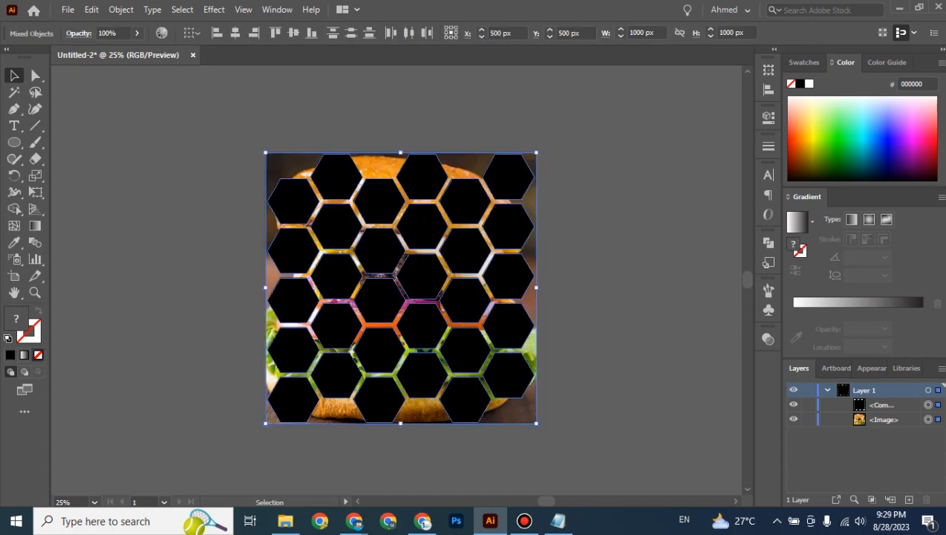
right_click(411, 234)
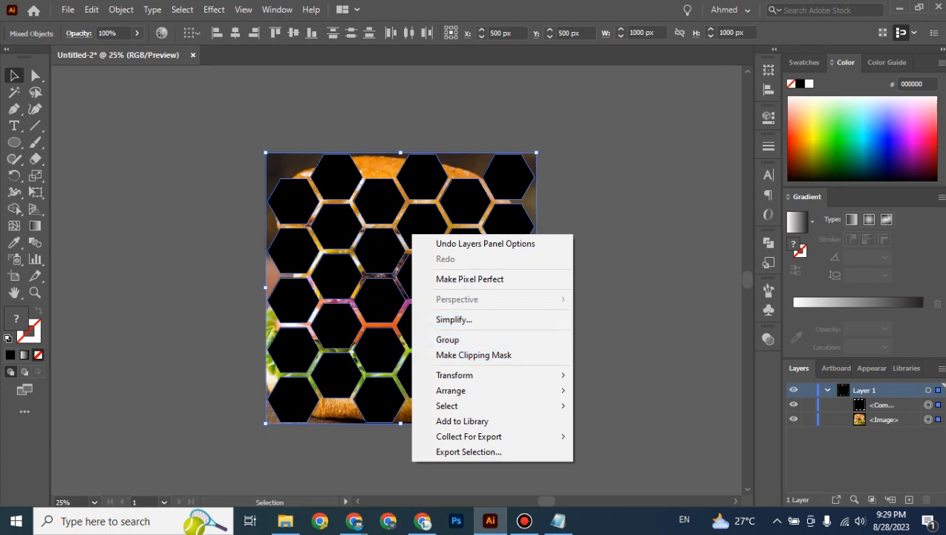
click(618, 259)
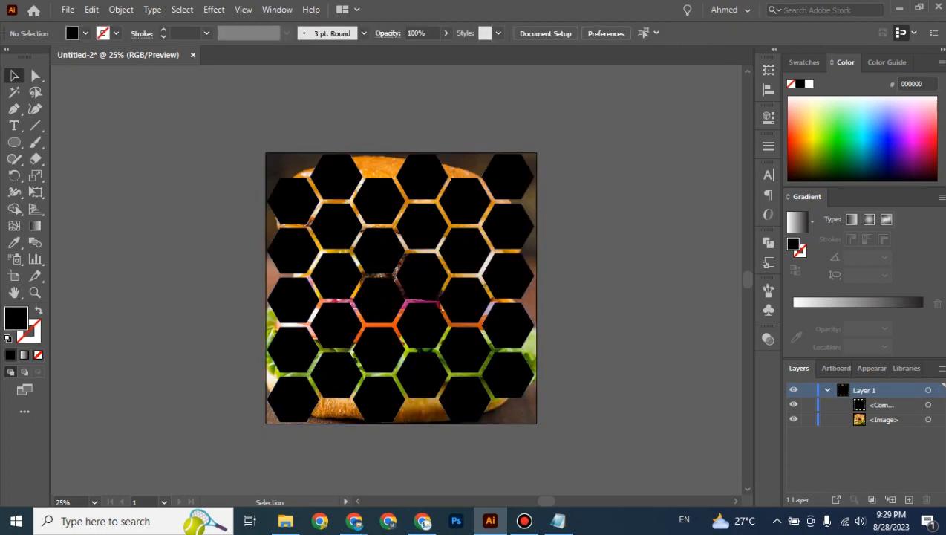
drag(537, 294, 238, 428)
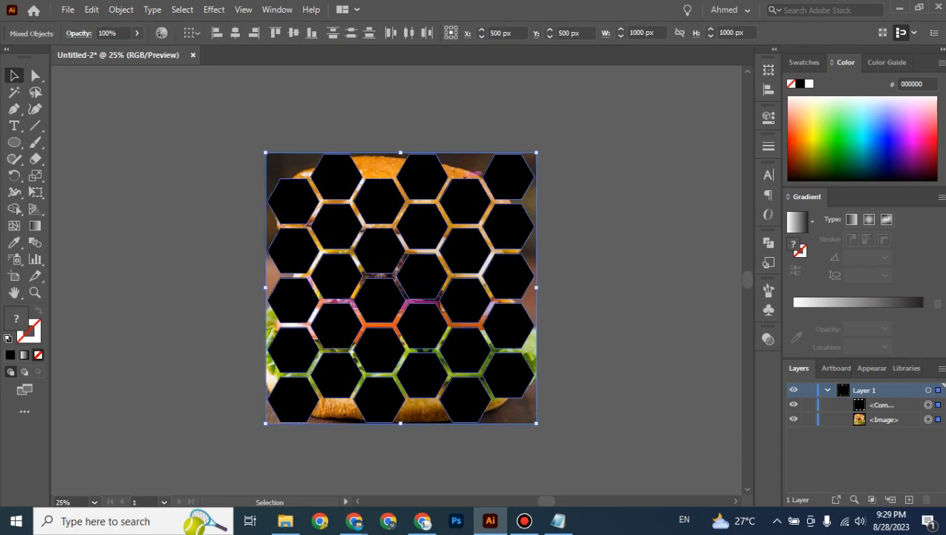
right_click(459, 201)
click(521, 321)
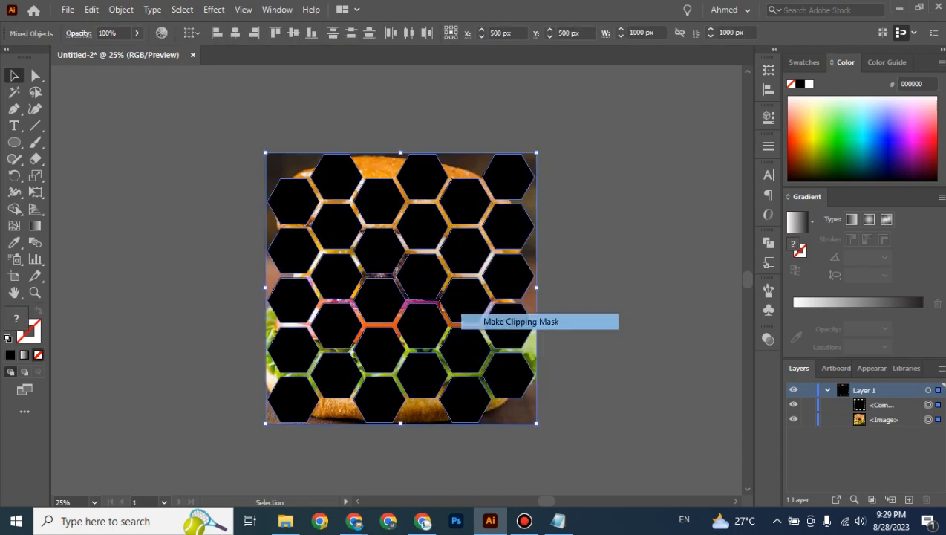
click(622, 336)
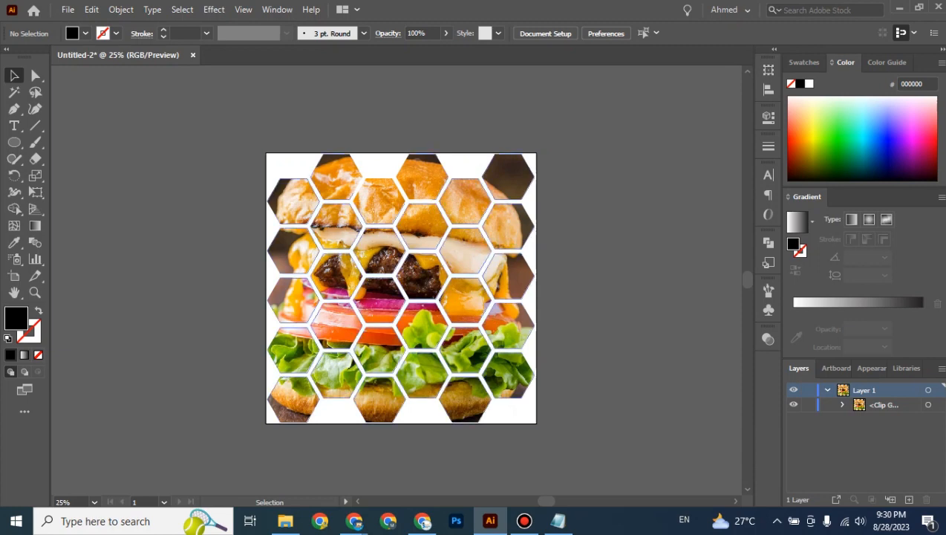
Move the hexagon-clipped burger off the artboard onto the empty area to its left
drag(490, 286, 466, 282)
key(space)
click(532, 285)
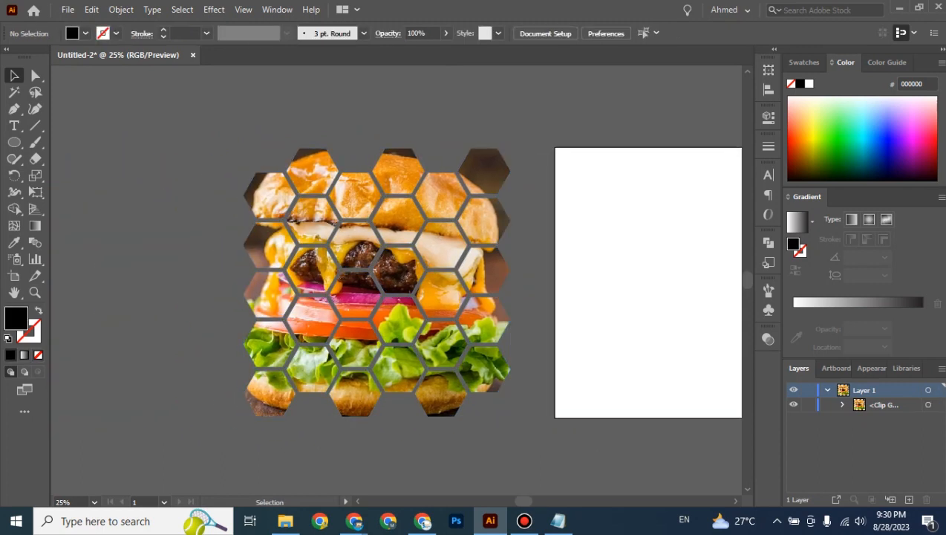
key(space)
drag(532, 285, 349, 259)
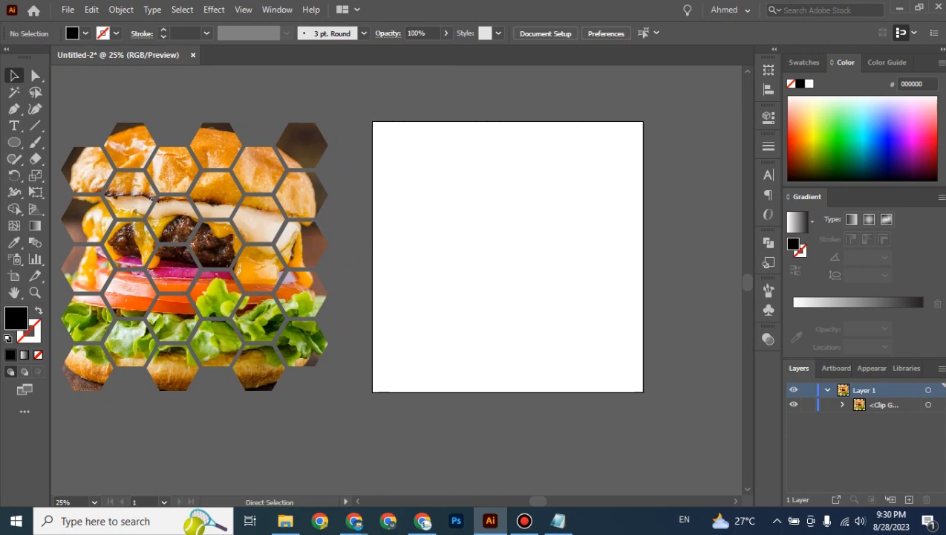
Undo moving the clipped burger, its clipping mask, and the hexagons' compound path
key(ctrl+z)
key(ctrl+alt+7)
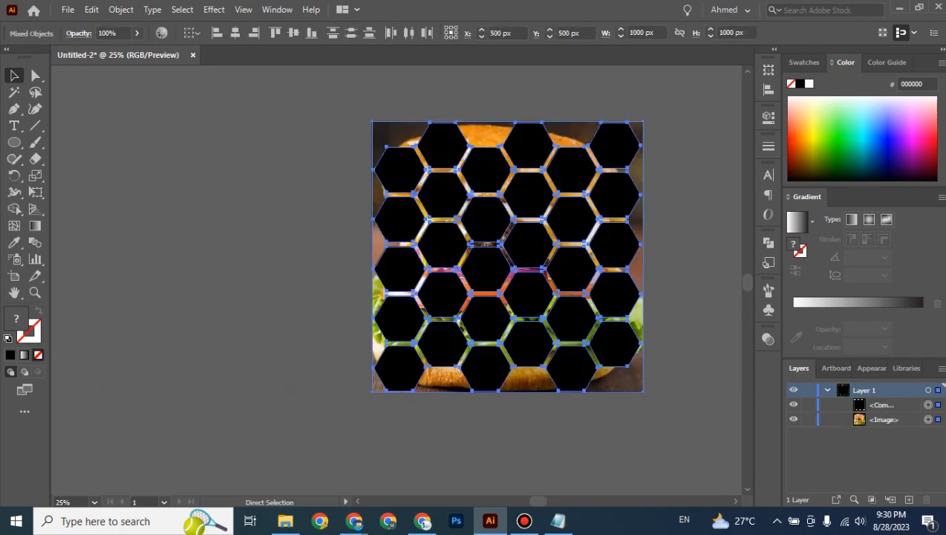
key(ctrl+z)
key(ctrl+z)
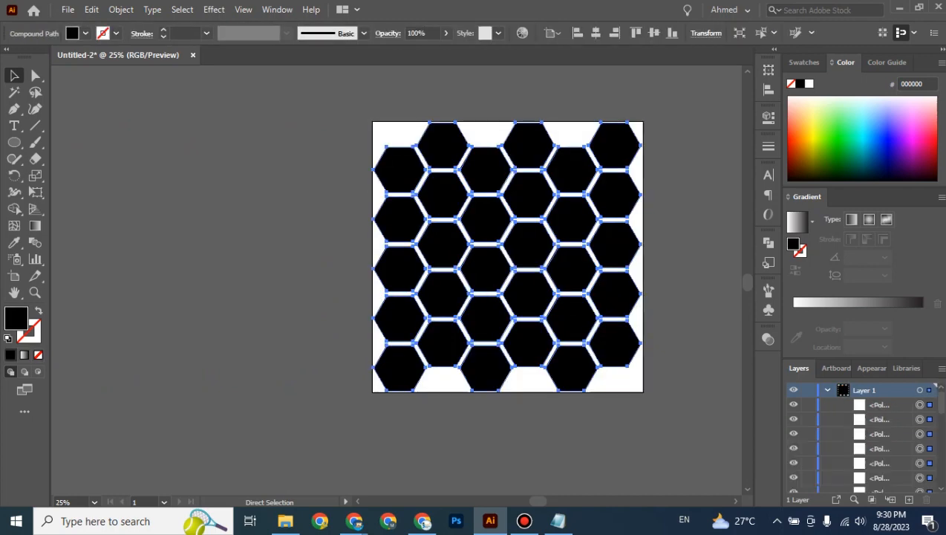
scroll(507, 256, down, 5)
scroll(862, 438, down, 10)
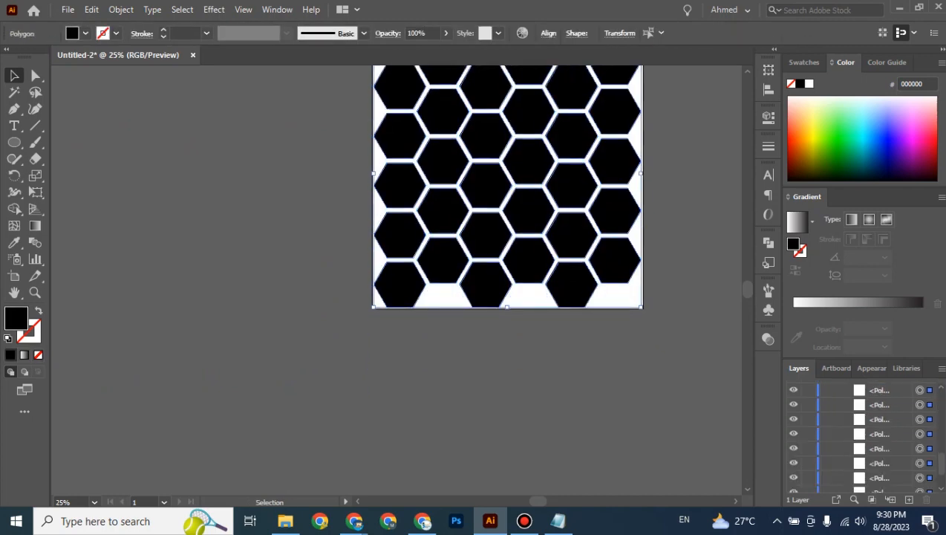
click(794, 486)
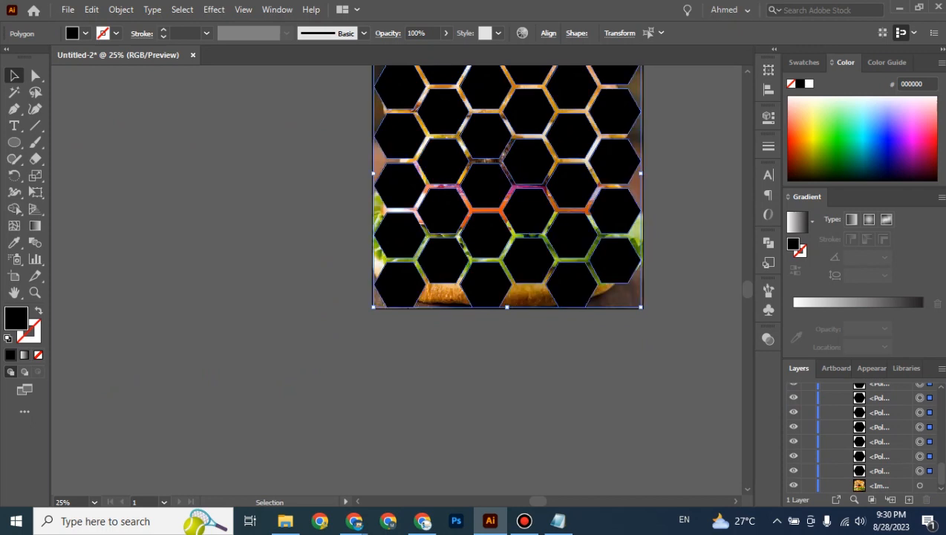
click(690, 349)
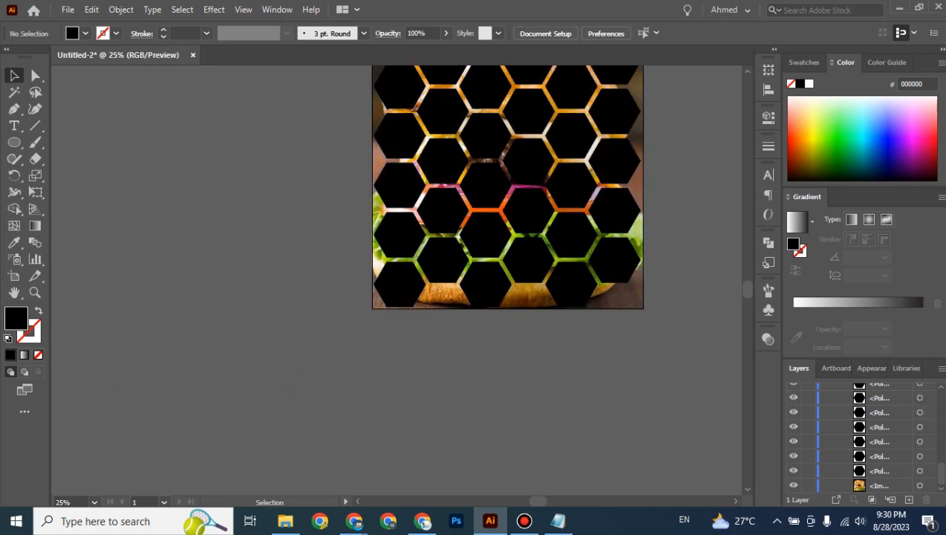
click(881, 470)
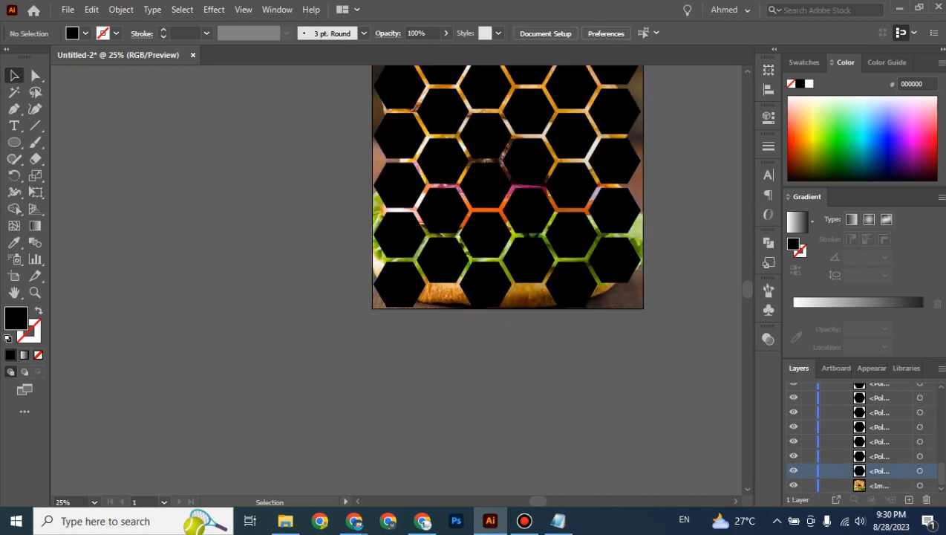
click(794, 485)
Select all the separate hexagons, with the burger image hidden, and group them
scroll(507, 256, up, 5)
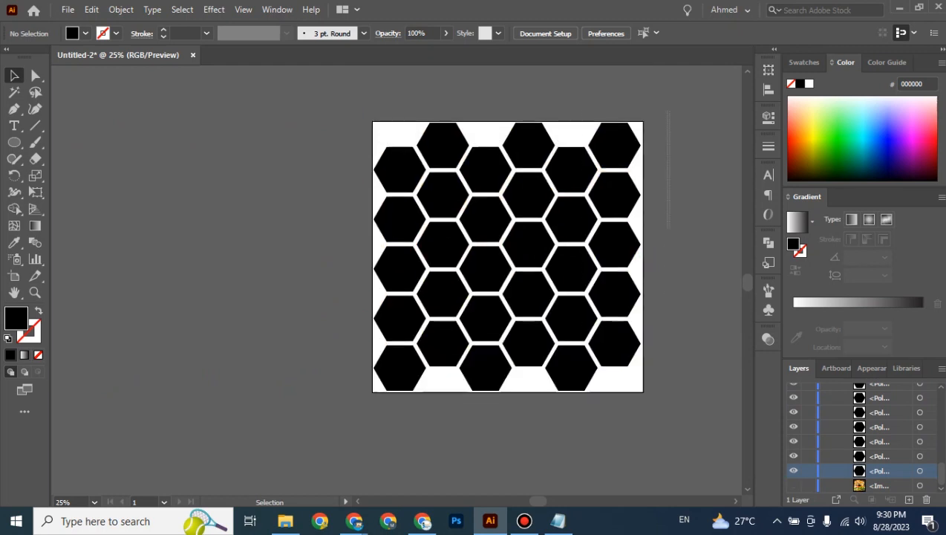
key(ctrl+a)
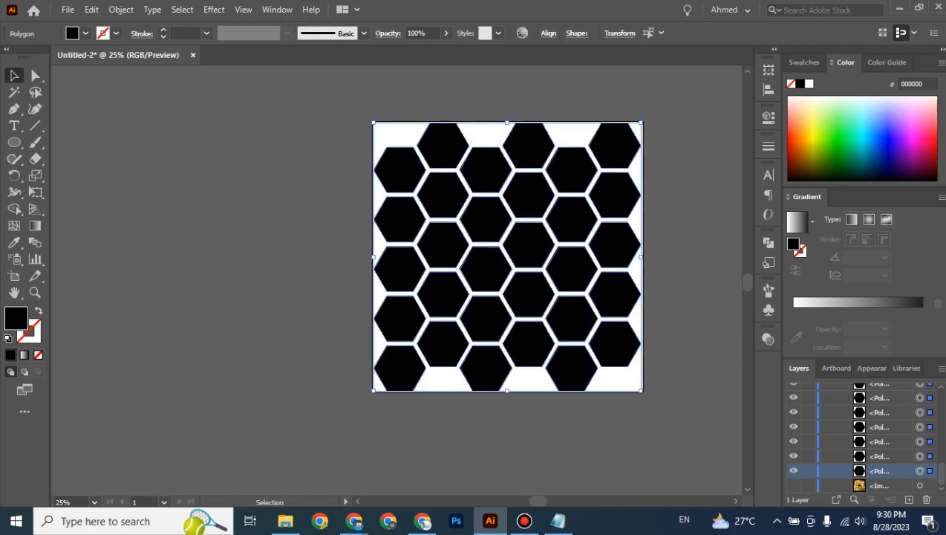
key(ctrl+g)
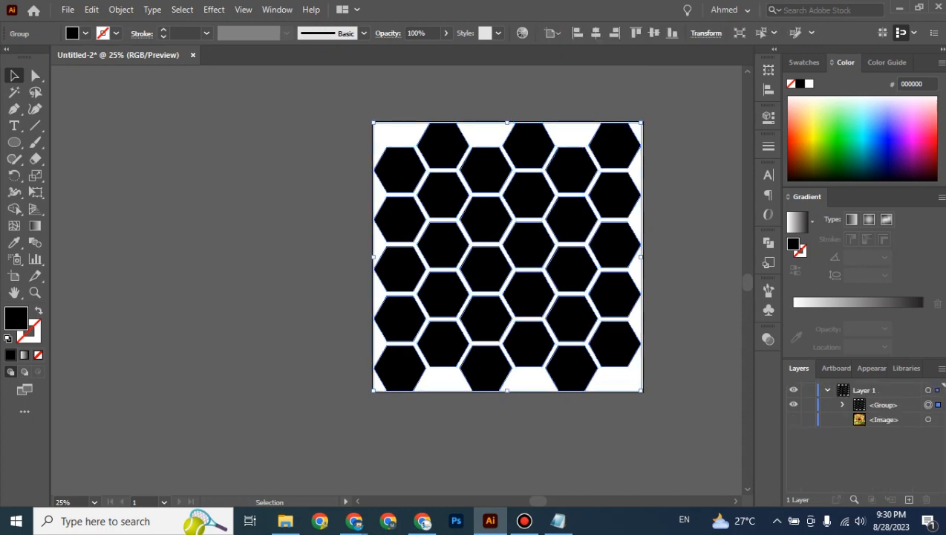
Show the burger image beneath the grouped hexagons and leave nothing selected
drag(581, 256, 475, 277)
right_click(475, 277)
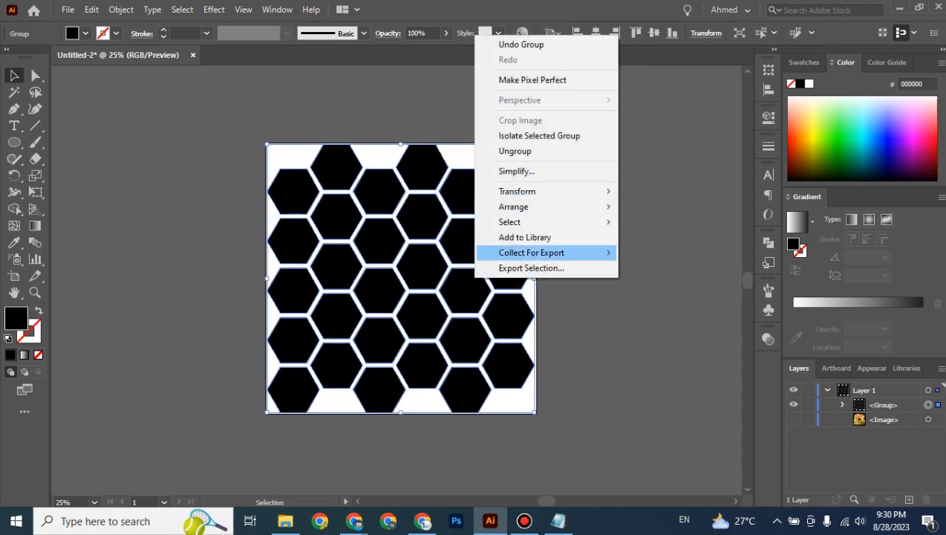
click(654, 170)
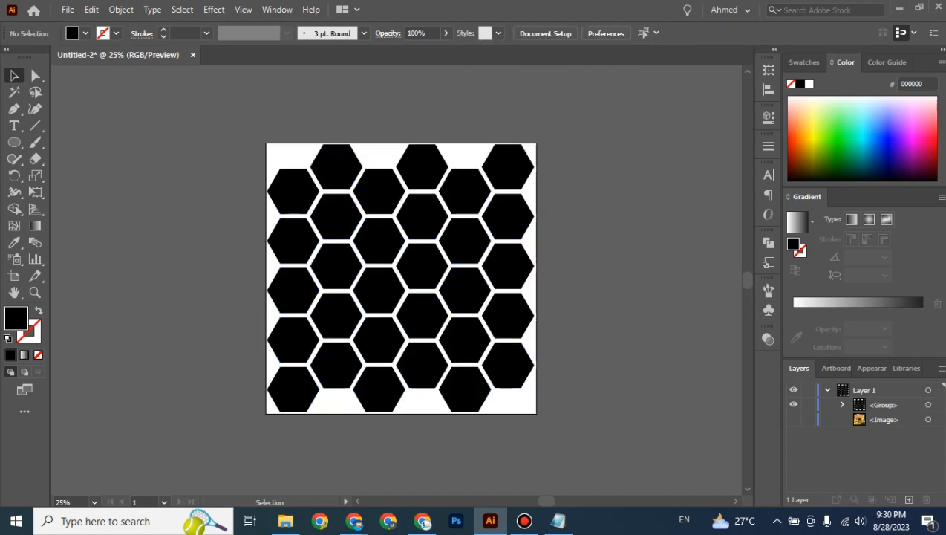
mouse_move(554, 131)
mouse_down()
mouse_move(516, 429)
mouse_move(237, 431)
mouse_up()
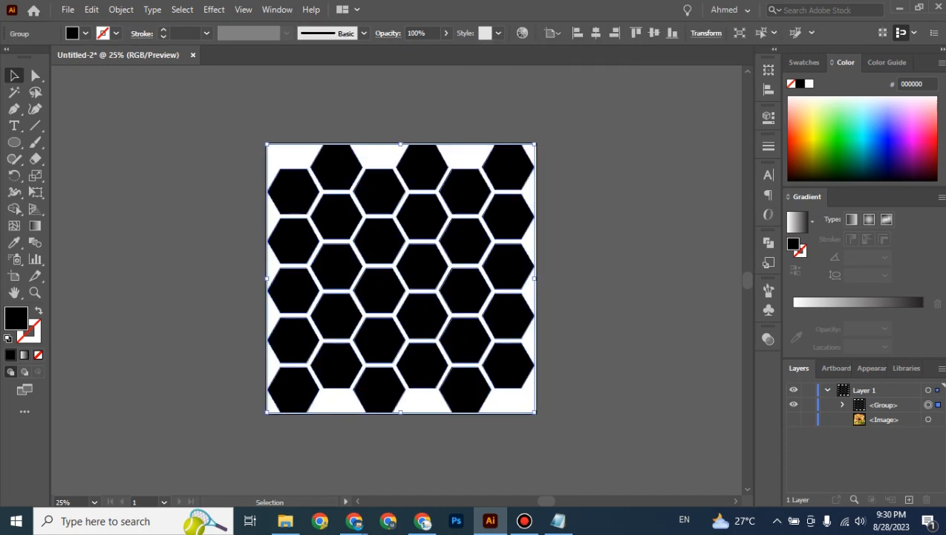
key(ctrl+7)
key(ctrl+shift+a)
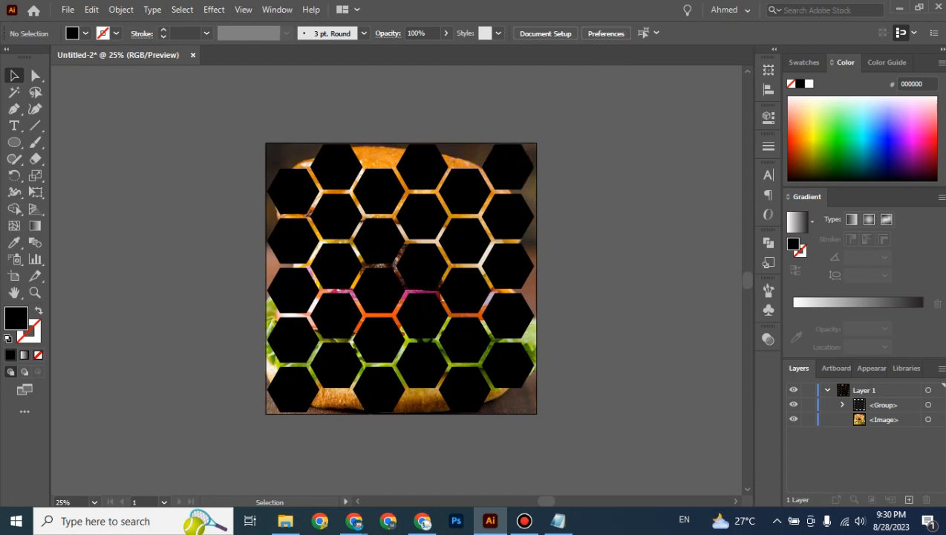
Try to mask the burger image with the grouped hexagons, and nudge the clip group 1 px to the right
key(ctrl+a)
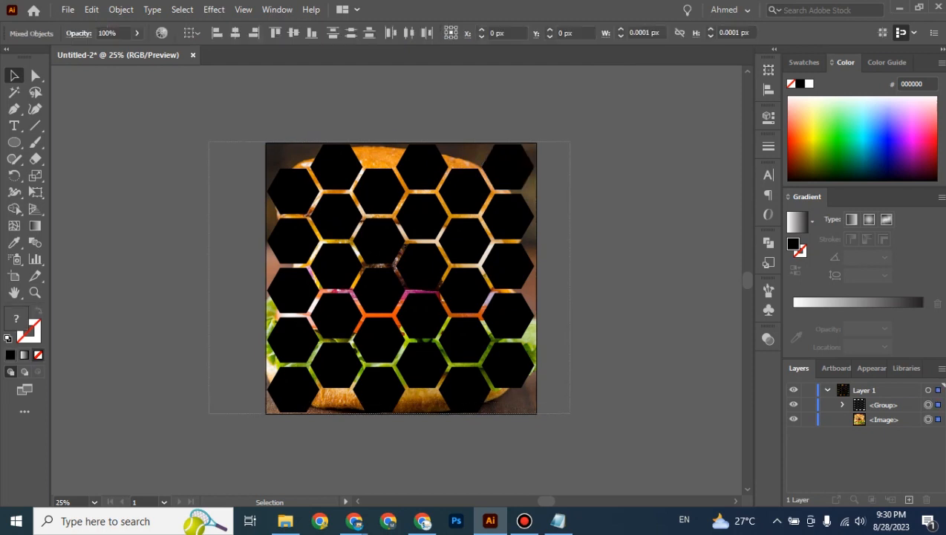
right_click(412, 221)
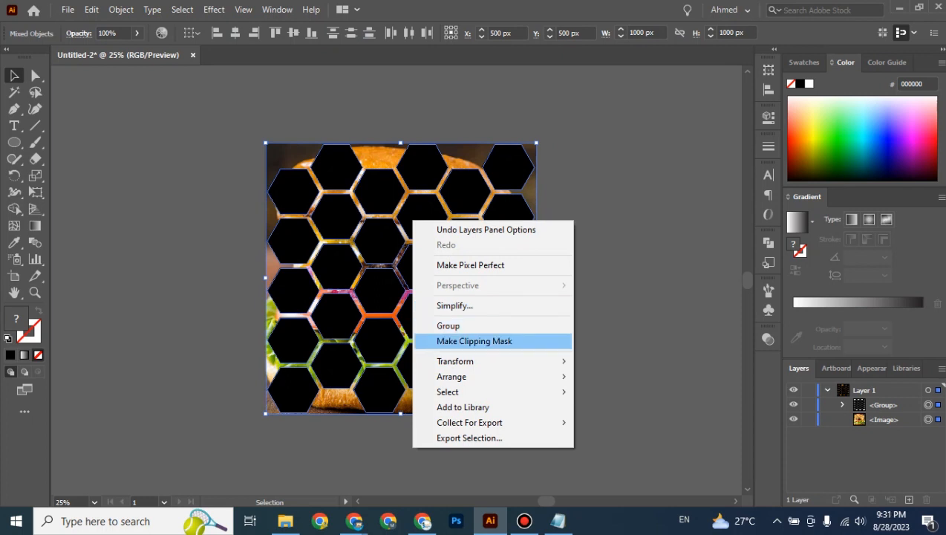
click(474, 341)
key(ctrl+shift+a)
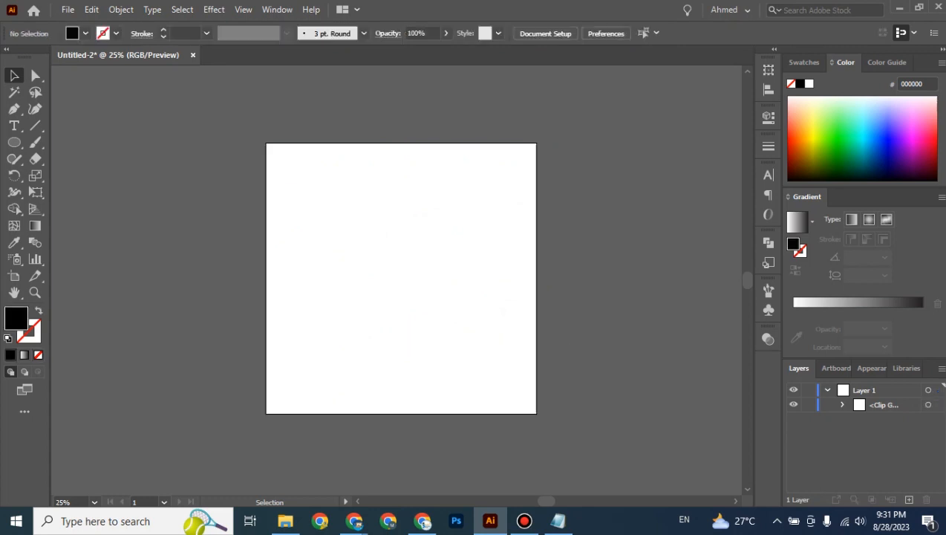
key(ctrl+a)
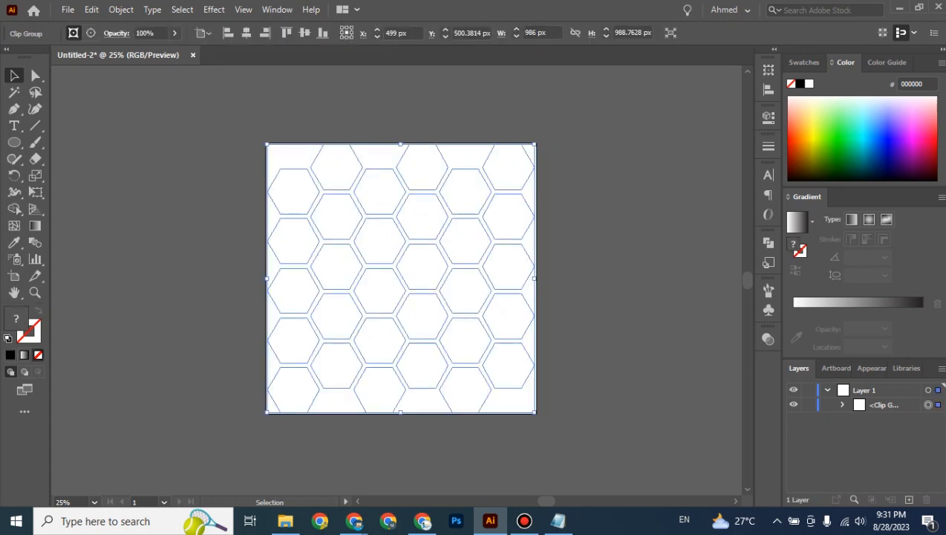
key(Right)
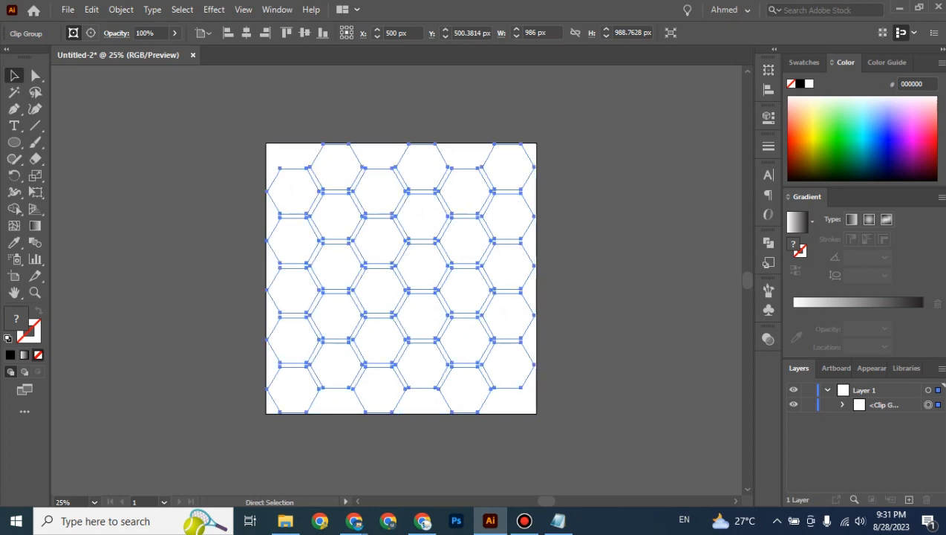
Undo the nudge and the clipping mask made with the hexagon group, and clear the selection
key(ctrl+z)
key(ctrl+z)
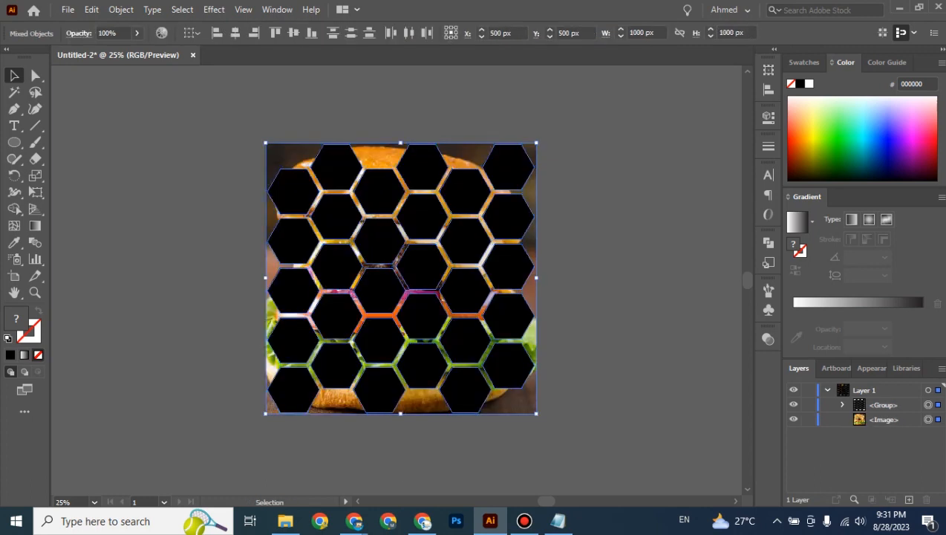
key(ctrl+shift+a)
click(884, 405)
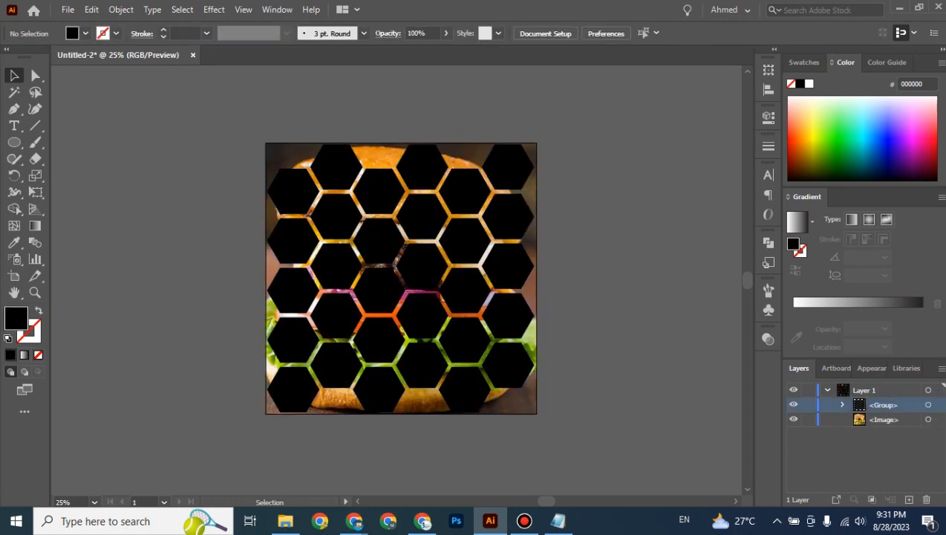
click(928, 405)
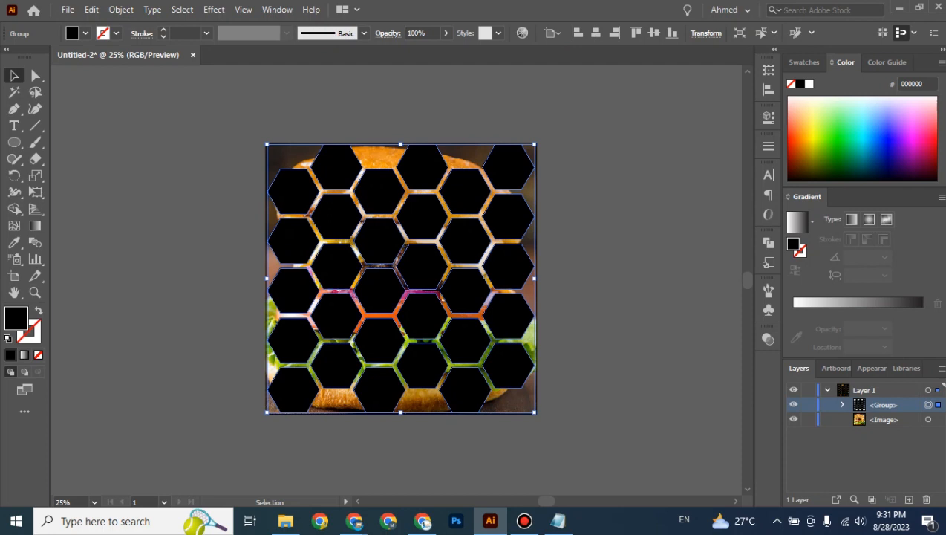
right_click(459, 238)
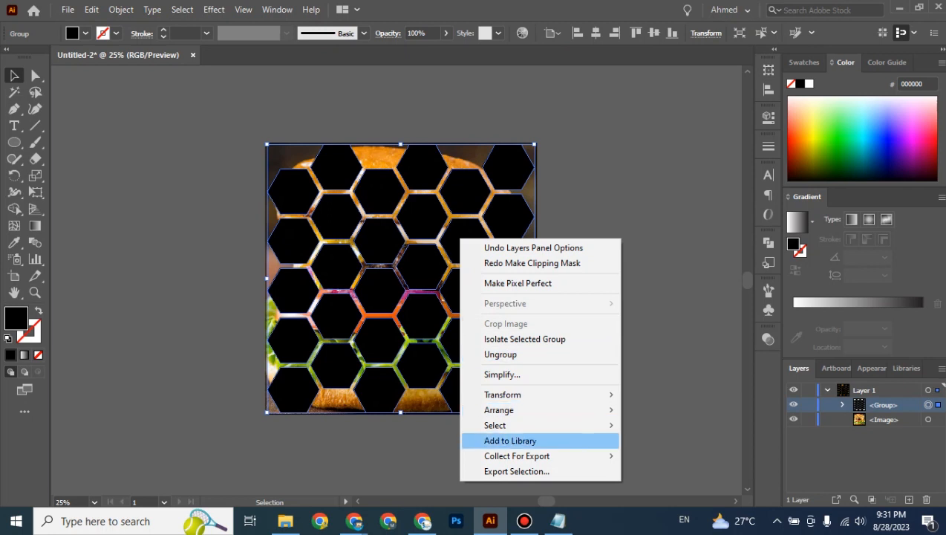
click(647, 312)
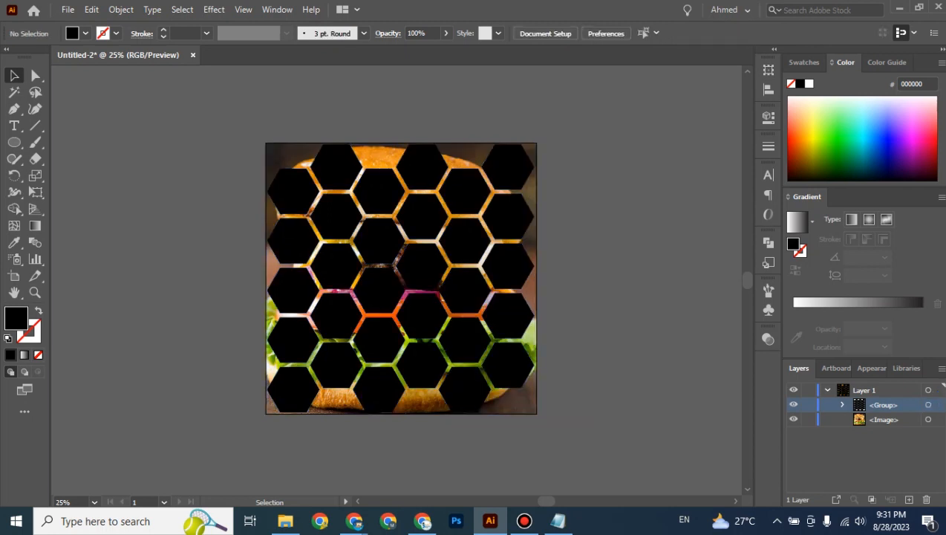
Convert the group of hexagons over the burger image into one compound path and clear the selection
click(508, 216)
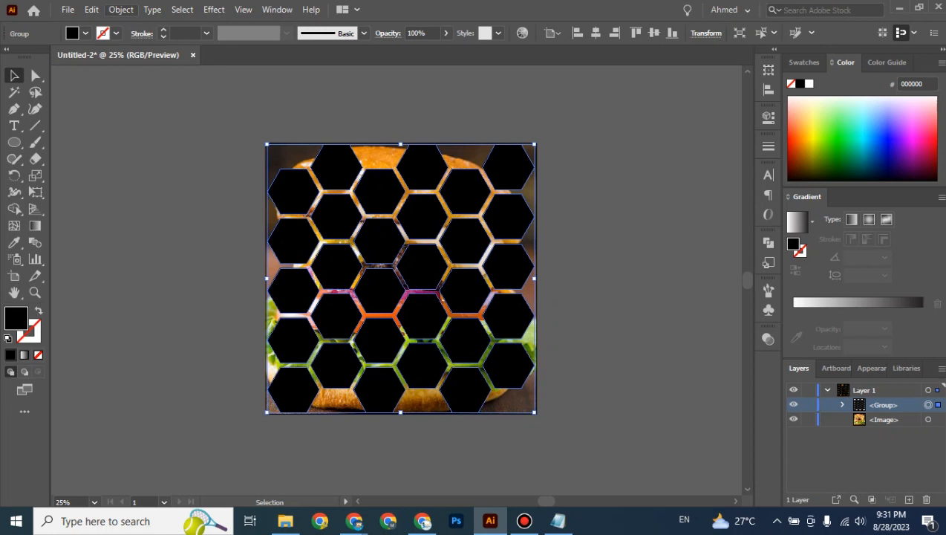
click(120, 9)
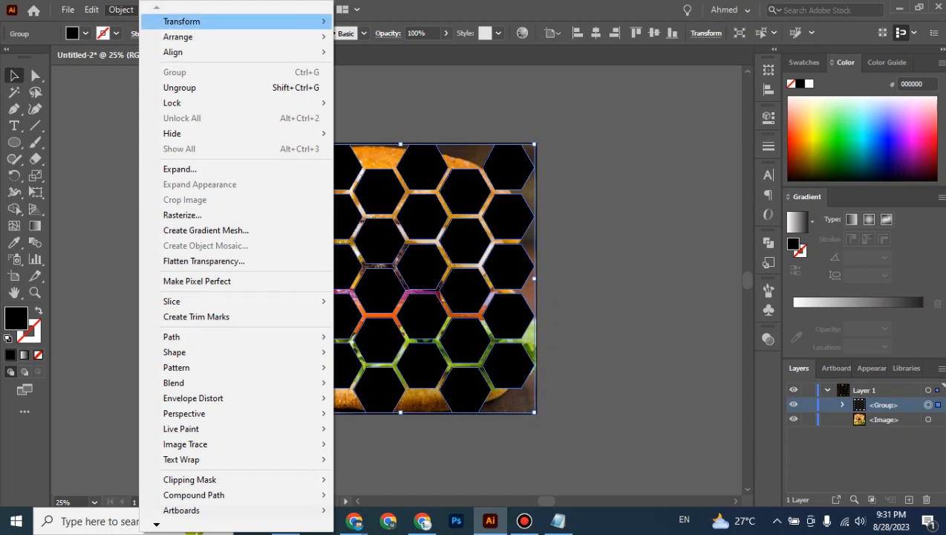
mouse_move(195, 495)
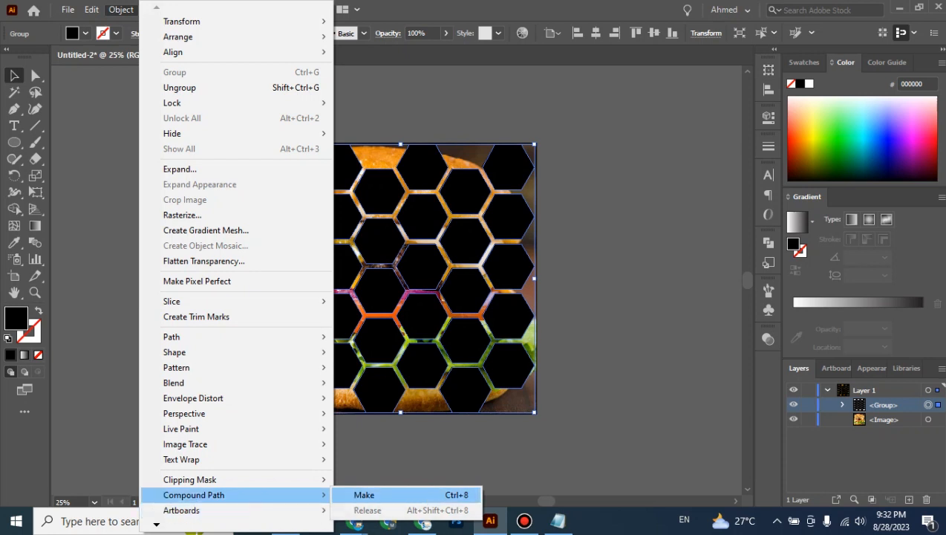
click(363, 495)
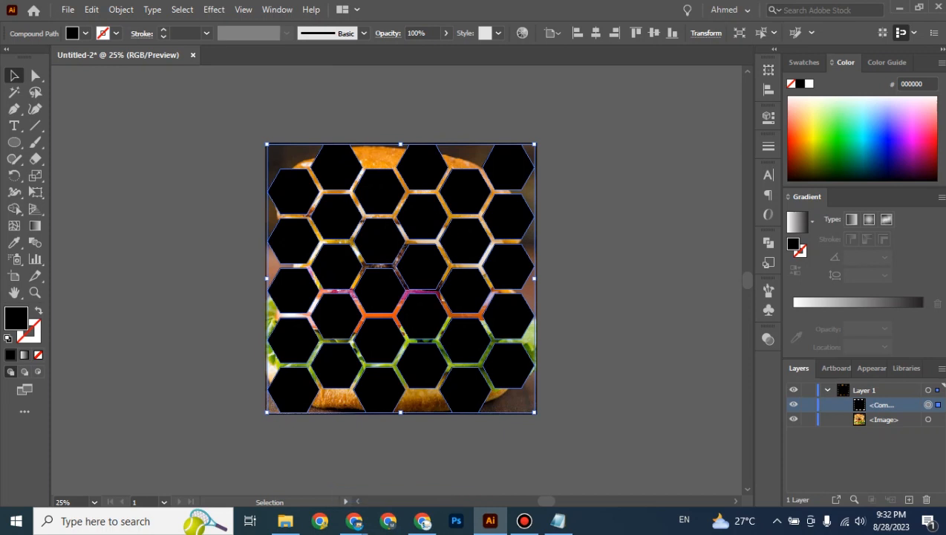
key(ctrl+shift+a)
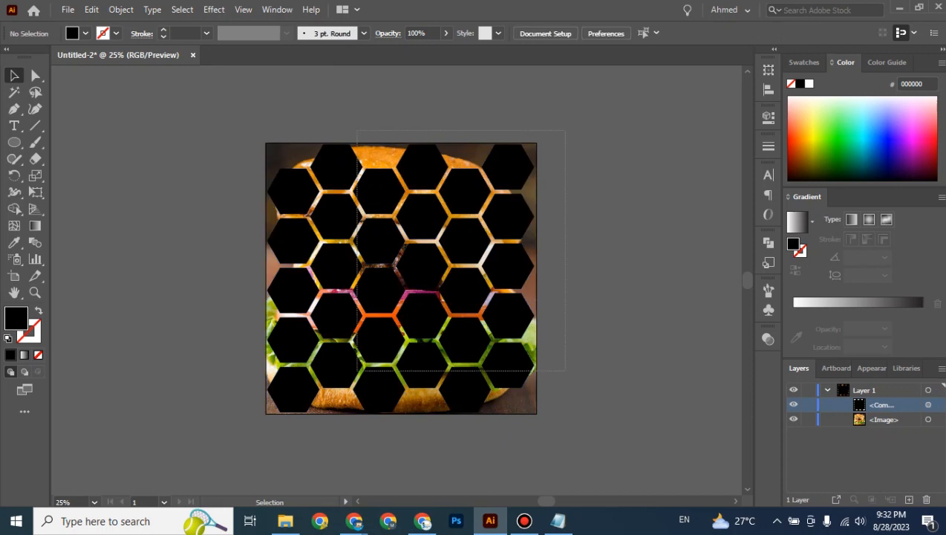
Make a clipping mask from the hexagon compound path and the burger image, leaving nothing selected
key(ctrl+a)
right_click(398, 287)
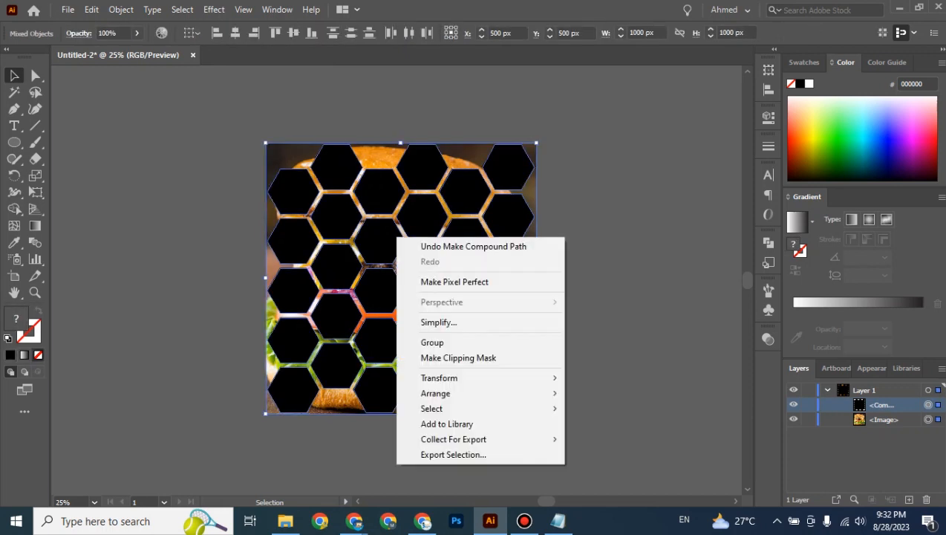
click(458, 357)
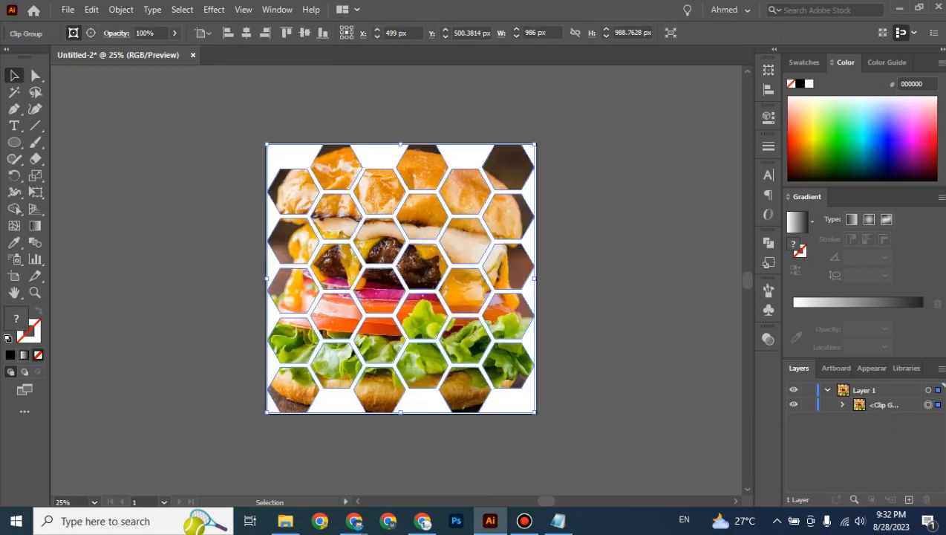
key(ctrl+shift+a)
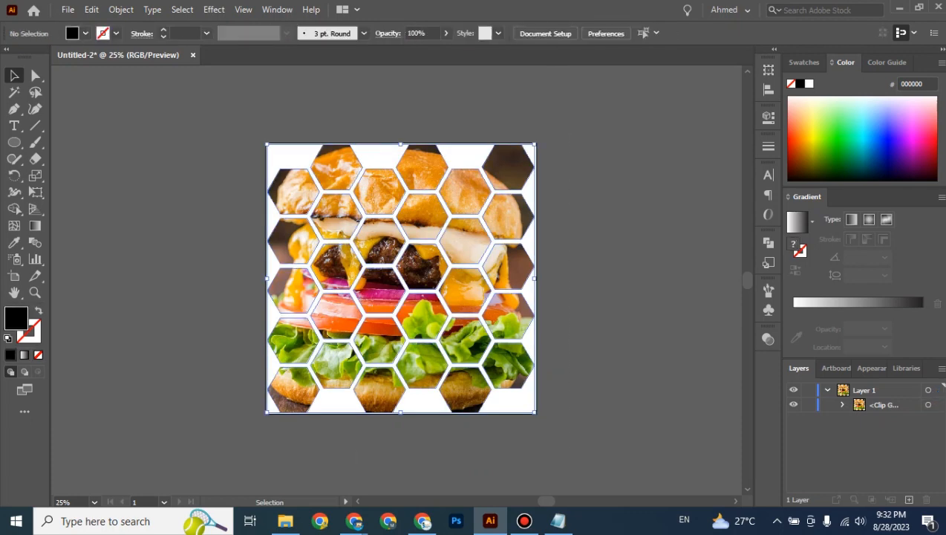
Move the hexagon-masked burger off the artboard to its left side, to about X -594 px, and keep it selected
click(306, 278)
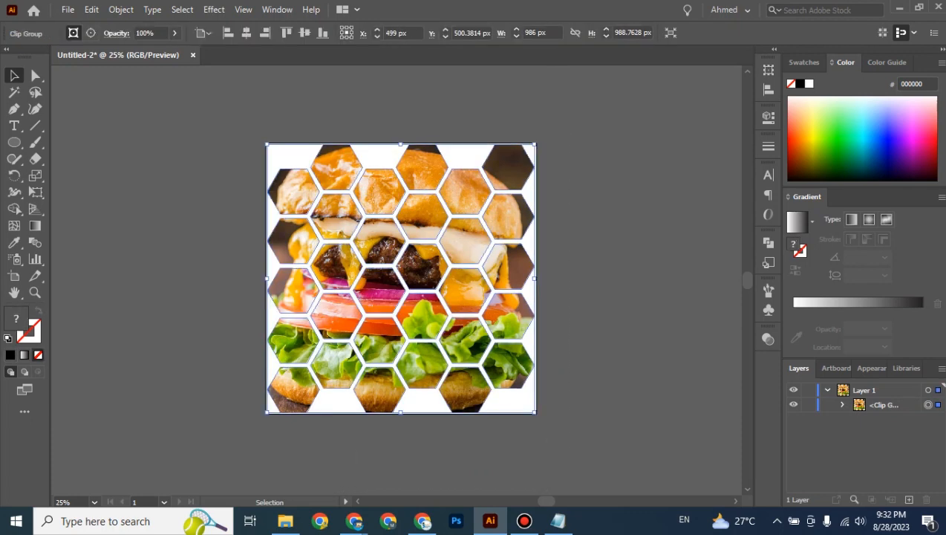
drag(306, 277, 329, 231)
click(327, 416)
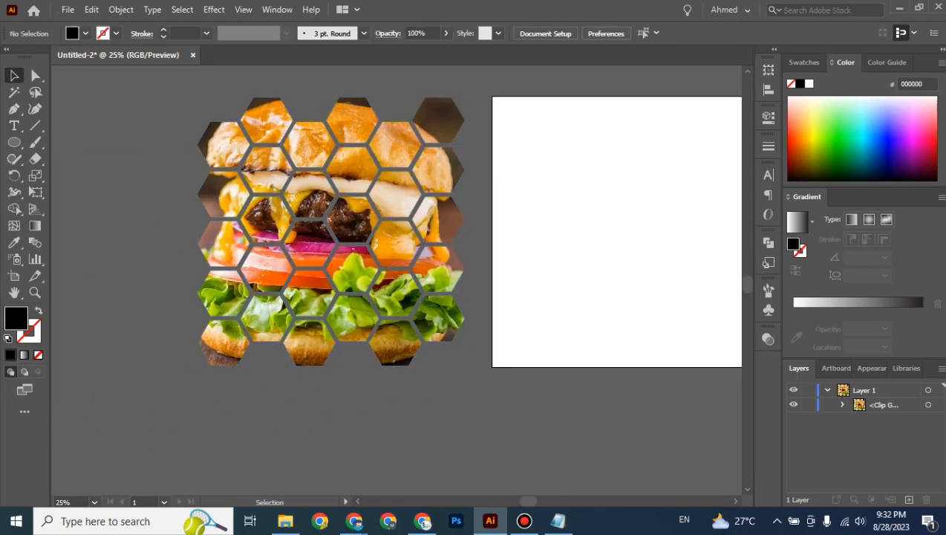
drag(331, 357, 253, 380)
click(256, 283)
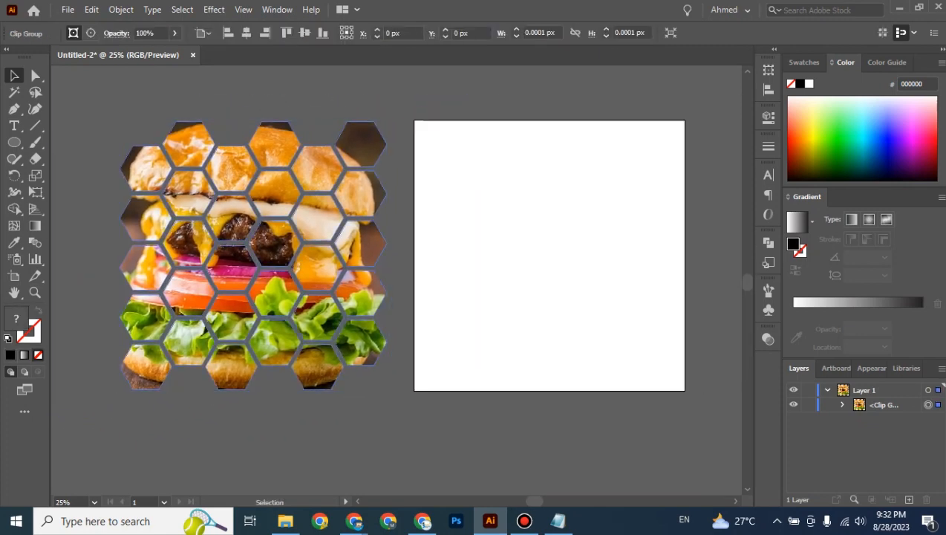
Switch to the Google Meet call, read the in-call messages, close them and return to Illustrator
mouse_move(354, 521)
click(313, 435)
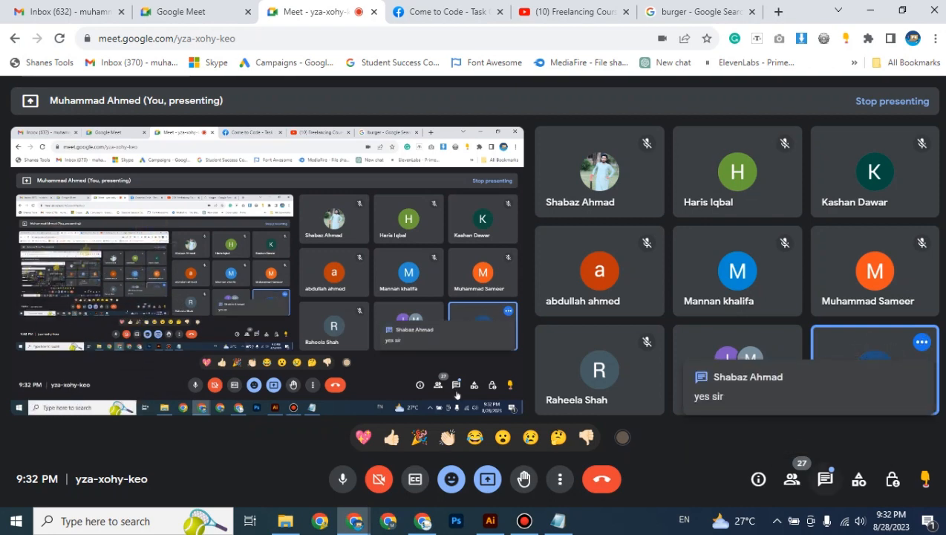
click(824, 478)
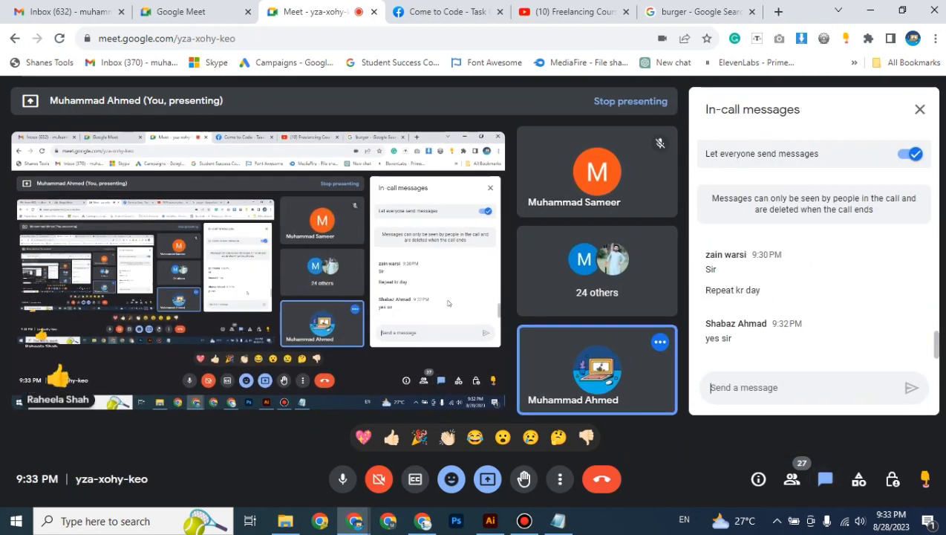
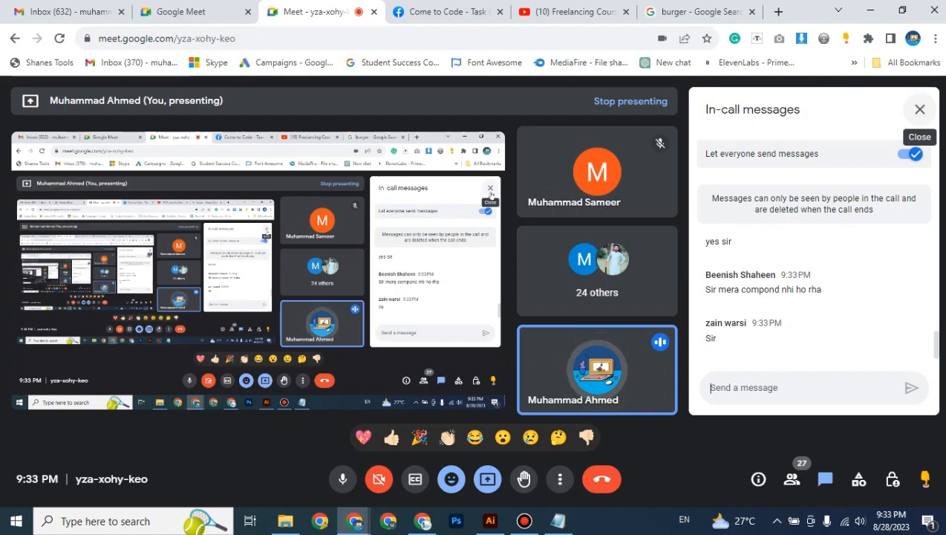
click(919, 109)
click(490, 521)
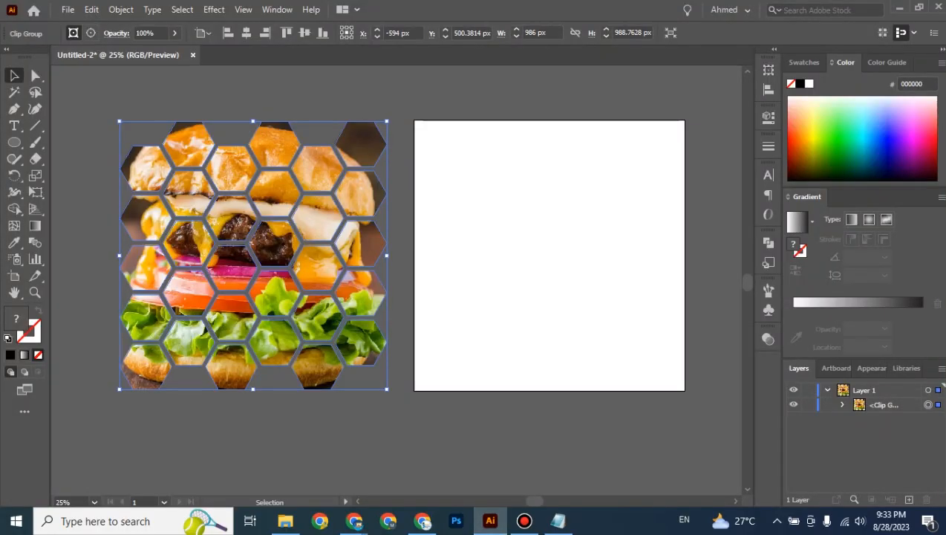
Show where the Compound Path commands are found for the masked burger, and clear the selection without applying any
right_click(367, 249)
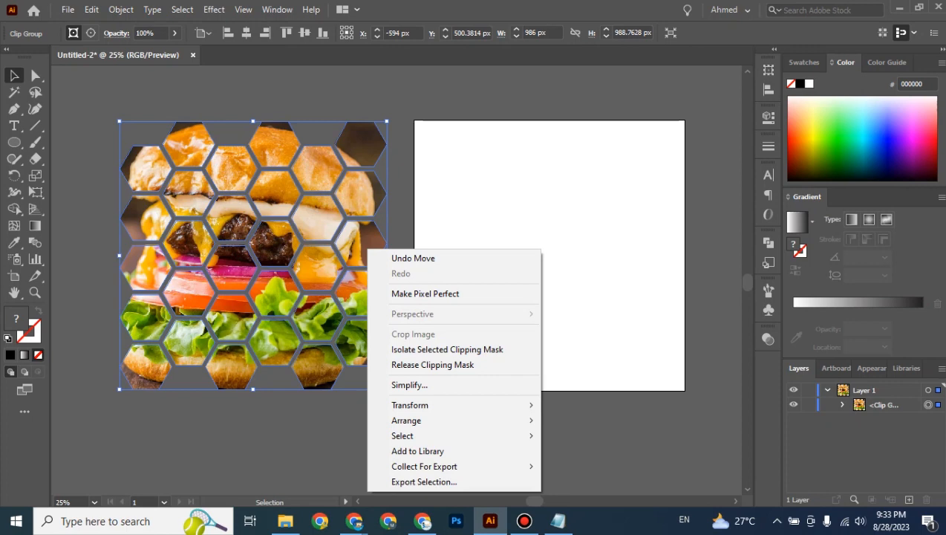
click(121, 9)
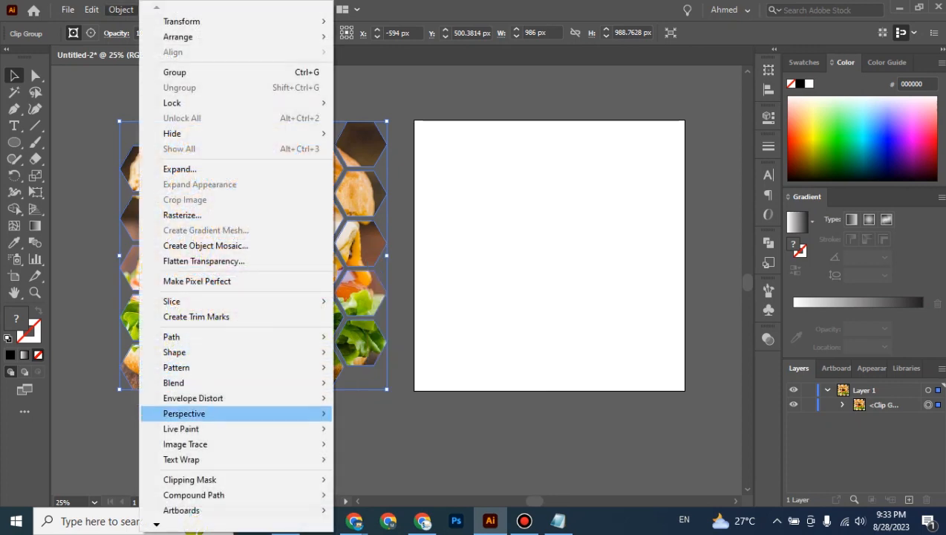
mouse_move(223, 495)
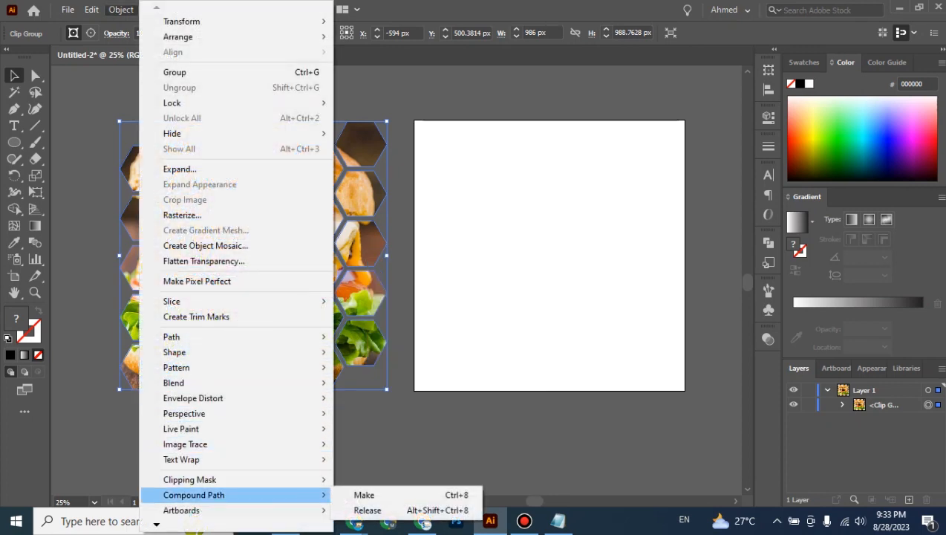
click(438, 440)
click(438, 439)
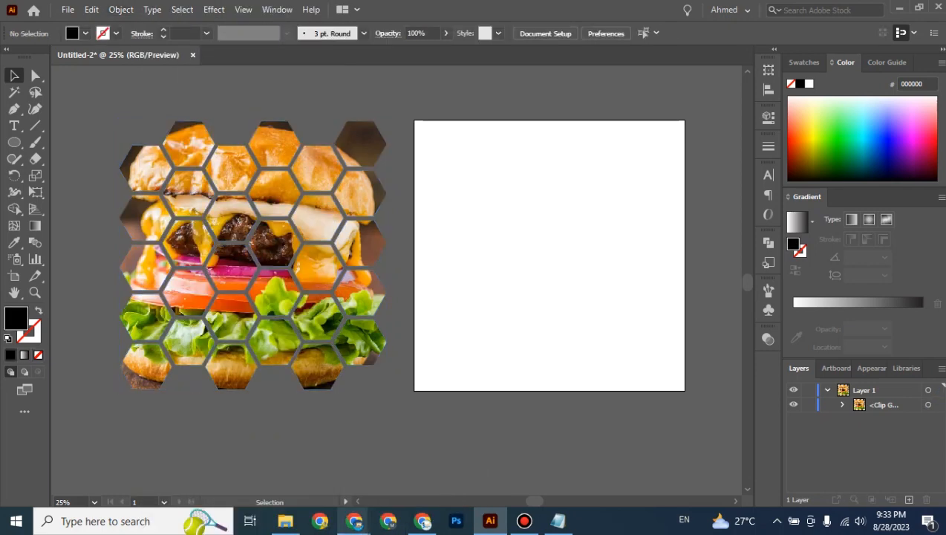
mouse_move(354, 521)
click(296, 478)
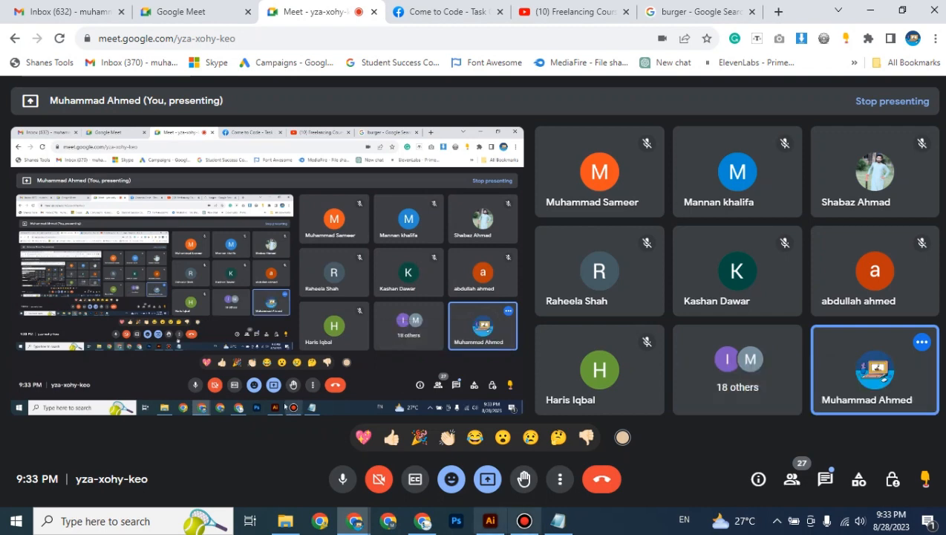
mouse_move(490, 521)
click(490, 457)
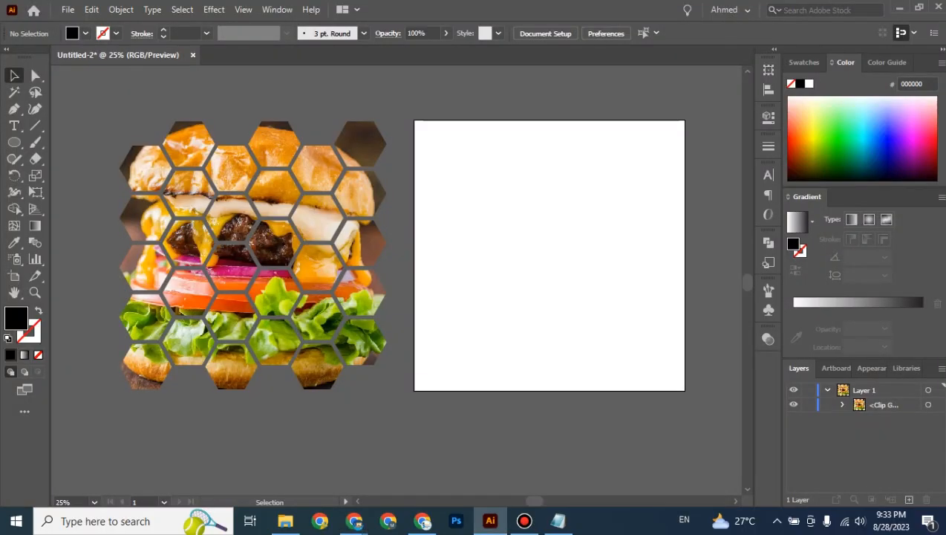
drag(475, 245, 335, 259)
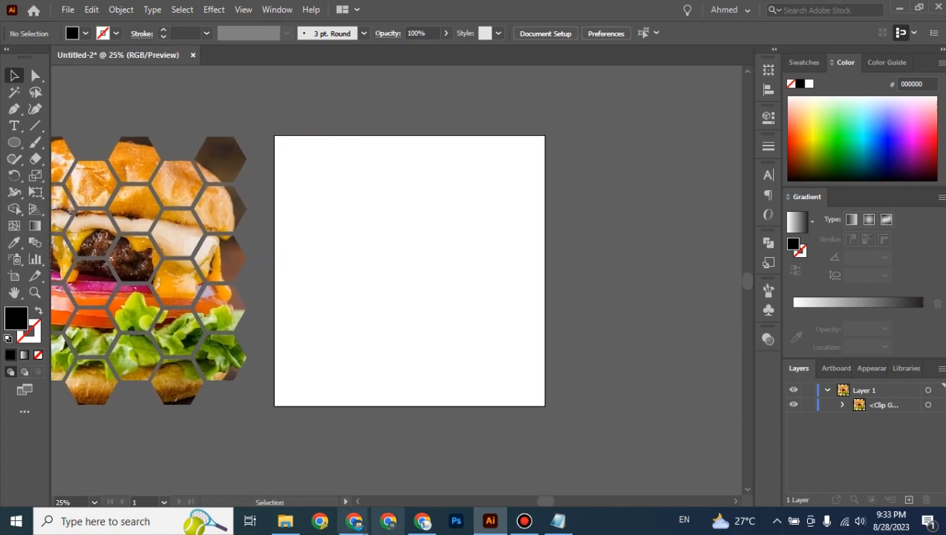
Switch to Chrome and search Google Images for "cruise ship", replacing the burger query
mouse_move(354, 520)
click(276, 456)
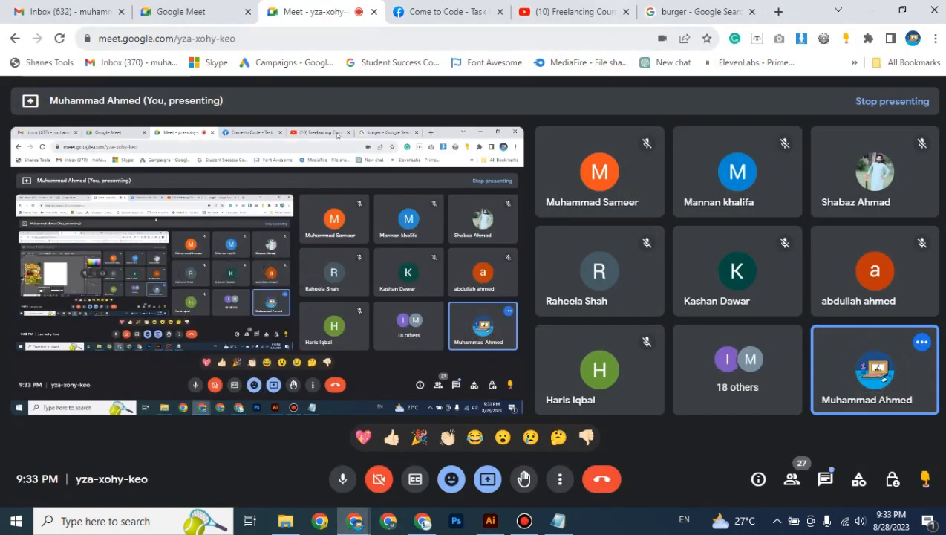
click(698, 11)
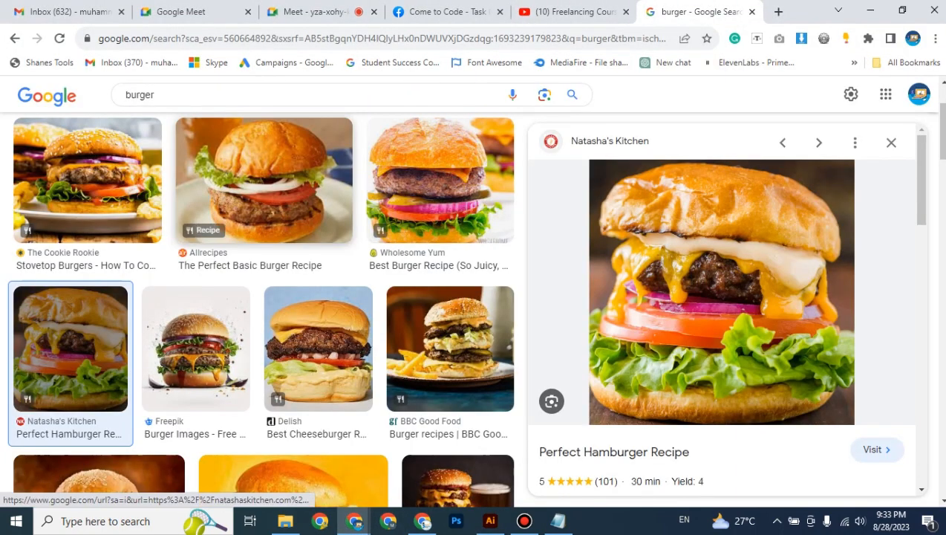
click(327, 95)
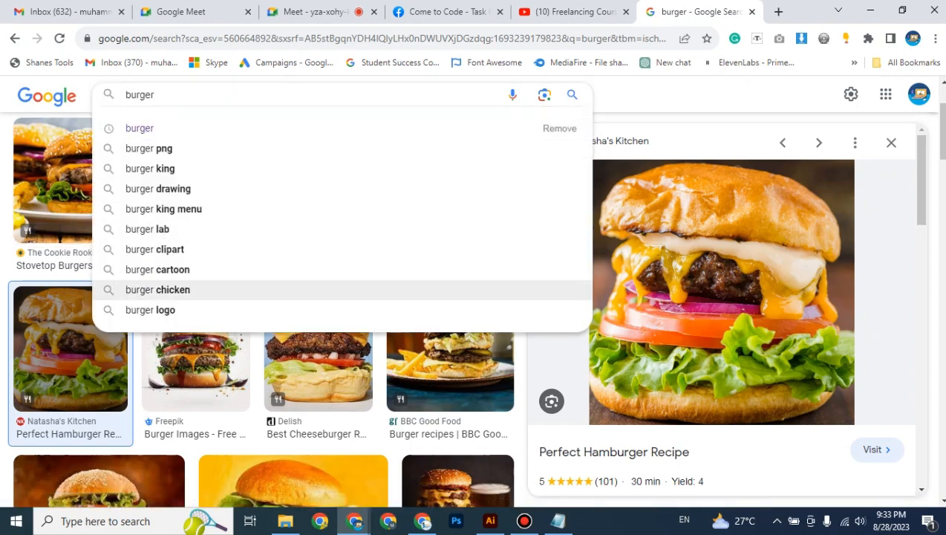
scroll(316, 386, down, 4)
scroll(471, 347, up, 3)
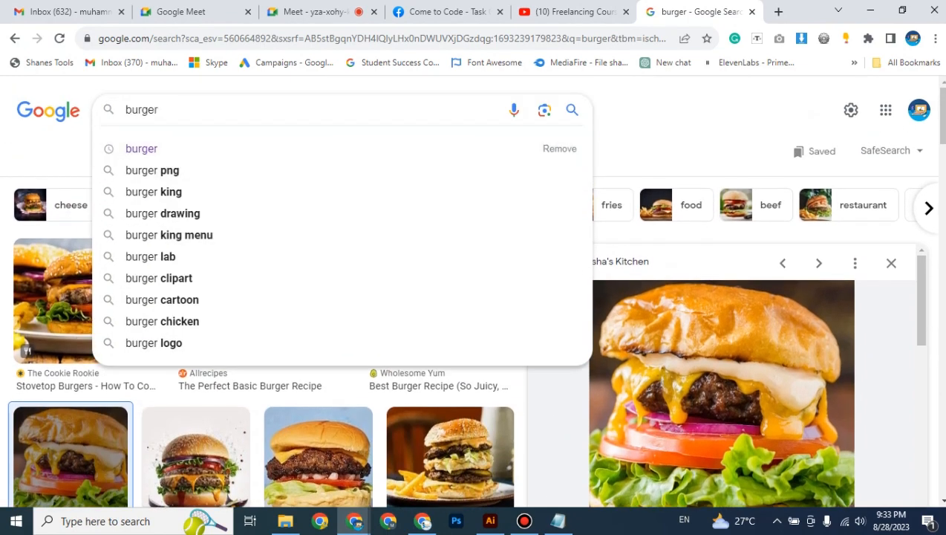
key(ctrl+a)
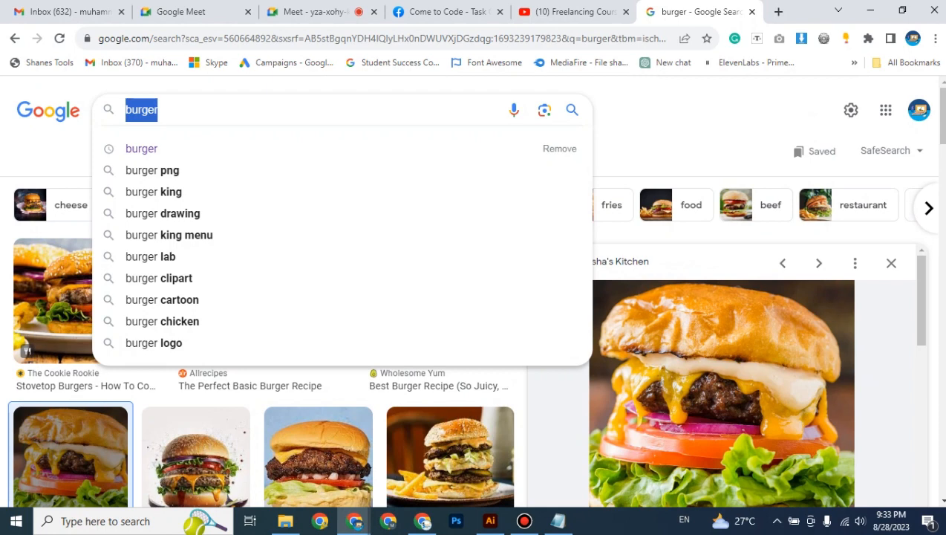
text(cruise ship)
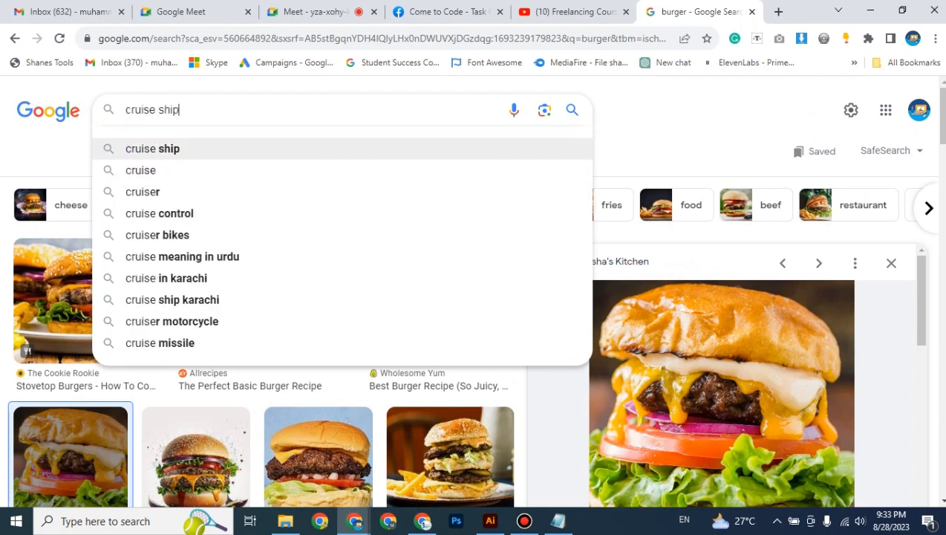
key(Return)
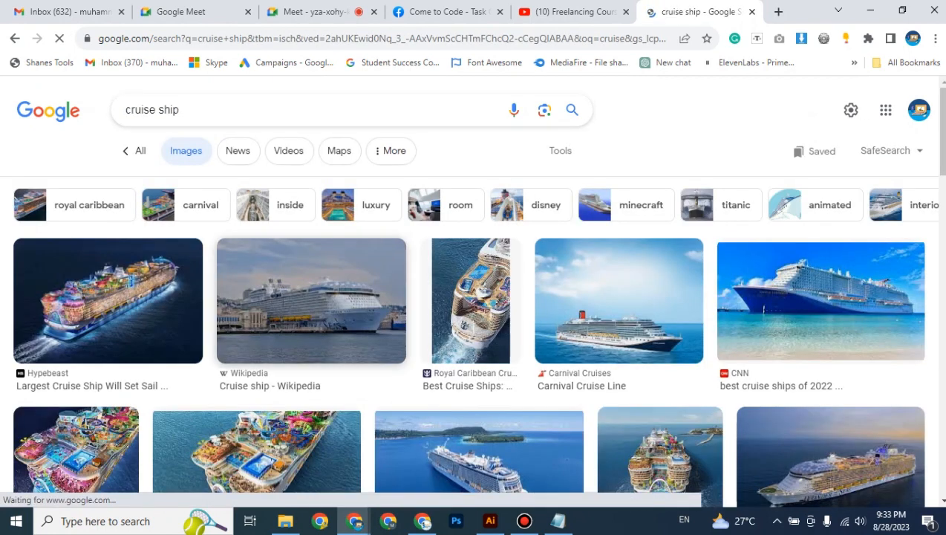
Preview the Condé Nast Traveler cruise ship photo from the results and copy the image
scroll(619, 297, down, 1)
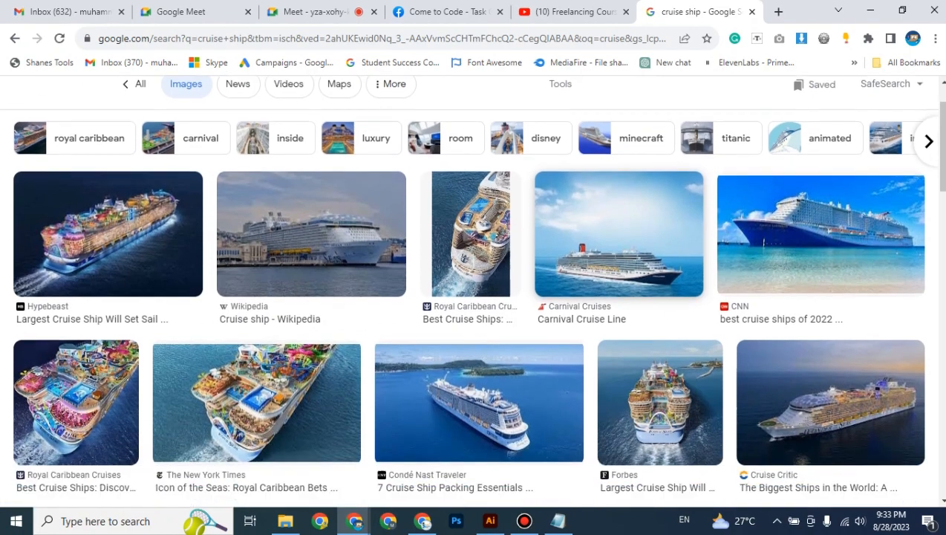
scroll(475, 334, down, 2)
click(475, 245)
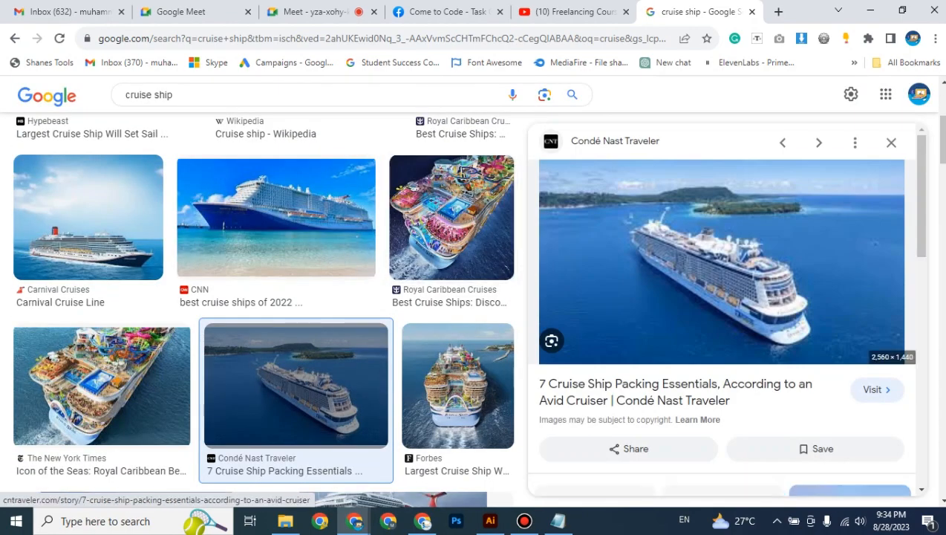
right_click(681, 203)
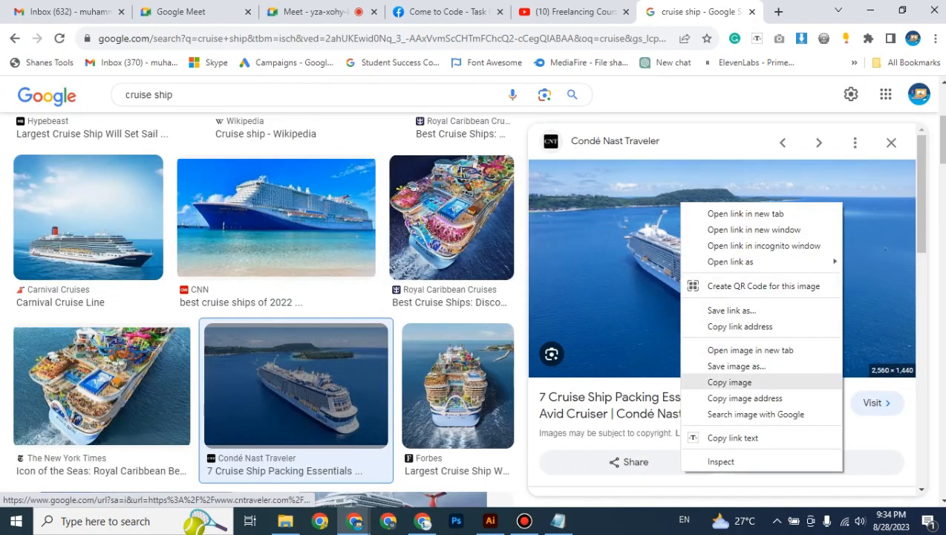
click(729, 382)
Switch to Illustrator and paste the copied cruise ship photo over the empty artboard
click(491, 520)
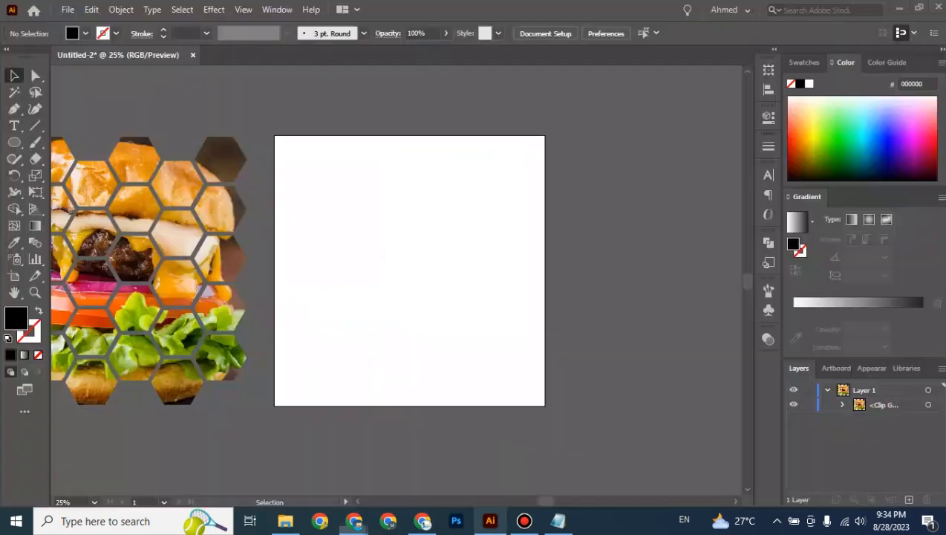
key(ctrl+v)
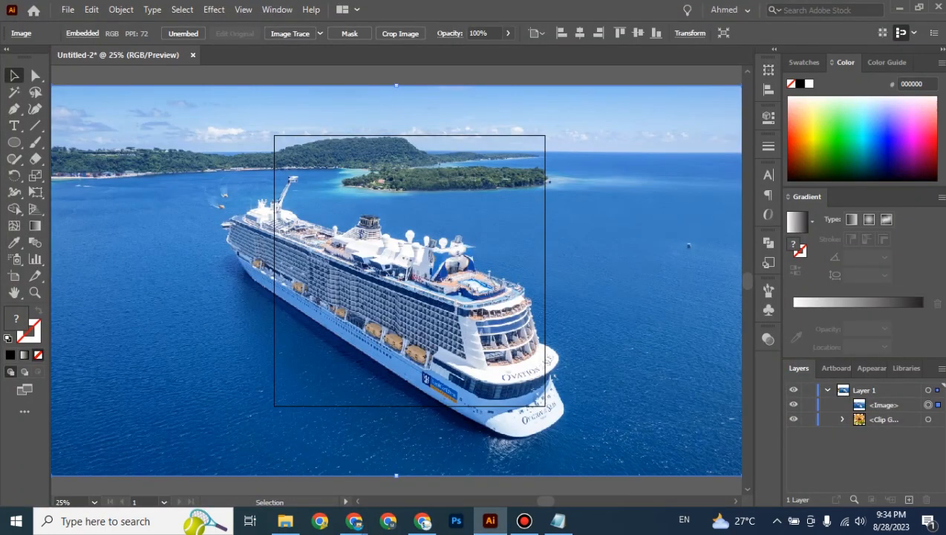
key(ctrl+minus)
key(ctrl+minus)
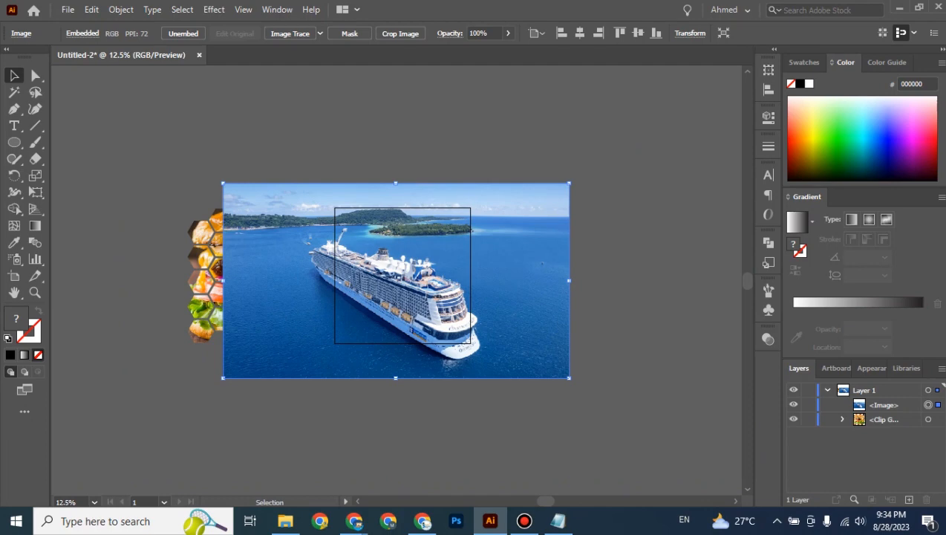
Scale the cruise ship photo down to about 1396 × 785 px and move it onto the empty canvas beside the artboard
drag(223, 183, 380, 271)
drag(506, 333, 423, 275)
click(430, 371)
key(ctrl+plus)
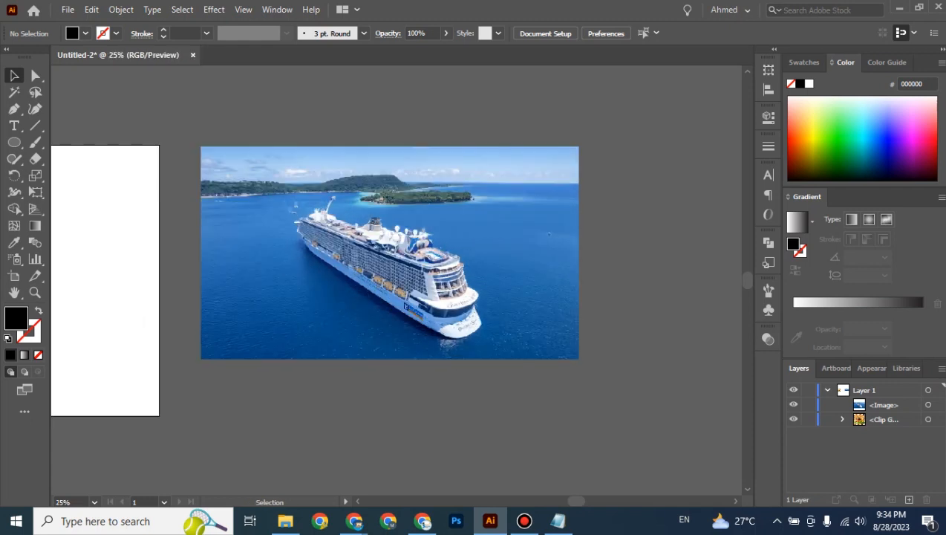
key(ctrl+plus)
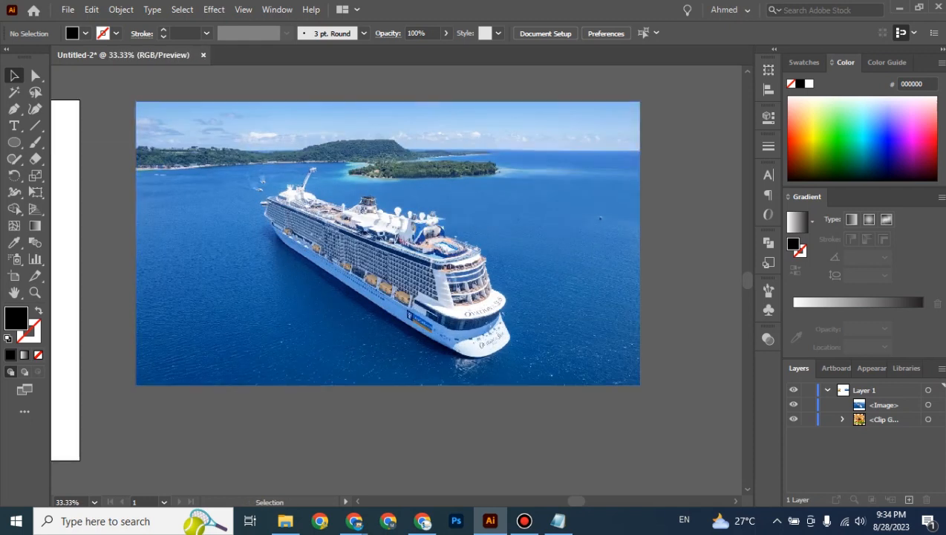
Draw a tall, narrow black rounded rectangle over the stern of the ship in the photo
click(14, 141)
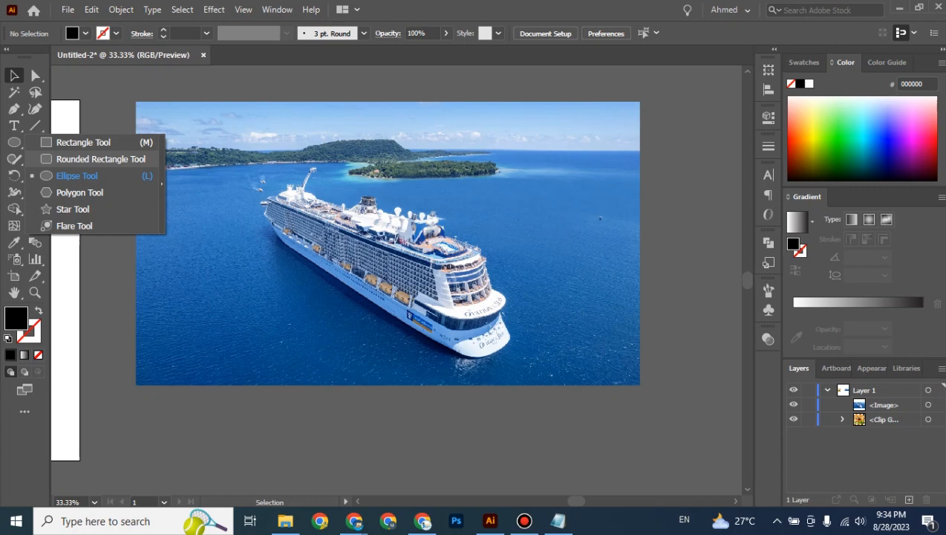
click(100, 159)
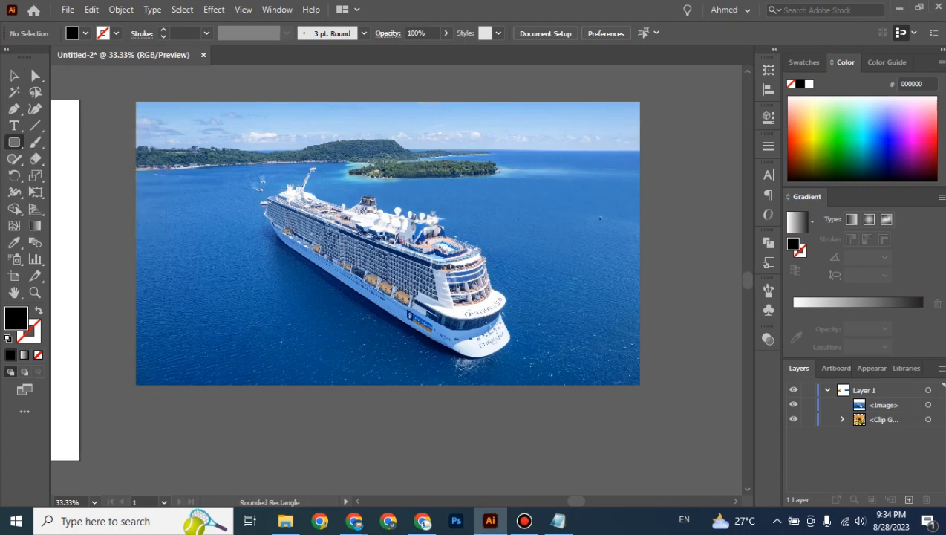
mouse_move(471, 148)
mouse_down()
mouse_move(505, 246)
mouse_move(498, 301)
mouse_up()
click(498, 300)
click(502, 299)
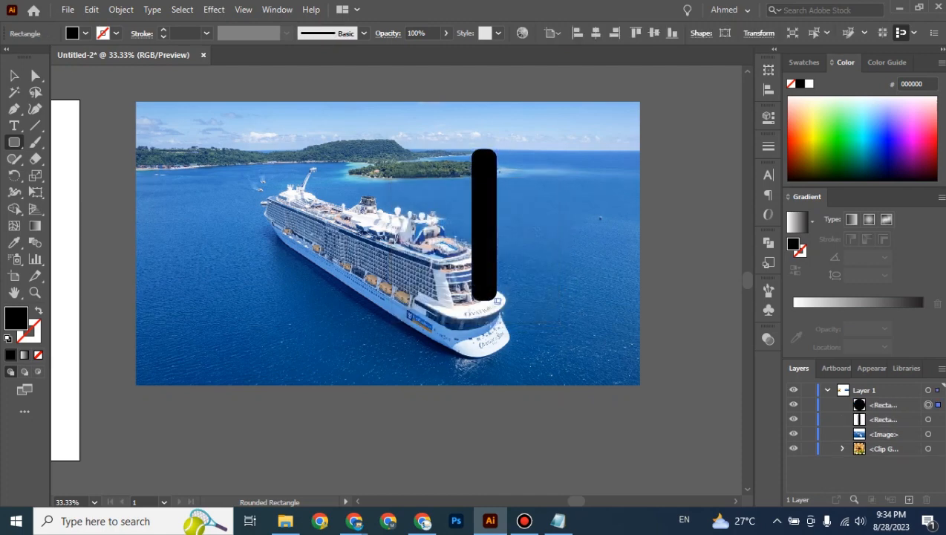
Round the ends of the vertical bar further and widen it slightly
click(14, 75)
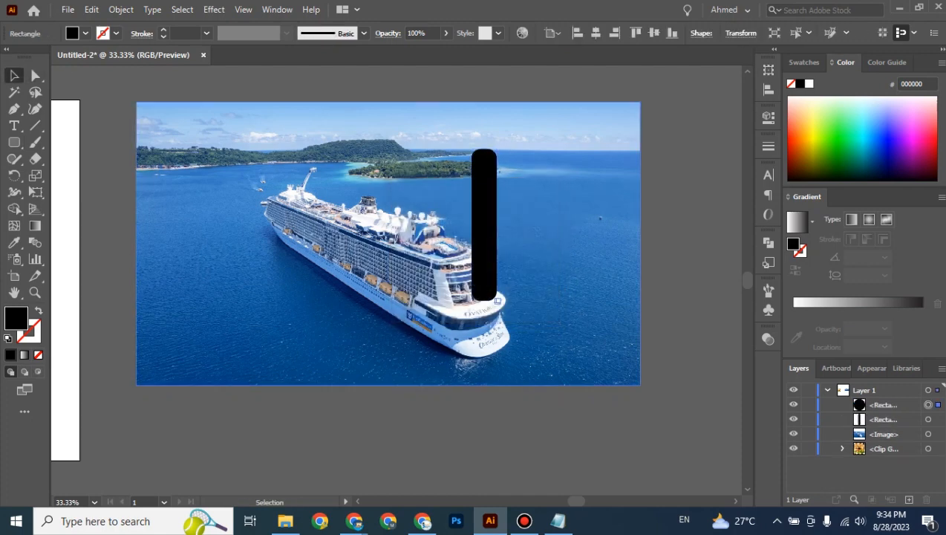
click(484, 225)
key(a)
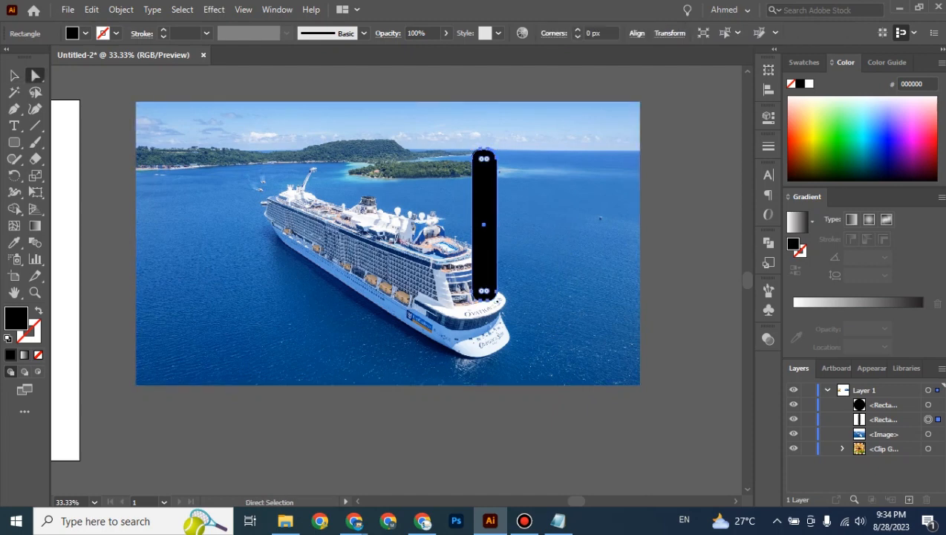
drag(486, 159, 487, 180)
click(14, 75)
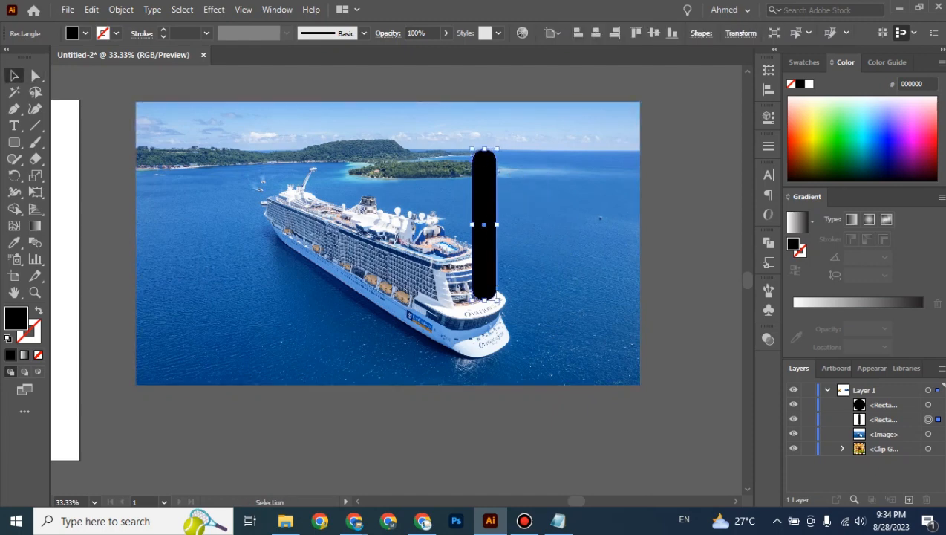
drag(496, 224, 506, 224)
click(672, 224)
click(488, 224)
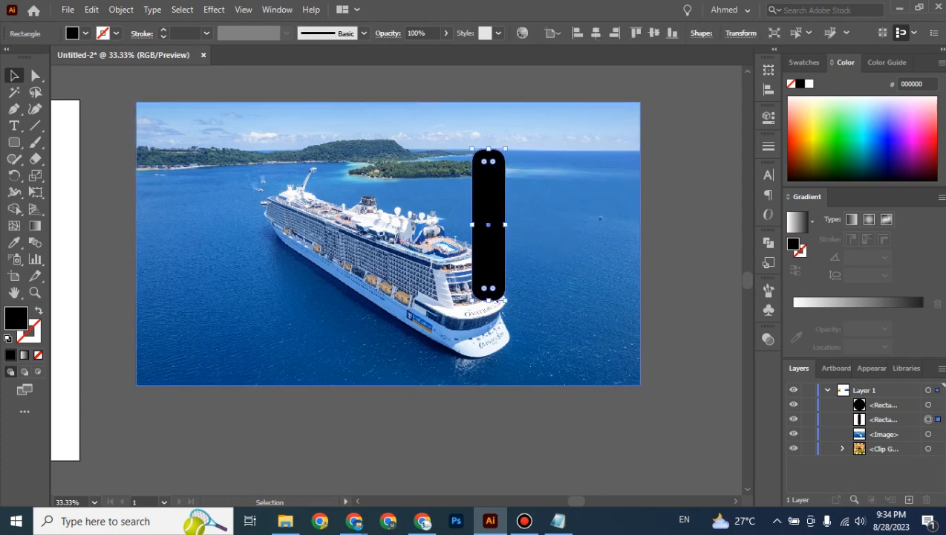
Tilt the bar diagonally, duplicate it, and set the two bars parallel across the ship
drag(508, 145, 334, 202)
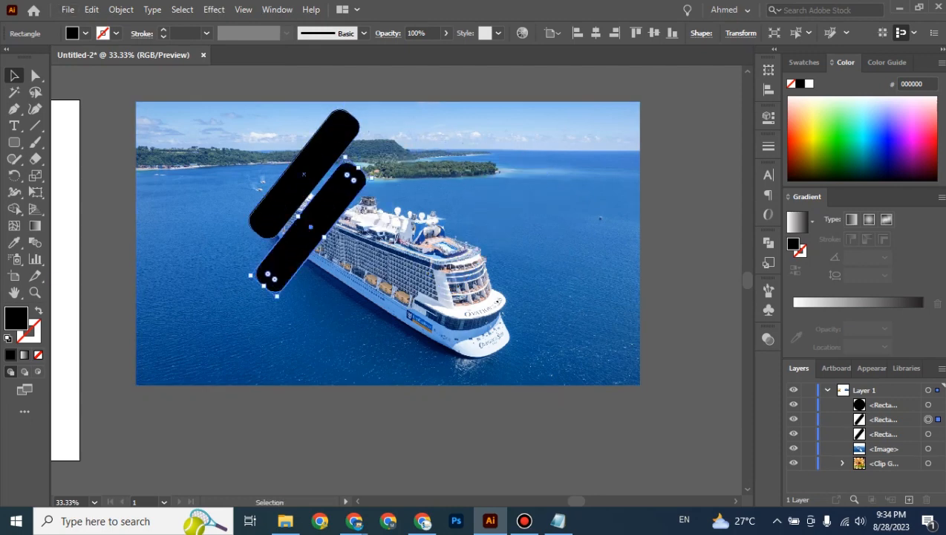
click(321, 153)
drag(325, 162, 392, 199)
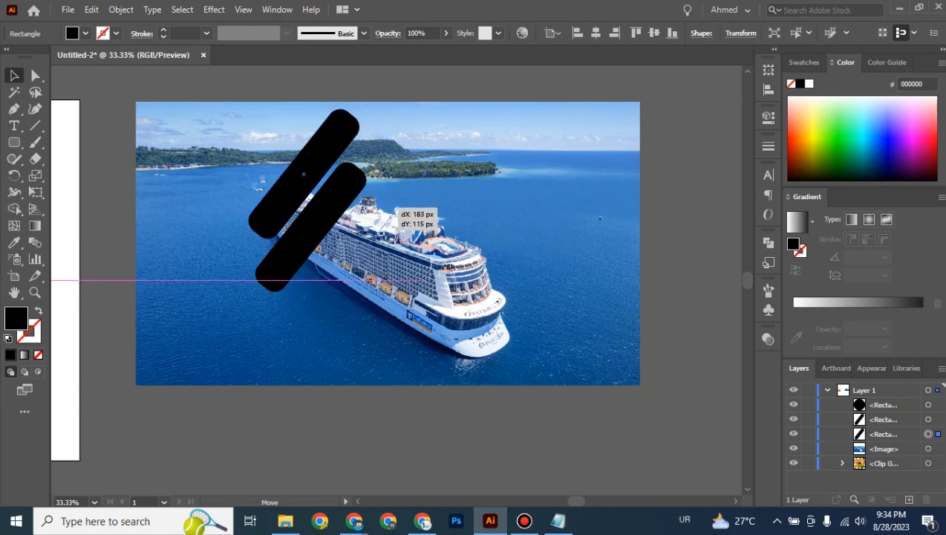
drag(390, 200, 390, 201)
double_click(390, 201)
double_click(475, 201)
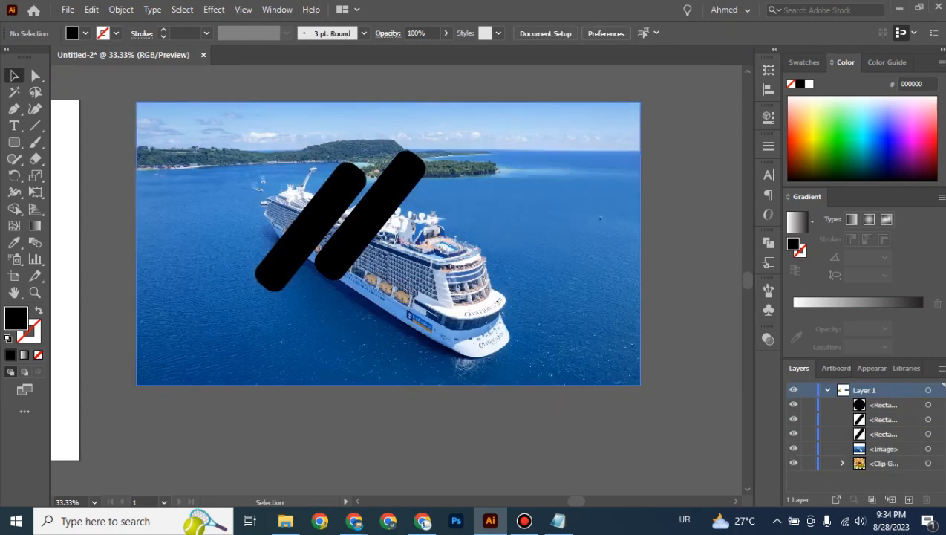
Duplicate the diagonal bar twice, placing one copy above and one below to form four parallel staggered bars
click(340, 205)
drag(340, 205, 321, 161)
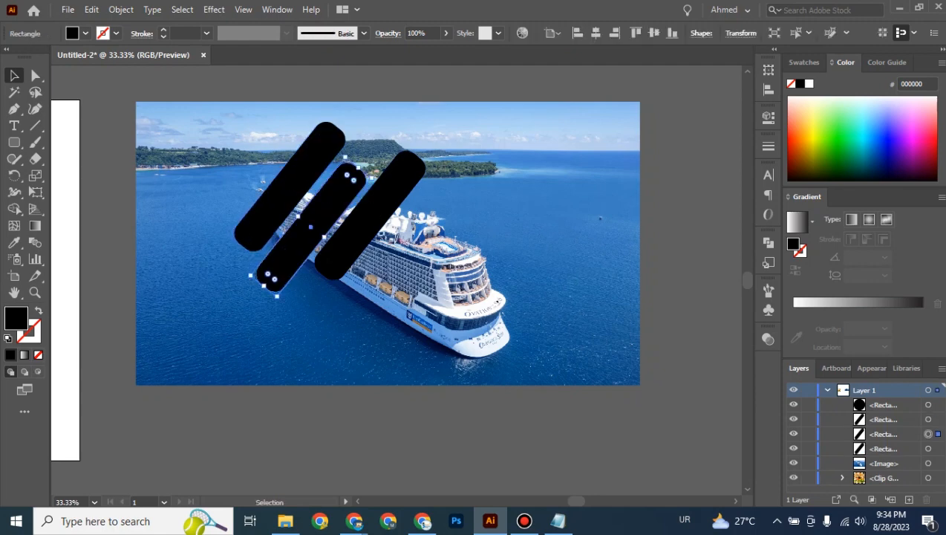
drag(349, 195, 426, 251)
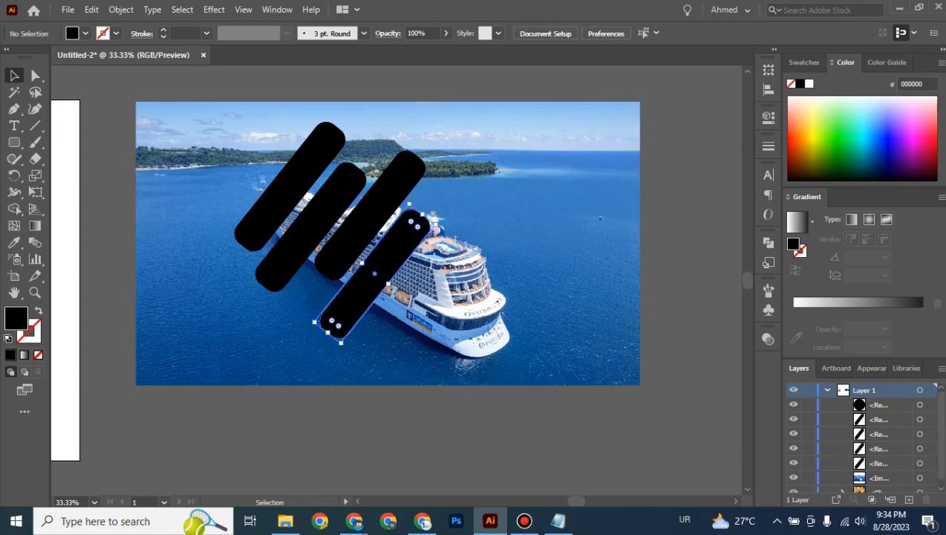
Try to make a clipping mask directly from the four separate bars and the ship photo
key(ctrl+equal)
scroll(396, 280, up, 5)
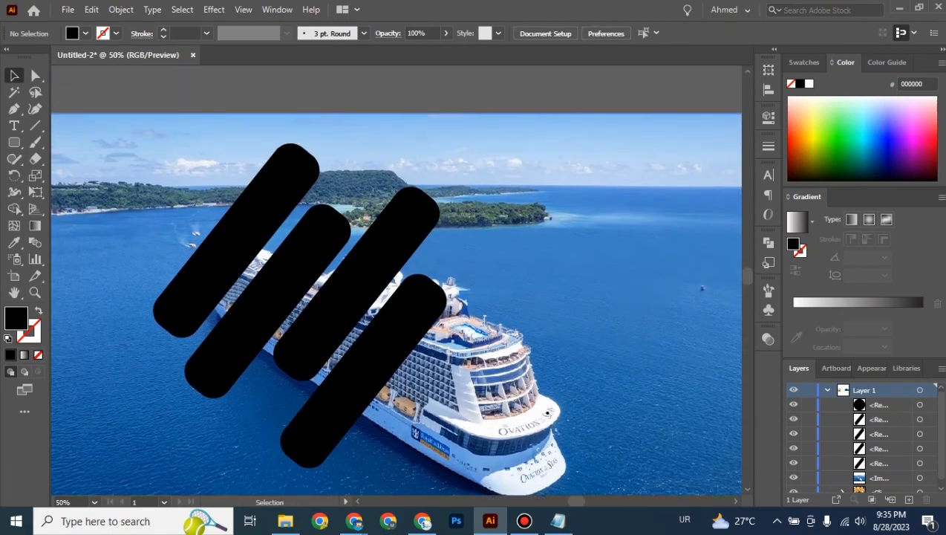
key(ctrl+minus)
key(ctrl+minus)
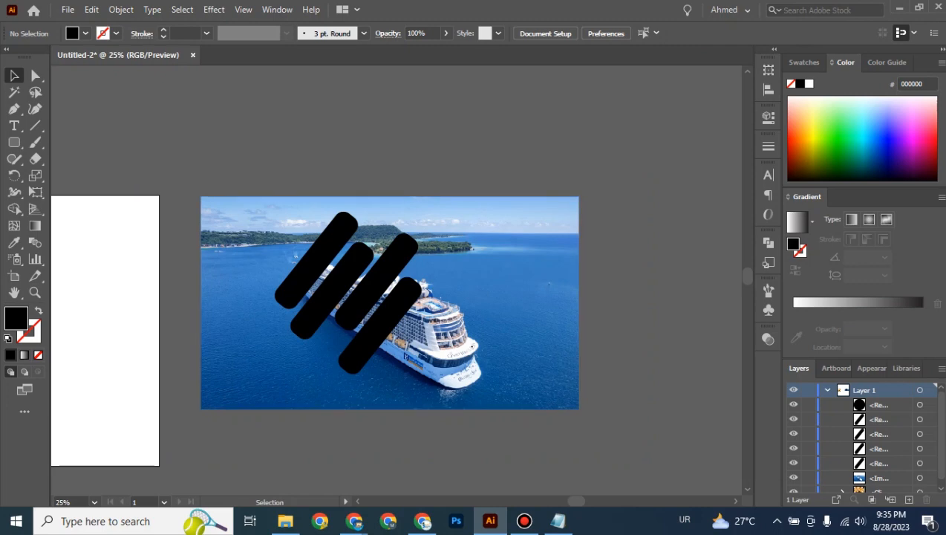
drag(316, 170, 453, 426)
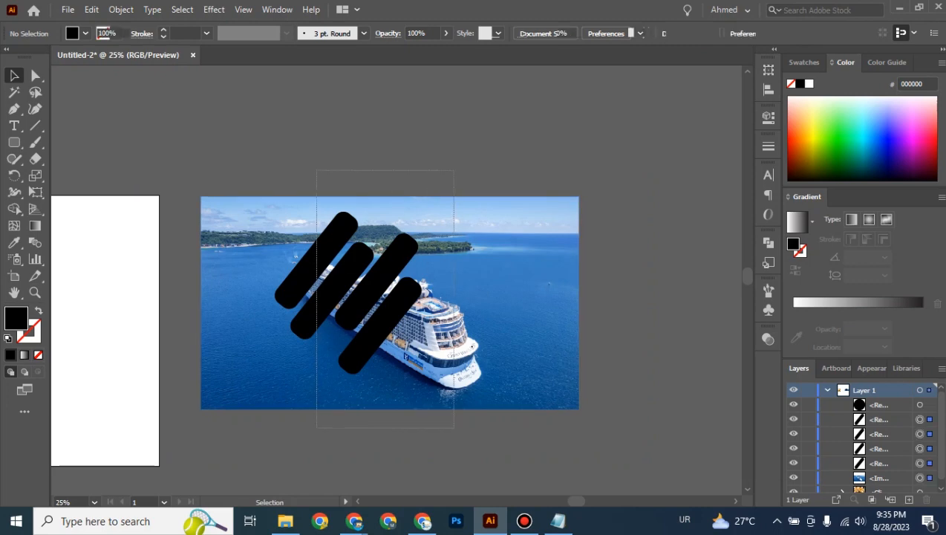
right_click(438, 342)
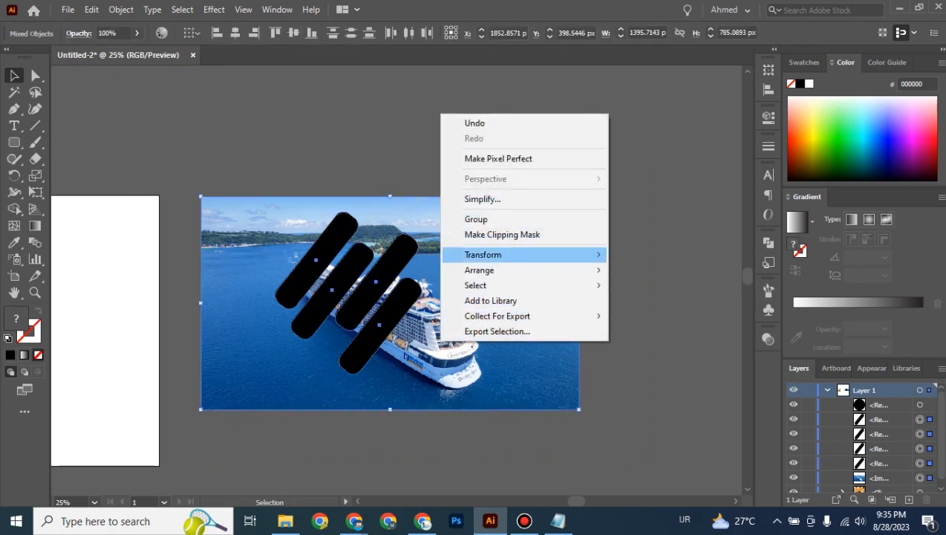
click(490, 234)
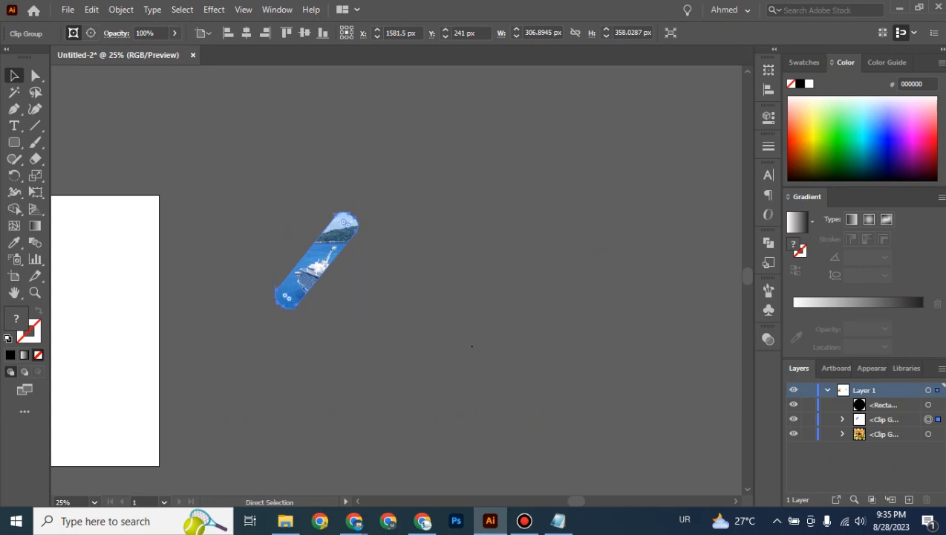
key(ctrl+plus)
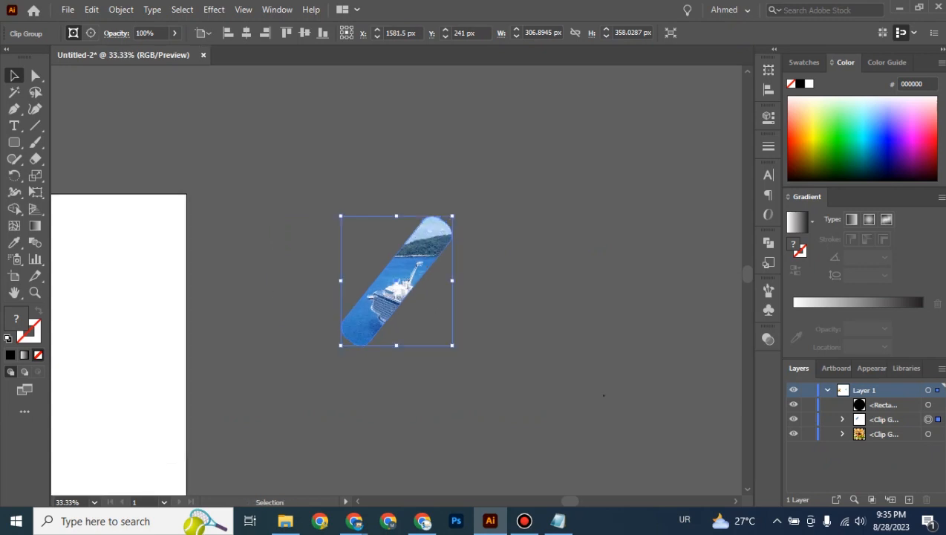
key(ctrl+alt+7)
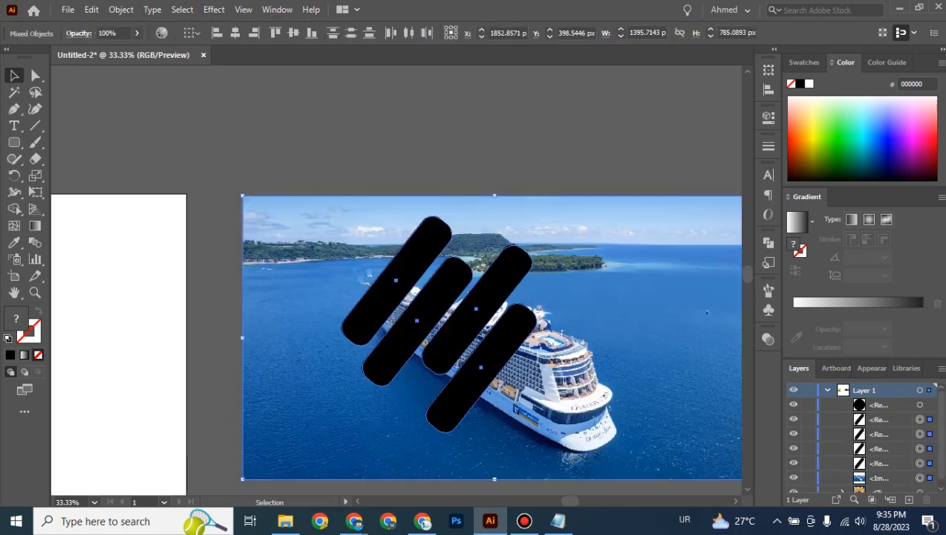
click(445, 153)
drag(446, 152, 361, 98)
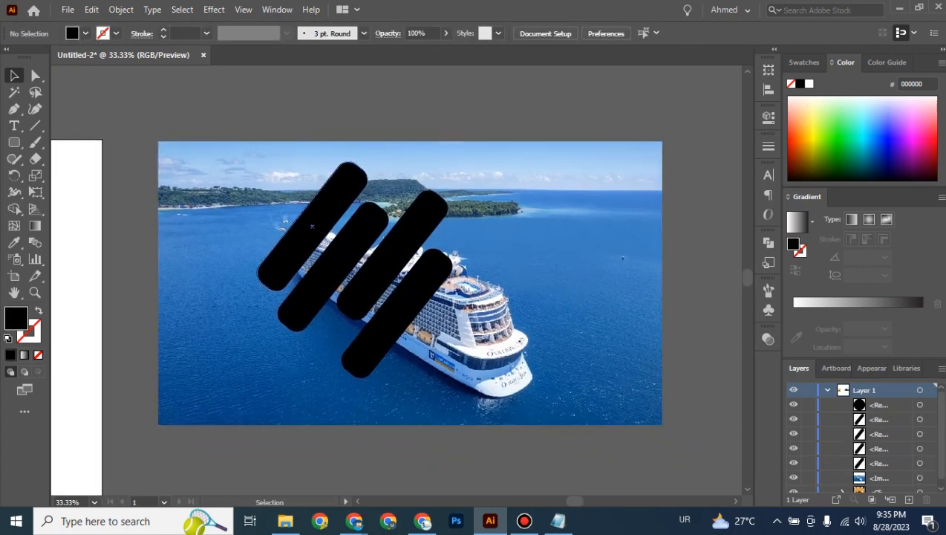
click(318, 221)
click(336, 265)
click(386, 260)
click(401, 308)
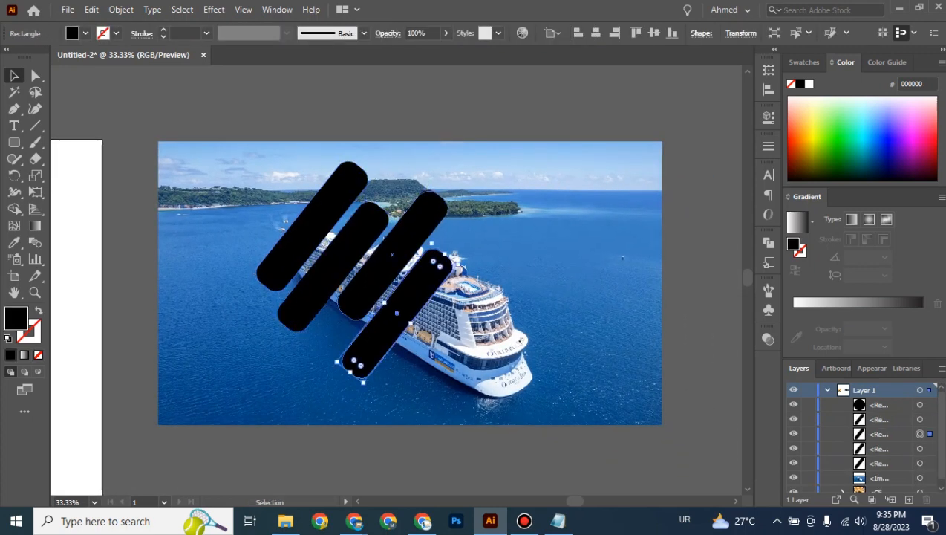
click(379, 258)
click(338, 267)
click(316, 222)
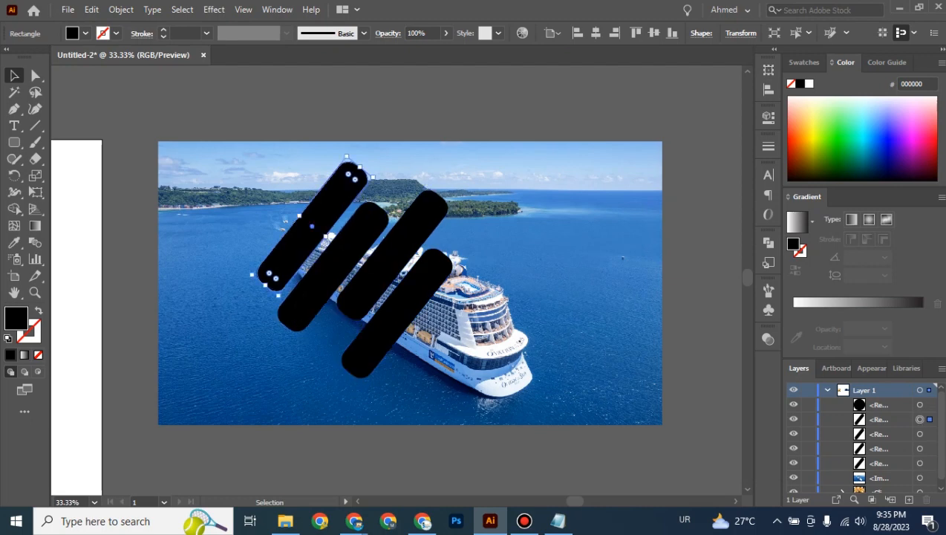
shift+click(333, 266)
shift+click(392, 254)
shift+click(397, 311)
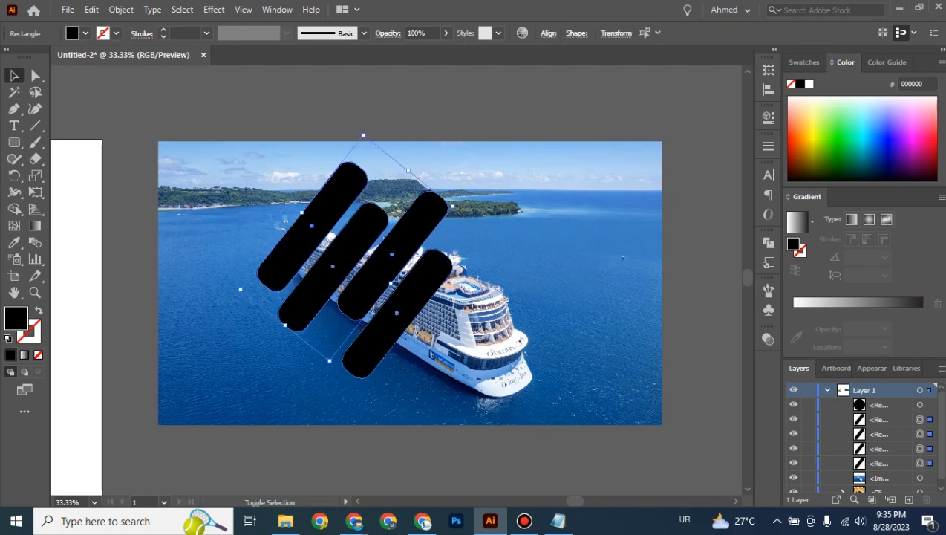
right_click(413, 290)
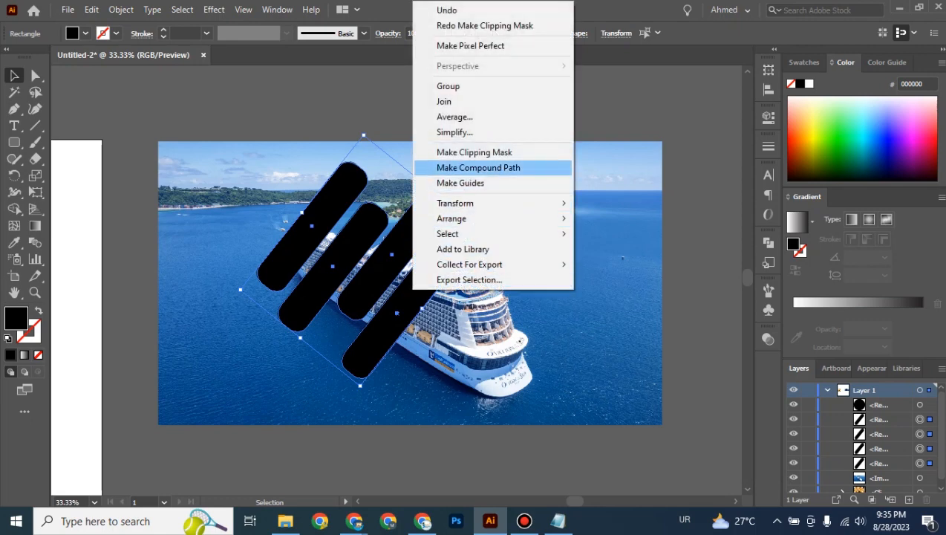
key(Escape)
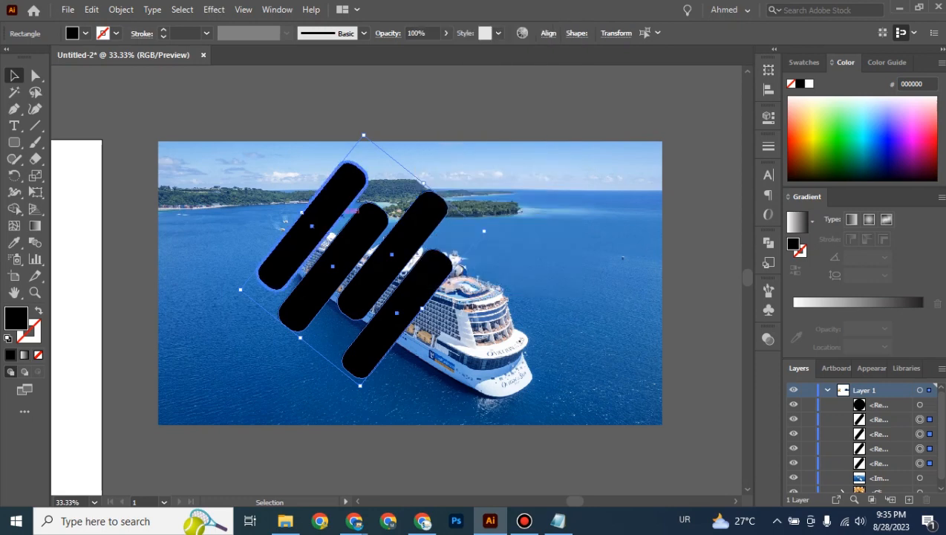
click(476, 104)
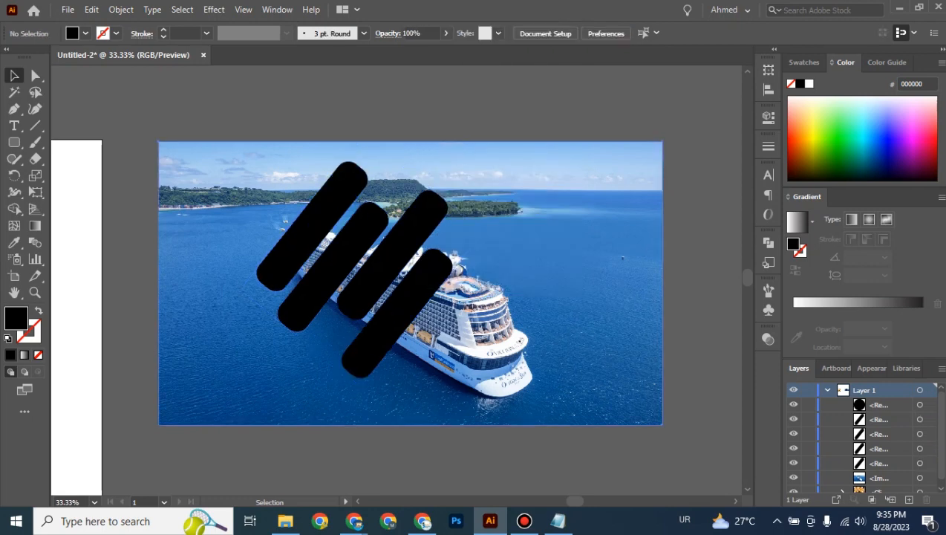
Combine the four diagonal bars into a single compound path, leaving the ship photo out of it
click(505, 215)
click(324, 214)
shift+click(345, 249)
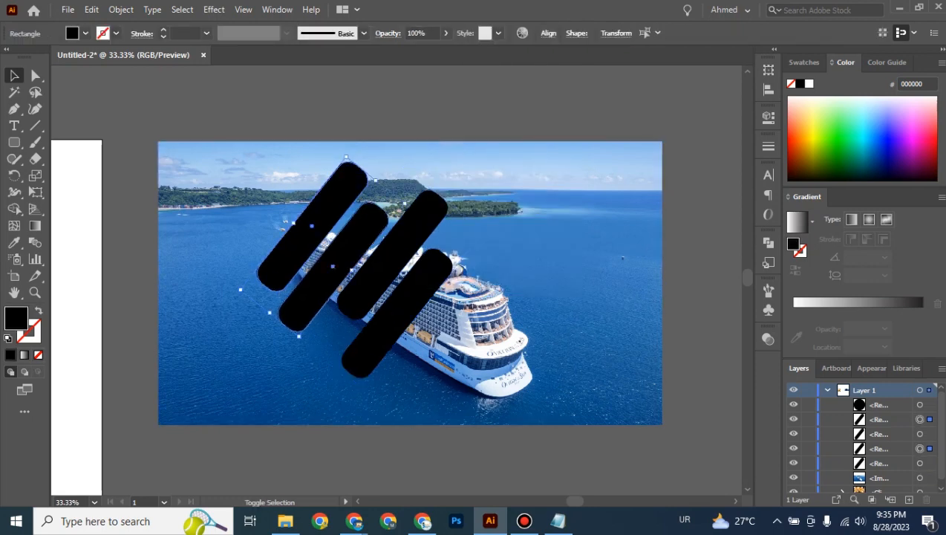
shift+click(399, 245)
shift+click(397, 313)
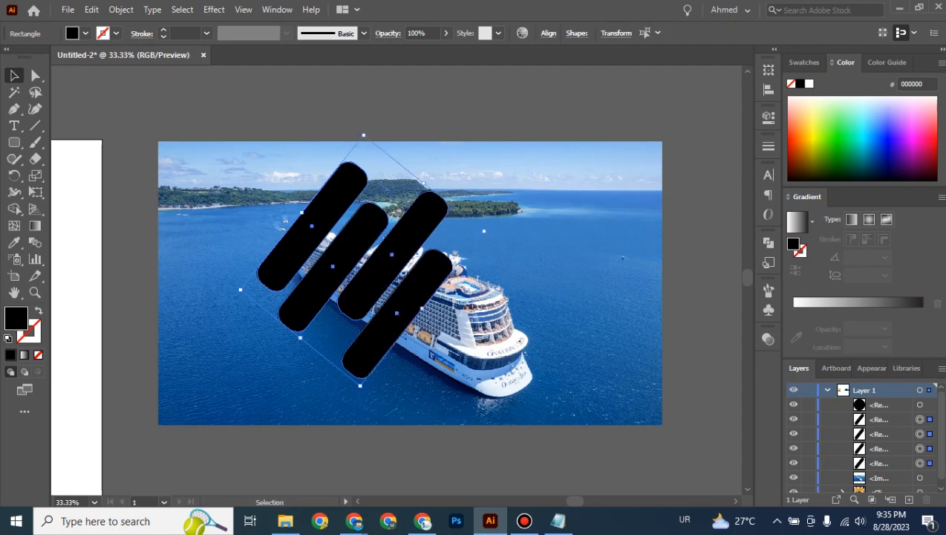
right_click(417, 218)
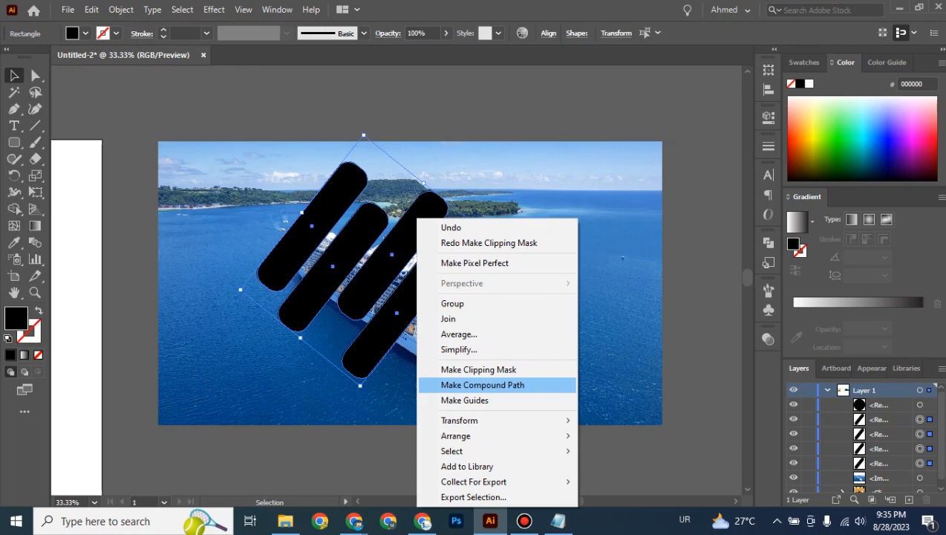
click(121, 9)
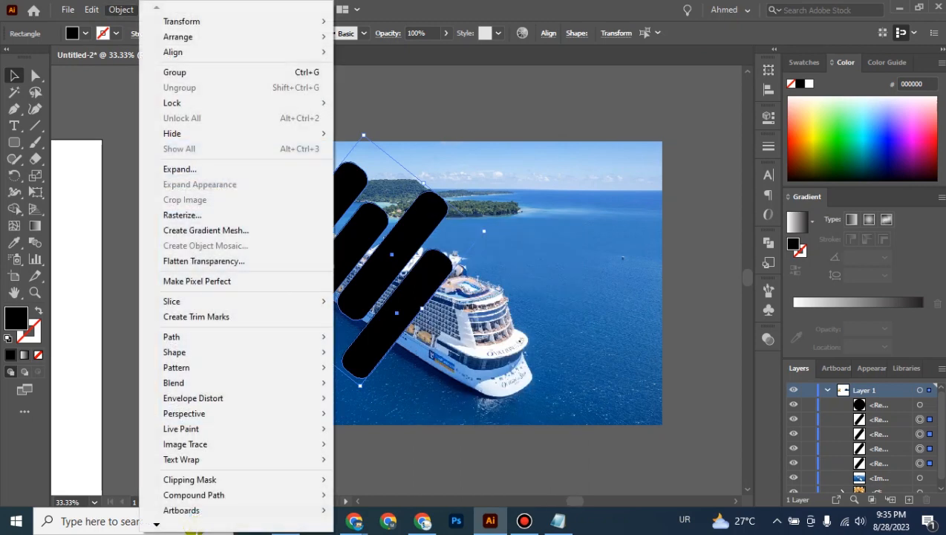
mouse_move(222, 495)
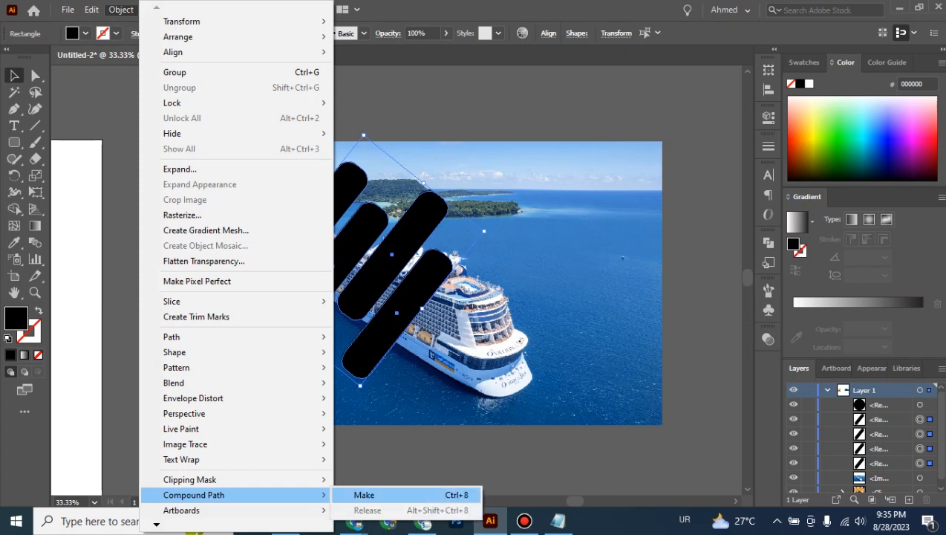
click(364, 494)
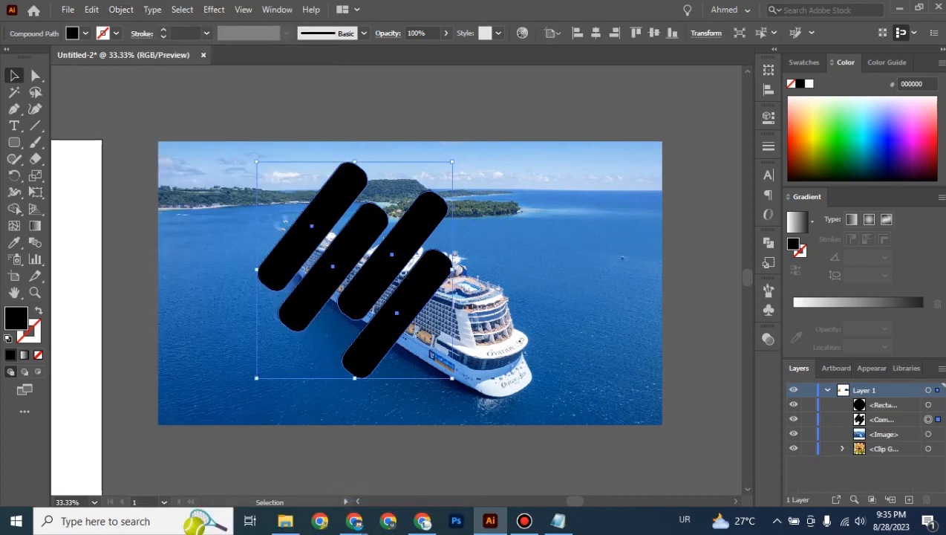
click(312, 459)
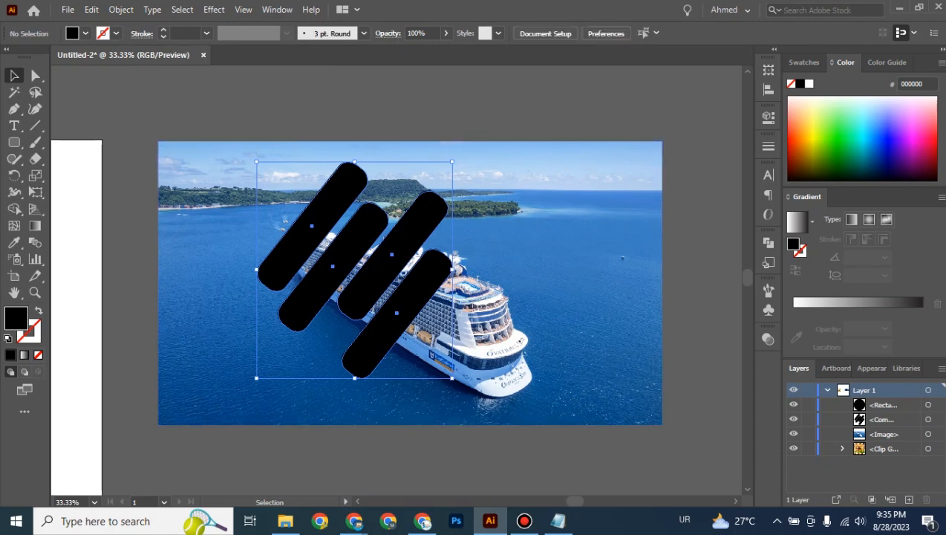
Move the compound path of four bars across so it sits over the middle of the ship
click(382, 269)
drag(382, 269, 419, 272)
Try to make a clipping mask with every object around the ship photo selected
drag(339, 102, 529, 454)
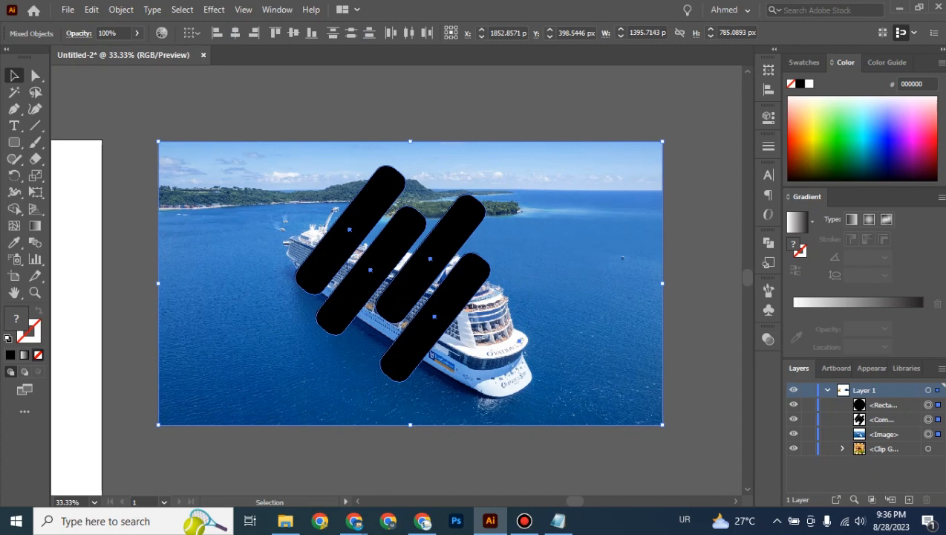
right_click(465, 292)
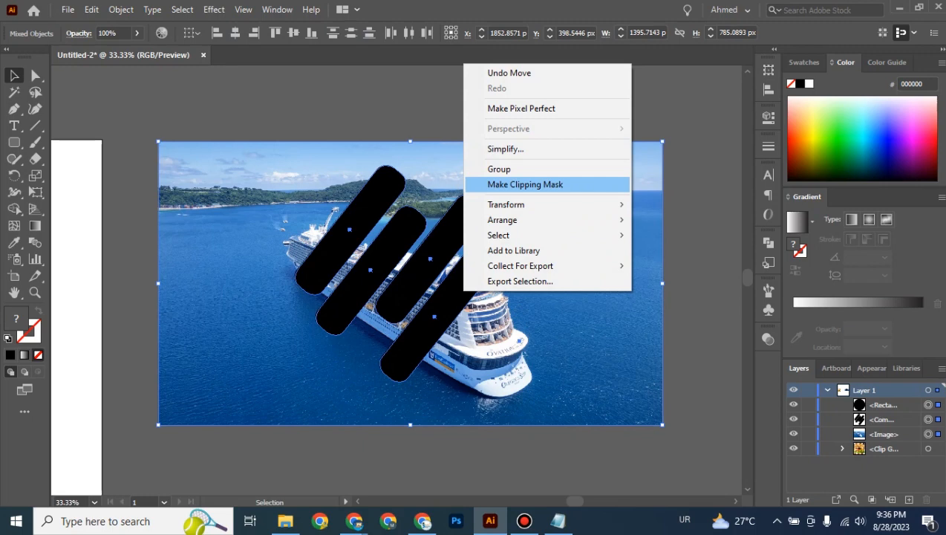
click(525, 184)
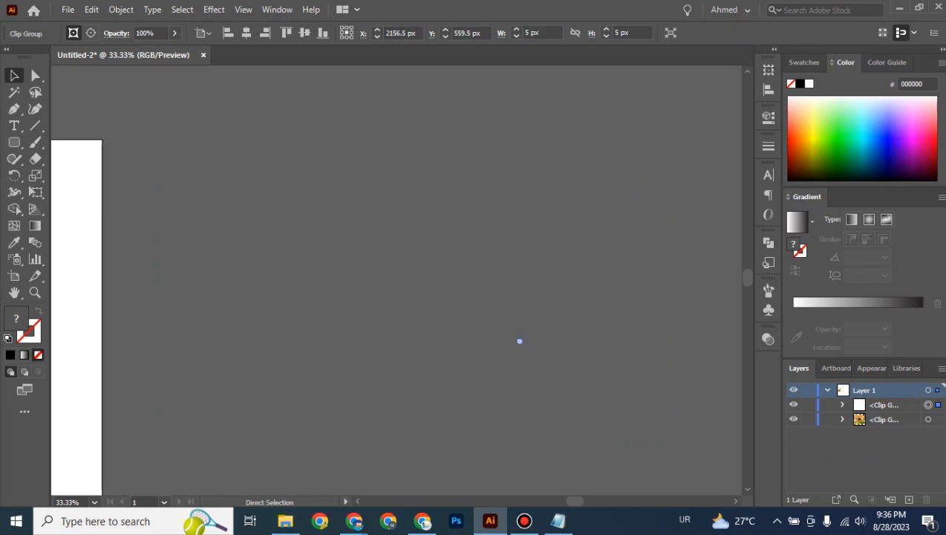
key(ctrl+z)
Move the ship photo and its bars onto the artboard and scale them down together to a photo width of about 950 px
drag(415, 290, 692, 286)
drag(620, 226, 444, 265)
drag(253, 176, 413, 265)
drag(545, 352, 366, 285)
click(609, 245)
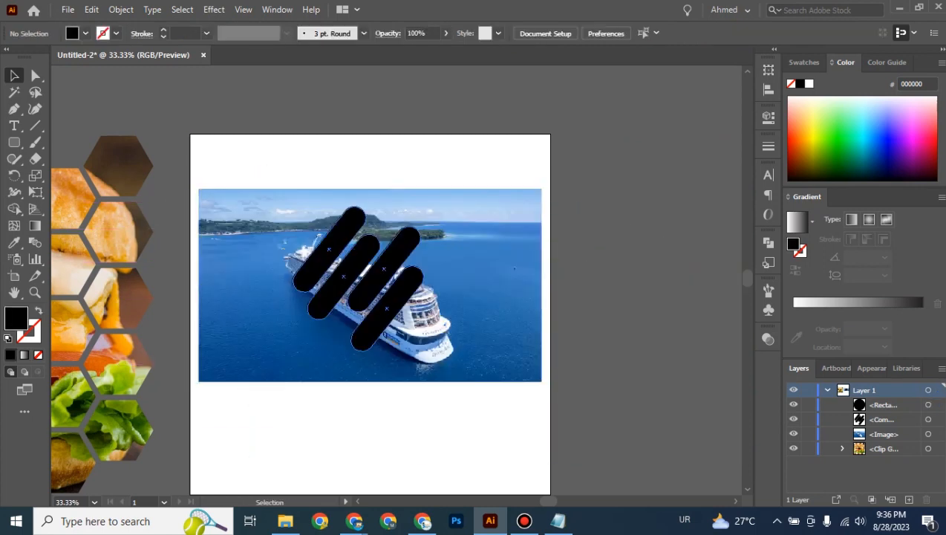
Examine the stray rectangle and the bars' compound path by hiding and showing each in the layer list
click(928, 419)
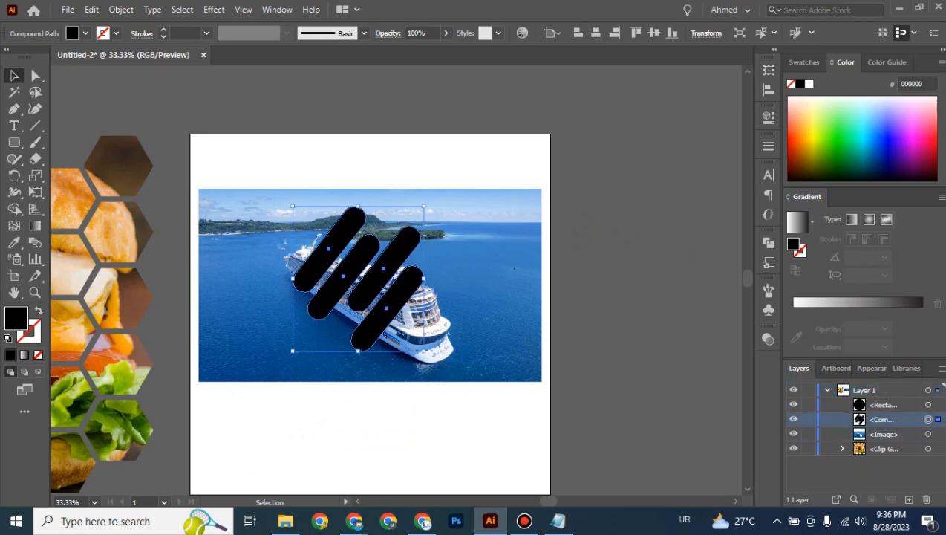
click(884, 405)
click(793, 405)
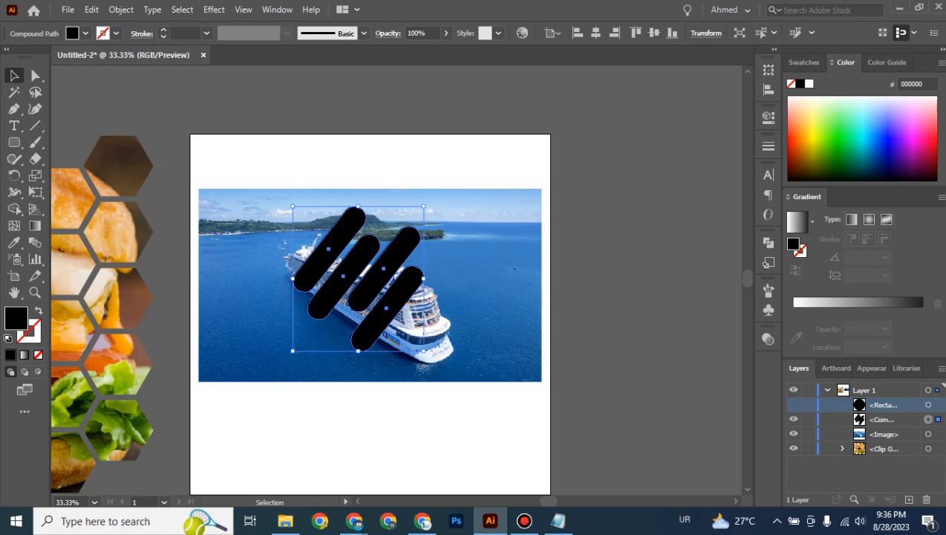
click(793, 405)
click(793, 405)
click(793, 404)
key(Delete)
key(ctrl+z)
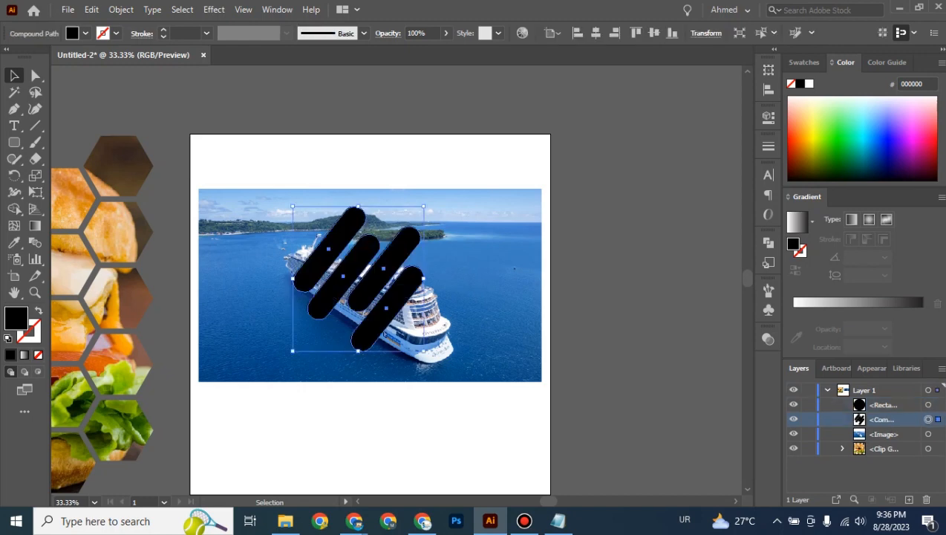
click(793, 419)
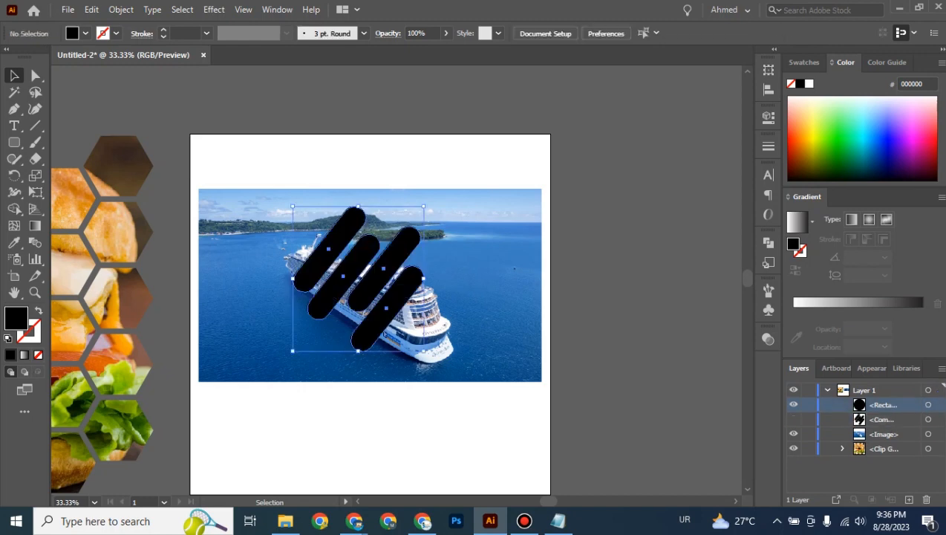
click(793, 419)
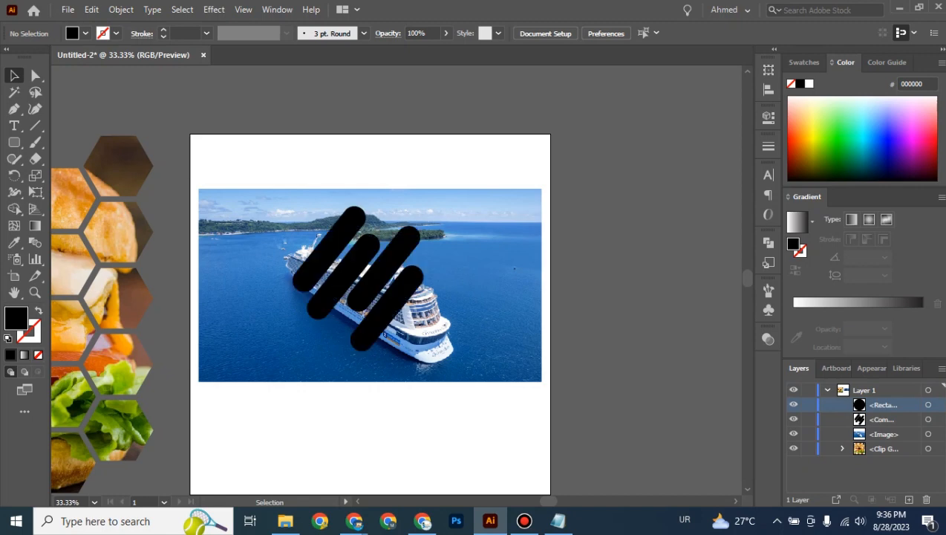
Make a clipping mask from only the four-bar compound path and the ship photo, leaving out the stray rectangle
click(928, 419)
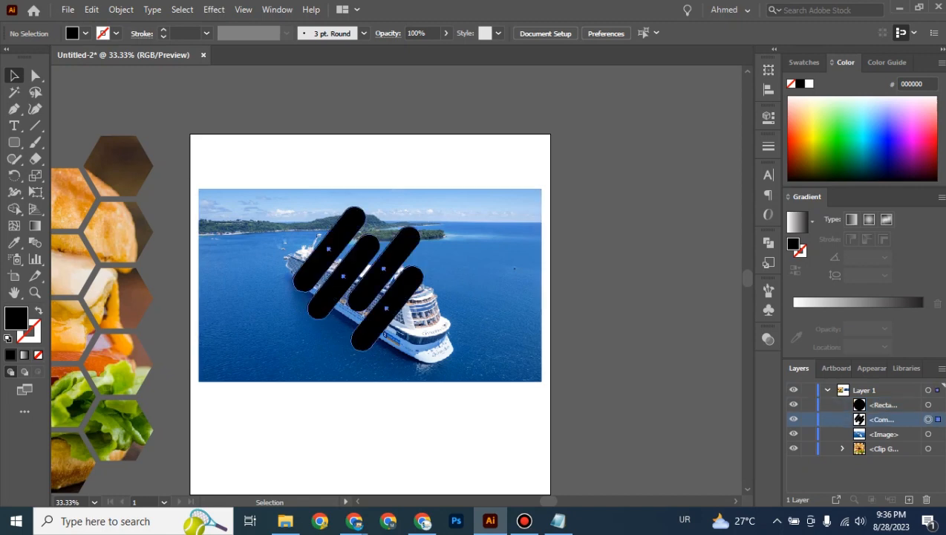
shift+click(443, 274)
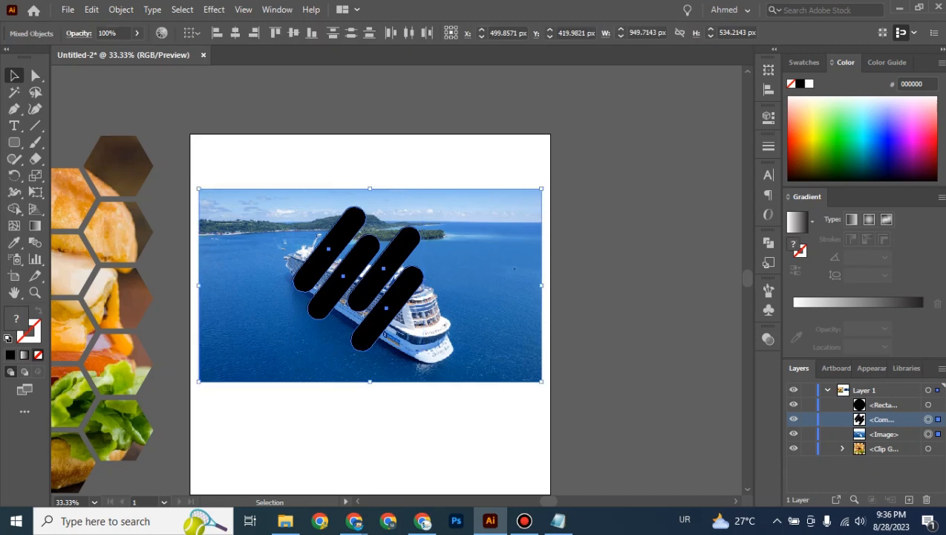
right_click(444, 274)
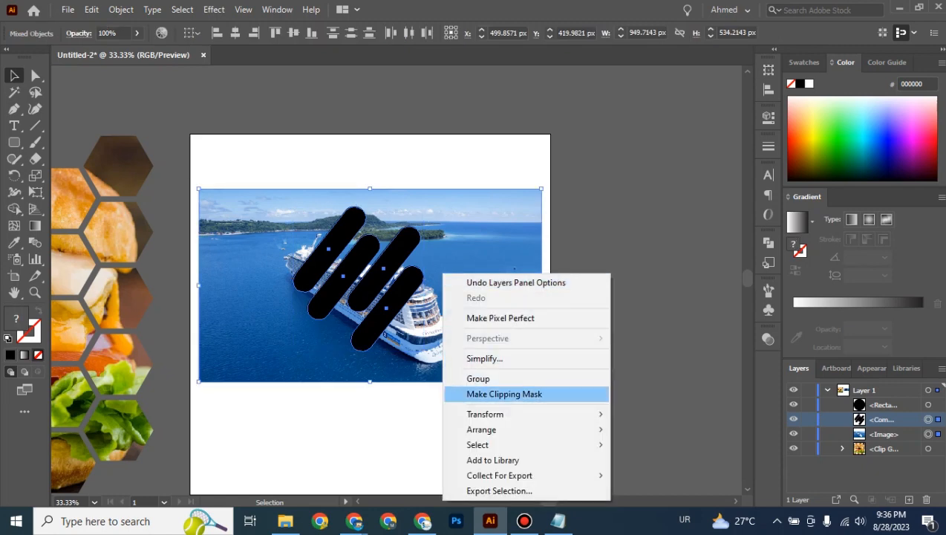
click(504, 393)
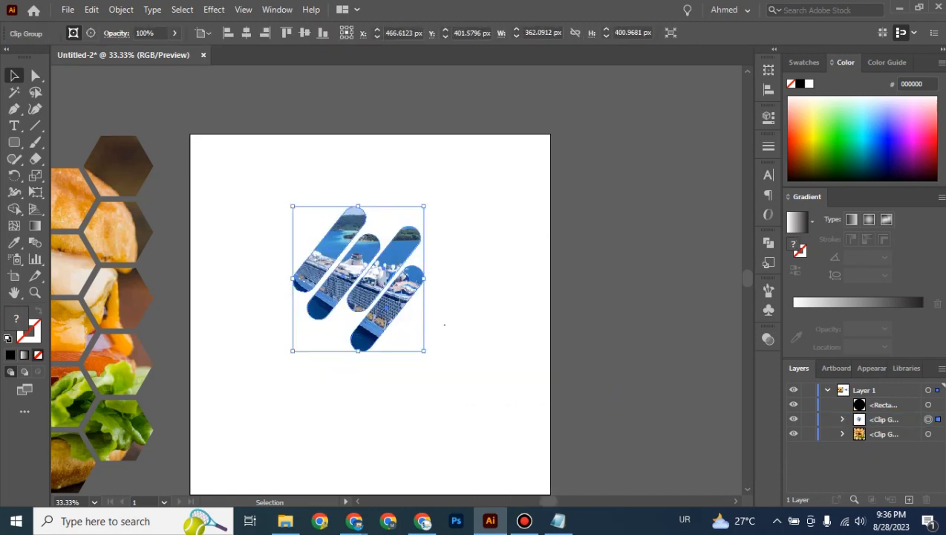
key(ctrl+shift+a)
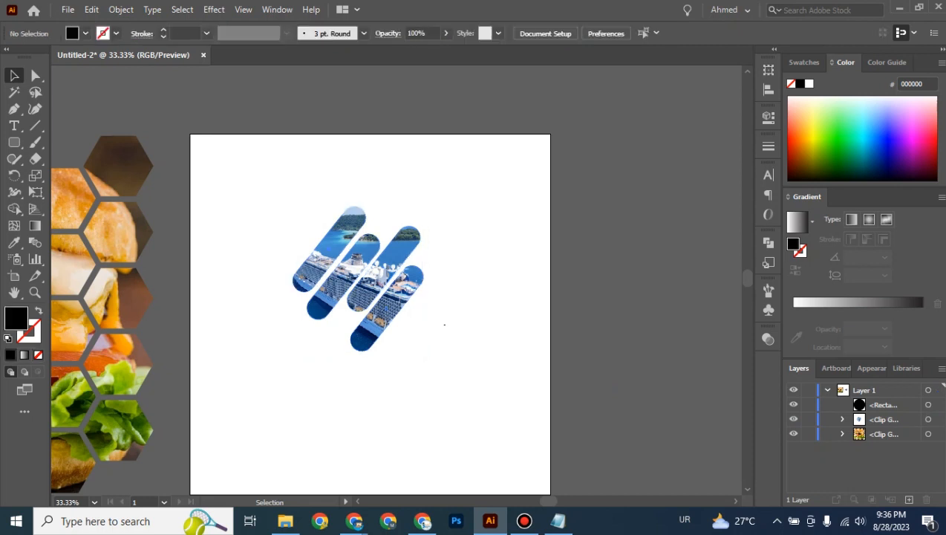
key(ctrl+equal)
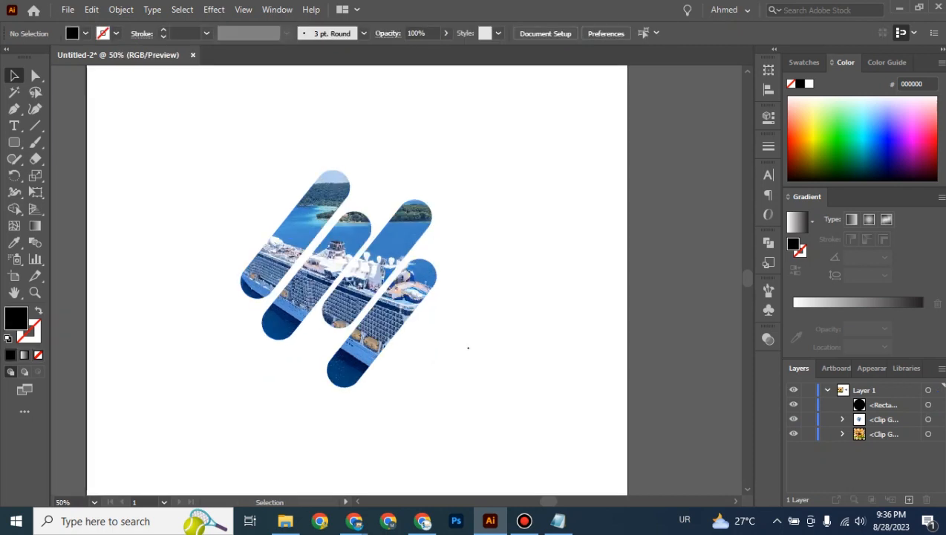
drag(376, 287, 389, 257)
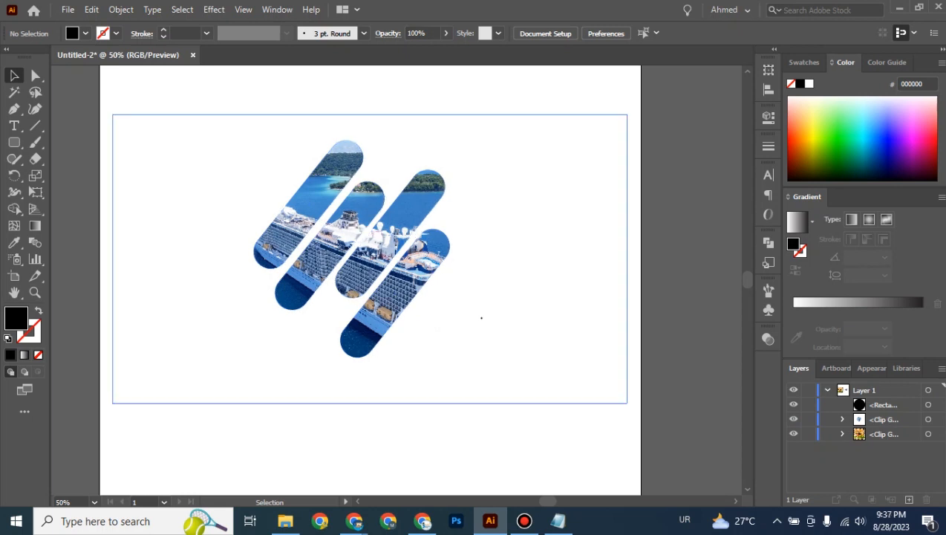
Switch to the Google Meet call in Chrome to read the in-call messages, and return to Illustrator
mouse_move(354, 520)
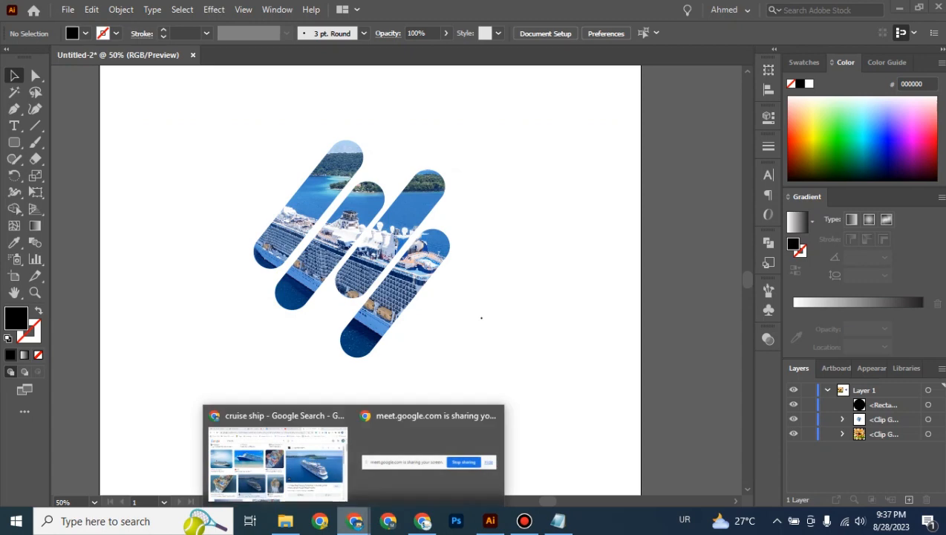
click(277, 464)
click(315, 12)
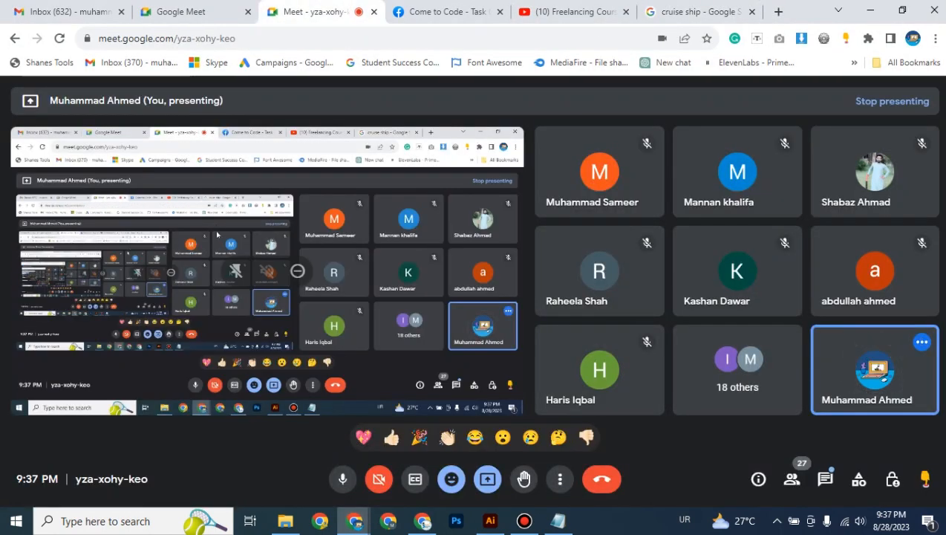
click(825, 479)
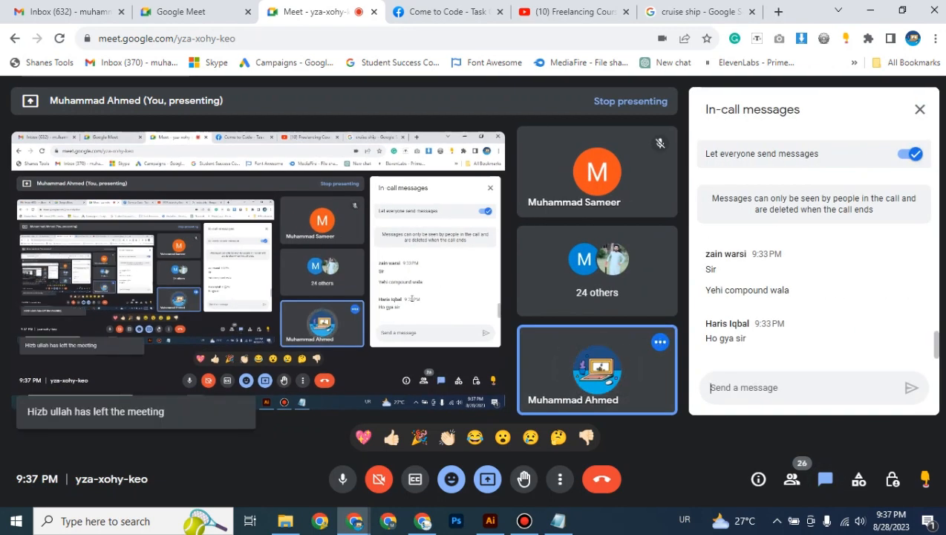
click(920, 109)
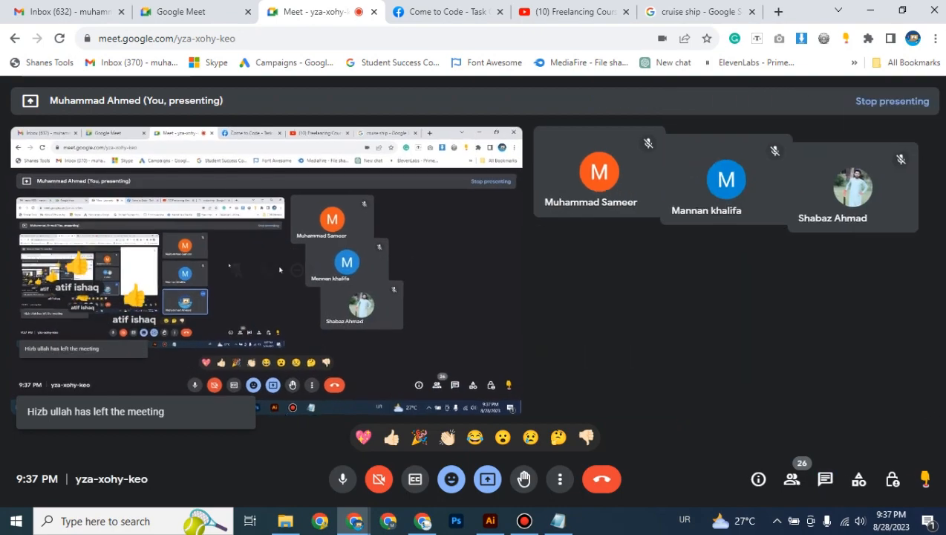
click(490, 520)
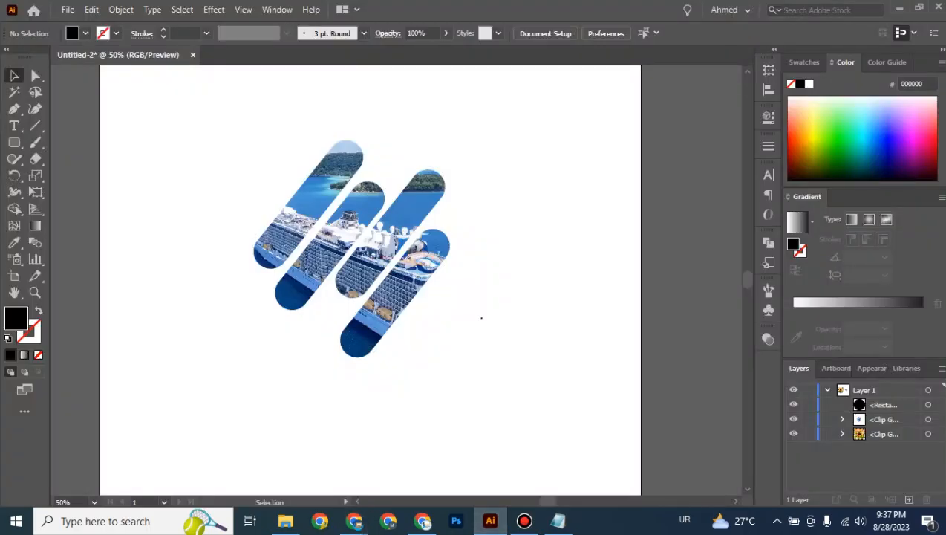
Release the ship's clipping mask and delete the four-bar compound path, keeping the full photo on the artboard
key(ctrl+minus)
key(ctrl+minus)
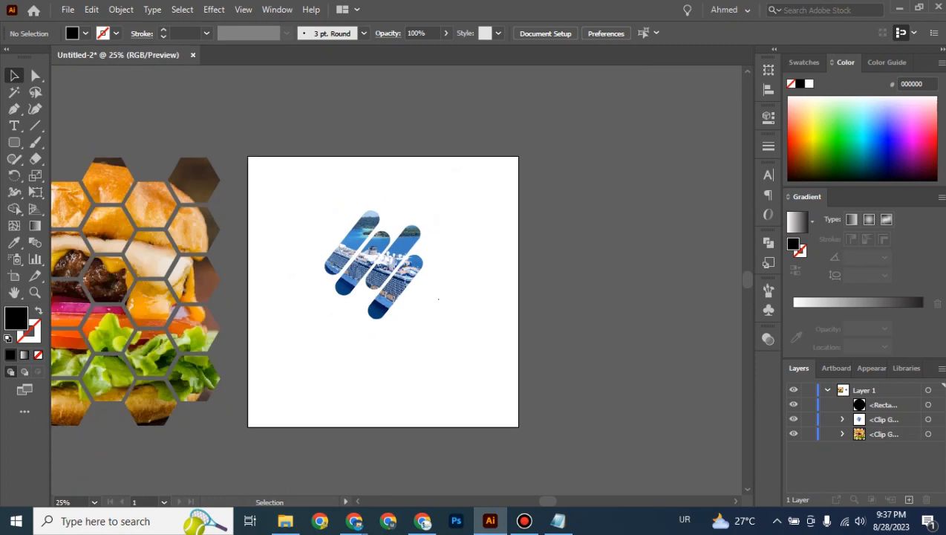
click(401, 293)
right_click(401, 292)
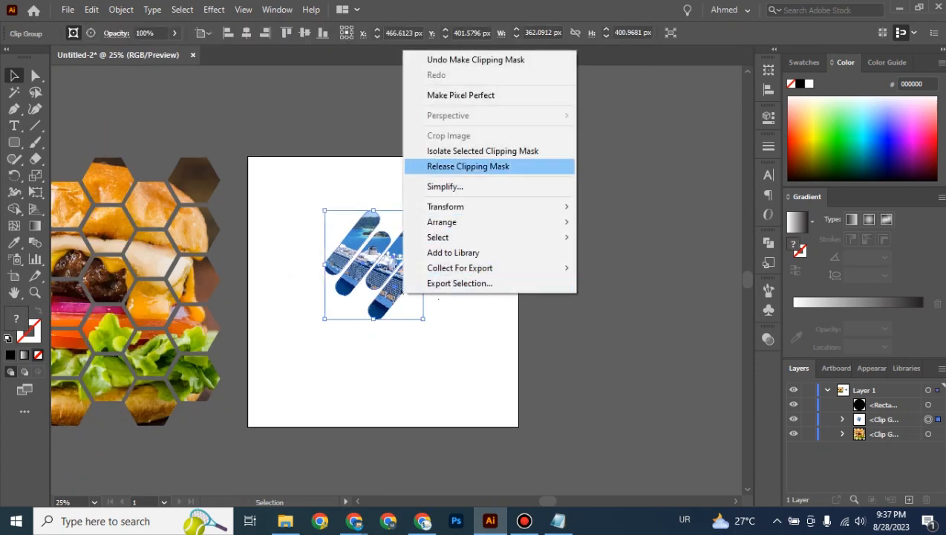
click(460, 166)
click(587, 200)
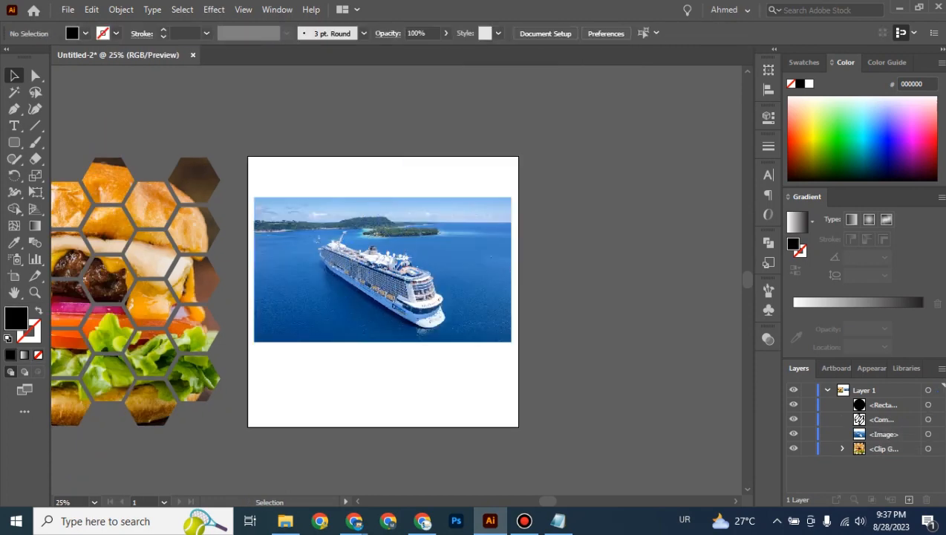
click(929, 419)
key(Delete)
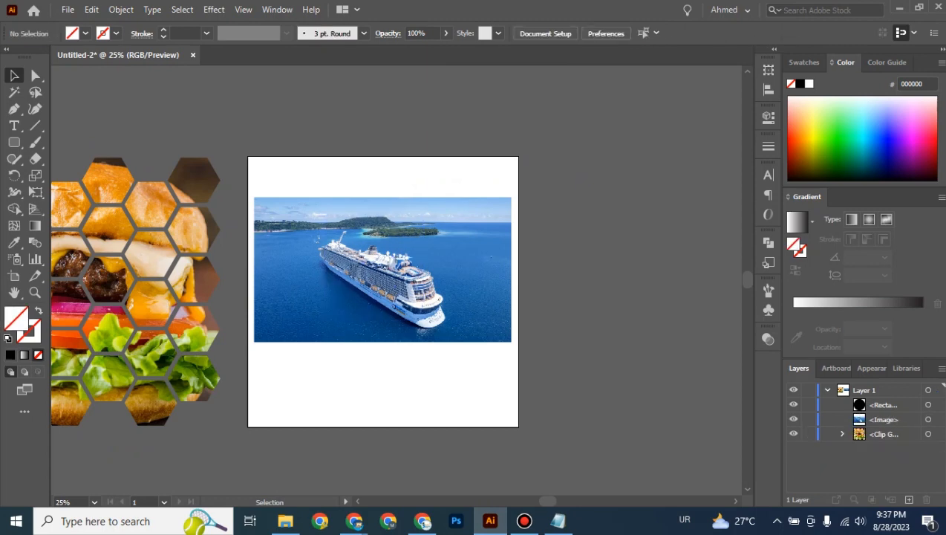
Look for the stray rectangle around the artboard by hiding and showing it in the layer list
key(ctrl+minus)
key(ctrl+minus)
click(793, 405)
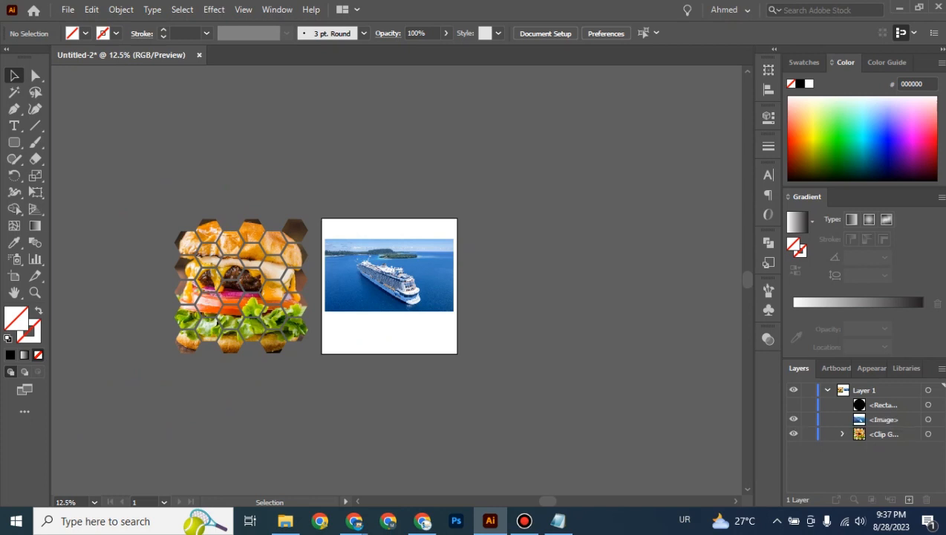
click(793, 405)
key(ctrl+plus)
key(ctrl+plus)
key(ctrl+plus)
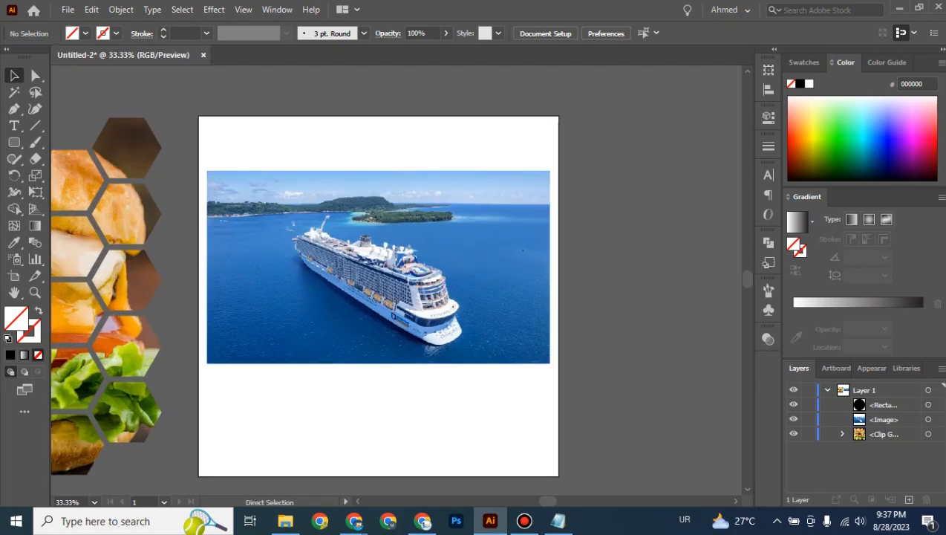
key(ctrl+plus)
key(ctrl+minus)
key(ctrl+minus)
key(ctrl+minus)
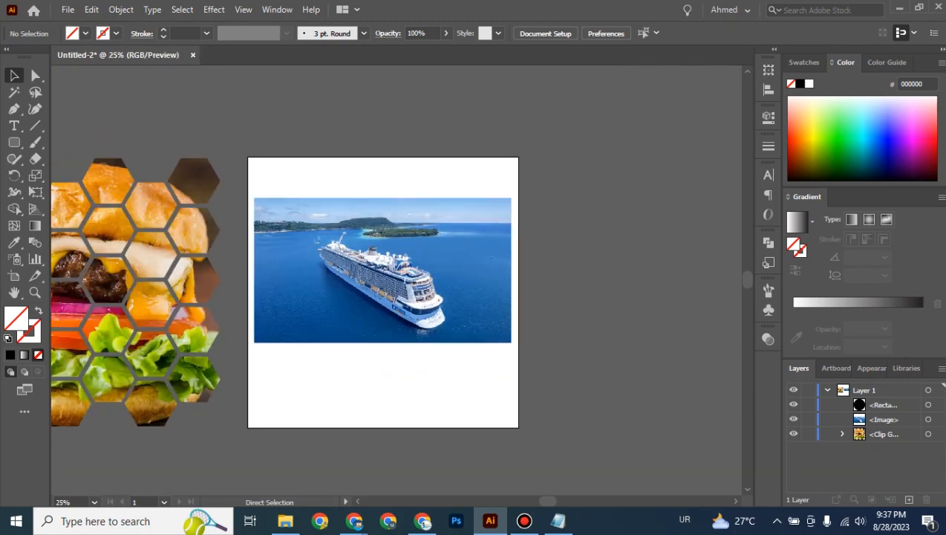
Add the English point text "CRUISE SHIP" over the ship photo, with each word on its own line
key(ctrl+plus)
key(ctrl+plus)
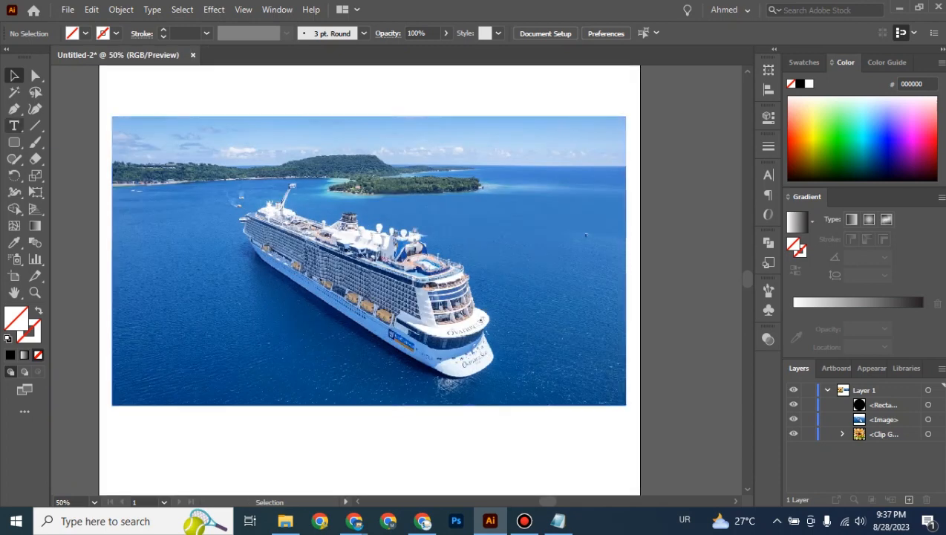
click(14, 126)
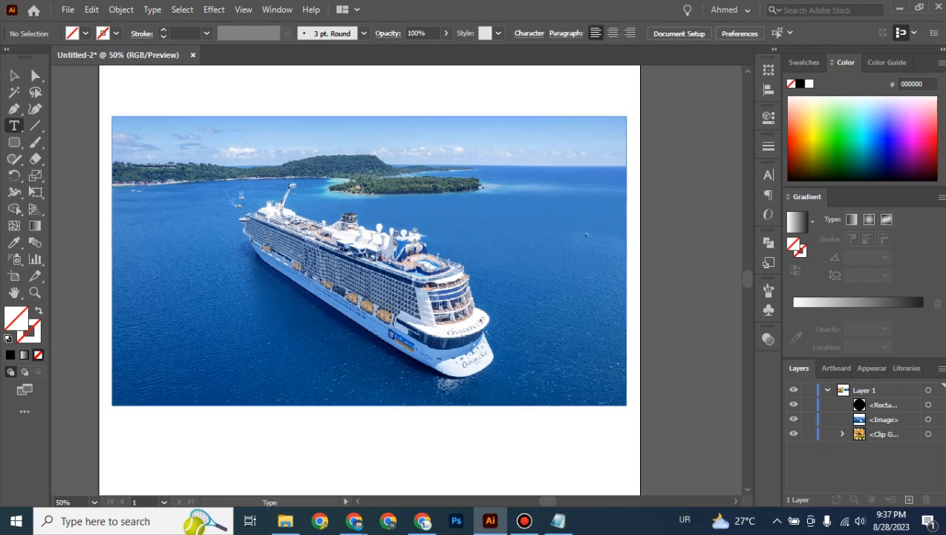
click(429, 205)
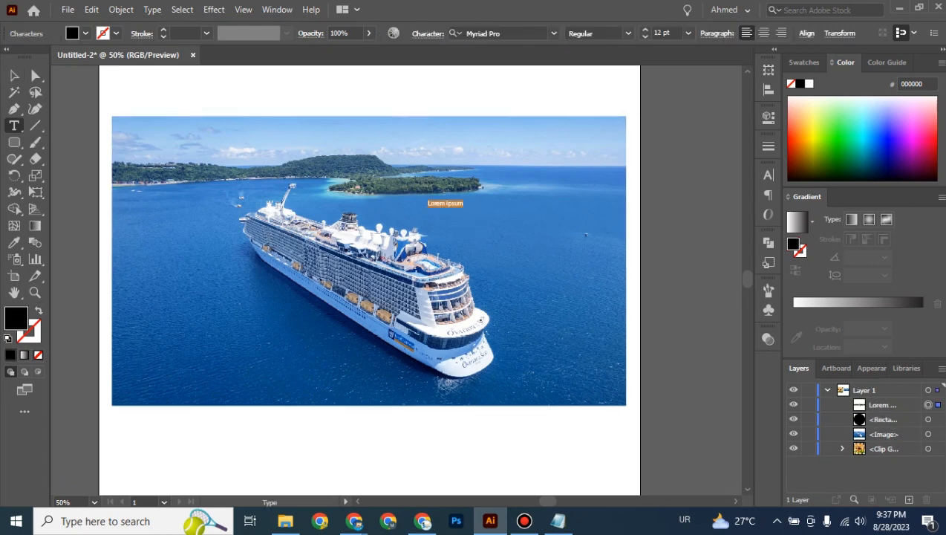
text(ثدم)
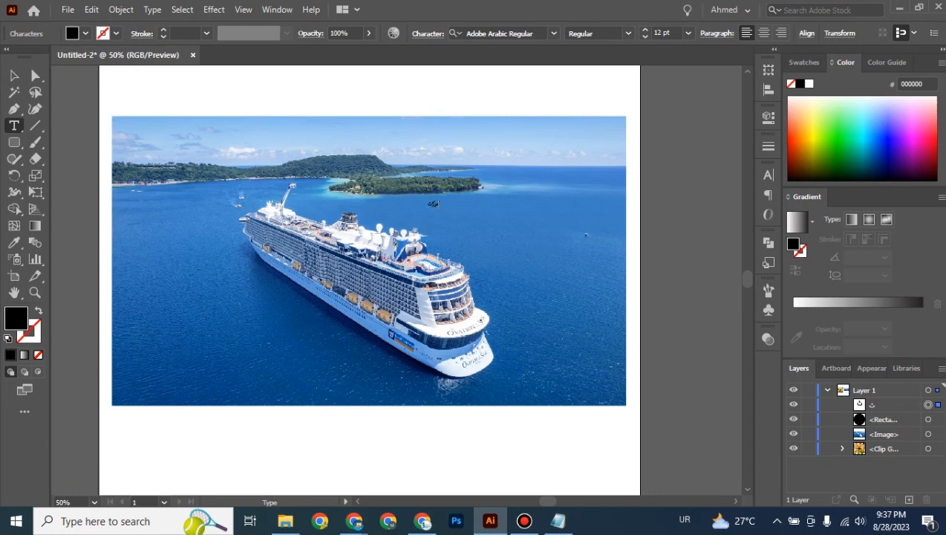
key(ctrl+a)
key(super+space)
text(CRUISE SHIP)
key(Left)
key(Left)
key(Left)
key(Left)
key(Return)
key(Escape)
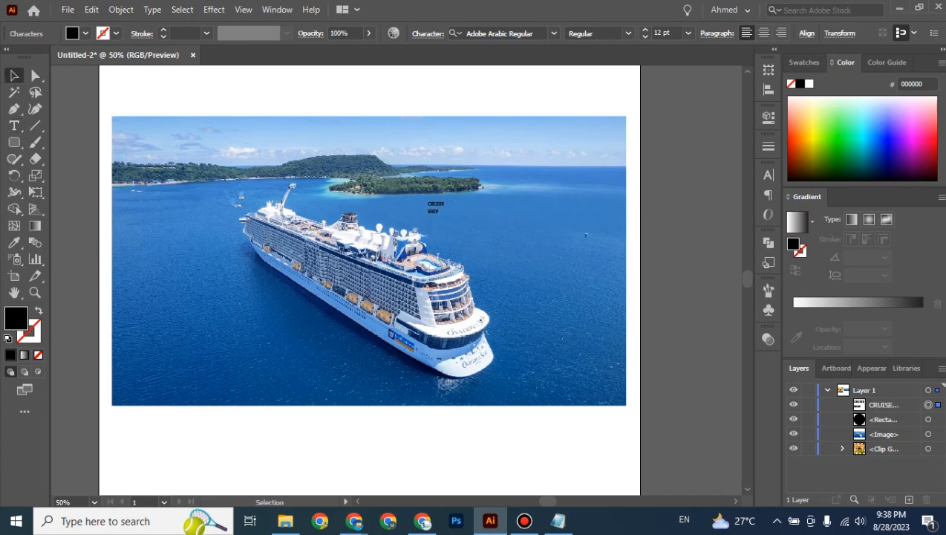
Enlarge the CRUISE SHIP text to about 105 pt and place it over the left half of the photo
drag(446, 216, 594, 365)
drag(529, 237, 276, 256)
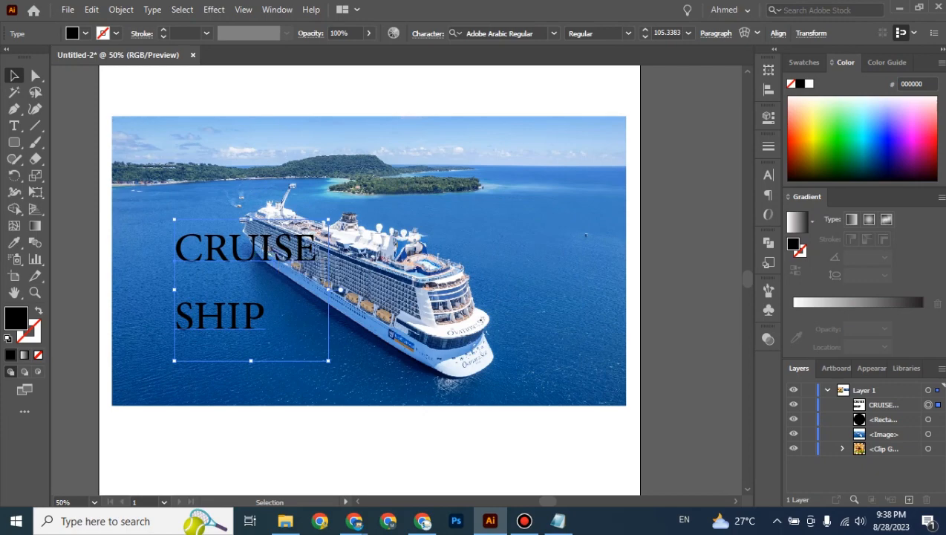
Set the CRUISE SHIP text's font to Impact and move the text right and slightly up over the ship
click(505, 33)
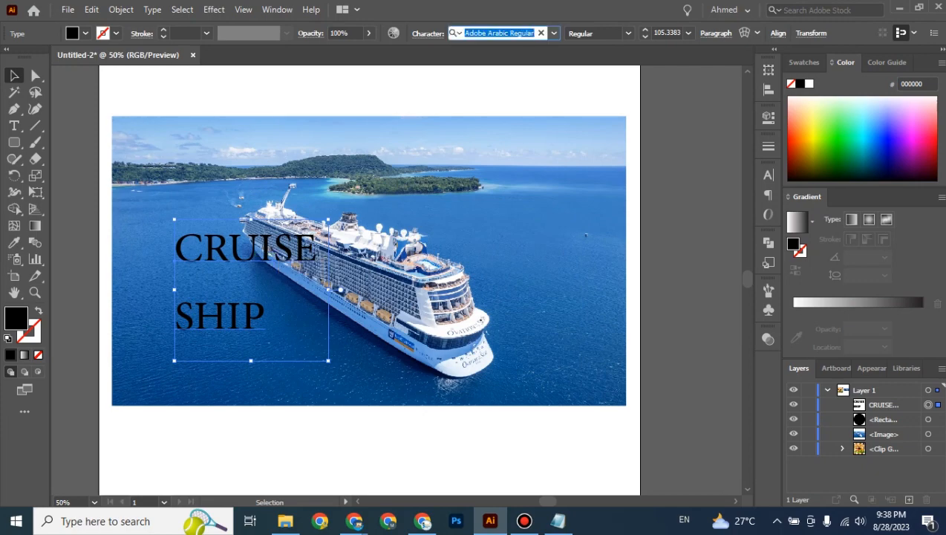
text(impact)
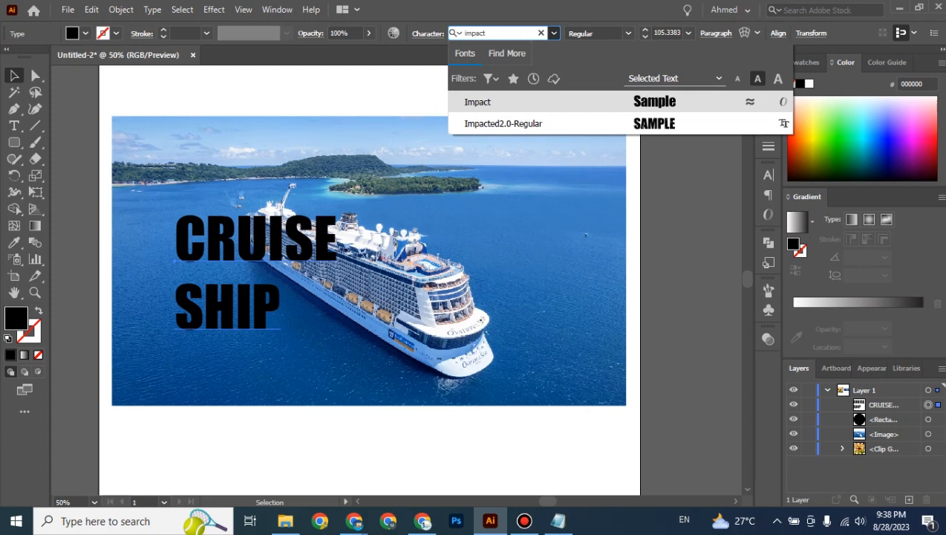
key(Return)
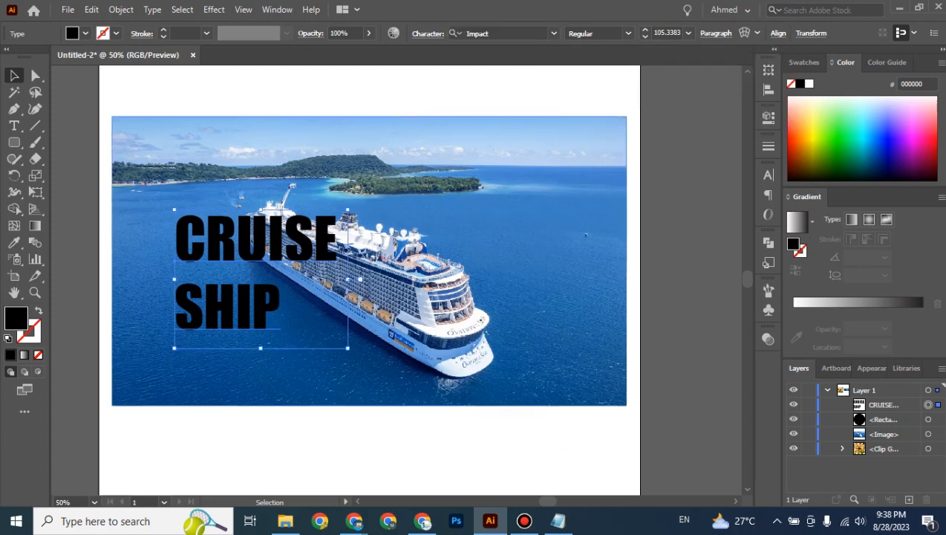
drag(269, 245, 326, 225)
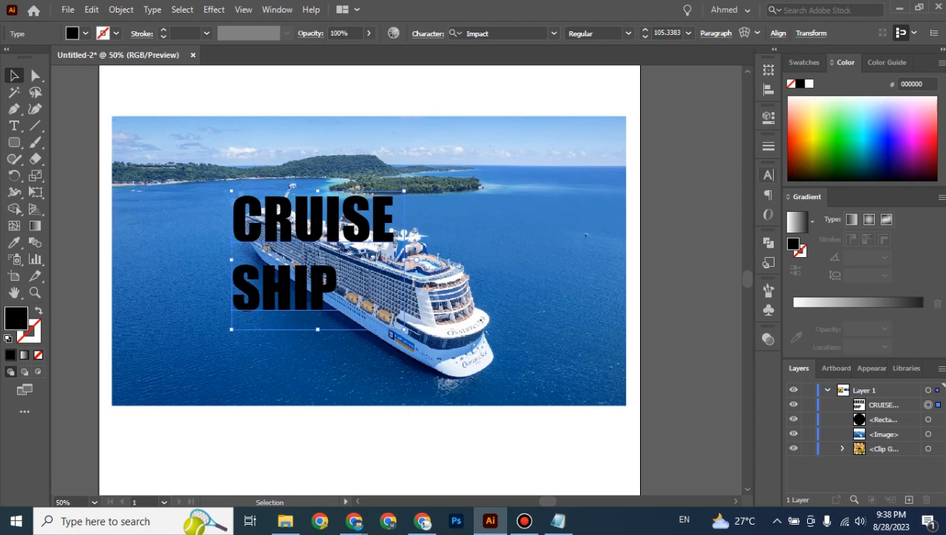
Tighten the leading of the CRUISE SHIP text to 94 pt
click(768, 174)
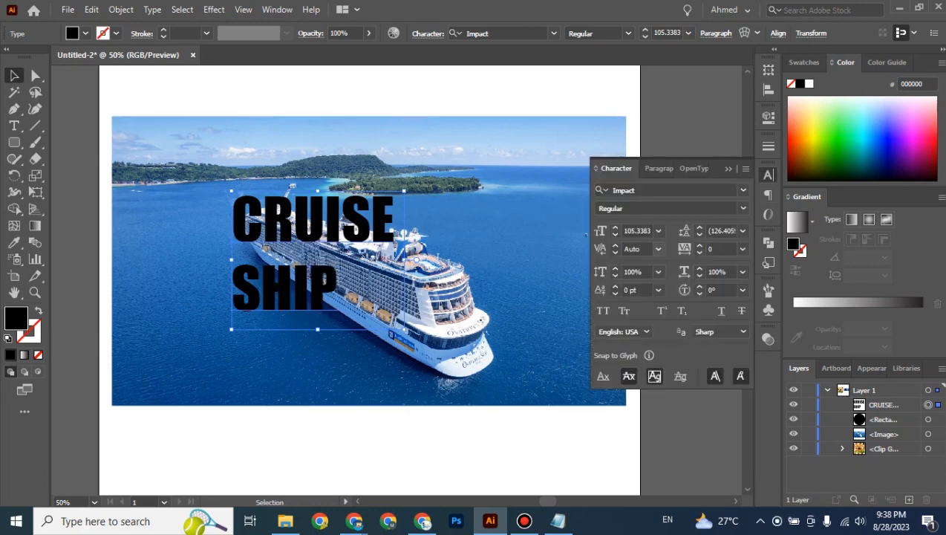
click(699, 235)
click(699, 235)
click(699, 234)
click(699, 234)
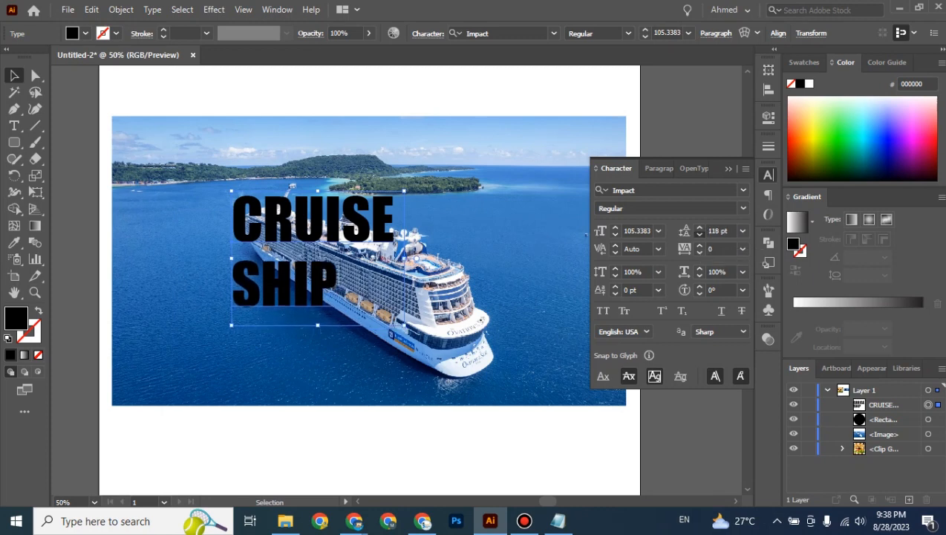
click(699, 235)
click(698, 235)
click(699, 235)
click(699, 234)
click(698, 235)
click(698, 235)
click(698, 234)
click(699, 235)
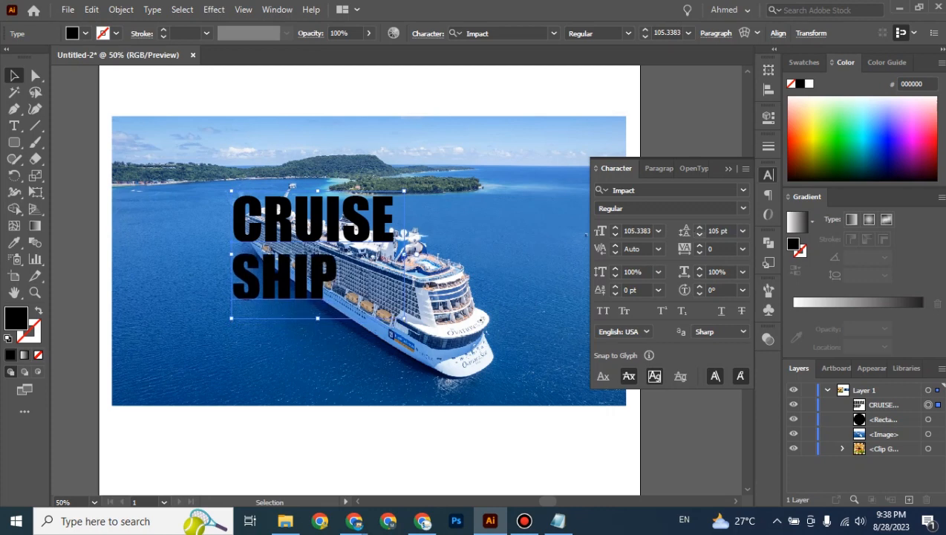
click(699, 234)
click(698, 234)
click(699, 235)
click(699, 235)
click(699, 234)
click(698, 235)
click(698, 234)
click(698, 235)
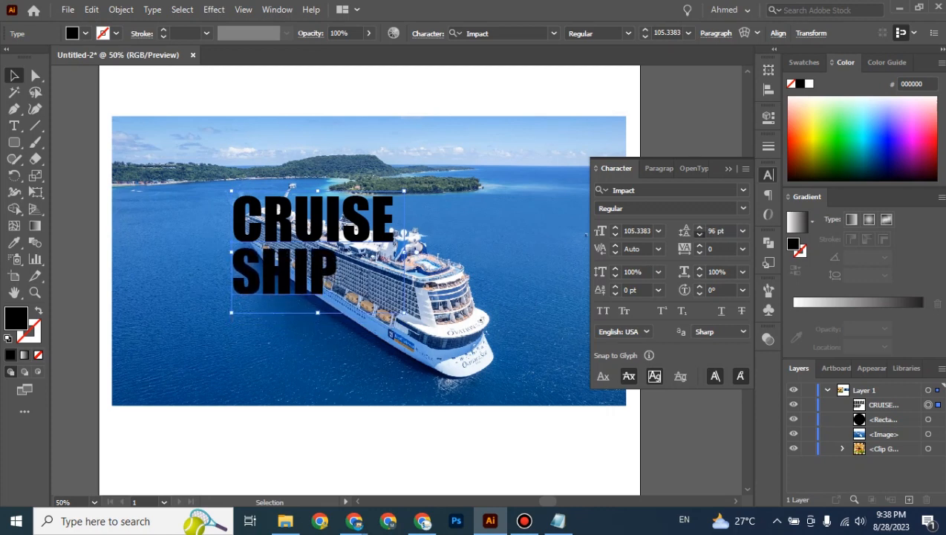
click(699, 235)
click(698, 234)
key(ctrl+shift+a)
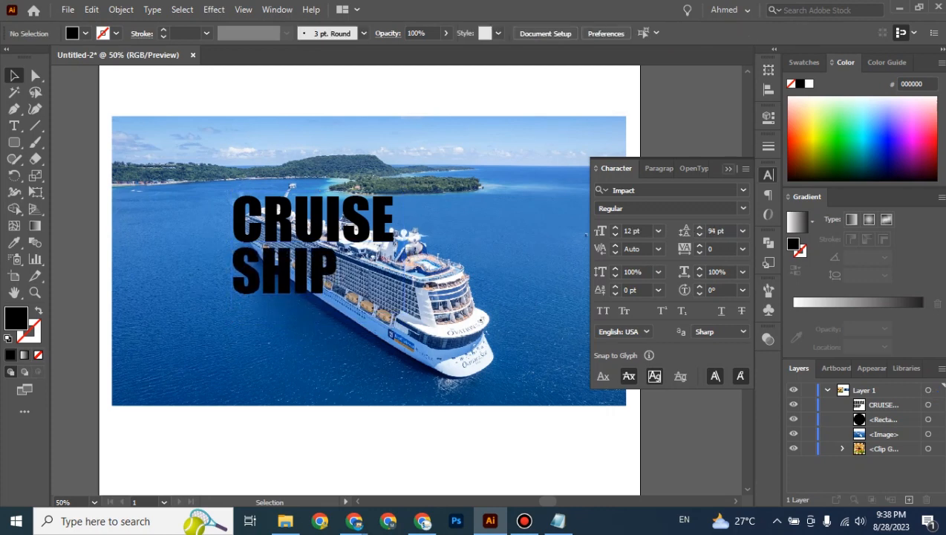
click(769, 174)
Enlarge the CRUISE SHIP text to about 208 pt and move it over the middle of the ship photo
click(335, 224)
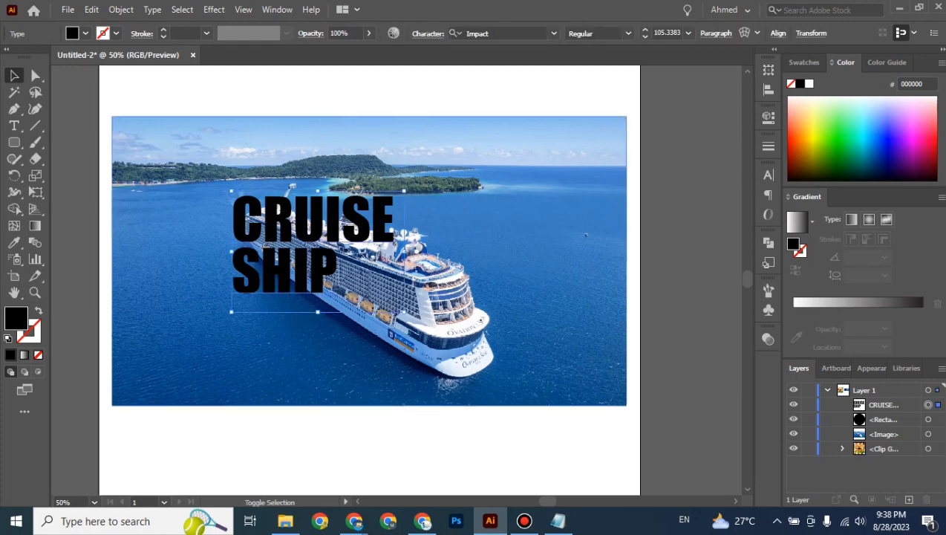
drag(403, 312, 509, 385)
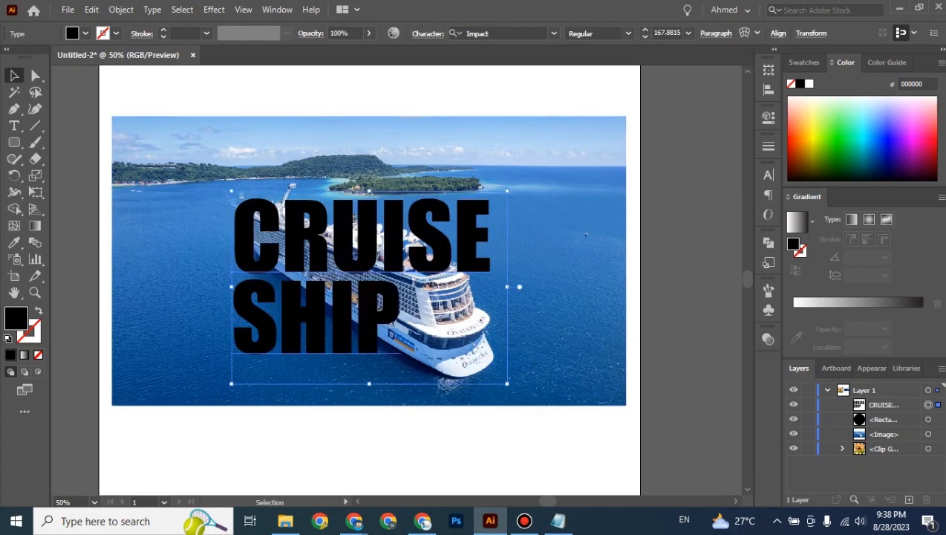
drag(231, 191, 164, 144)
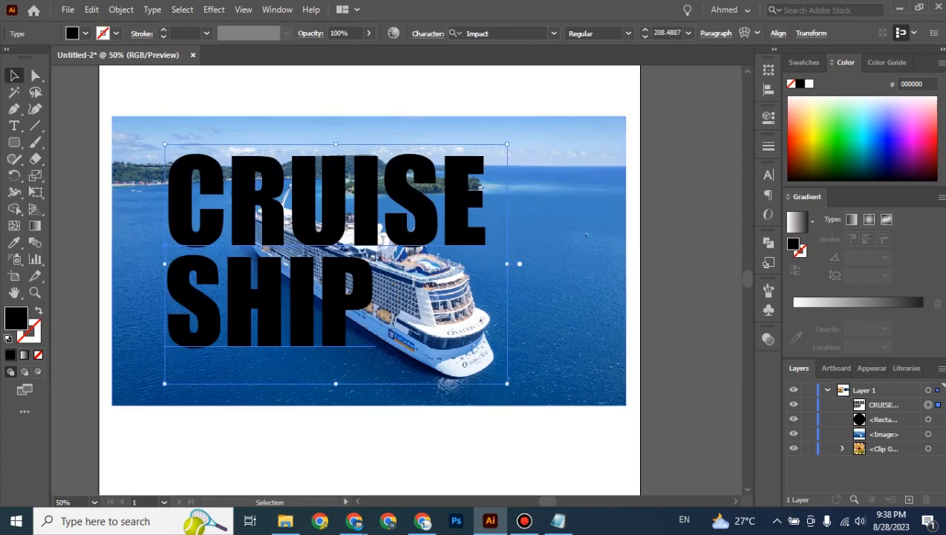
drag(367, 225, 416, 249)
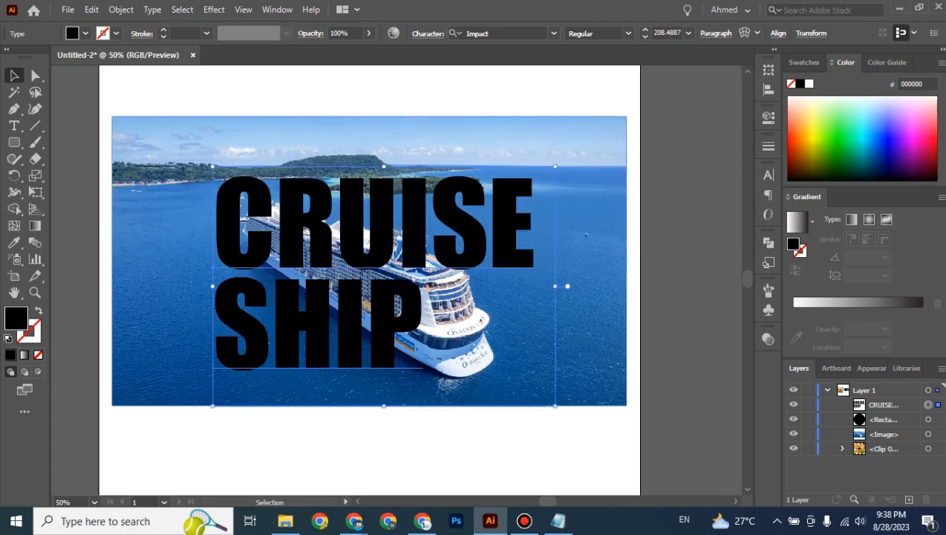
click(687, 253)
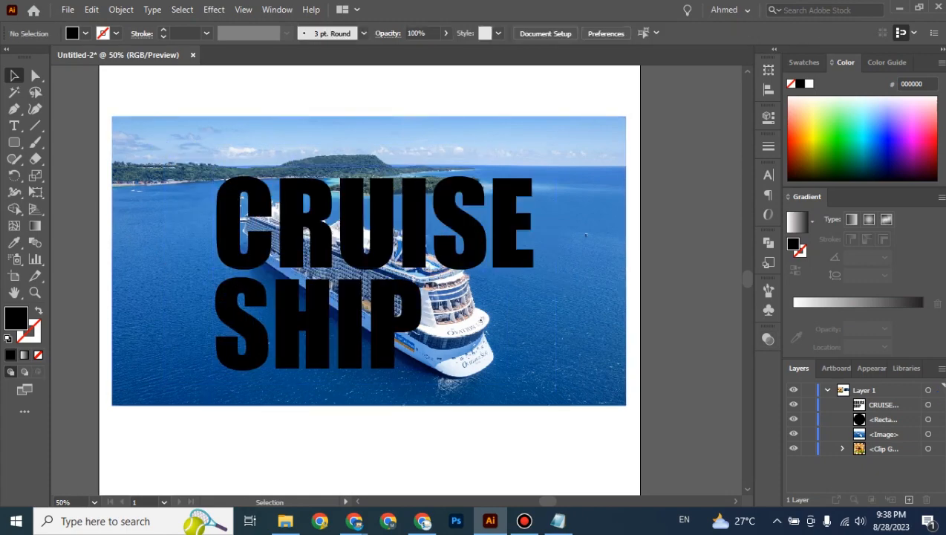
Move the CRUISE SHIP text below the rectangle in the stacking order and use it as a clipping mask on the ship photo
click(889, 404)
drag(885, 404, 885, 427)
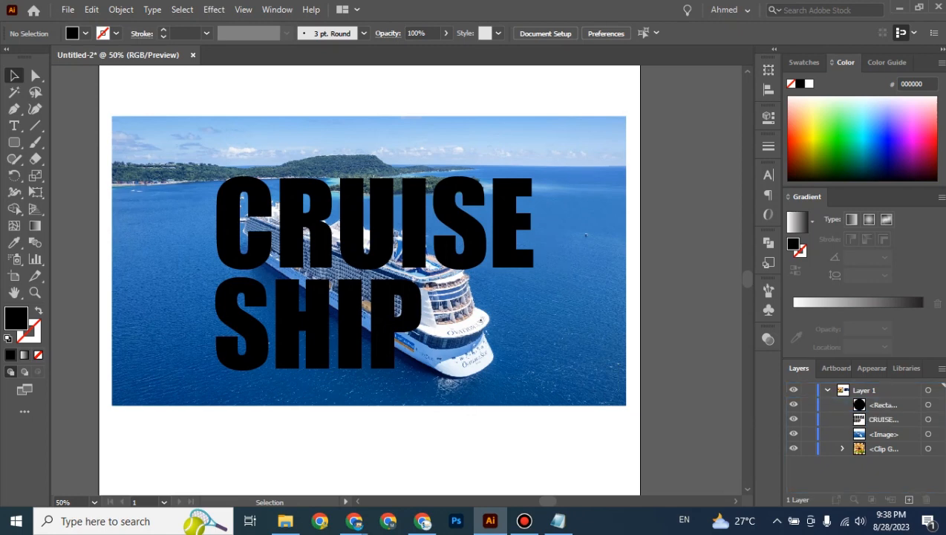
click(557, 304)
shift+click(412, 306)
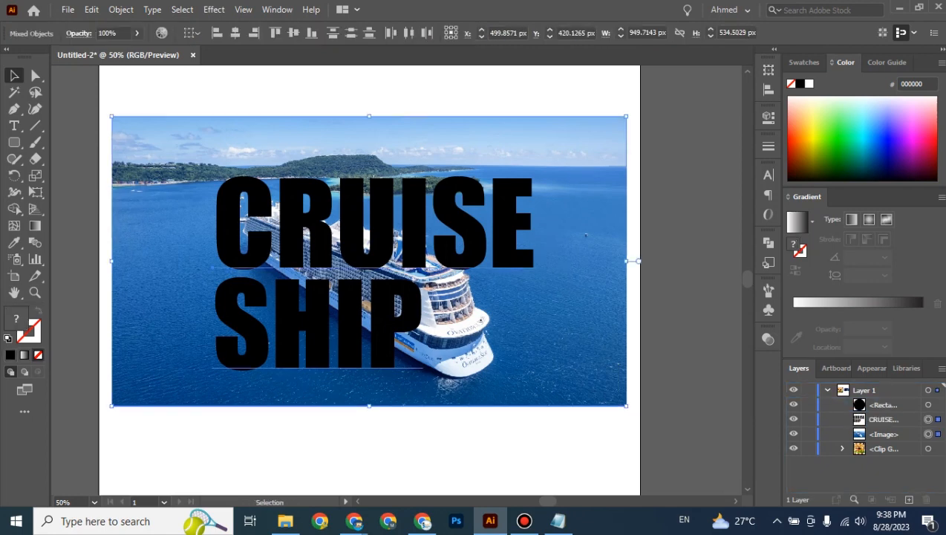
right_click(503, 236)
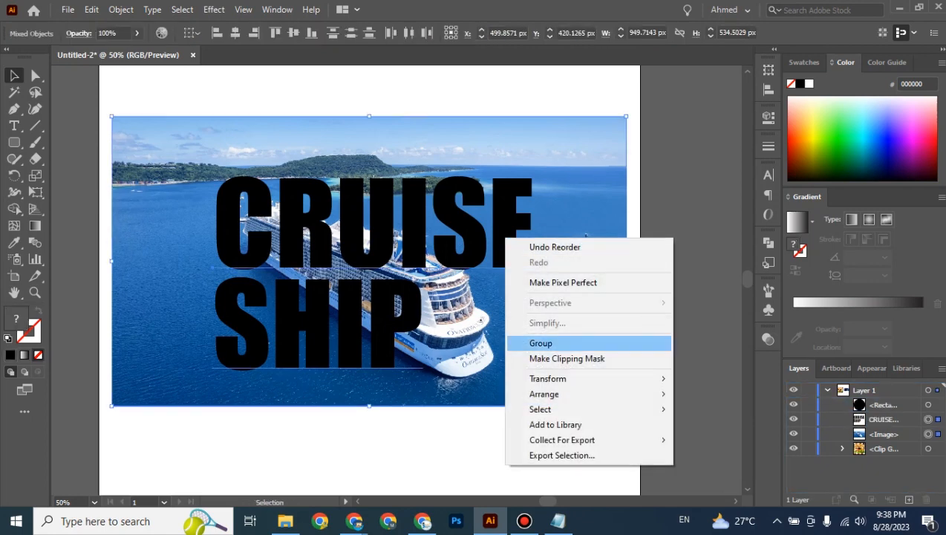
click(549, 357)
key(ctrl+shift+a)
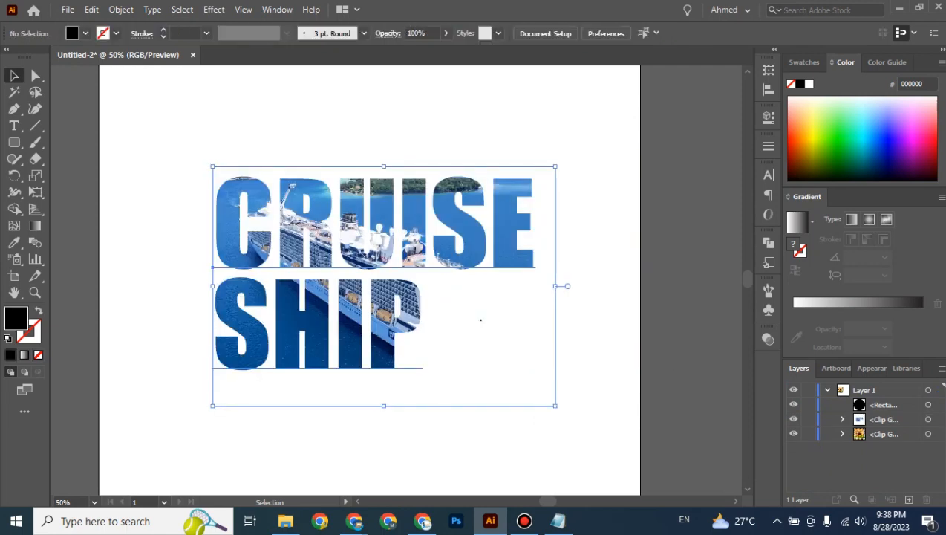
Shift only the ship photo inside the CRUISE SHIP clip group slightly to the left, leaving the text mask in place
key(ctrl+minus)
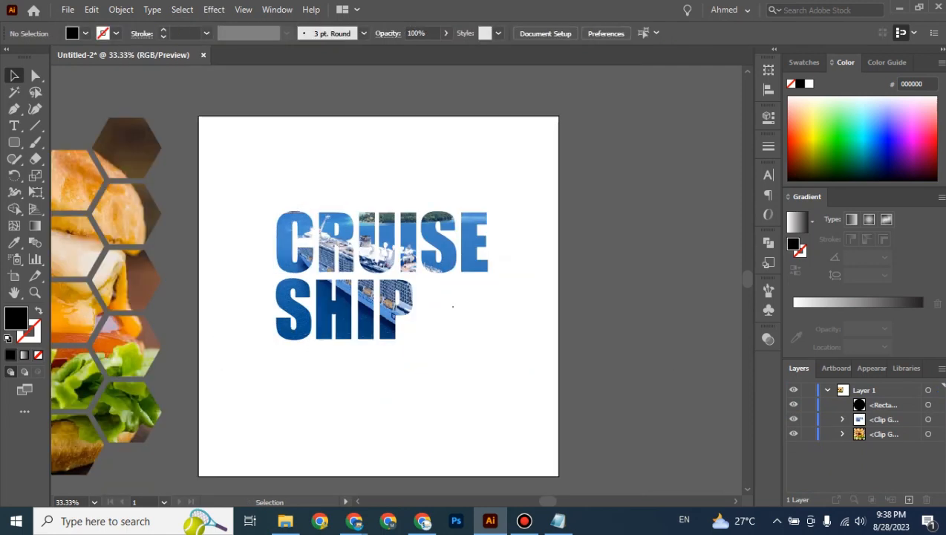
key(ctrl+plus)
key(ctrl+plus)
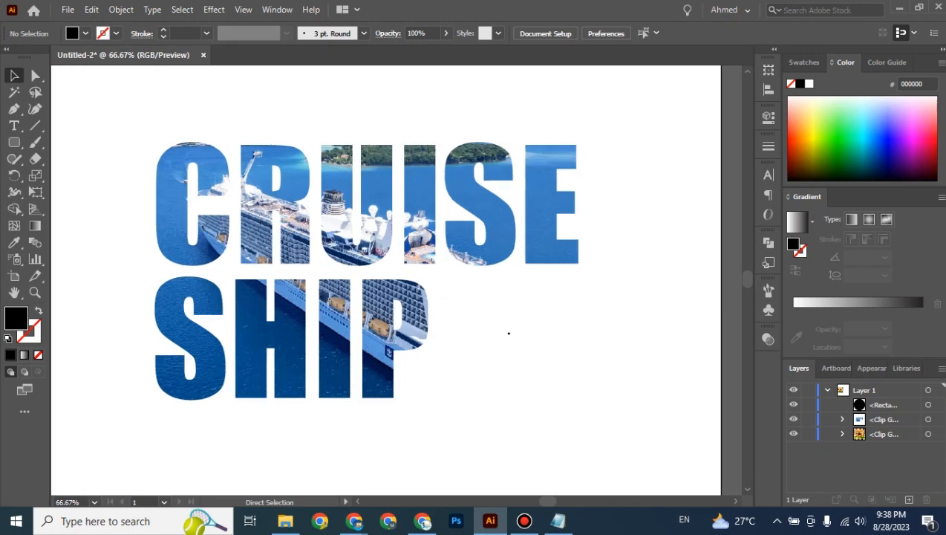
key(ctrl+minus)
key(ctrl+minus)
key(ctrl+minus)
key(ctrl+plus)
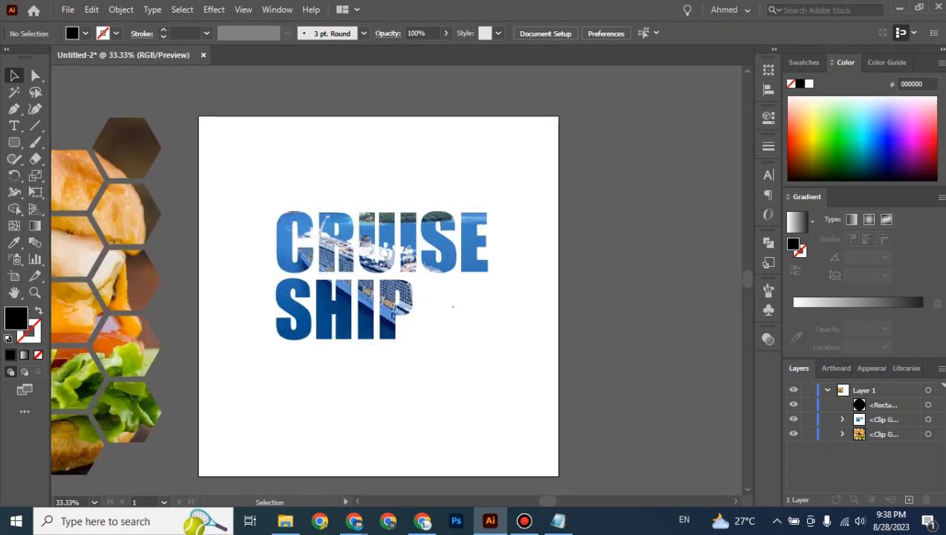
click(460, 266)
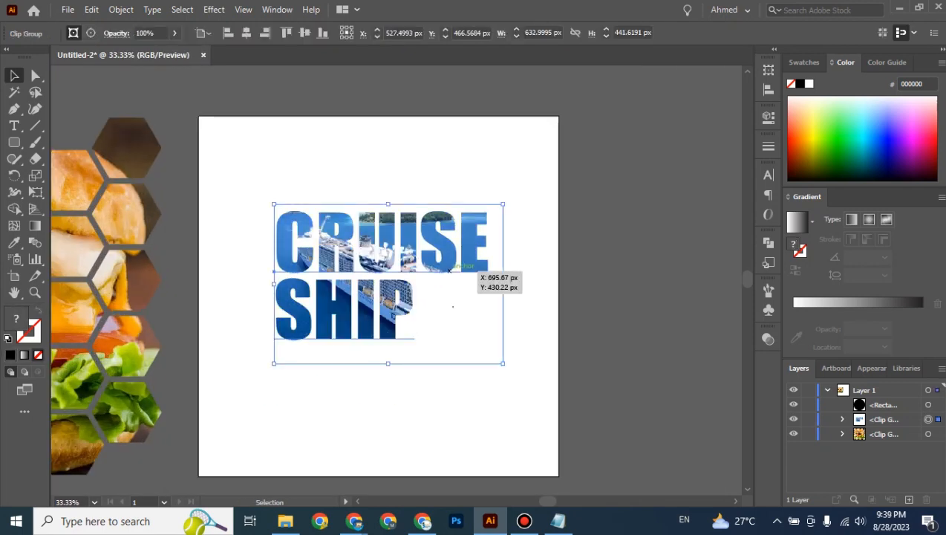
click(842, 419)
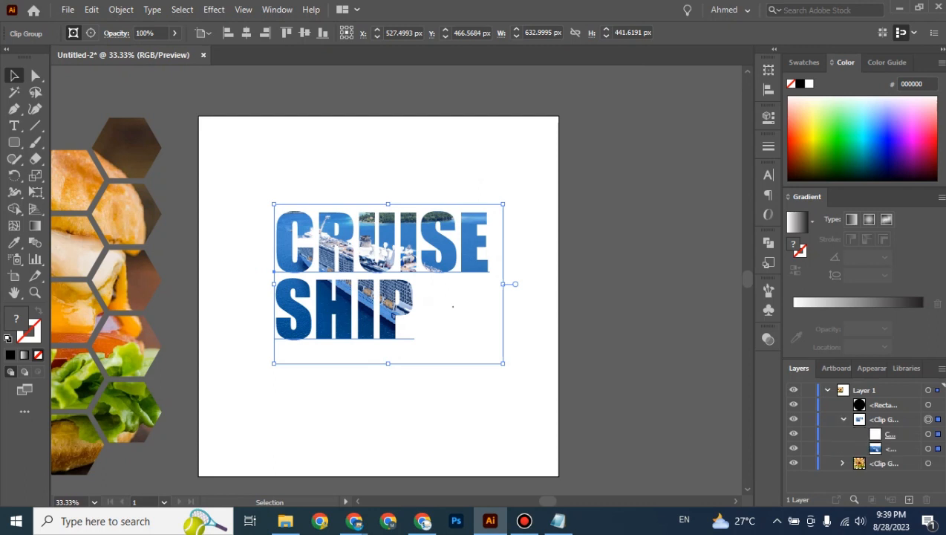
click(928, 448)
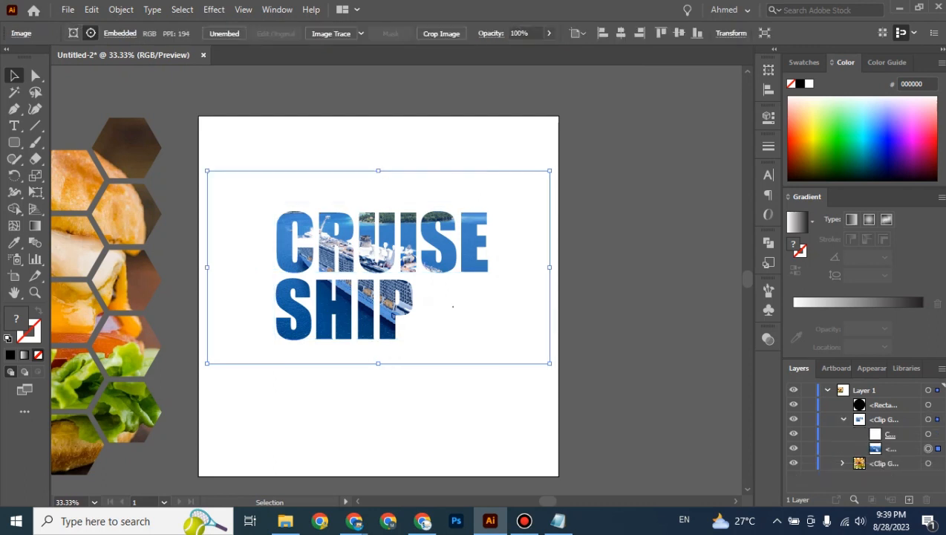
mouse_move(518, 334)
mouse_down()
mouse_move(499, 334)
mouse_move(515, 338)
mouse_up()
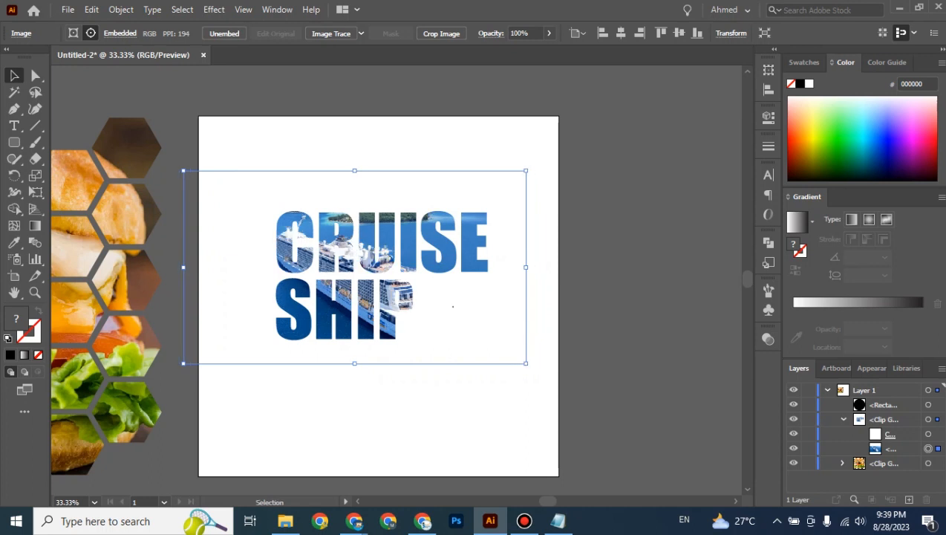
key(ctrl+shift+a)
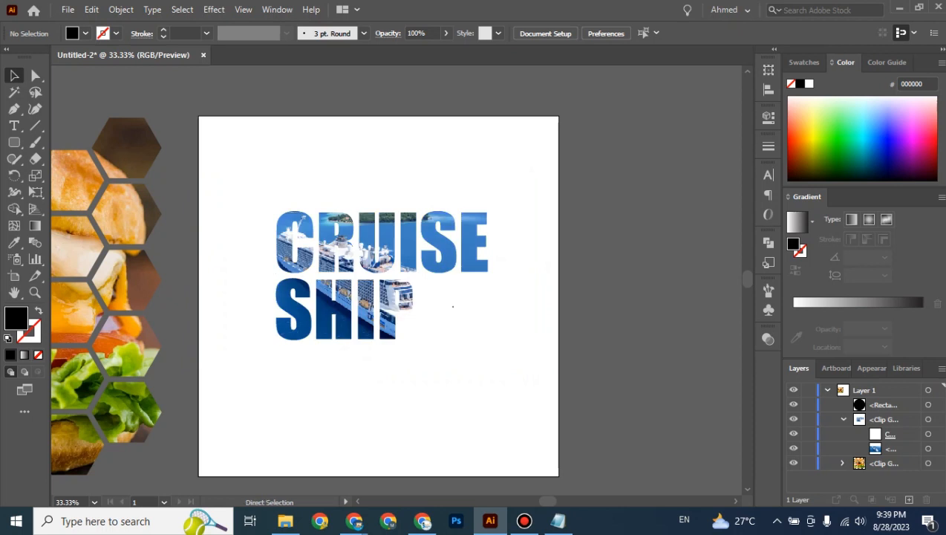
Undo the photo shift, the clipping mask and the reordering of the CRUISE SHIP text
key(ctrl+z)
key(ctrl+z)
key(ctrl+z)
key(ctrl+z)
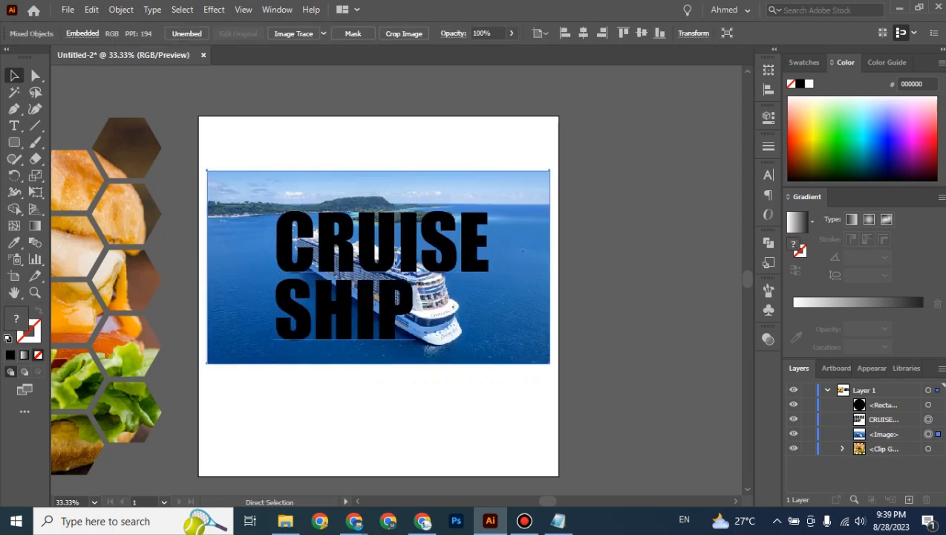
key(ctrl+z)
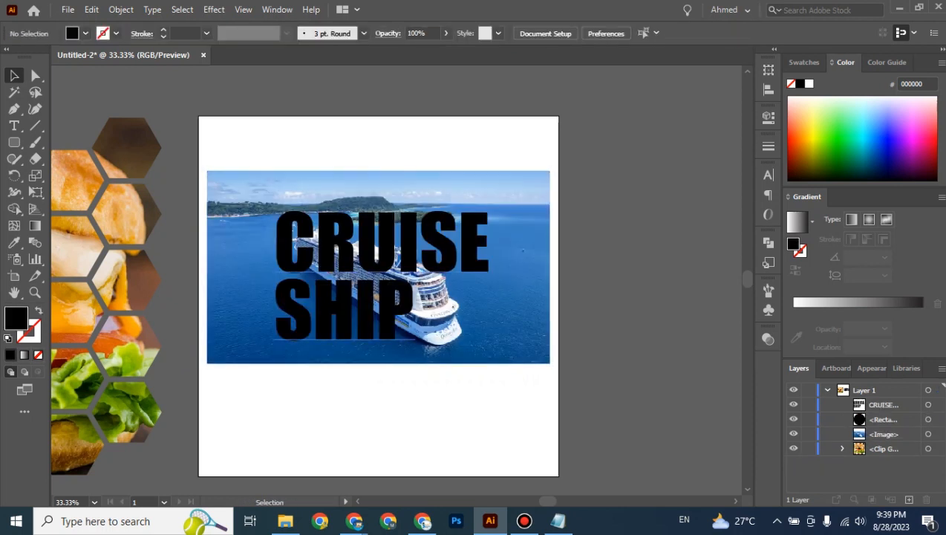
Enter and leave text editing within CRUISE SHIP to check that it is live type
click(369, 291)
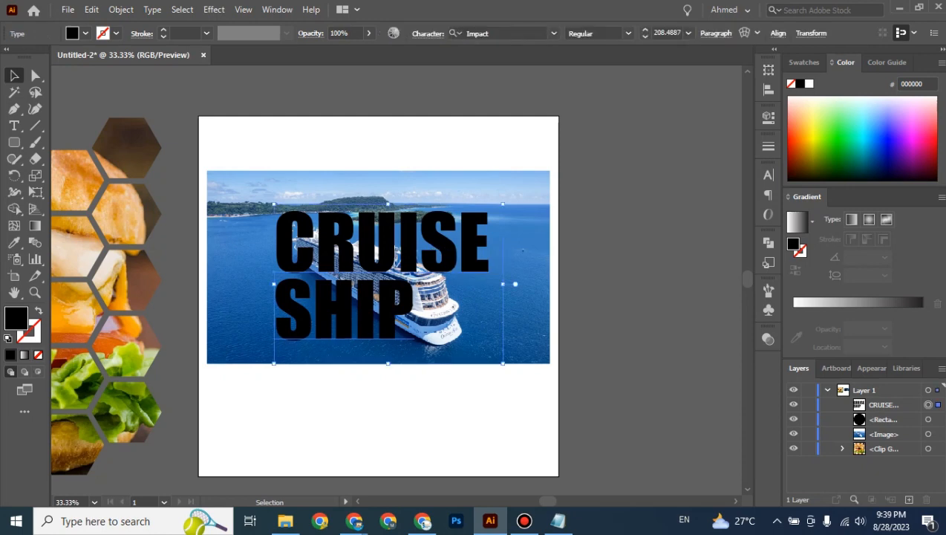
click(14, 125)
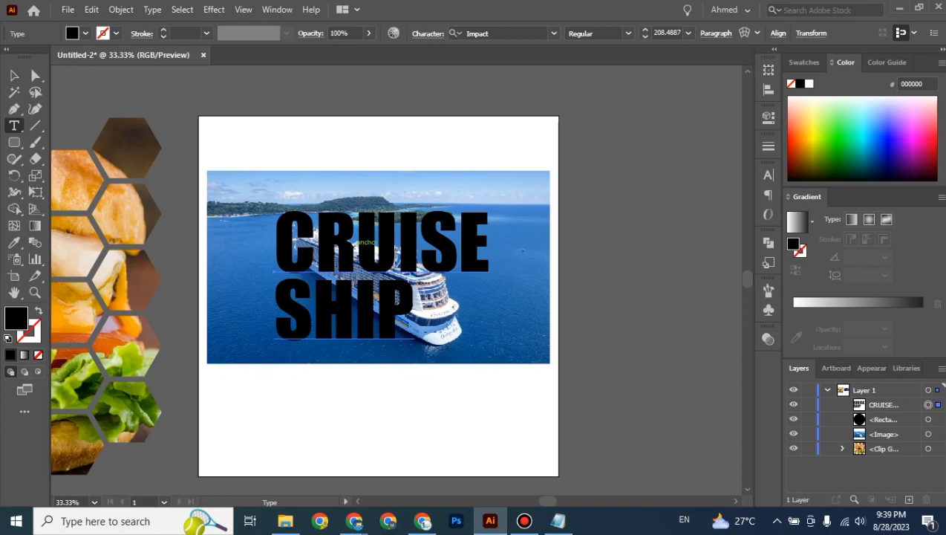
click(356, 248)
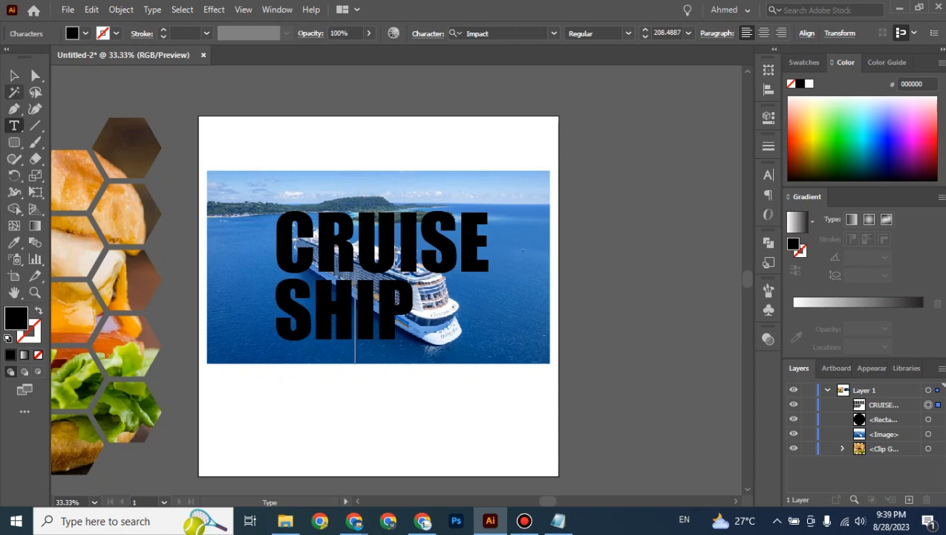
click(14, 76)
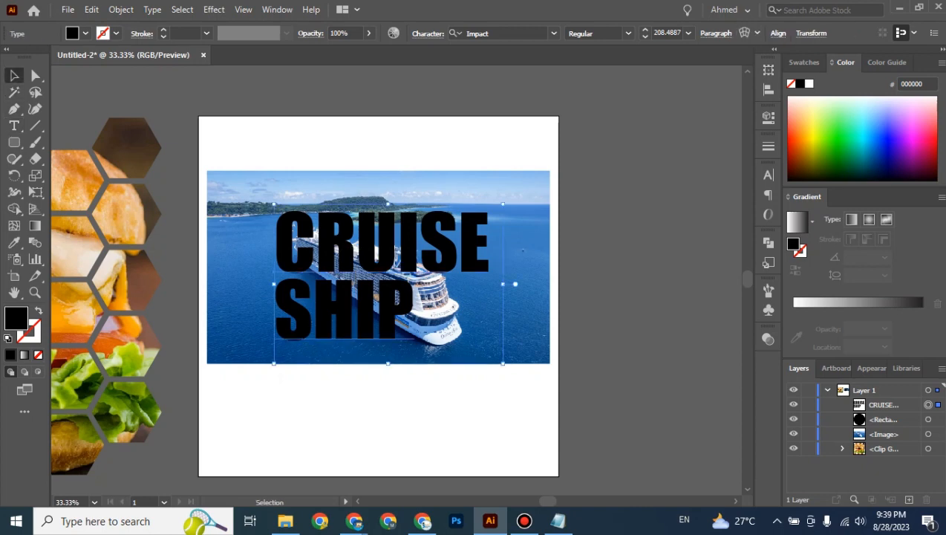
Convert the CRUISE SHIP text to outlines and deselect it
right_click(350, 198)
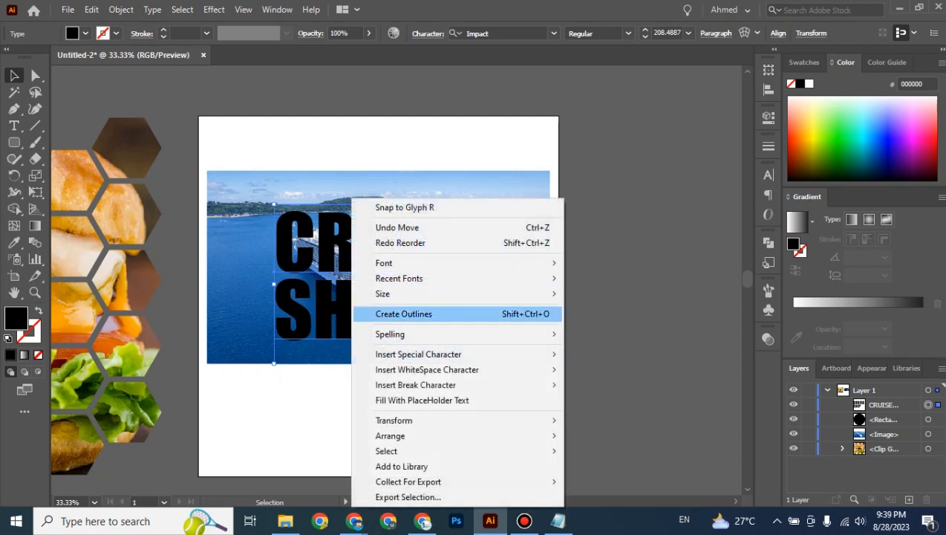
click(403, 314)
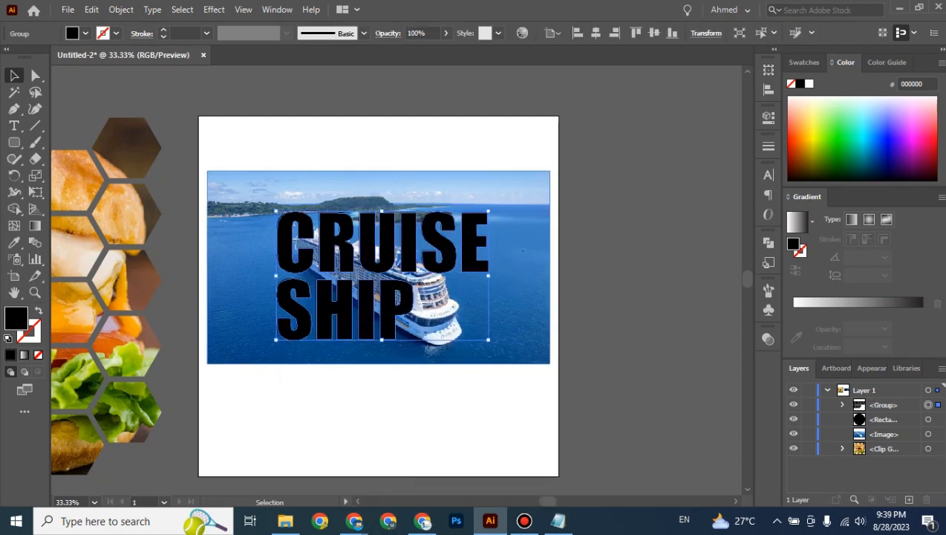
click(454, 421)
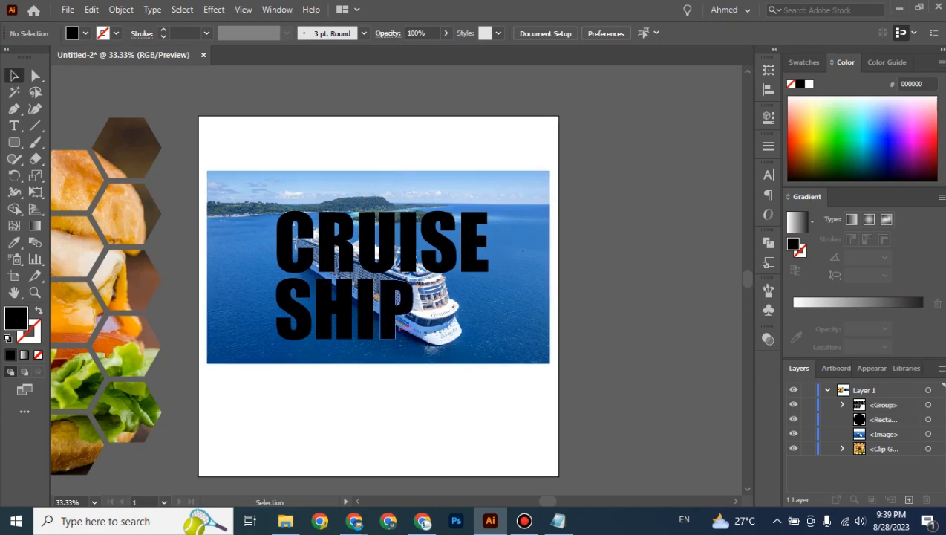
Inspect the outlined CRUISE SHIP group by expanding it and briefly hiding and reshowing the letters P, I and H
click(400, 314)
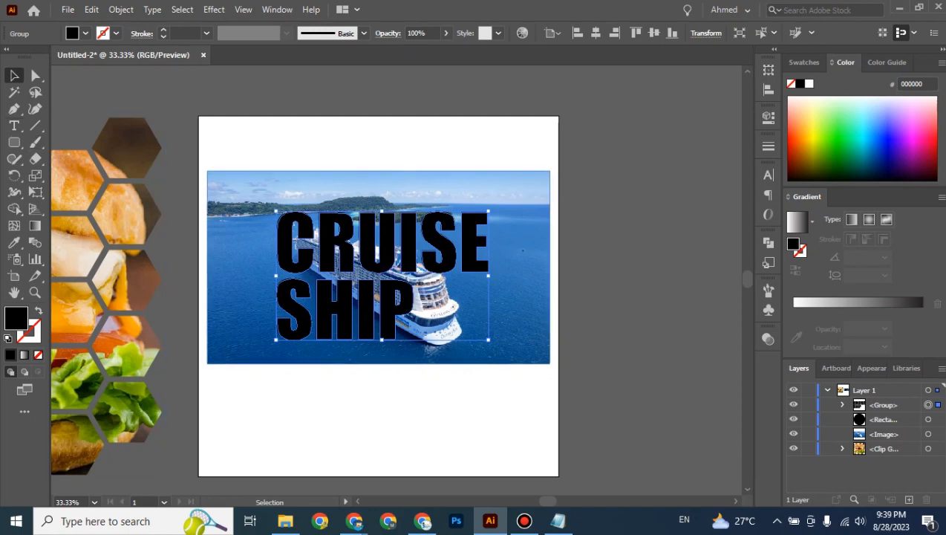
click(614, 282)
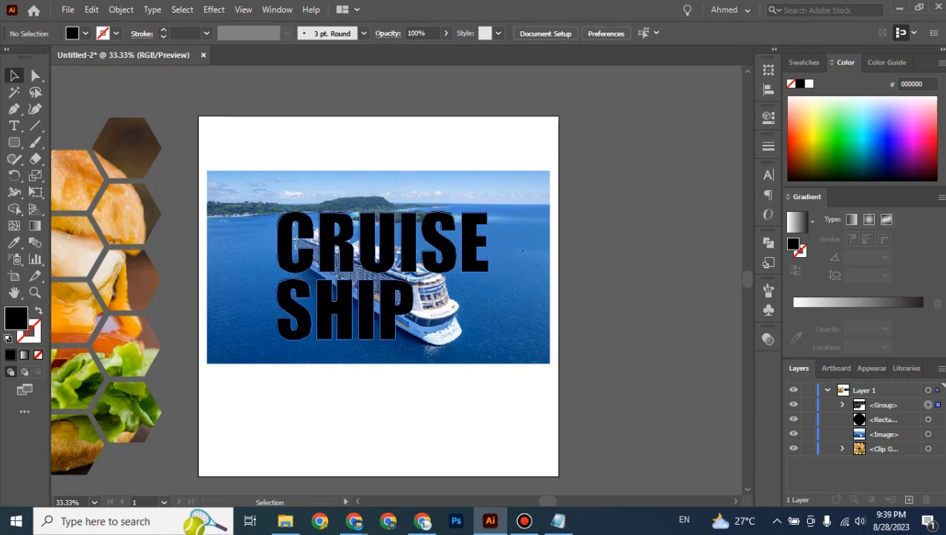
click(472, 256)
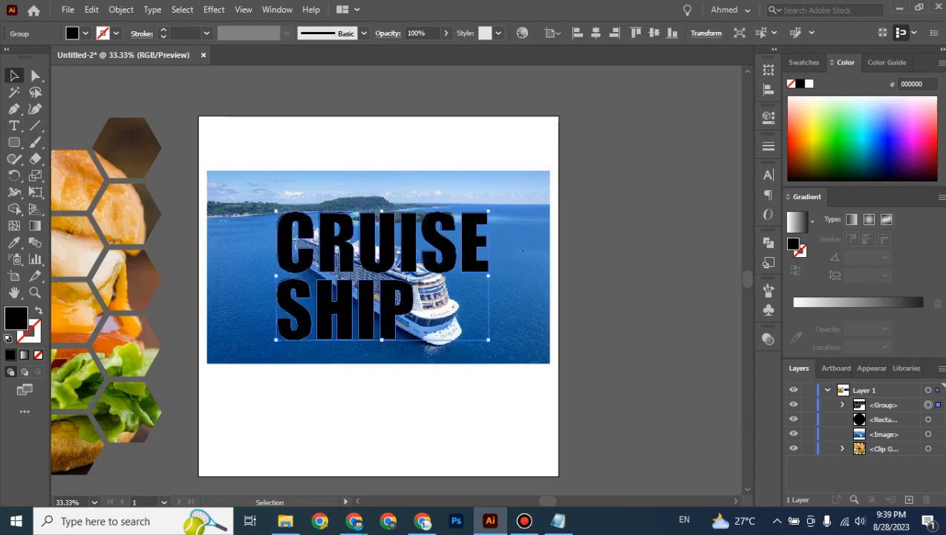
click(842, 405)
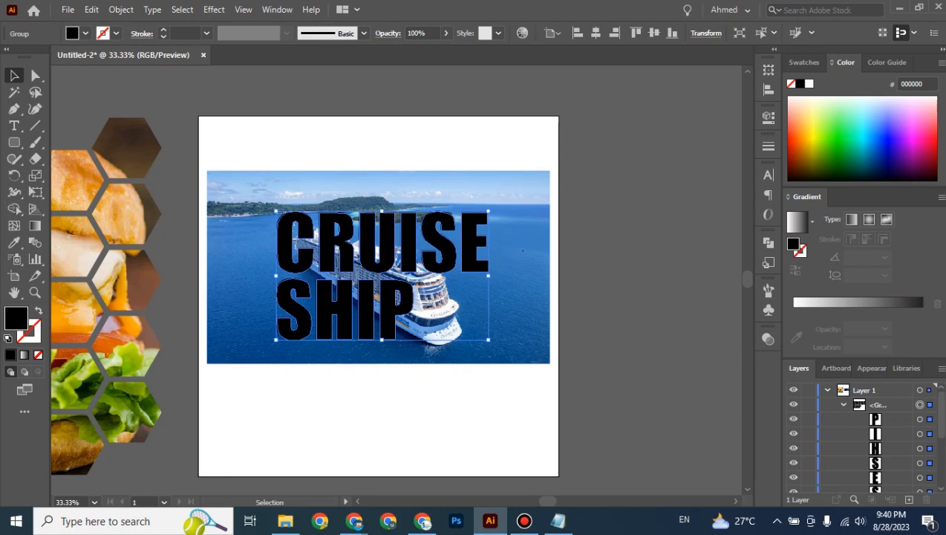
click(793, 419)
click(793, 419)
click(793, 433)
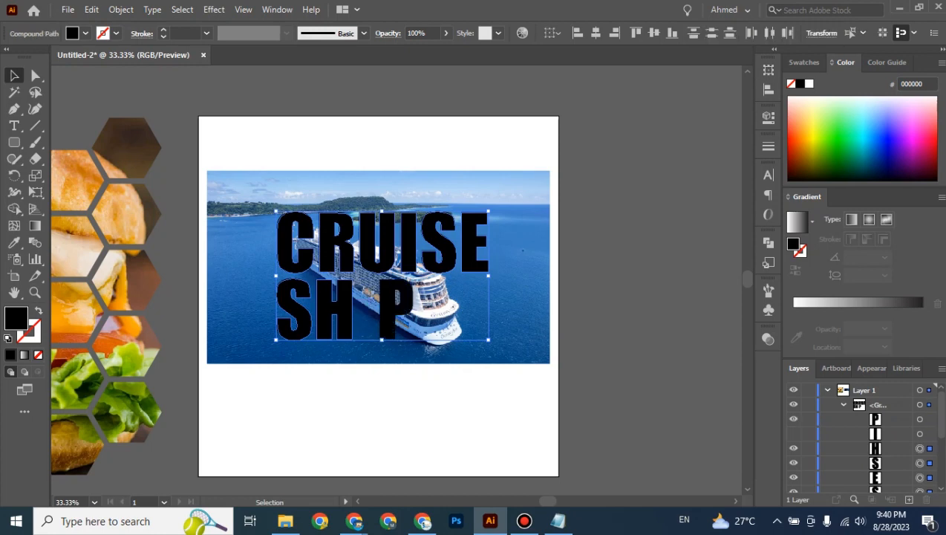
click(793, 433)
click(793, 448)
click(793, 448)
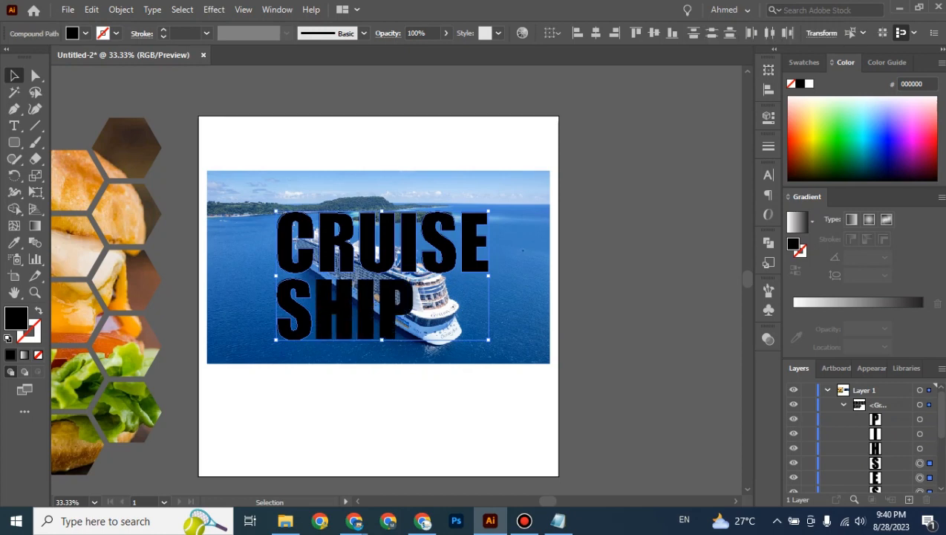
Try to clip the ship photo with the grouped CRUISE SHIP outlines, including the rectangle lying between them
drag(461, 139, 363, 348)
right_click(381, 236)
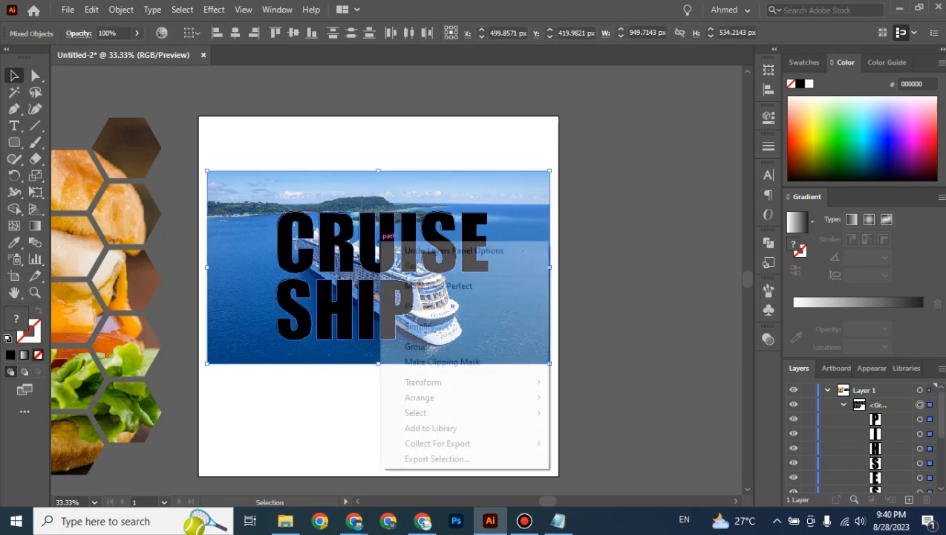
click(442, 362)
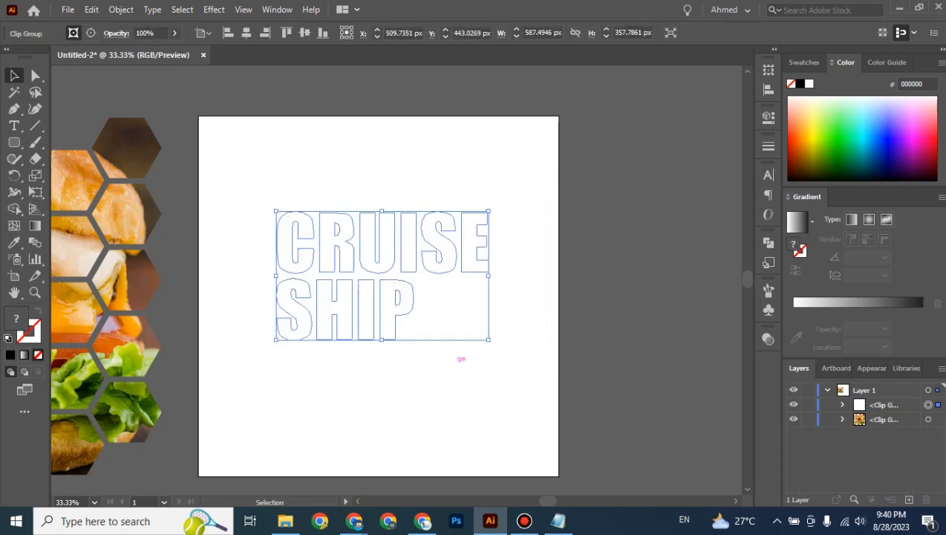
click(450, 374)
drag(527, 192, 202, 398)
click(207, 391)
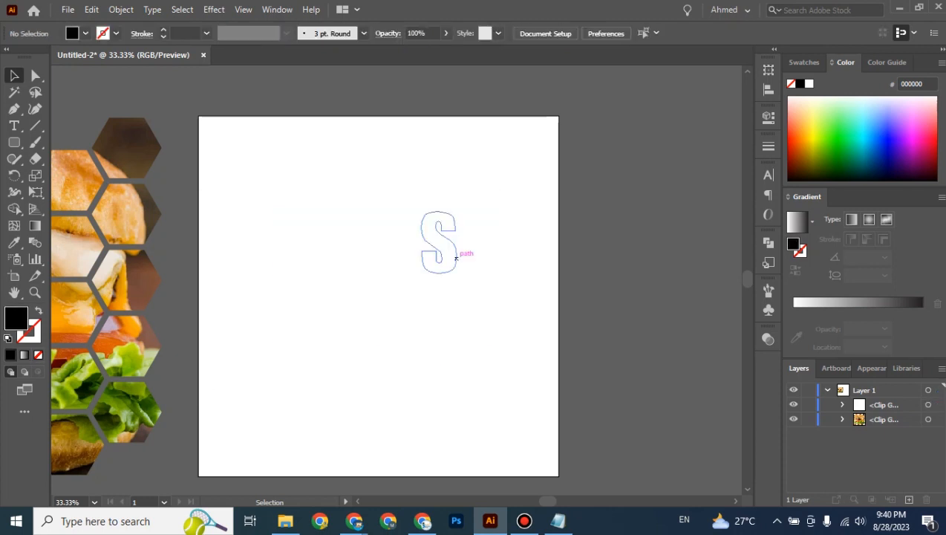
Undo the clipping mask on the grouped outlines and clear the selection
drag(549, 179, 241, 421)
key(ctrl+z)
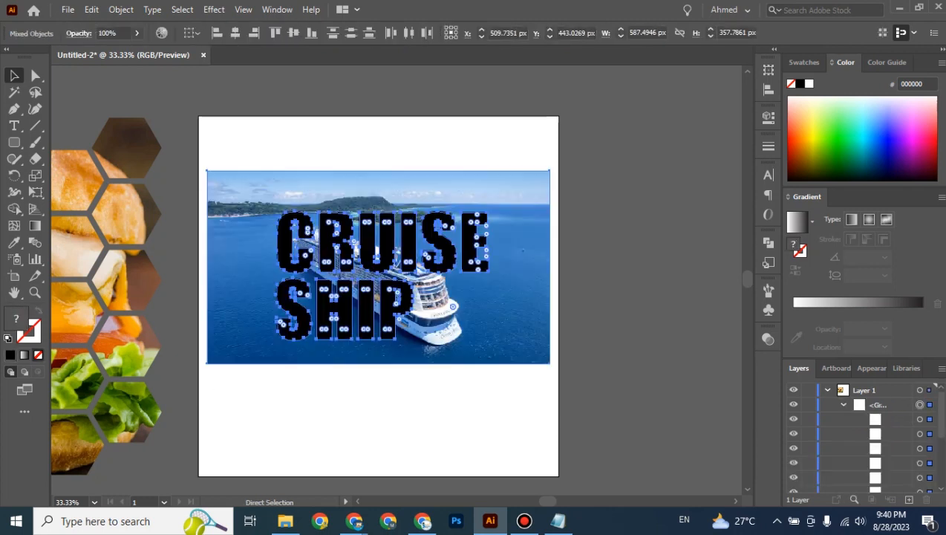
click(297, 408)
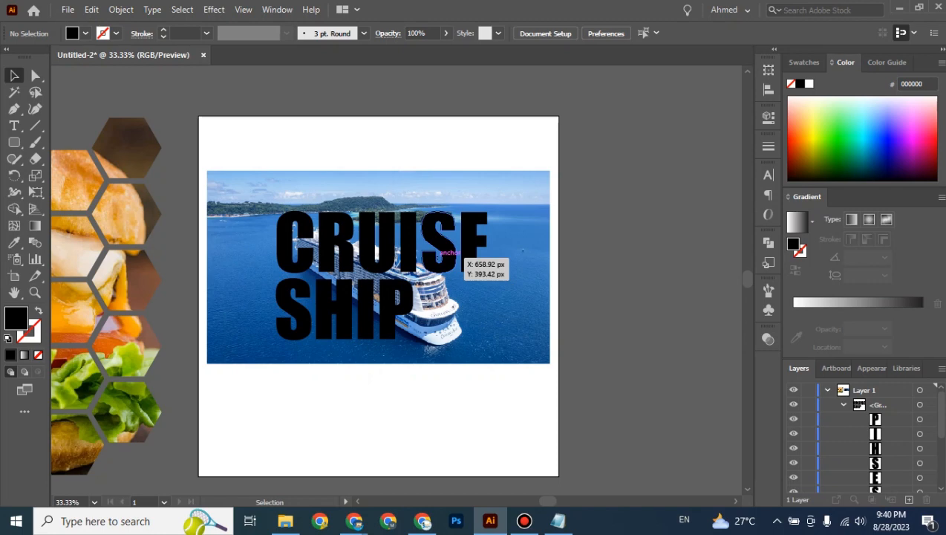
Convert the outlined CRUISE SHIP letter group into a single compound path
click(445, 251)
click(842, 405)
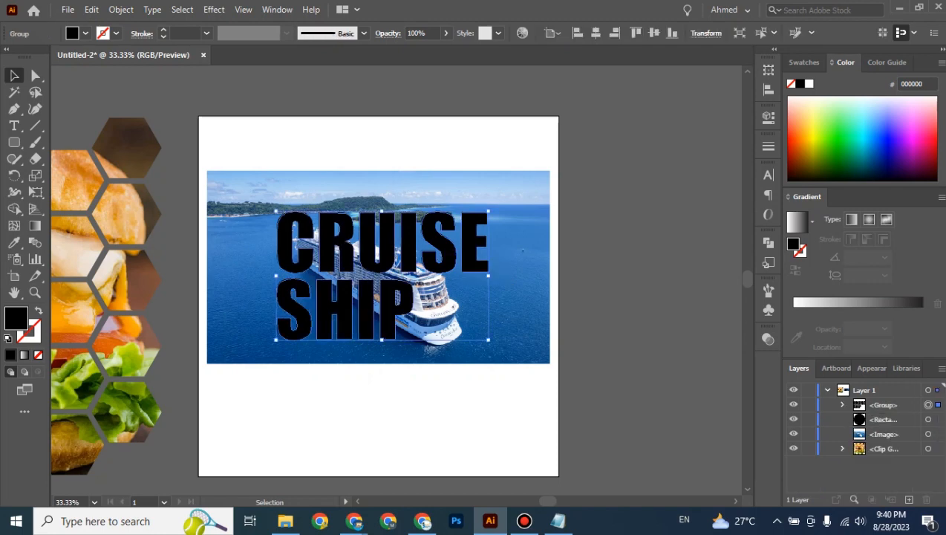
click(884, 405)
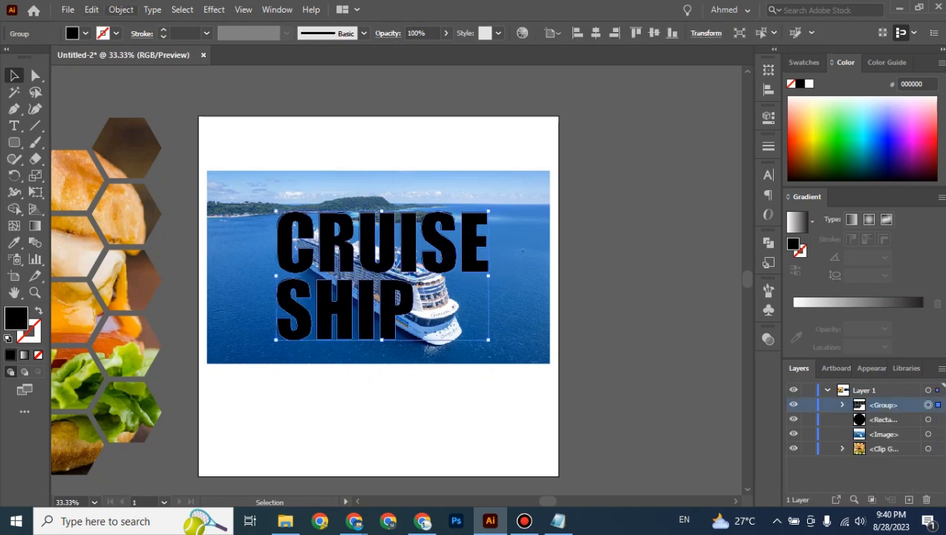
click(121, 9)
mouse_move(208, 494)
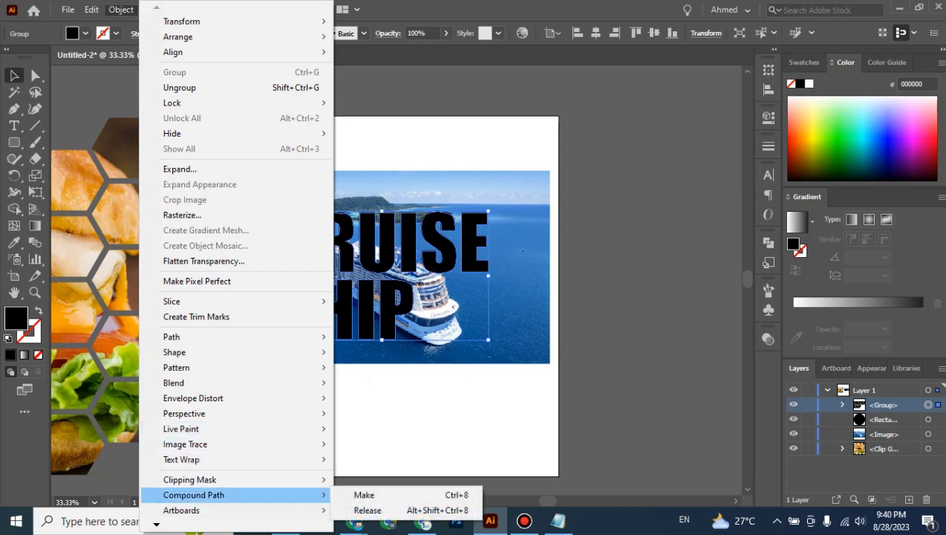
click(364, 494)
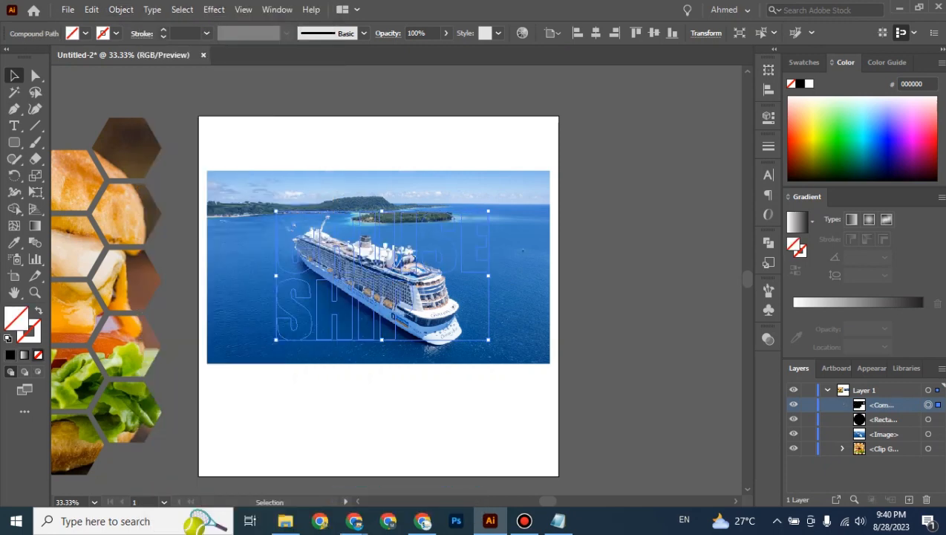
Clip the ship photo with the CRUISE SHIP compound path, leaving the extra rectangle out of the selection, and deselect
drag(553, 130, 307, 405)
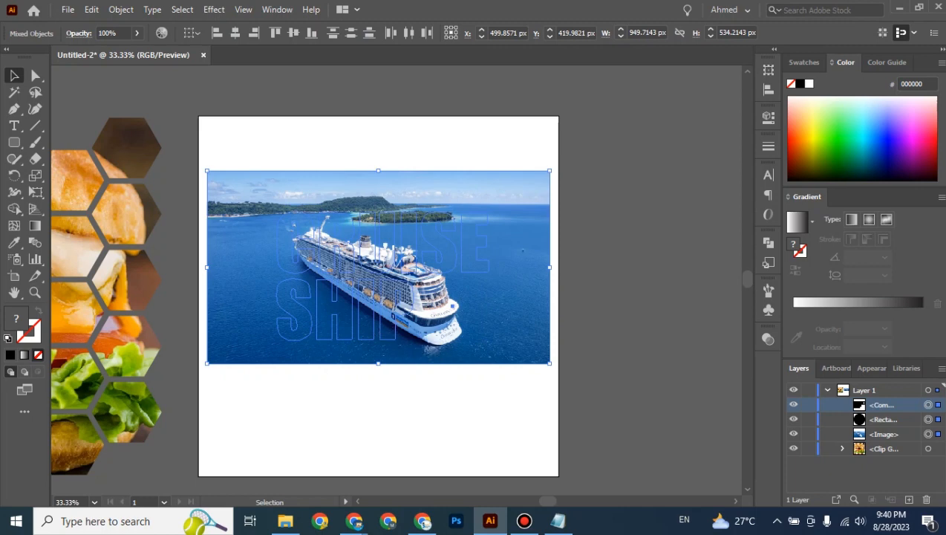
shift+click(452, 306)
right_click(383, 264)
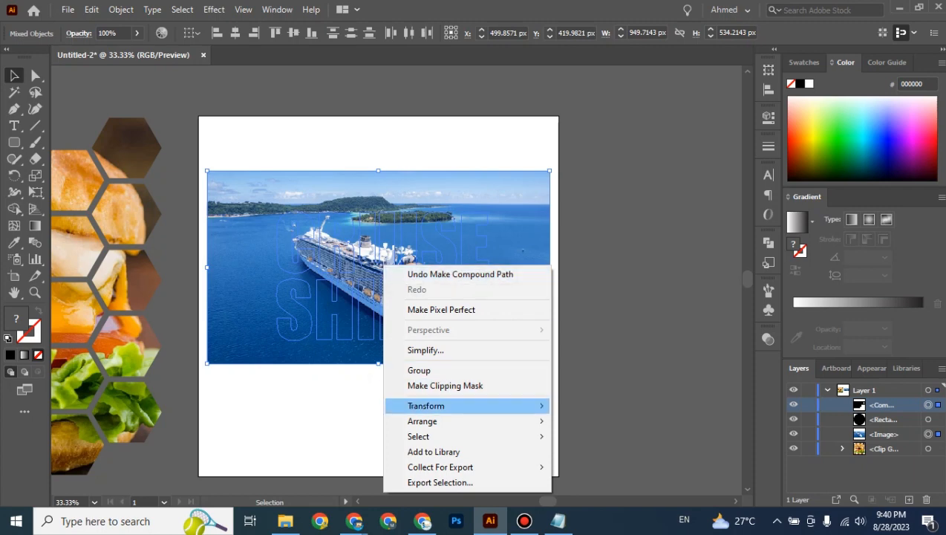
click(445, 385)
click(453, 306)
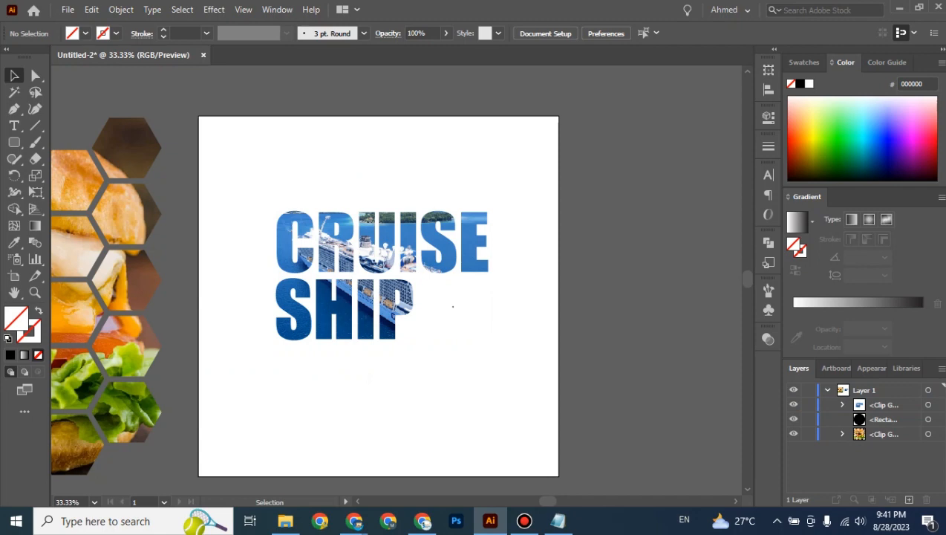
Switch to the Google Meet call in Chrome to check the participants' responses and return to Illustrator
mouse_move(355, 521)
click(274, 461)
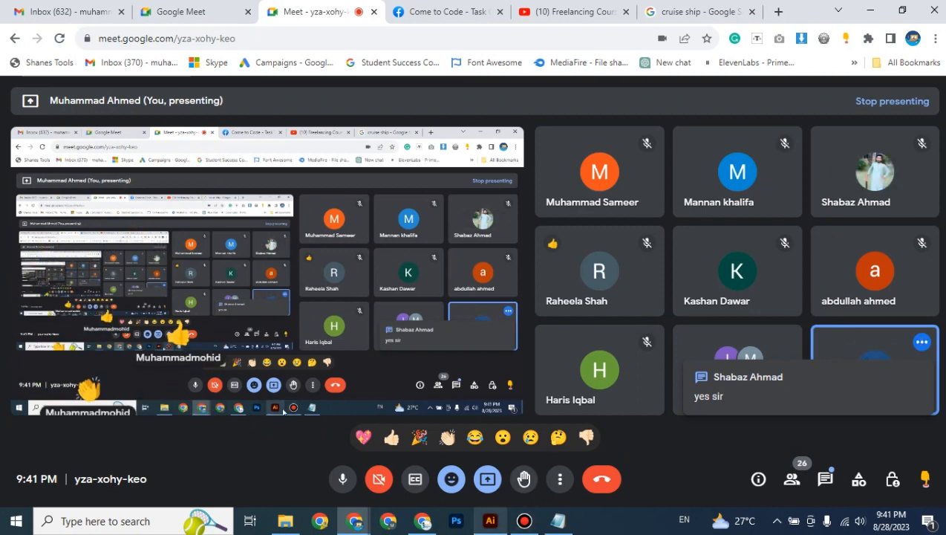
click(490, 520)
Move the clipped CRUISE SHIP artwork and the extra rectangle off the artboard to its right and deselect them
key(ctrl+minus)
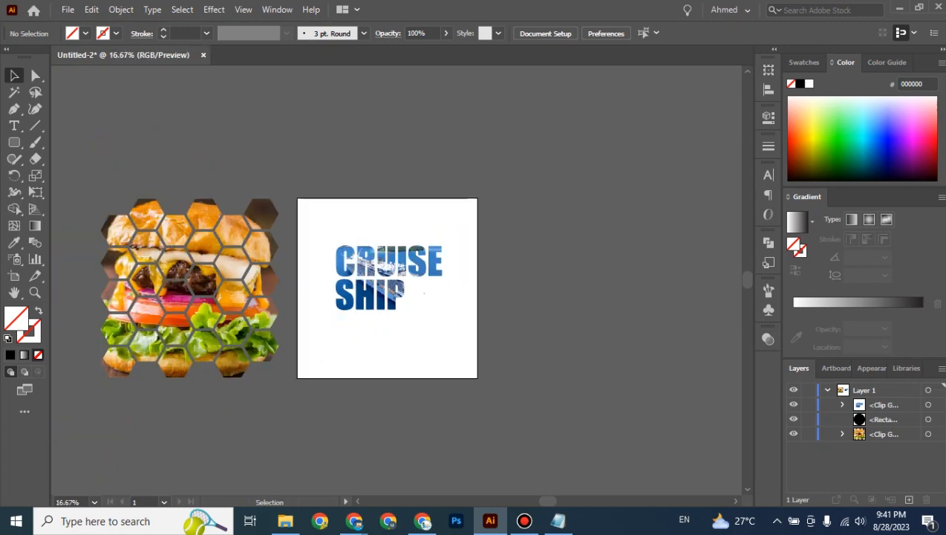
drag(307, 220, 471, 361)
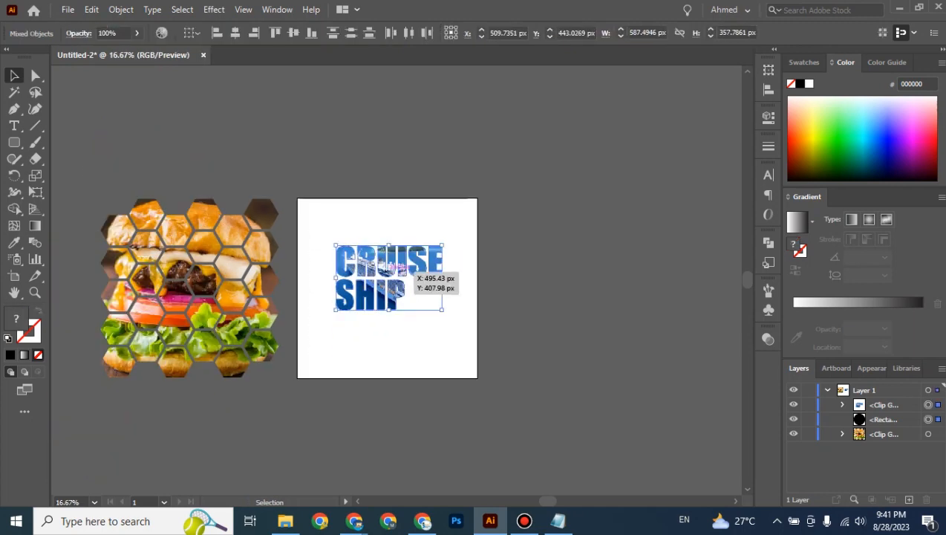
drag(406, 271, 673, 220)
drag(657, 258, 657, 257)
double_click(658, 252)
key(Escape)
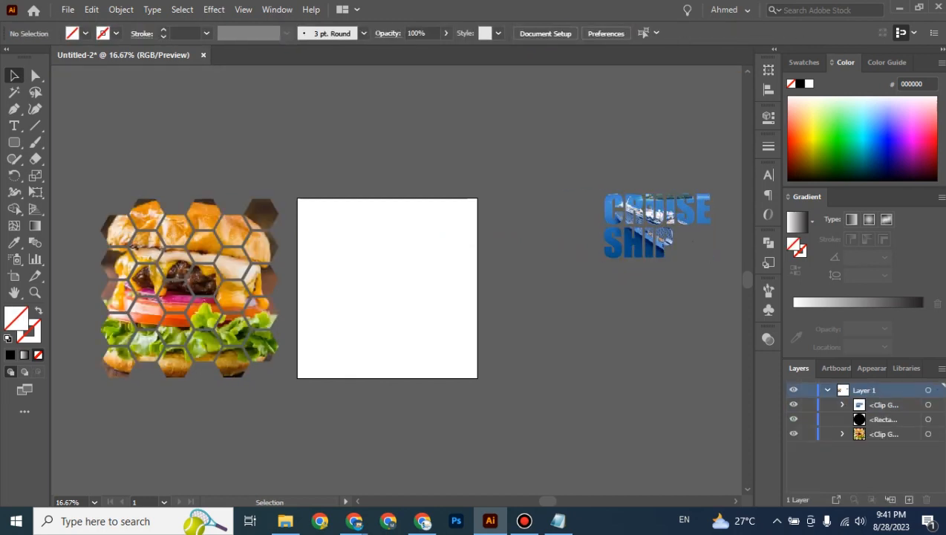
key(ctrl+equal)
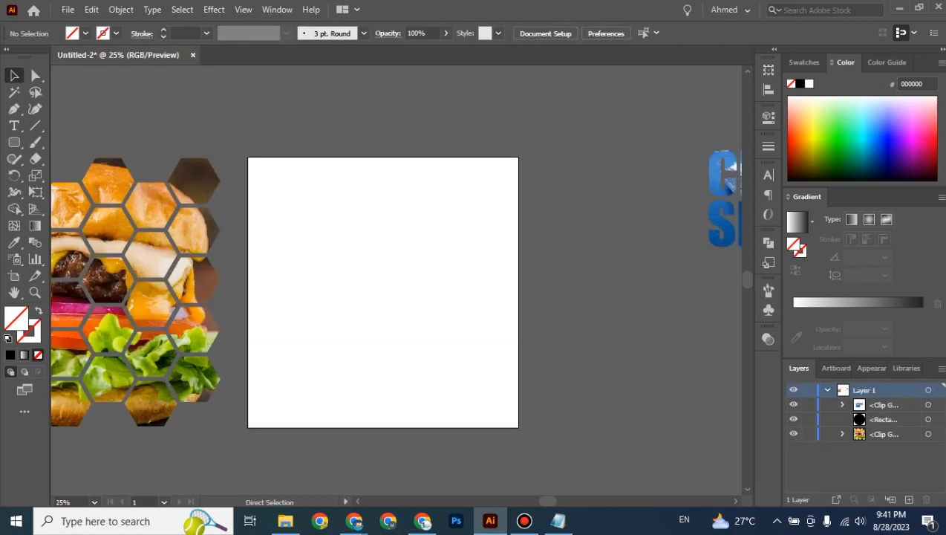
key(ctrl+equal)
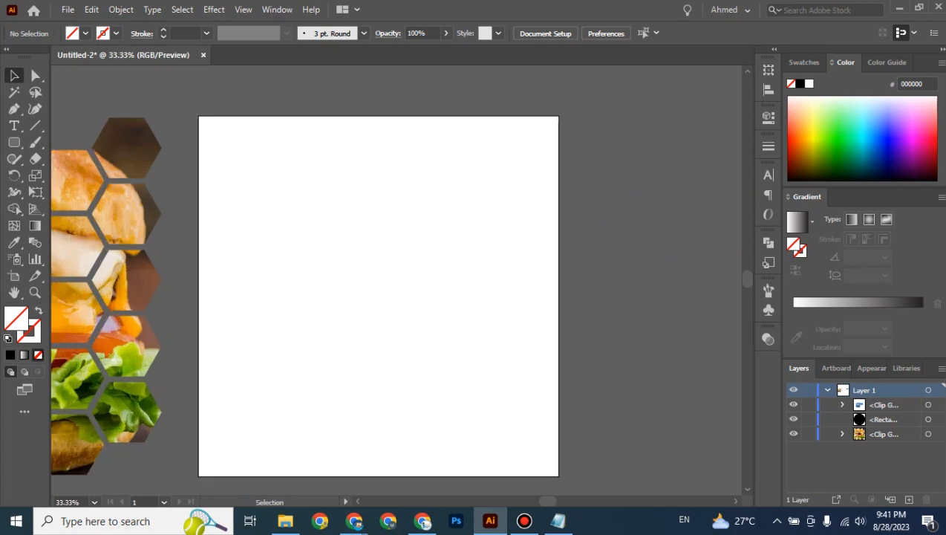
drag(379, 297, 395, 276)
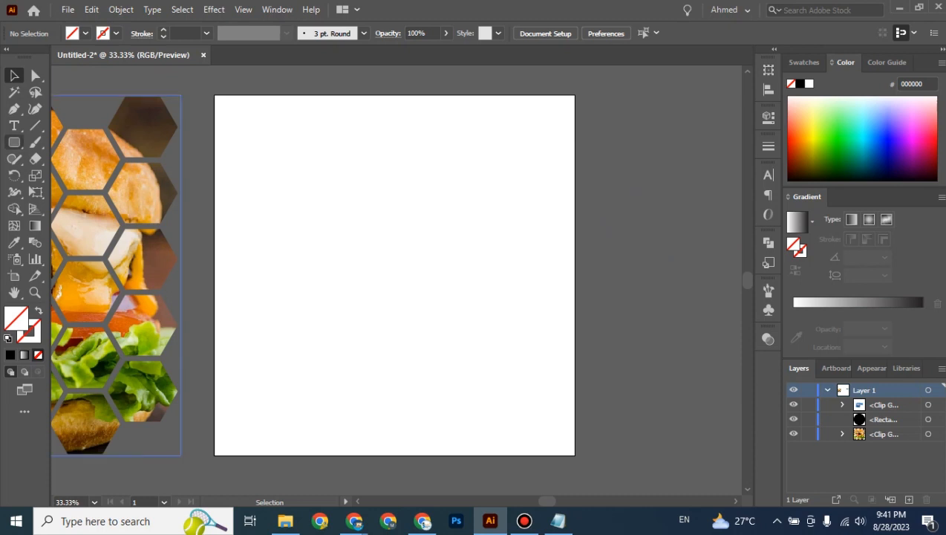
right_click(14, 143)
click(80, 143)
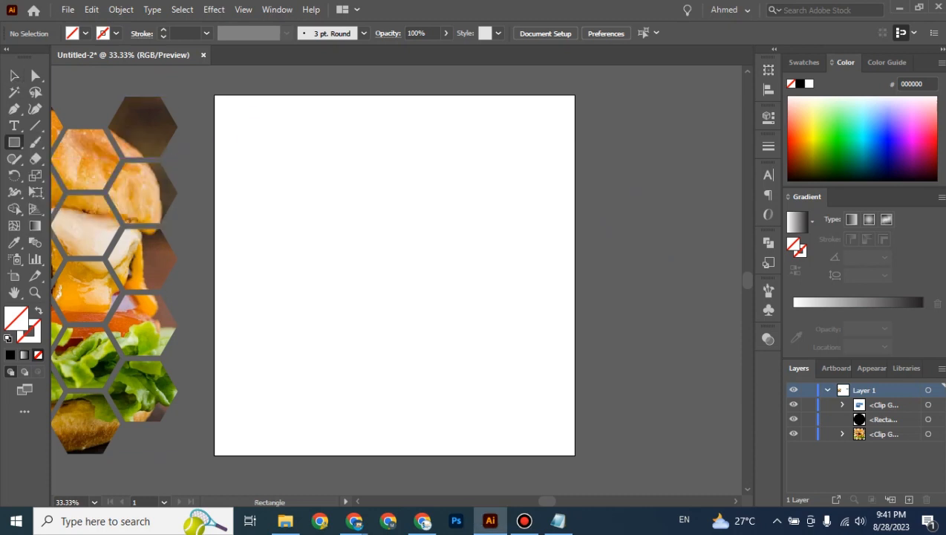
drag(237, 118, 357, 186)
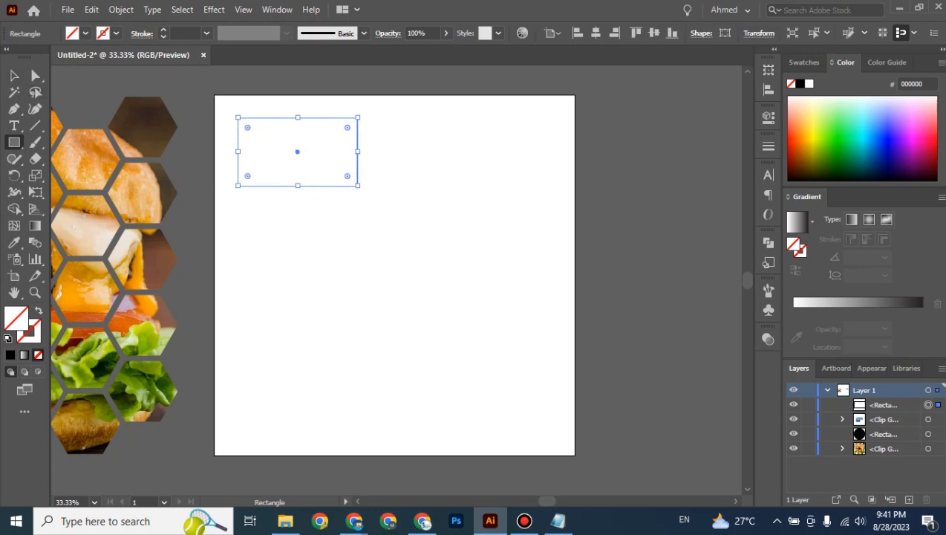
key(v)
drag(372, 107, 288, 245)
key(Delete)
Add the point text DUMMY in 12 pt Impact near the top of the empty artboard
key(t)
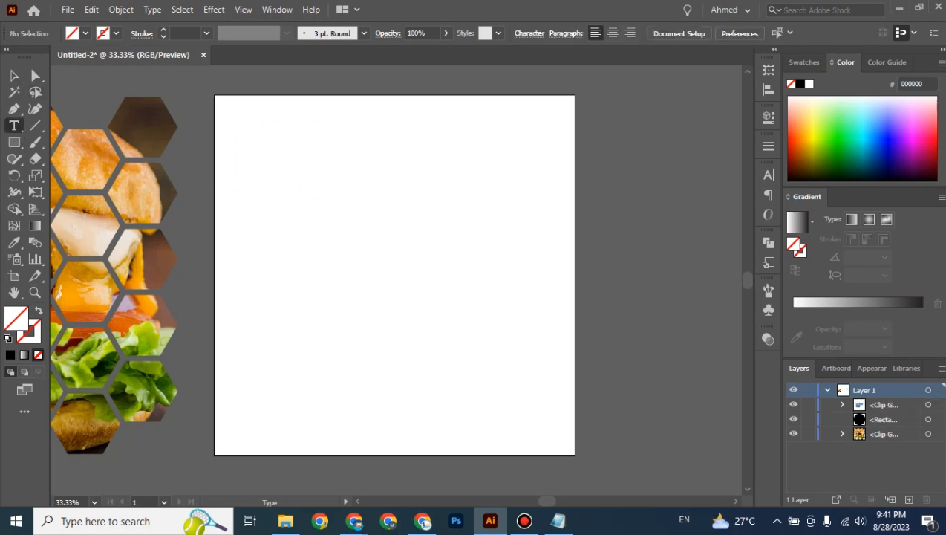
click(406, 153)
text(DESIGN)
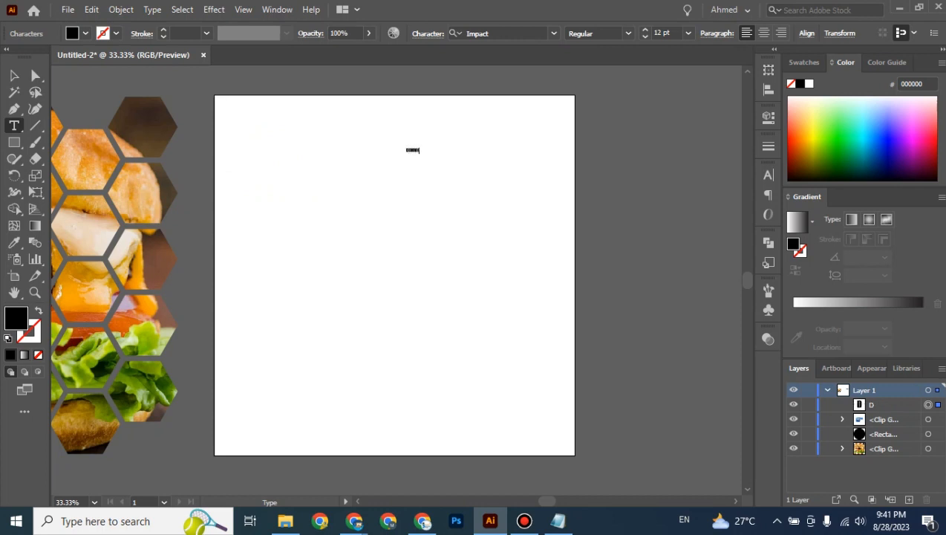
key(Escape)
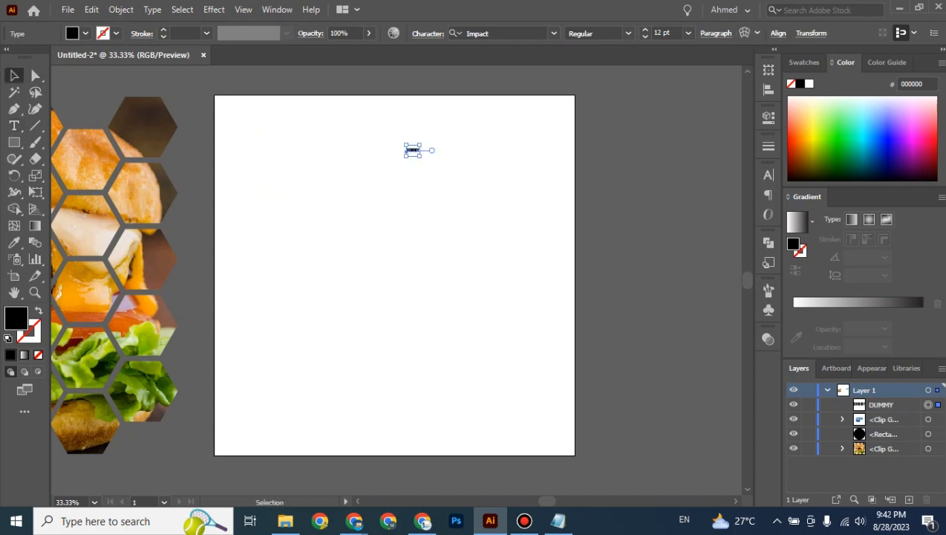
Enlarge the DUMMY text to about 112 pt and duplicate it into a column of four down the artboard's right side
drag(421, 156, 433, 324)
drag(518, 316, 514, 416)
shift+click(517, 319)
click(514, 325)
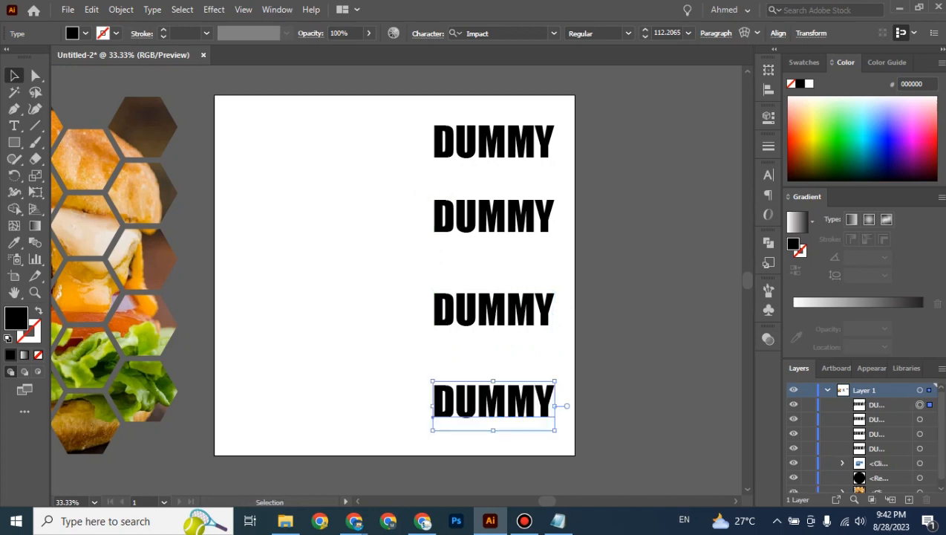
click(509, 263)
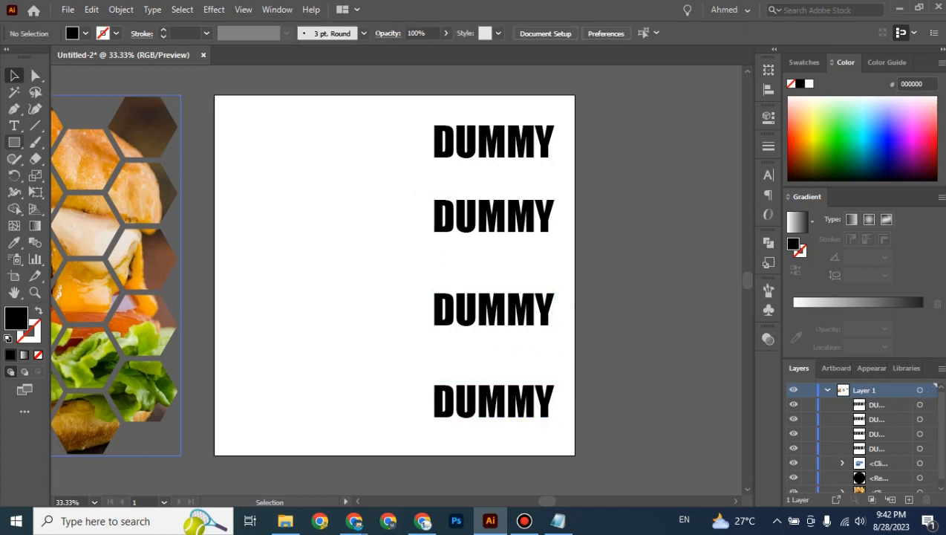
Draw a black rectangle in the artboard's upper left, its top edge aligned with the first DUMMY text
click(14, 142)
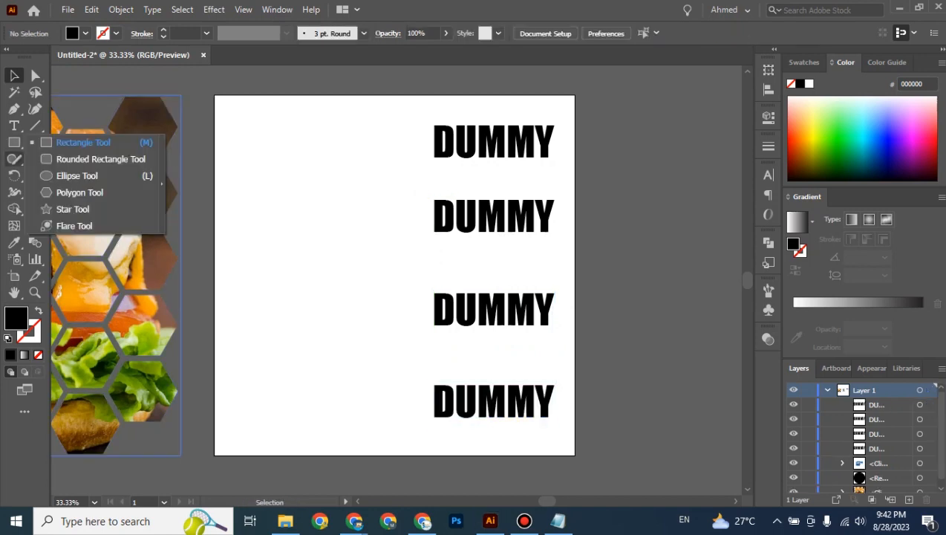
click(81, 142)
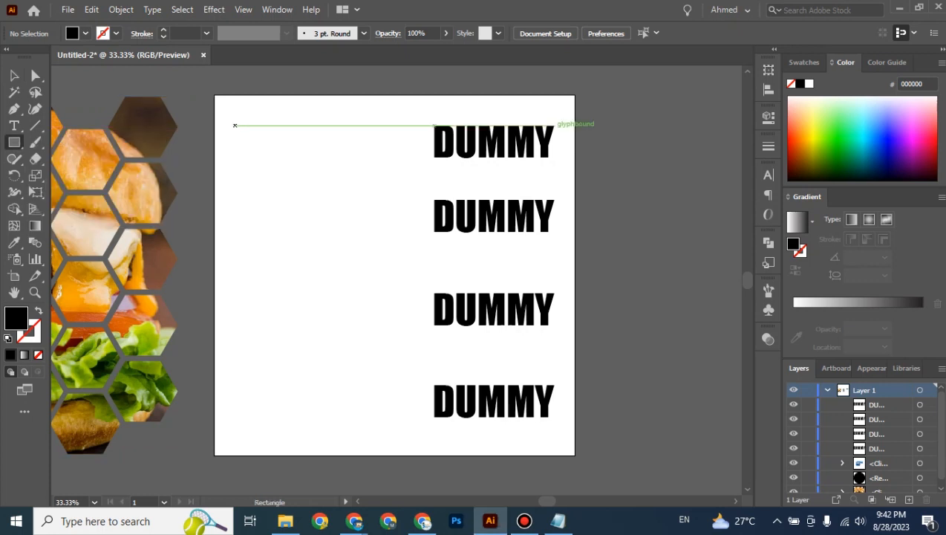
drag(234, 124, 375, 189)
key(v)
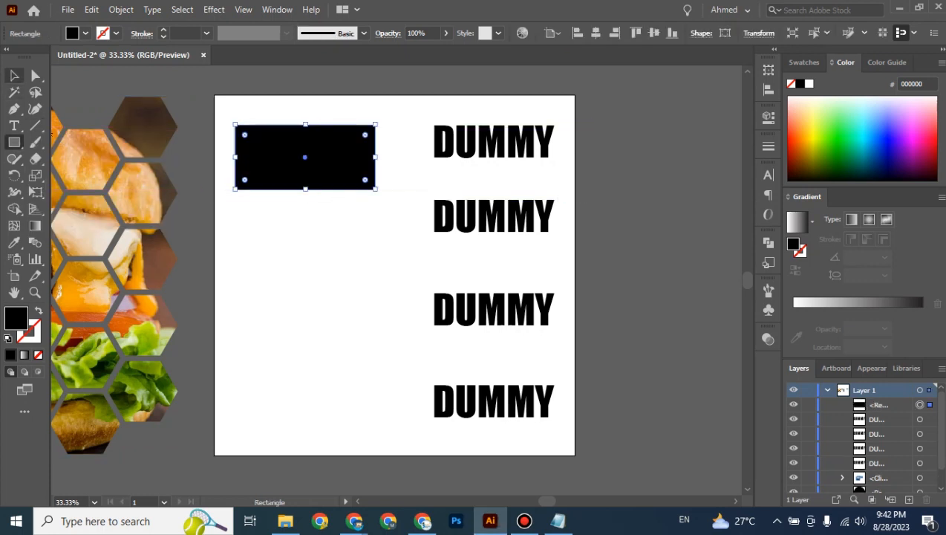
Raise only the upper-right corner point of the black rectangle to slant its top edge, leaving the shape deselected
key(v)
key(a)
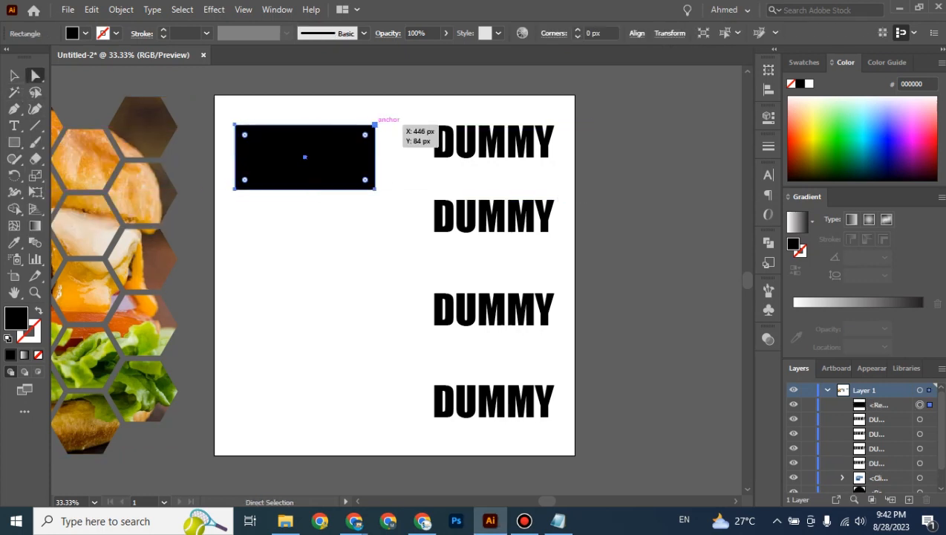
click(375, 125)
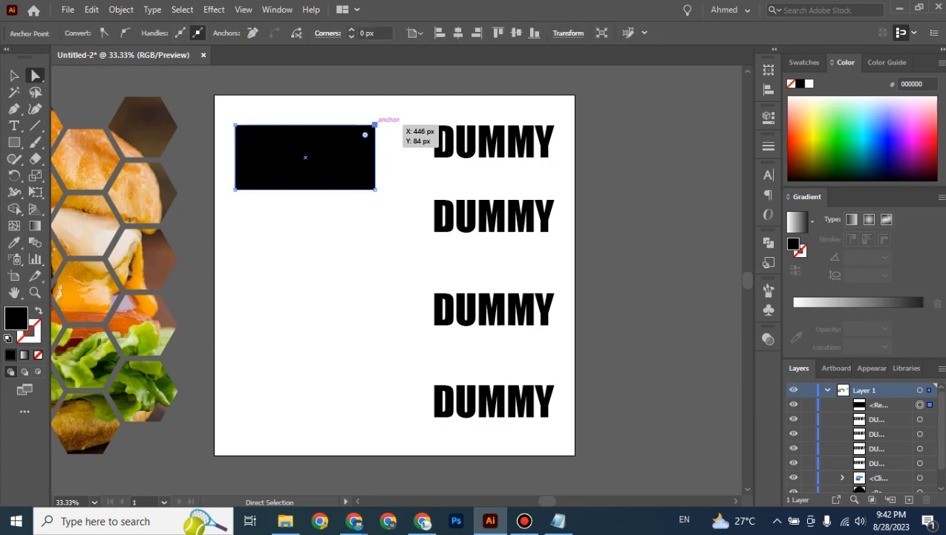
drag(375, 125, 374, 99)
key(ctrl+shift+a)
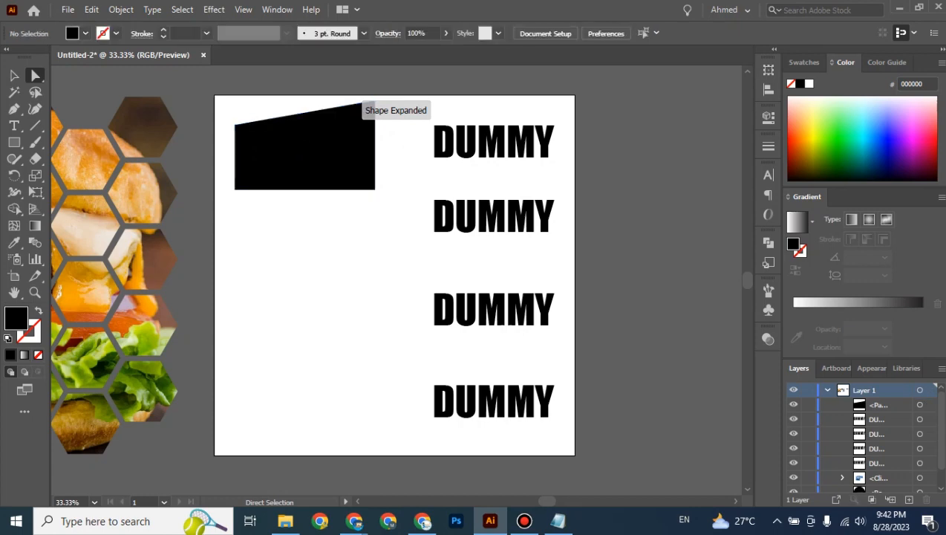
Create a three-sided black polygon with a 50 px radius below the slanted shape
key(m)
right_click(14, 141)
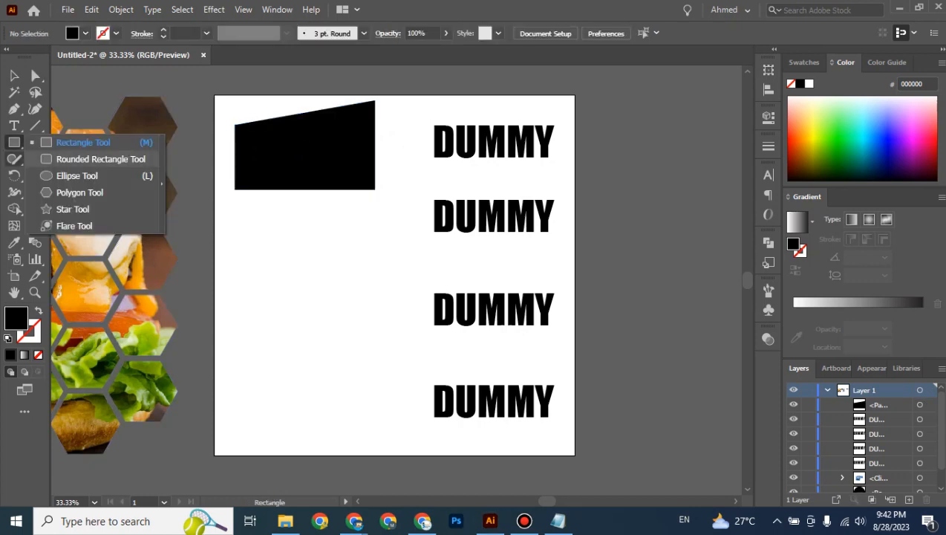
click(78, 192)
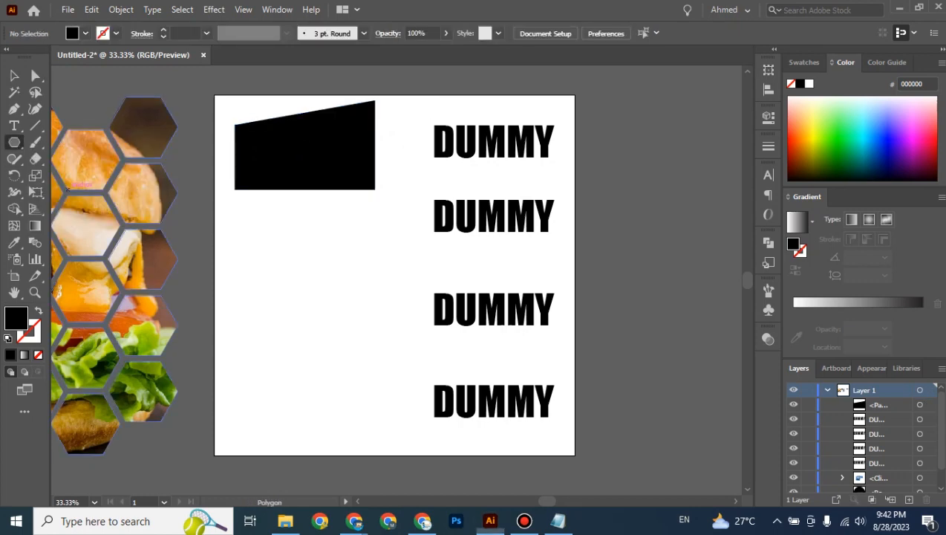
click(320, 260)
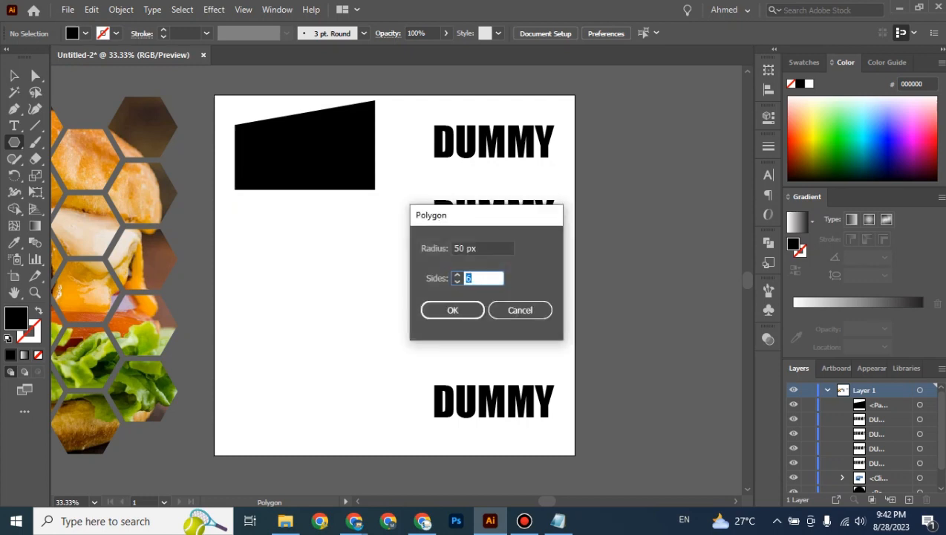
text(3)
key(Return)
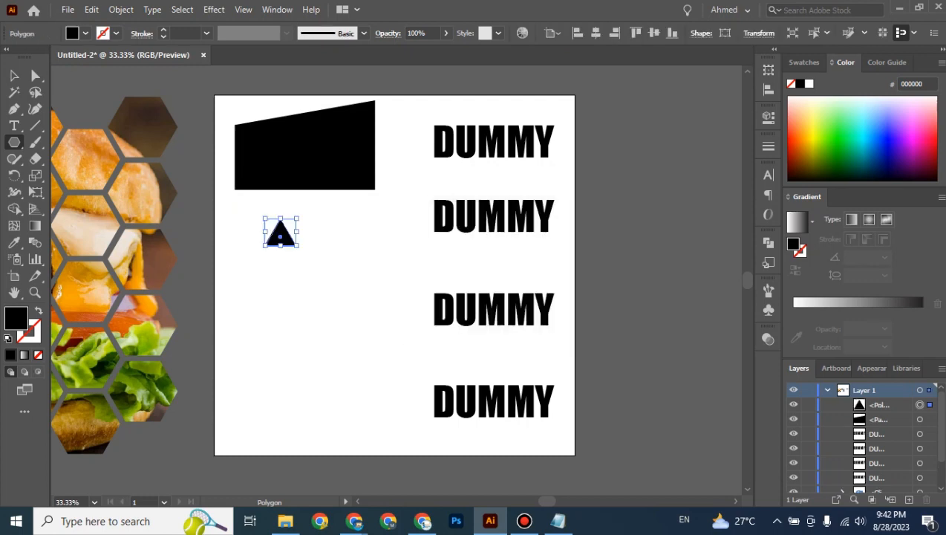
Enlarge the triangle pointing right, stretch it horizontally to about the slanted shape's width, and place it directly beneath that shape
drag(314, 229, 336, 295)
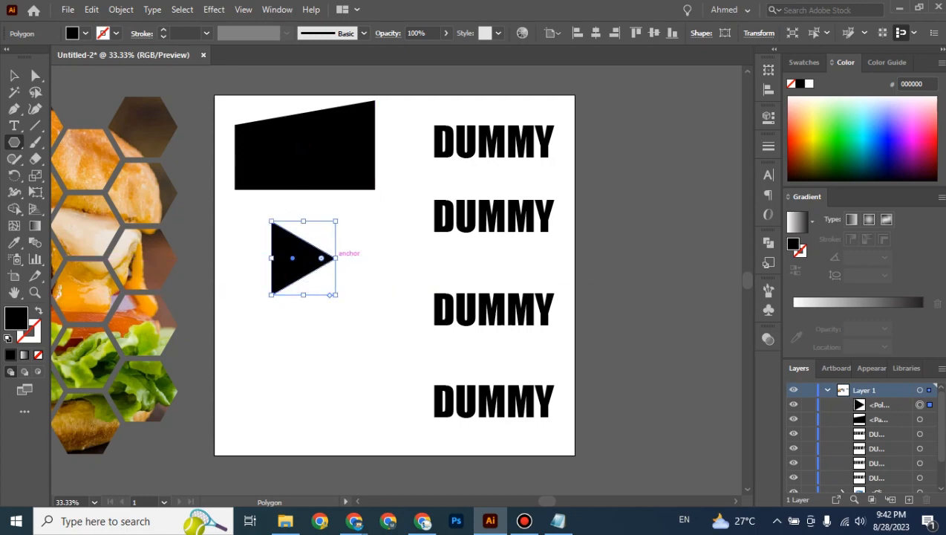
drag(335, 258, 404, 258)
click(355, 259)
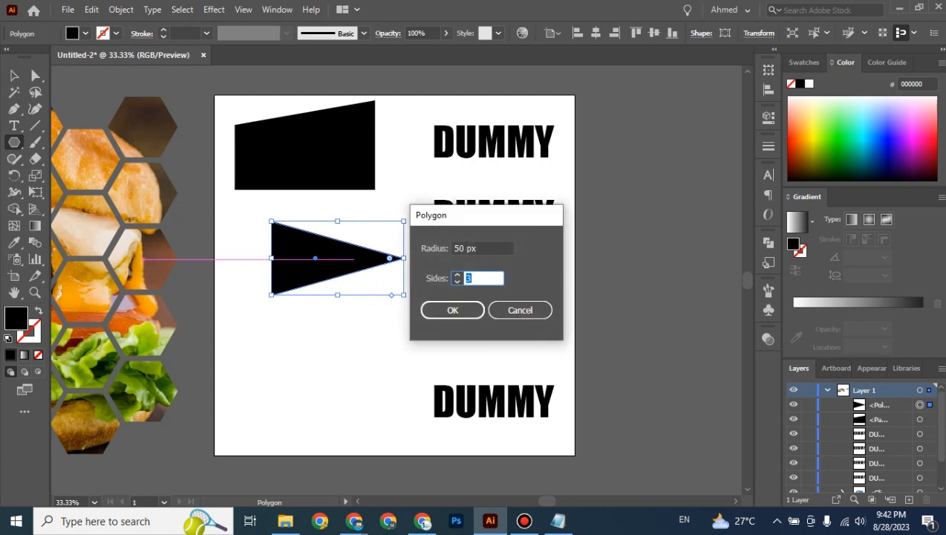
click(519, 309)
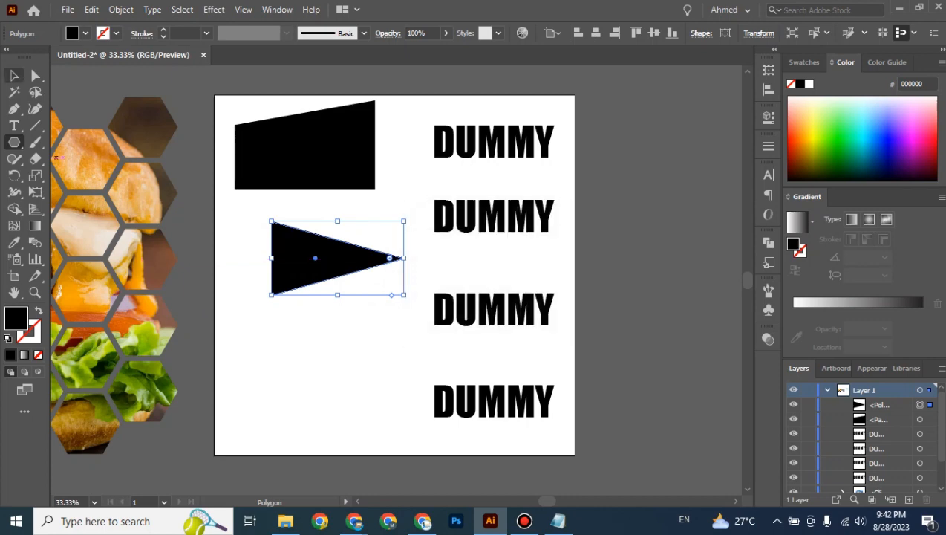
click(14, 75)
drag(359, 260, 329, 245)
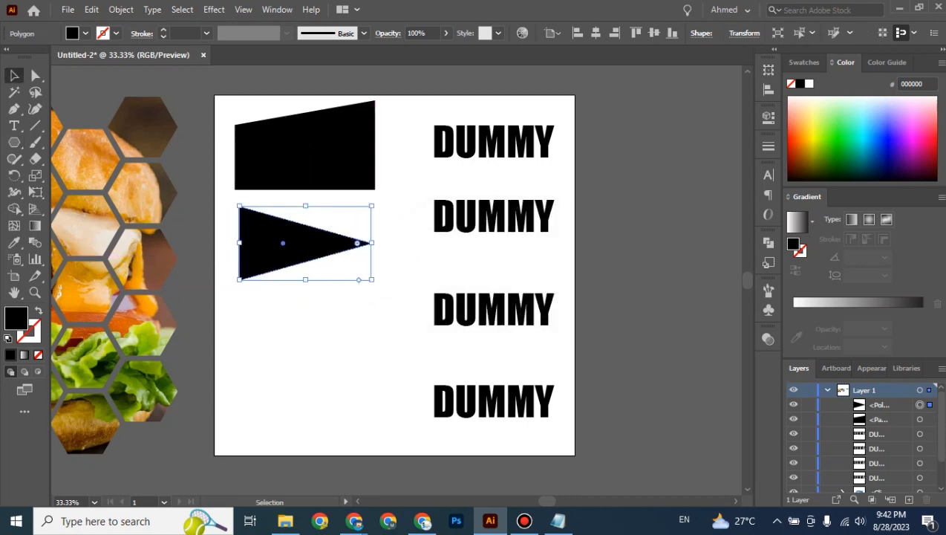
Draw a wide black ellipse below the triangle and shift it slightly up to line up with the shapes above
drag(14, 142, 63, 192)
drag(239, 305, 379, 369)
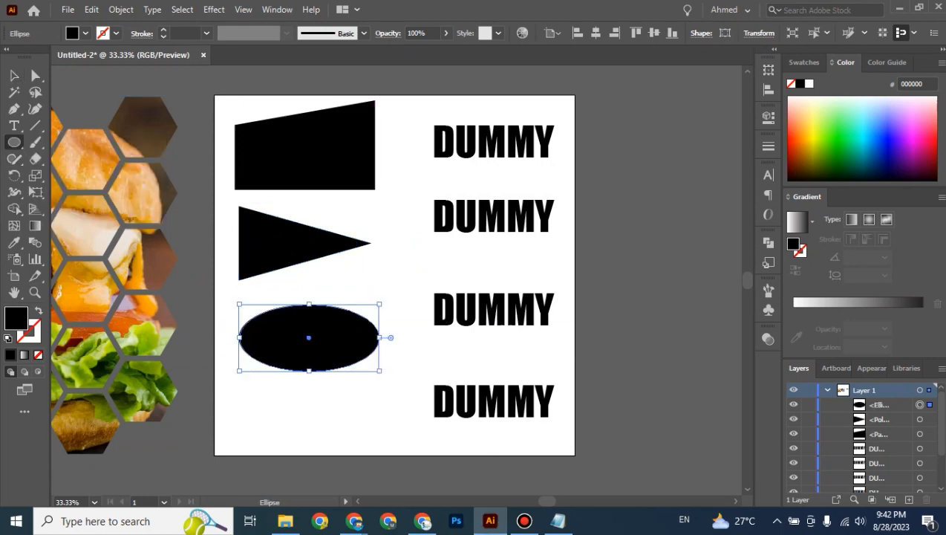
click(14, 75)
click(410, 350)
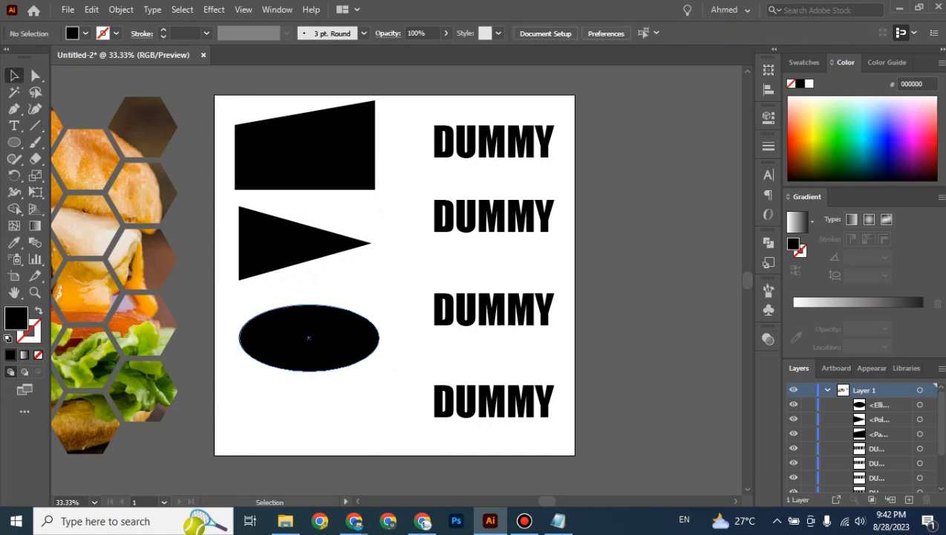
click(327, 337)
drag(327, 338, 323, 328)
click(406, 346)
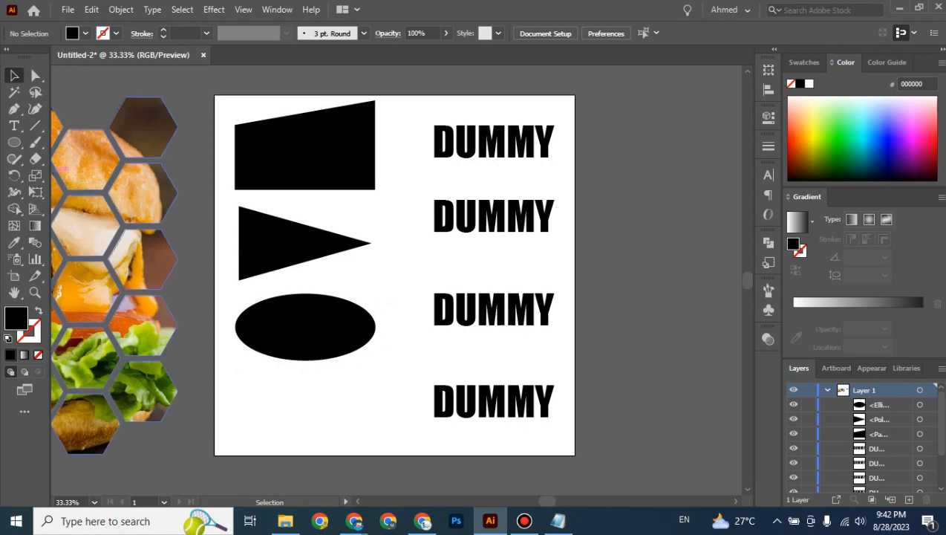
Draw a black five-pointed star and place it below the ellipse at the artboard's bottom edge
right_click(14, 143)
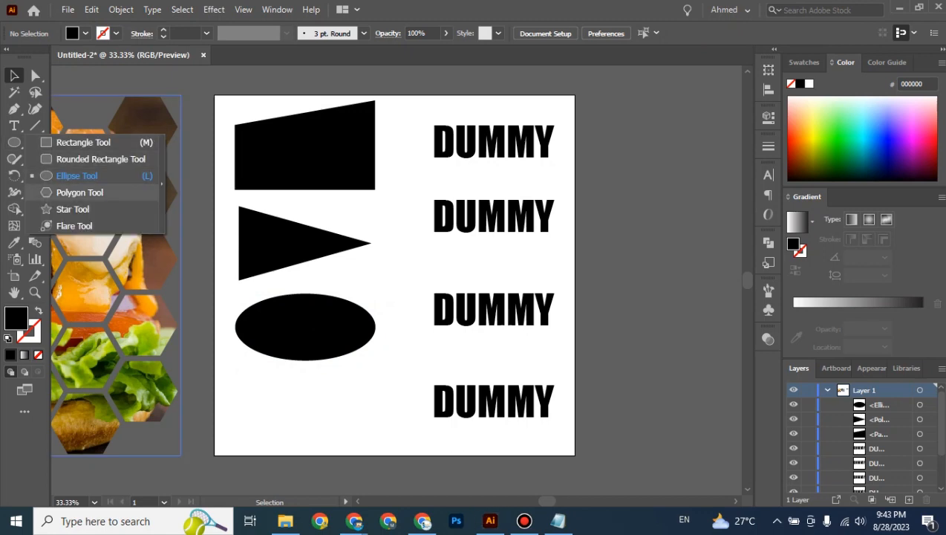
click(72, 209)
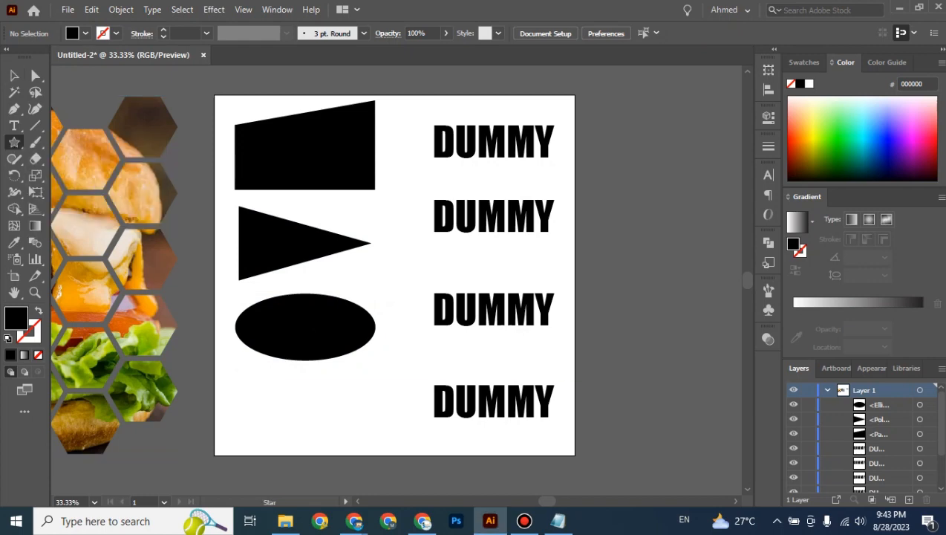
drag(276, 375, 328, 423)
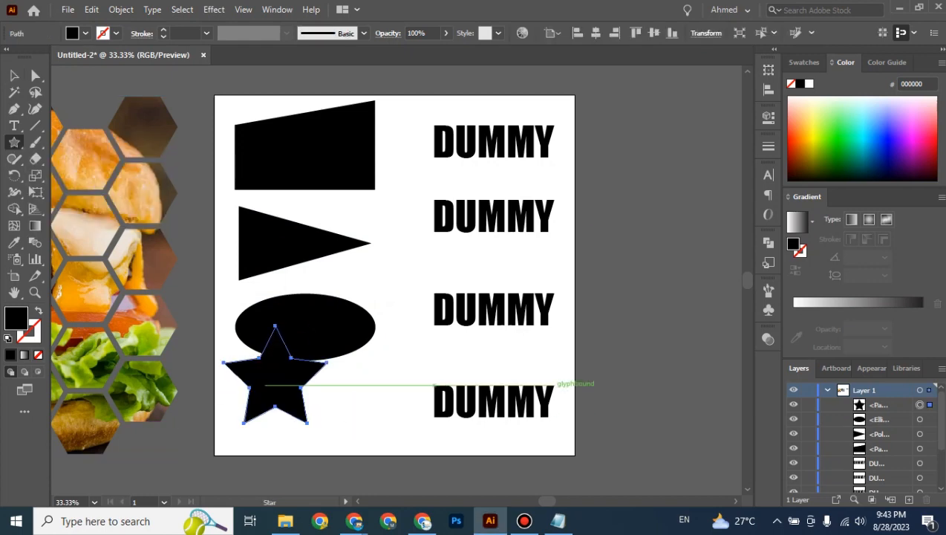
key(v)
drag(308, 379, 348, 414)
Even out the column of shapes by nudging the triangle and ellipse upward and centring the star beneath them inside the artboard
click(296, 264)
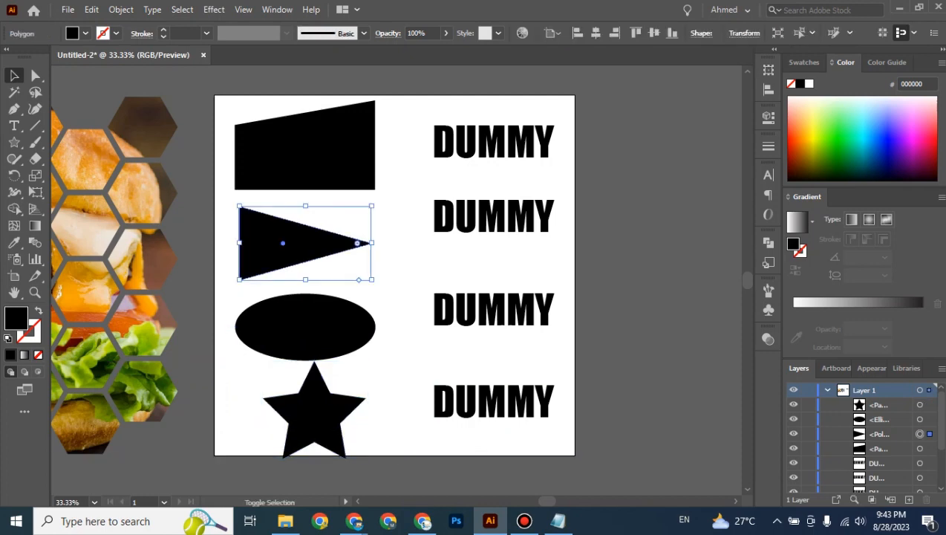
key(shift+Up)
key(shift+Up)
key(shift+Up)
key(shift+Up)
key(shift+Up)
click(305, 328)
key(shift+Up)
key(shift+Up)
key(shift+Up)
key(shift+Up)
key(shift+Up)
key(shift+Up)
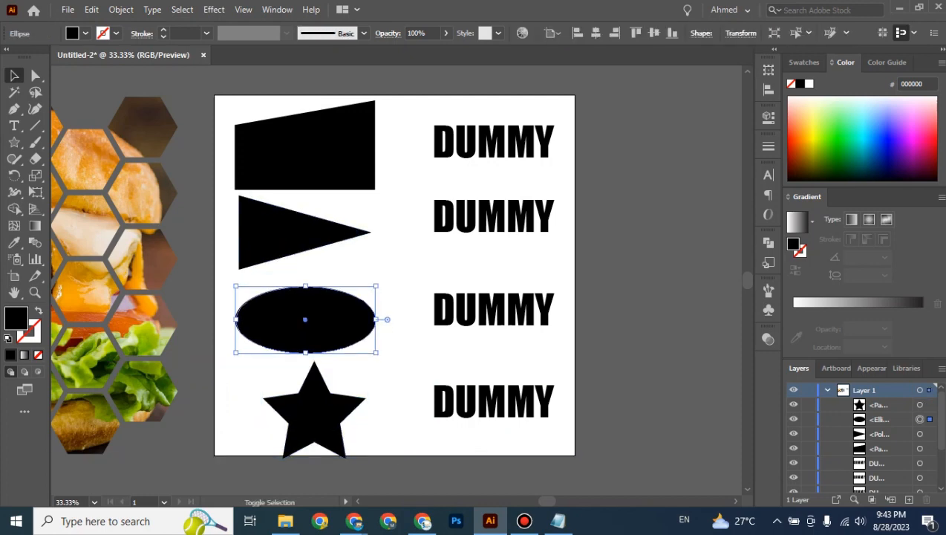
drag(315, 409, 306, 404)
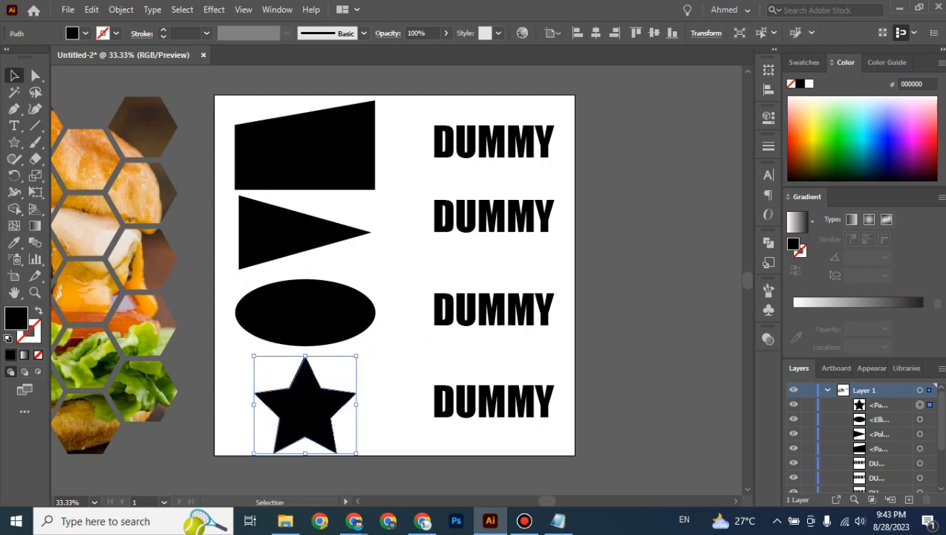
click(600, 307)
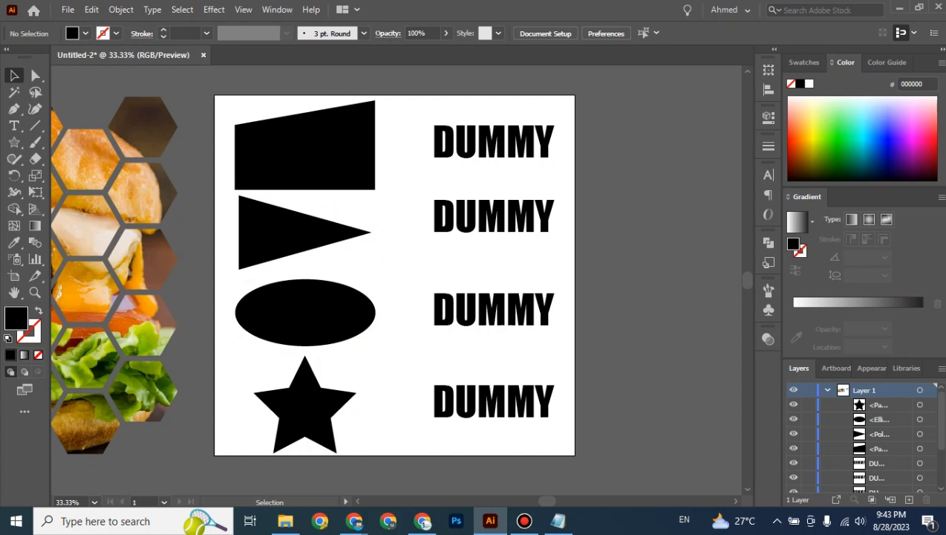
Examine the stacking order of the slanted shape and the first DUMMY text in the layer list
click(493, 144)
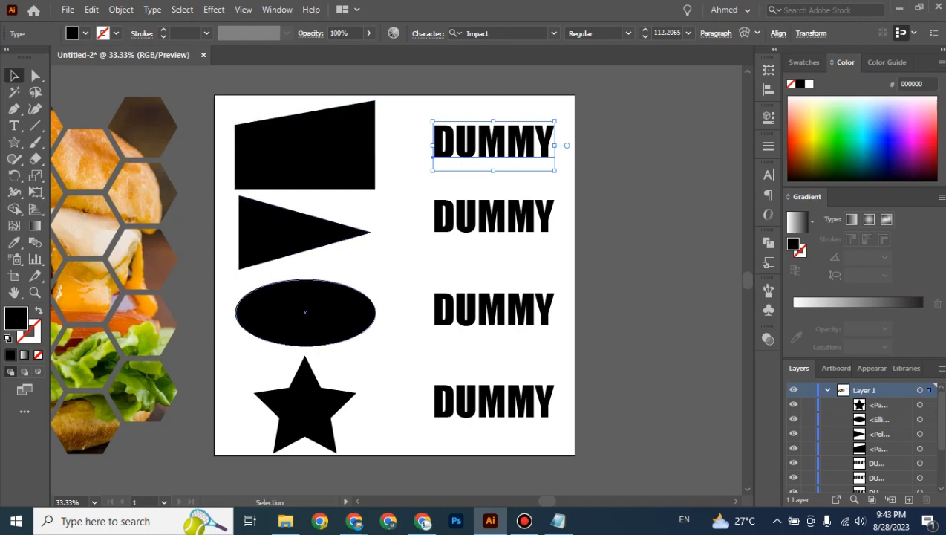
drag(392, 97, 231, 455)
key(ctrl+shift+a)
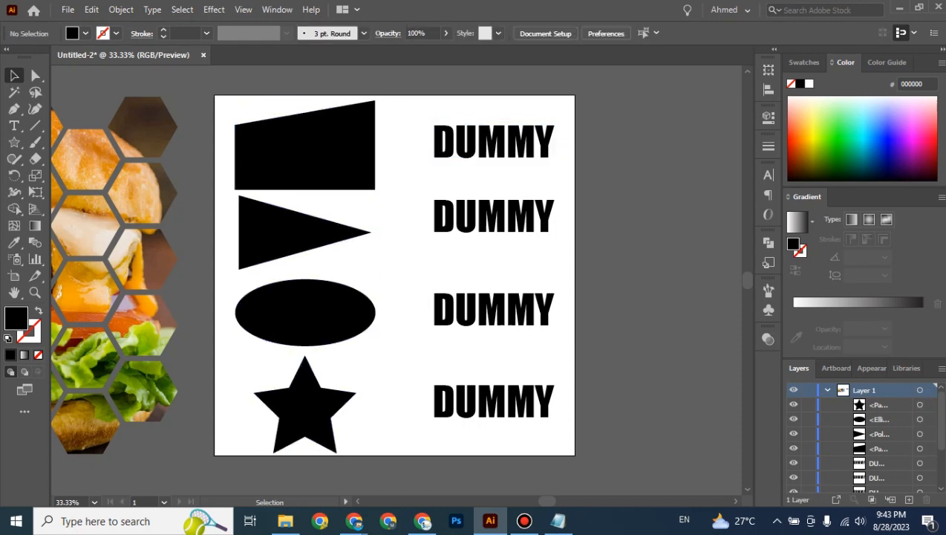
click(304, 141)
shift+click(493, 141)
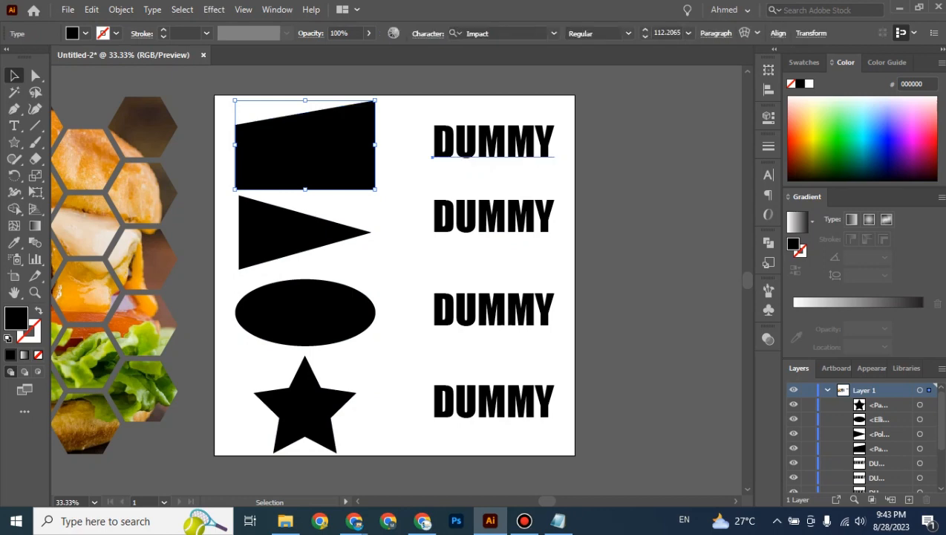
click(306, 144)
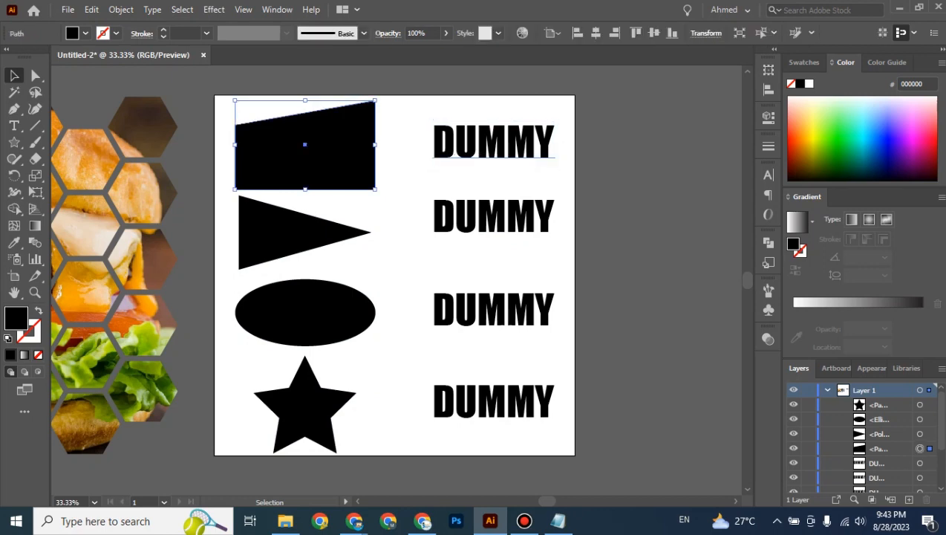
click(493, 141)
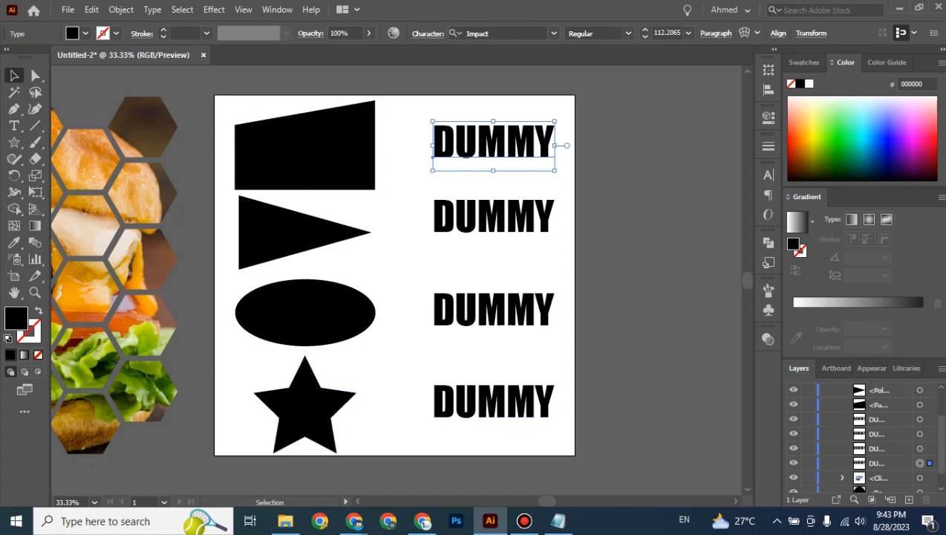
scroll(863, 437, up, 1)
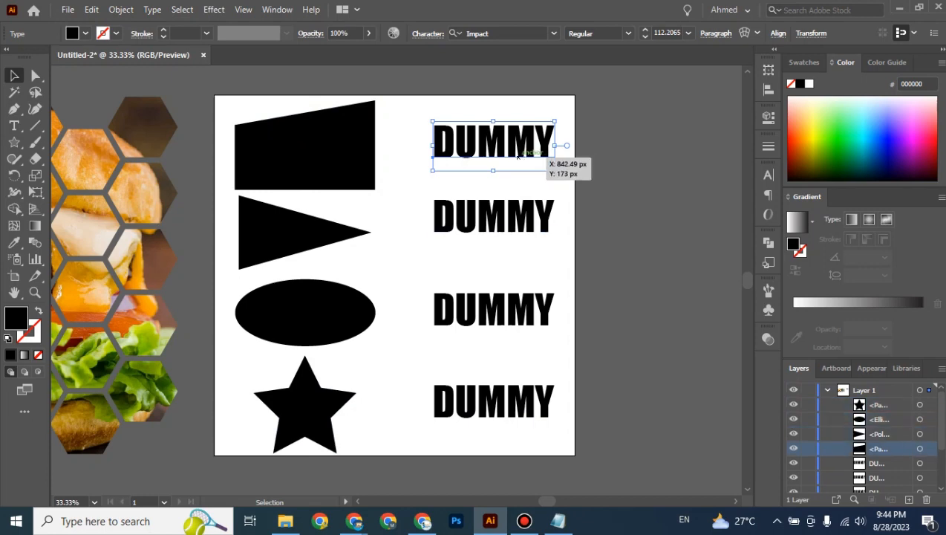
Convert the topmost DUMMY text to outlines and deselect it
click(546, 182)
click(529, 152)
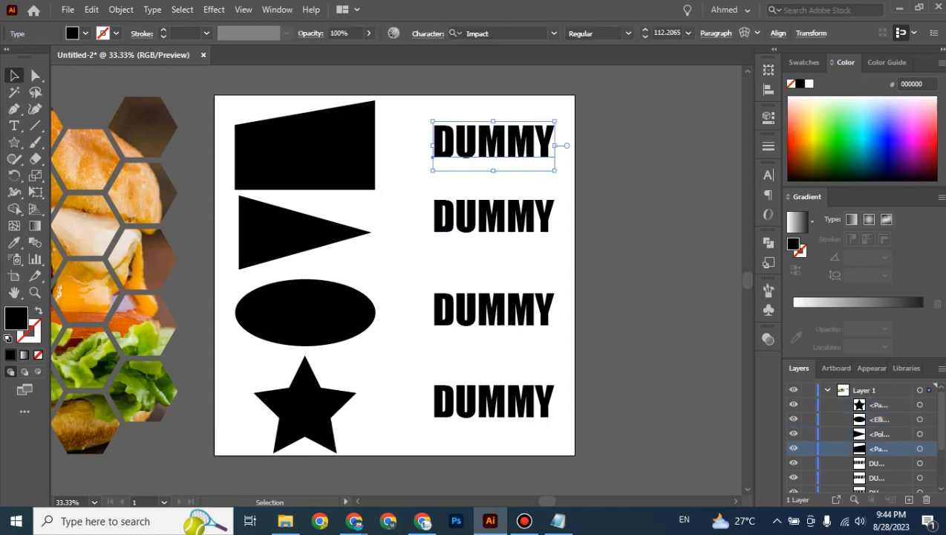
right_click(449, 144)
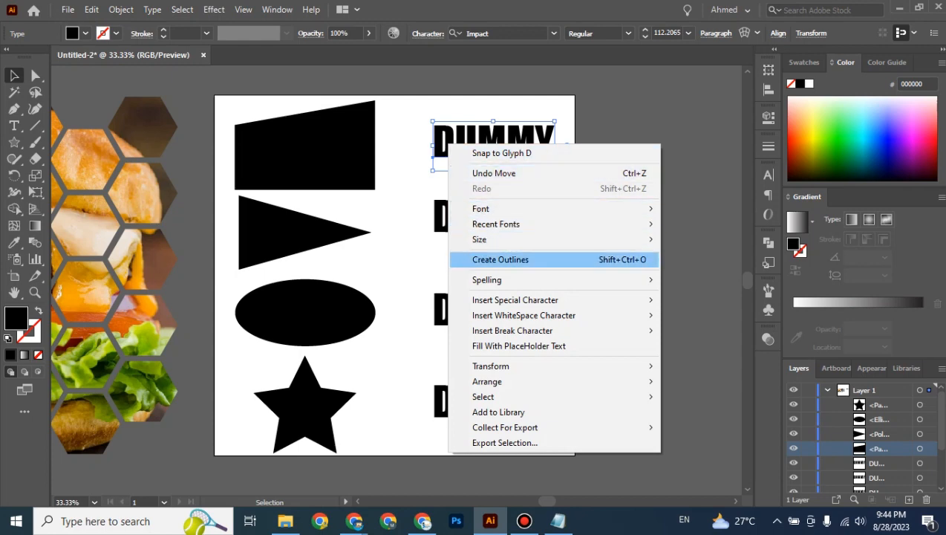
click(500, 259)
key(shift+ctrl+a)
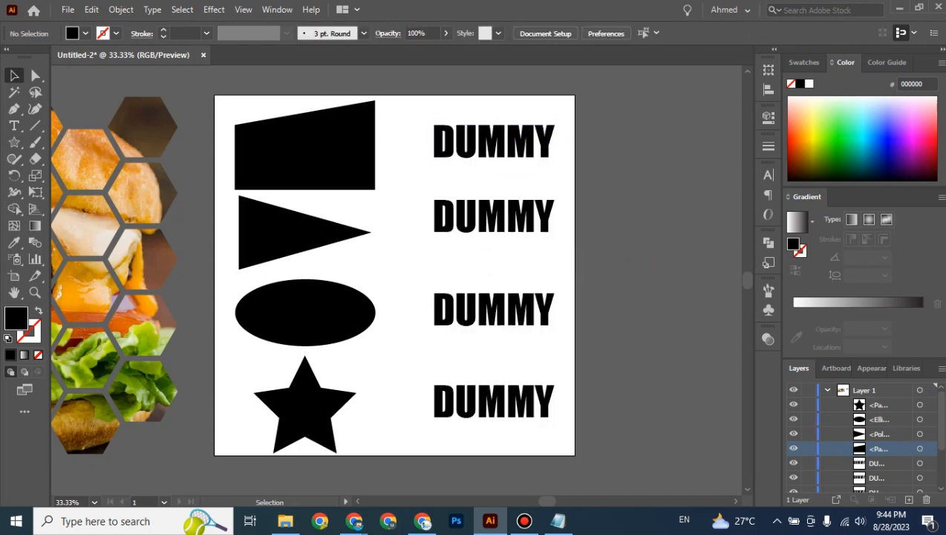
Distort the outlined DUMMY text into the slanted shape with Envelope Distort, Make with Top Object, and deselect the result
drag(555, 102, 309, 172)
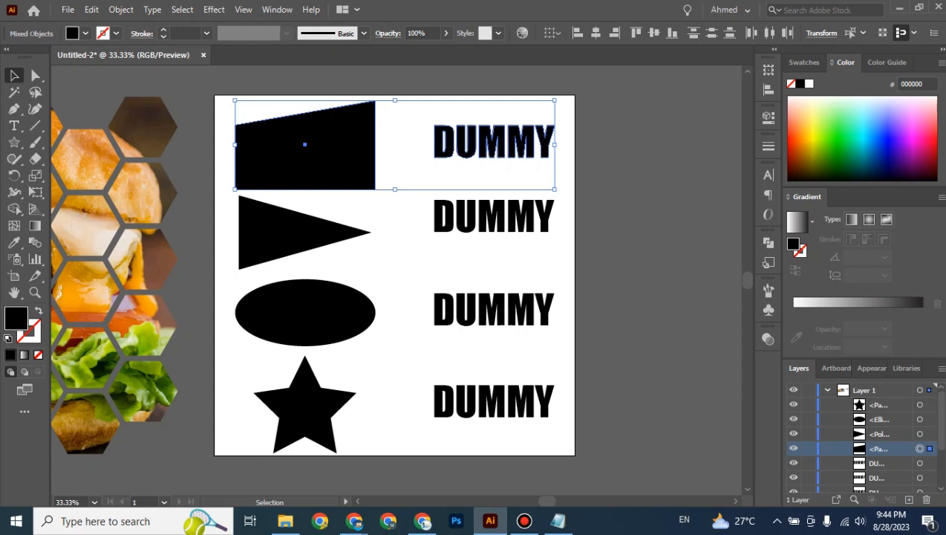
click(121, 9)
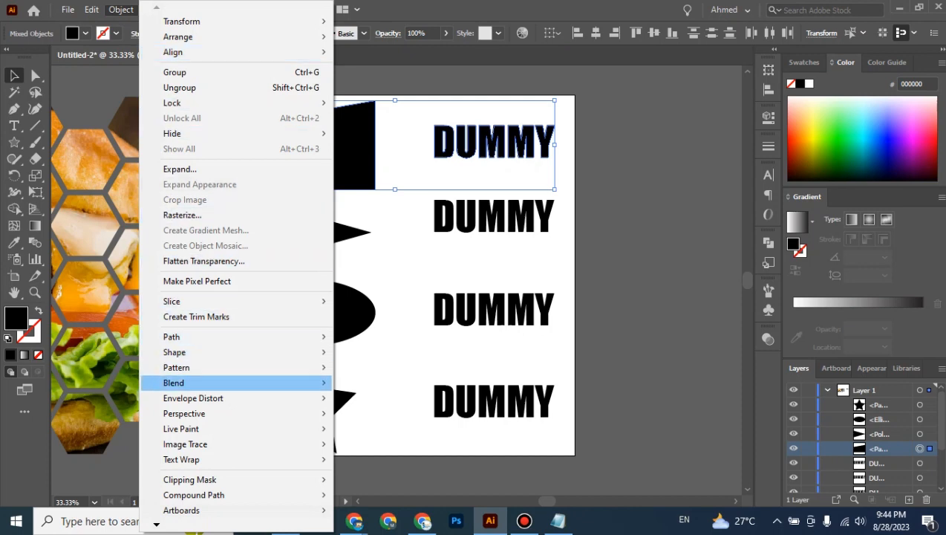
mouse_move(193, 398)
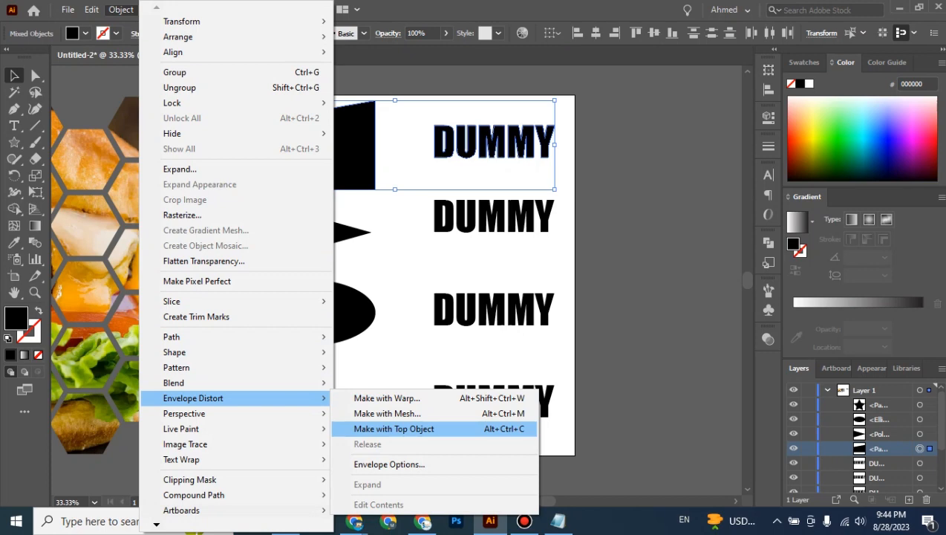
key(Return)
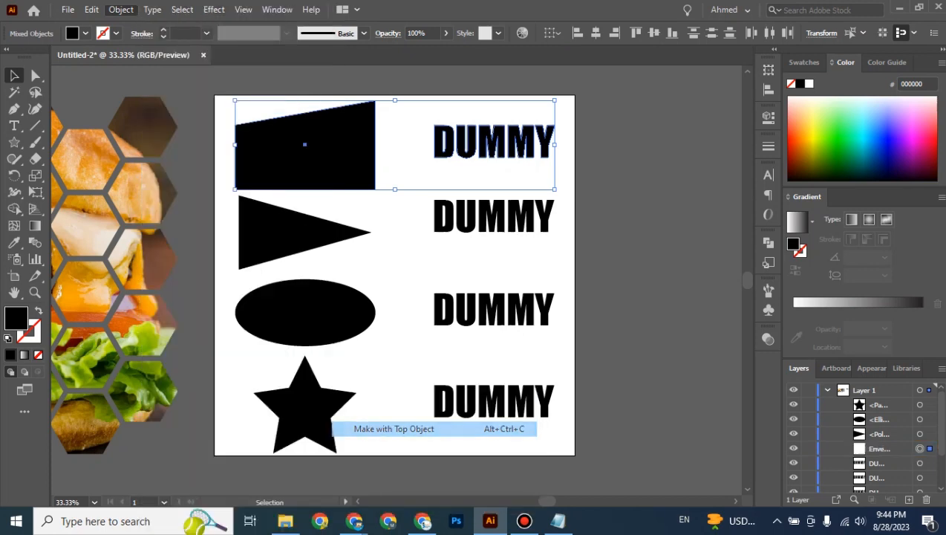
key(ctrl+shift+a)
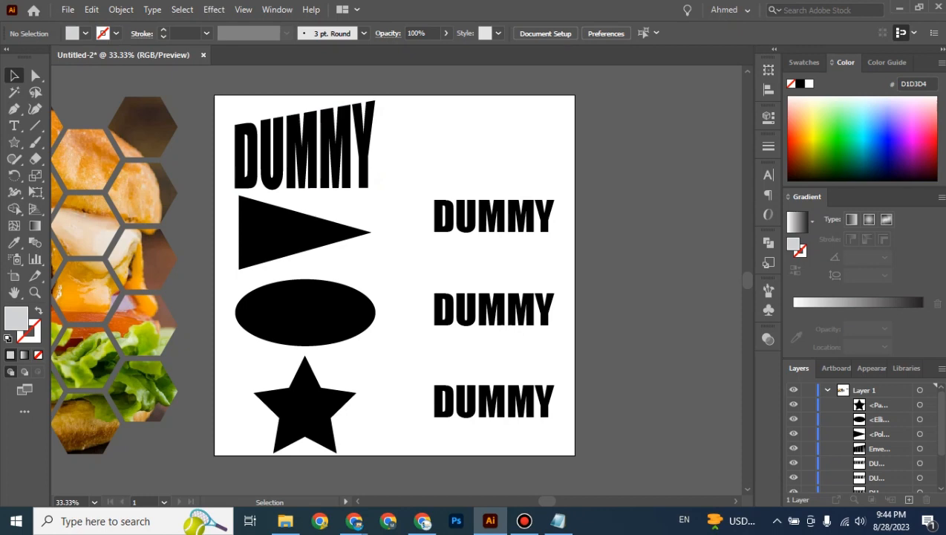
Convert the DUMMY text beside the triangle to outlines and deselect it
click(325, 152)
click(423, 149)
click(493, 218)
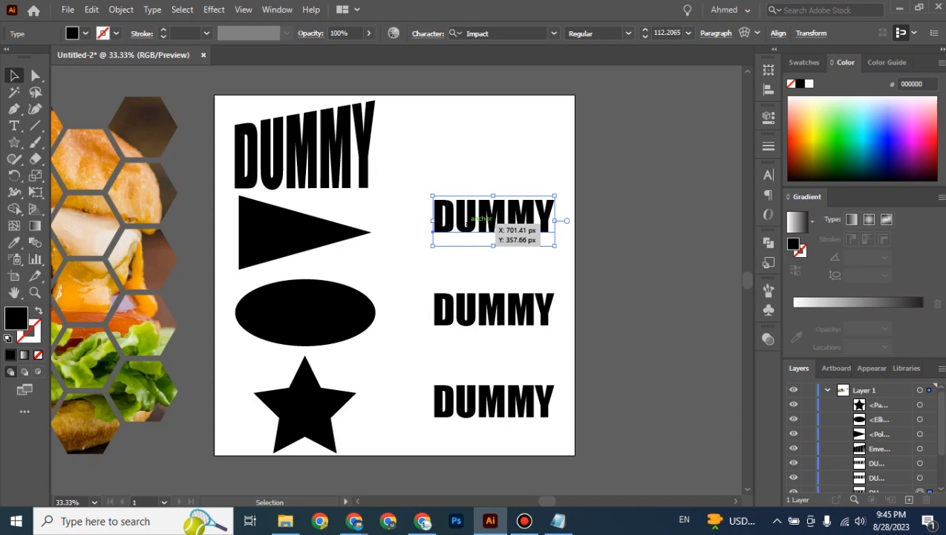
right_click(466, 220)
click(490, 312)
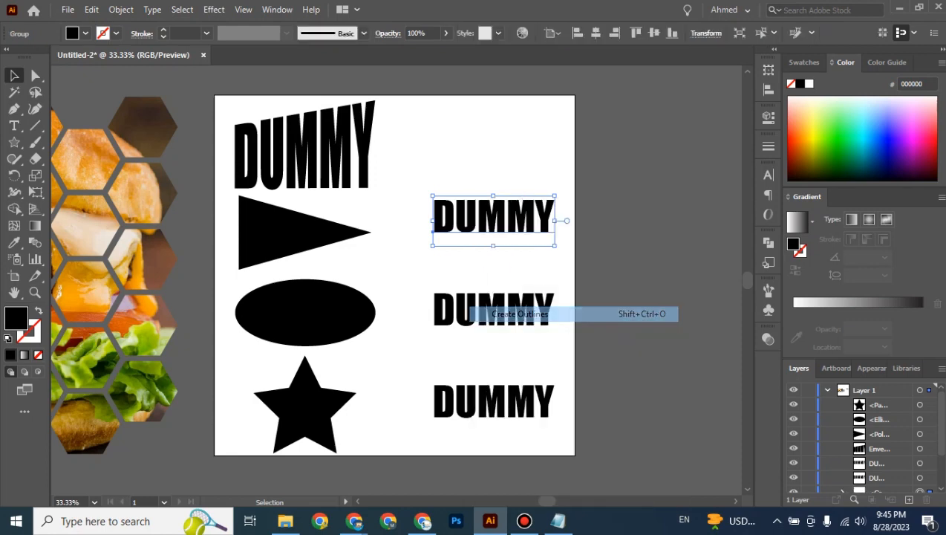
click(407, 258)
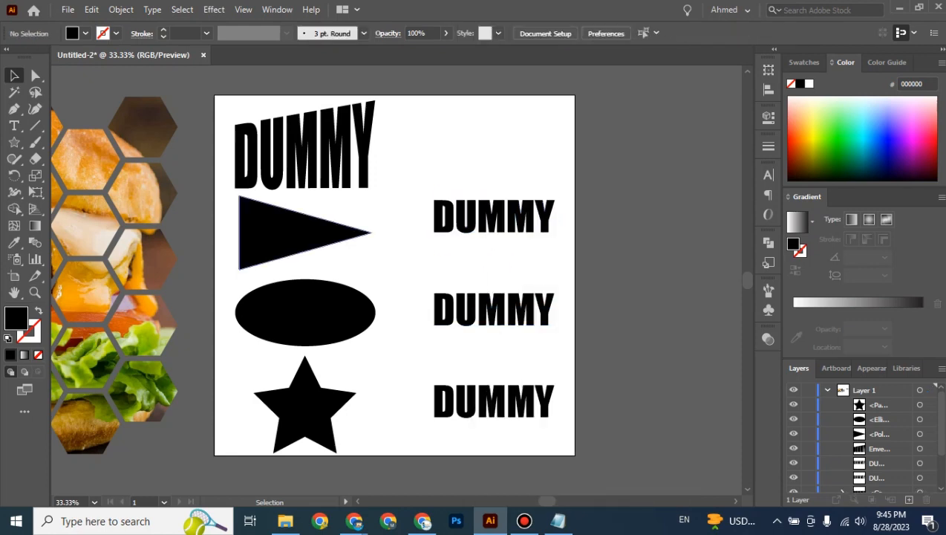
Distort the outlined DUMMY text into the triangle with Envelope Distort, Make with Top Object, and deselect the result
click(290, 233)
shift+click(490, 217)
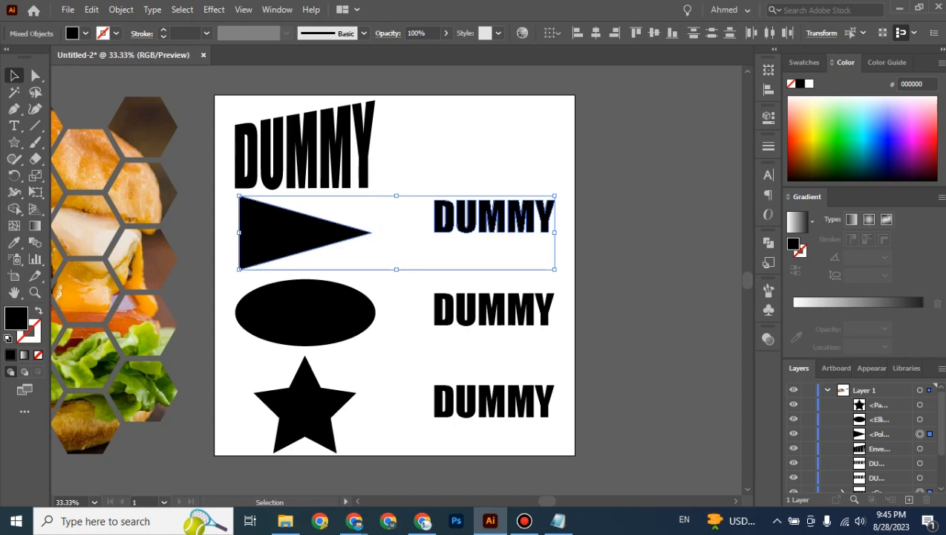
click(121, 9)
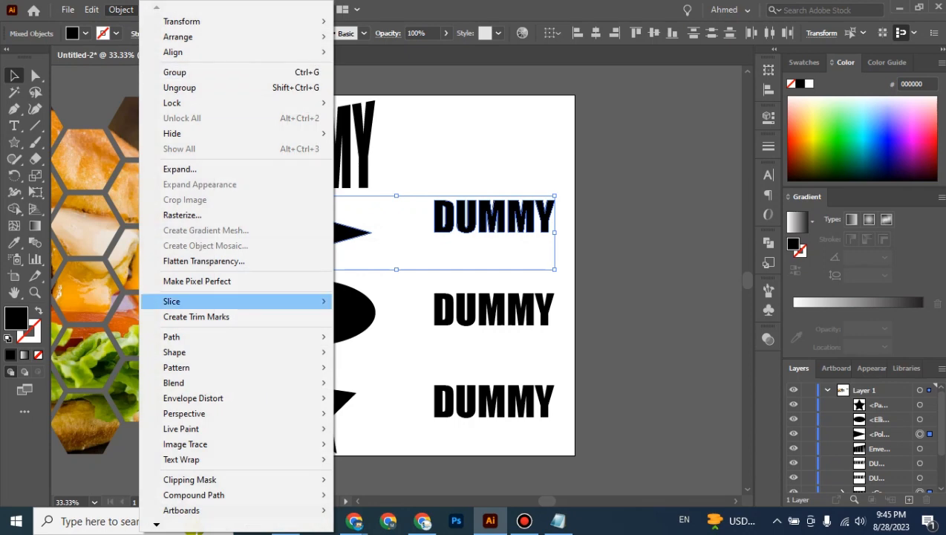
mouse_move(193, 398)
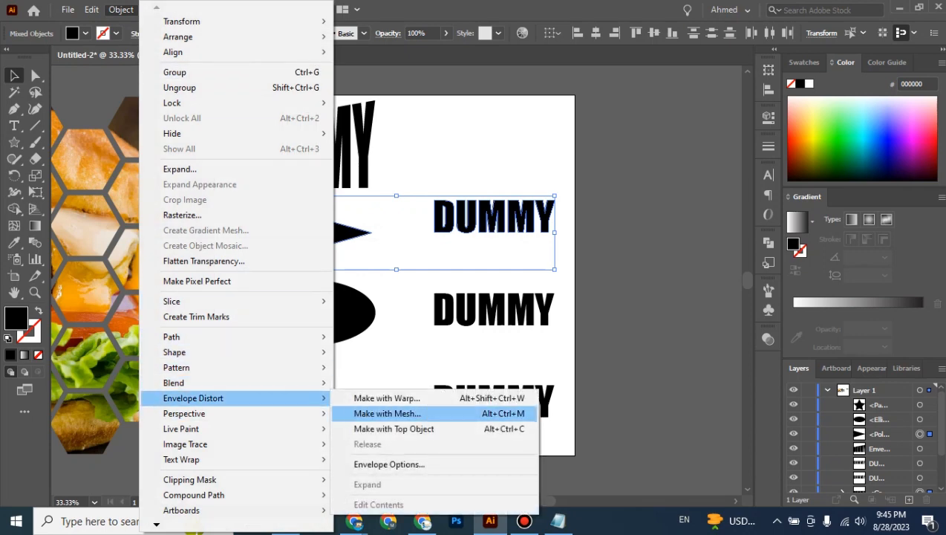
click(394, 429)
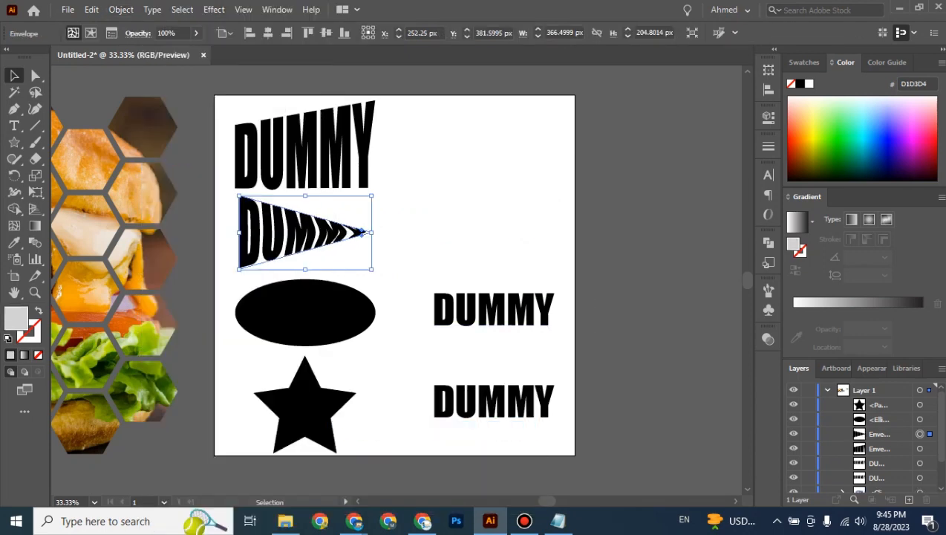
click(458, 232)
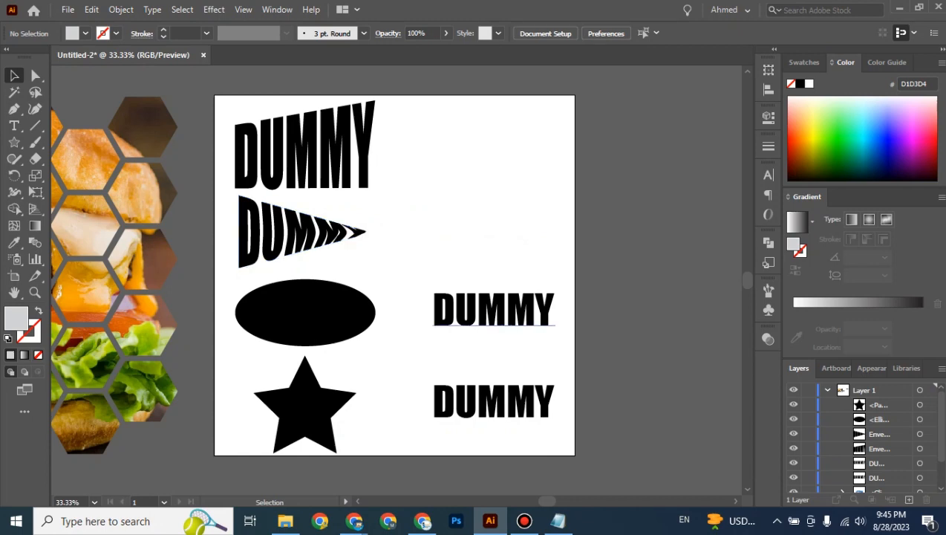
Convert the DUMMY text beside the ellipse to outlines and deselect it
right_click(463, 312)
mouse_move(520, 334)
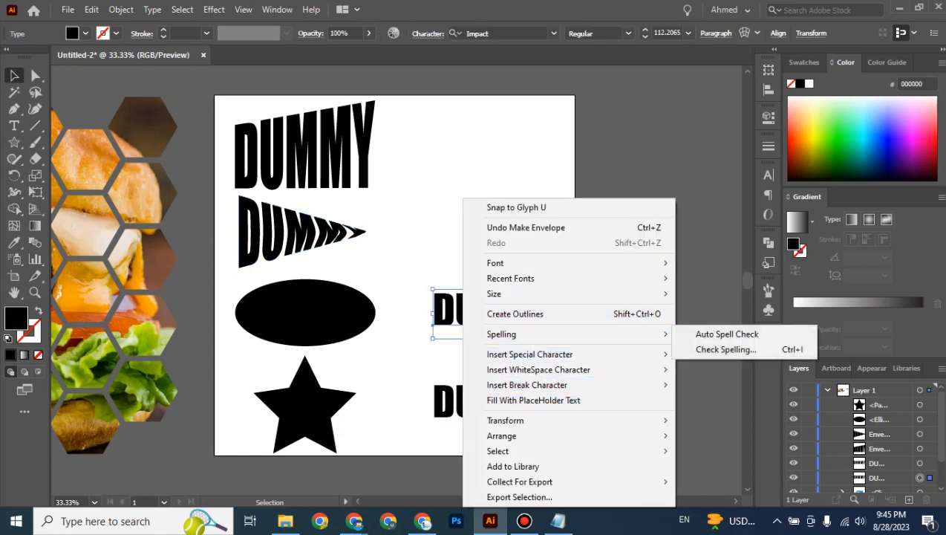
click(515, 314)
click(499, 251)
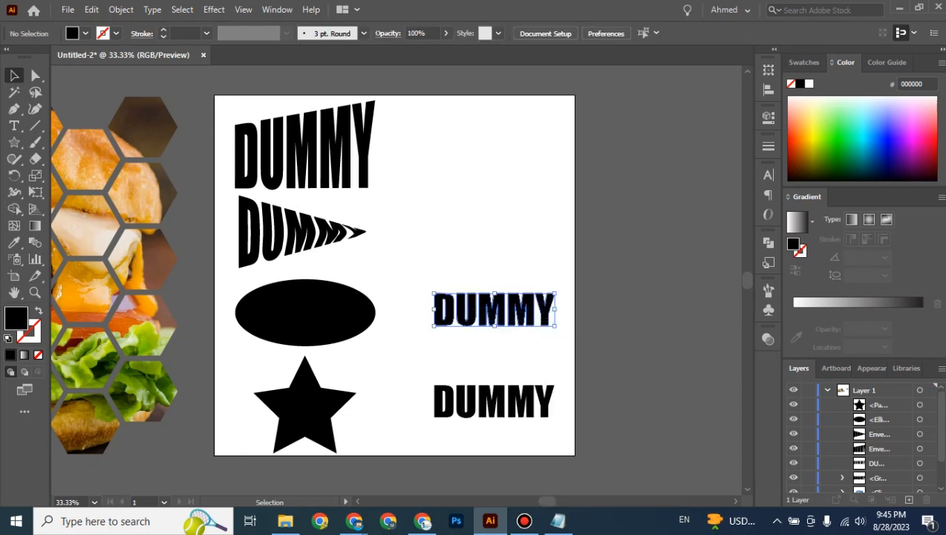
Fit the outlined DUMMY text into the ellipse using Envelope Distort, Make with Top Object, and clear the selection
click(332, 312)
drag(371, 261, 487, 324)
click(120, 8)
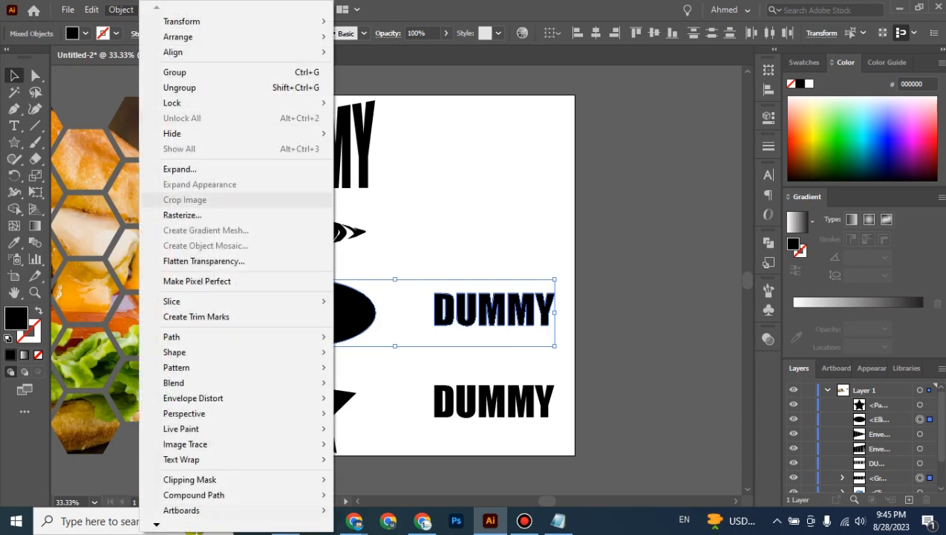
mouse_move(223, 383)
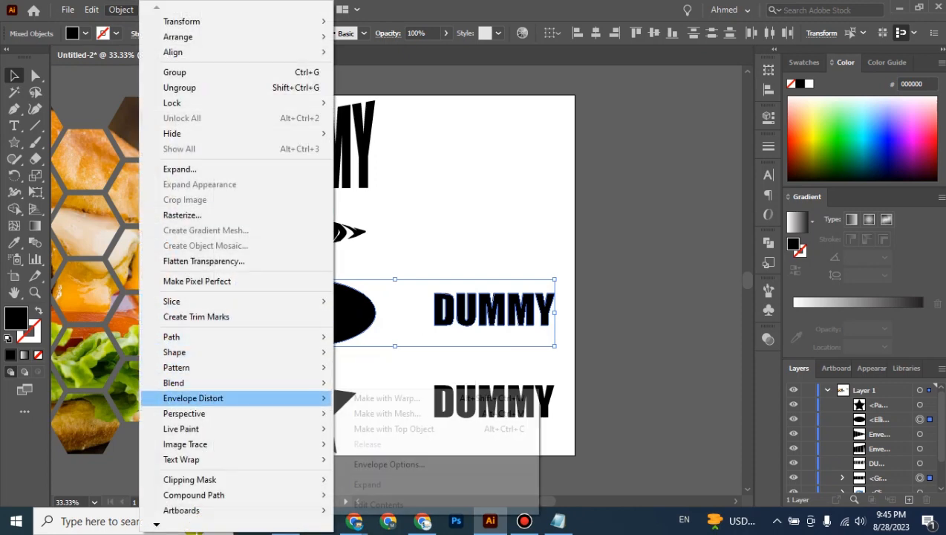
click(394, 428)
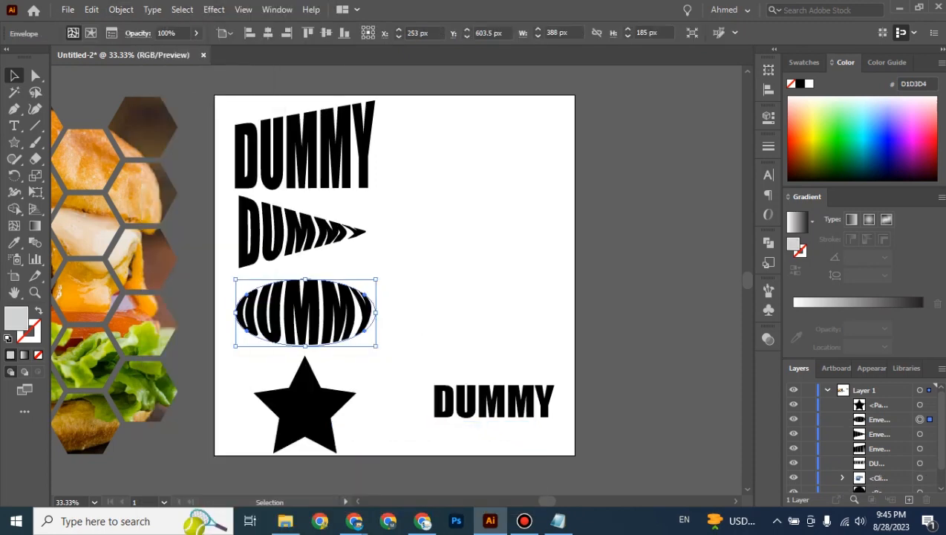
key(ctrl+shift+a)
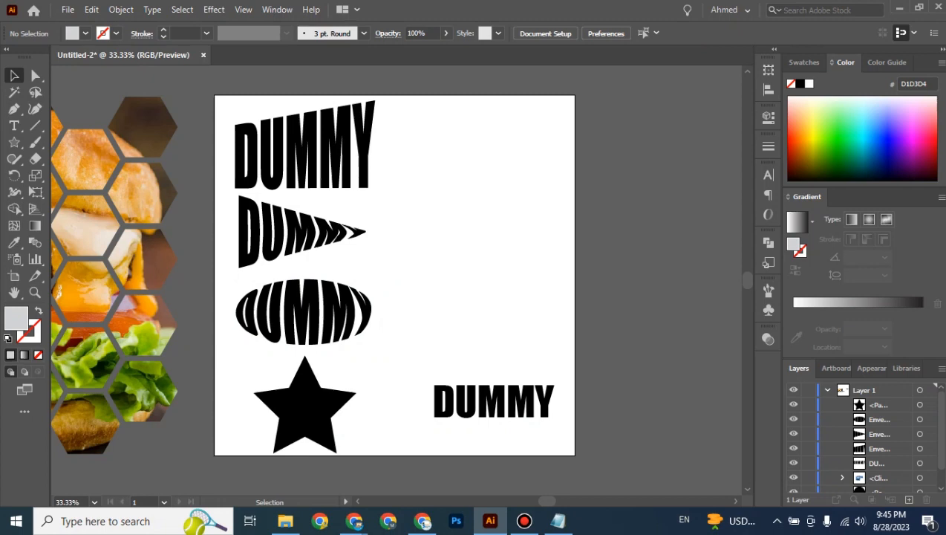
Convert the last DUMMY text, beside the star, to outlines and deselect it
click(492, 410)
right_click(492, 412)
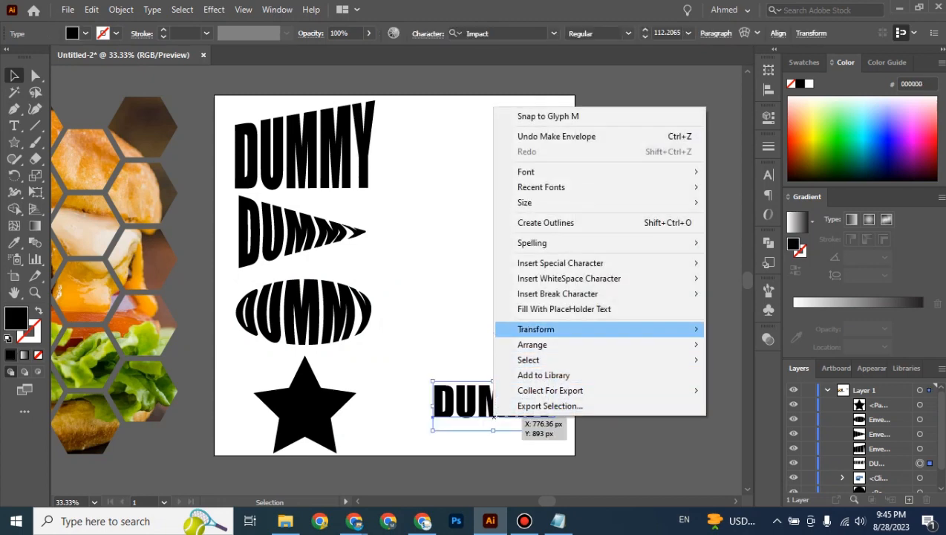
click(546, 223)
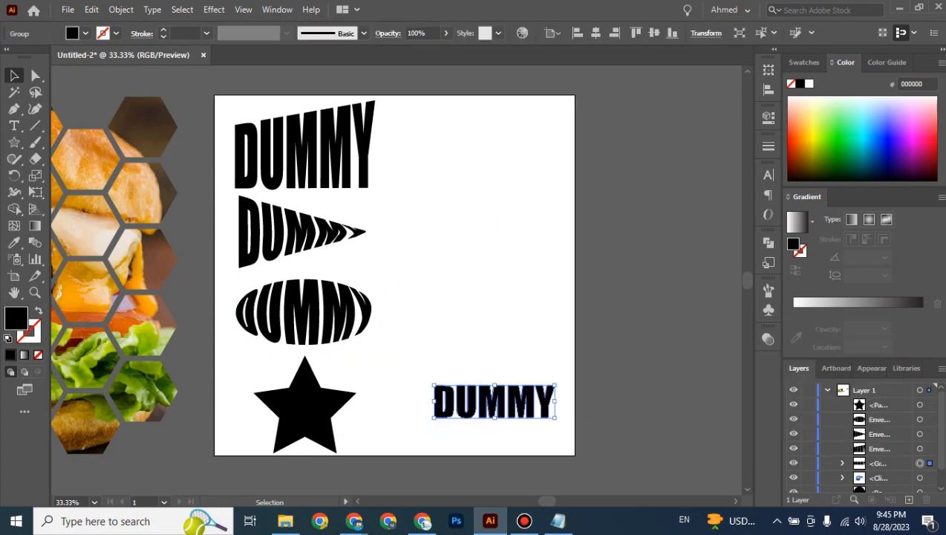
key(ctrl+shift+a)
Warp the outlined DUMMY text into the star with Envelope Distort, Make with Top Object, and deselect it
drag(232, 370, 520, 438)
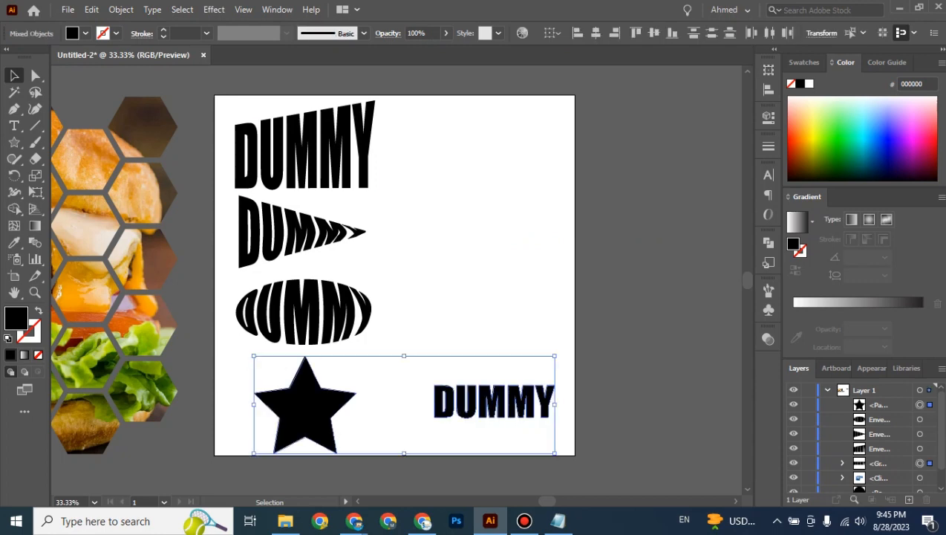
click(121, 9)
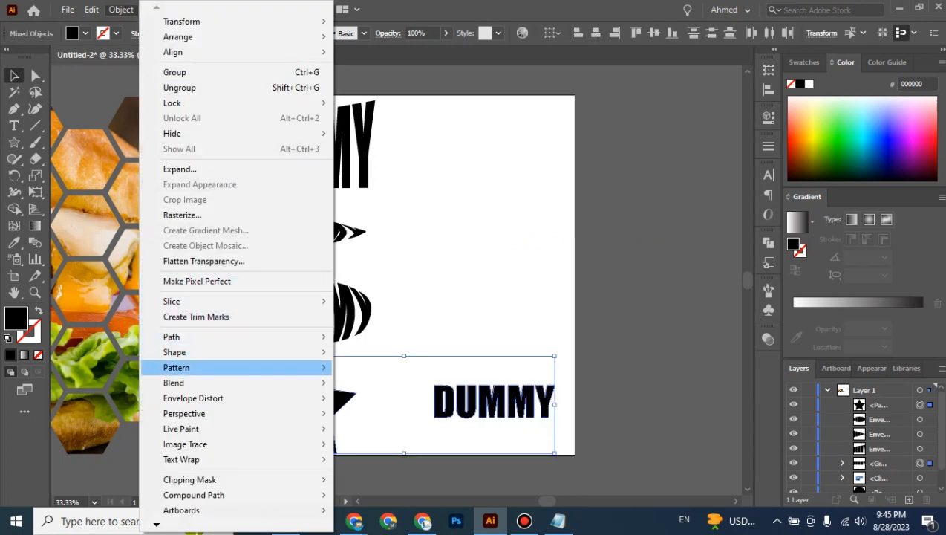
mouse_move(223, 398)
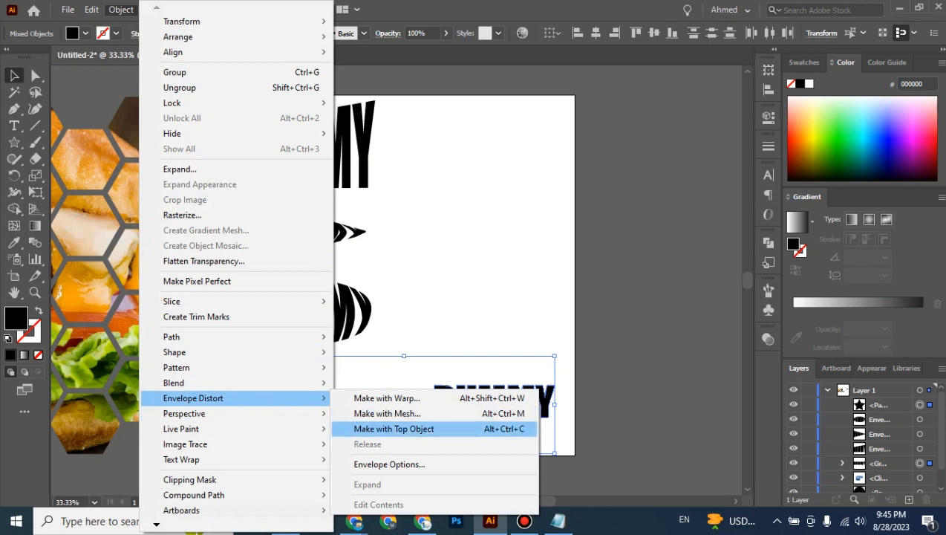
click(394, 428)
key(ctrl+shift+a)
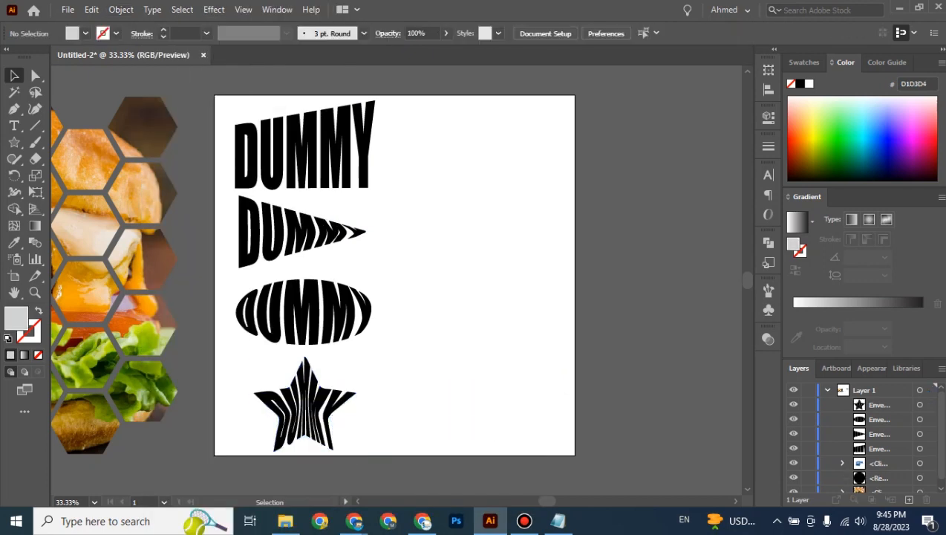
Rearrange the four distorted texts into two rows: triangle and slanted text above, star and ellipse below
drag(305, 143, 450, 155)
key(ctrl+shift+a)
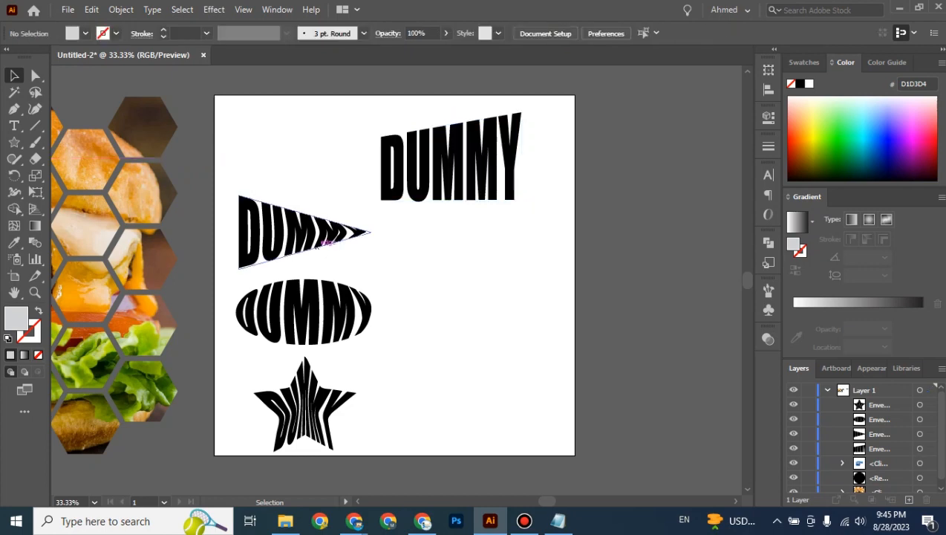
drag(327, 242, 319, 202)
drag(333, 312, 482, 277)
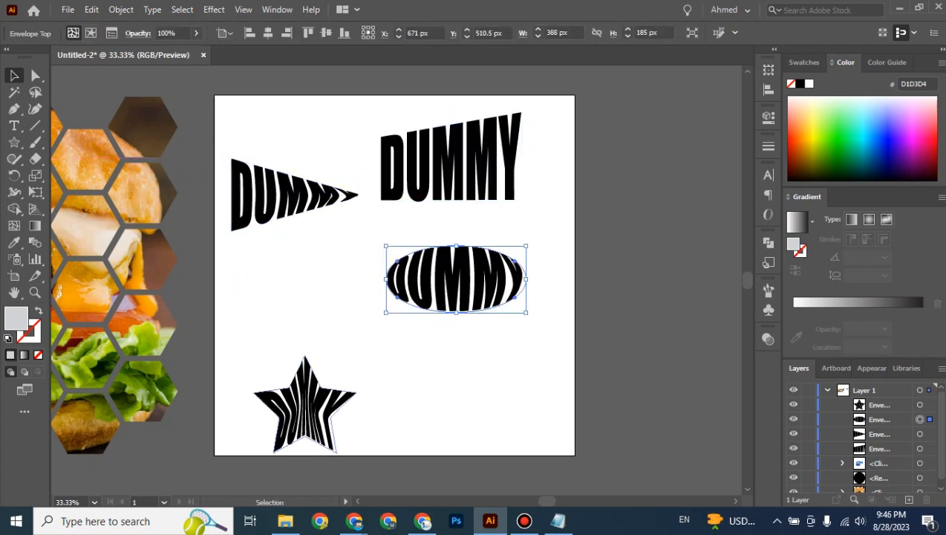
drag(304, 405, 297, 319)
key(ctrl+shift+a)
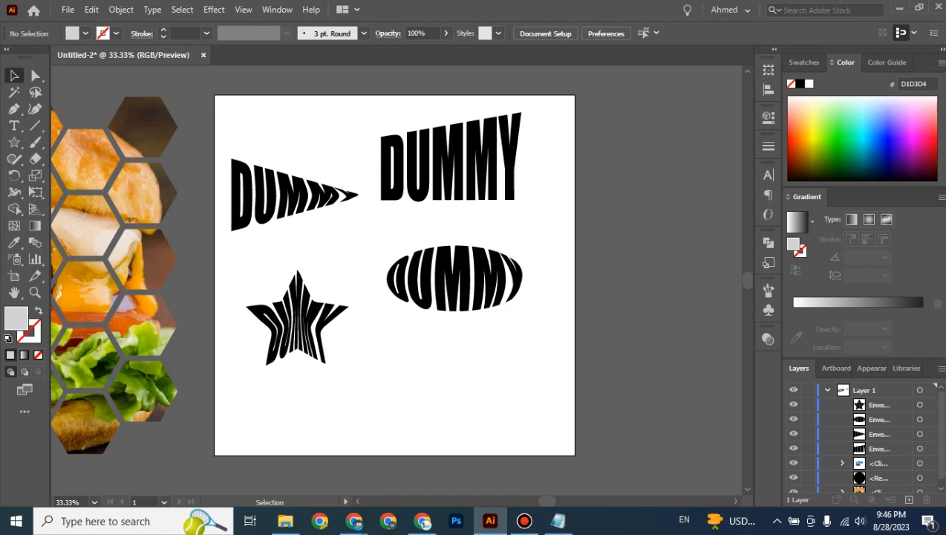
Switch to the Google Meet call to check on the participants and return to Illustrator
mouse_move(354, 521)
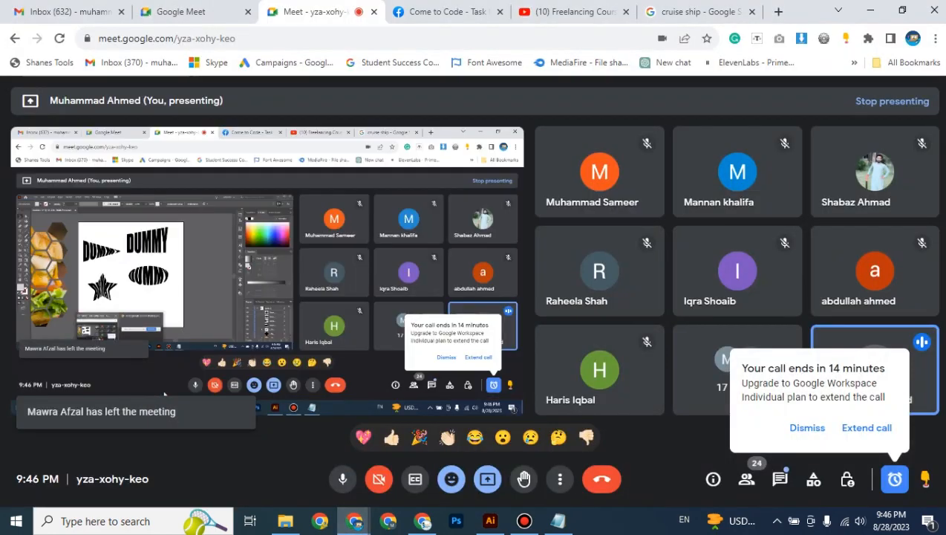
click(276, 457)
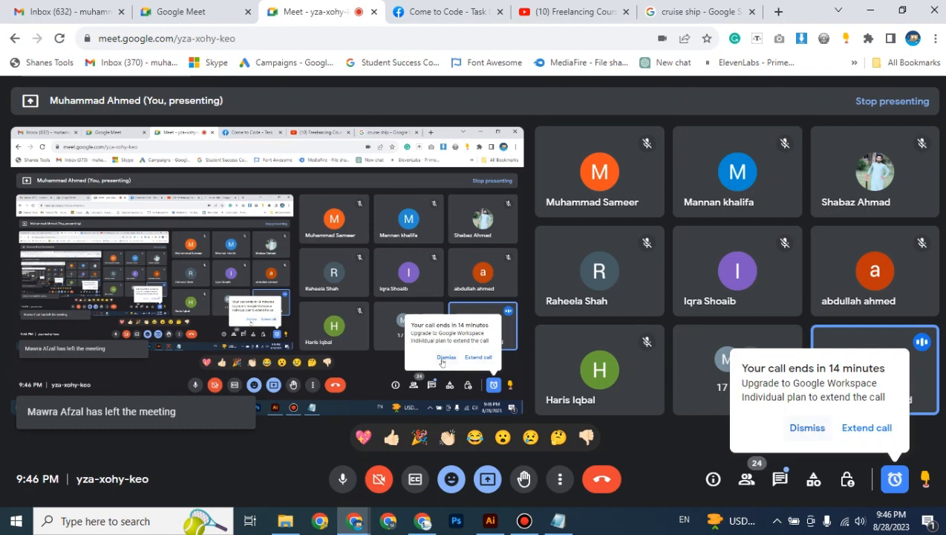
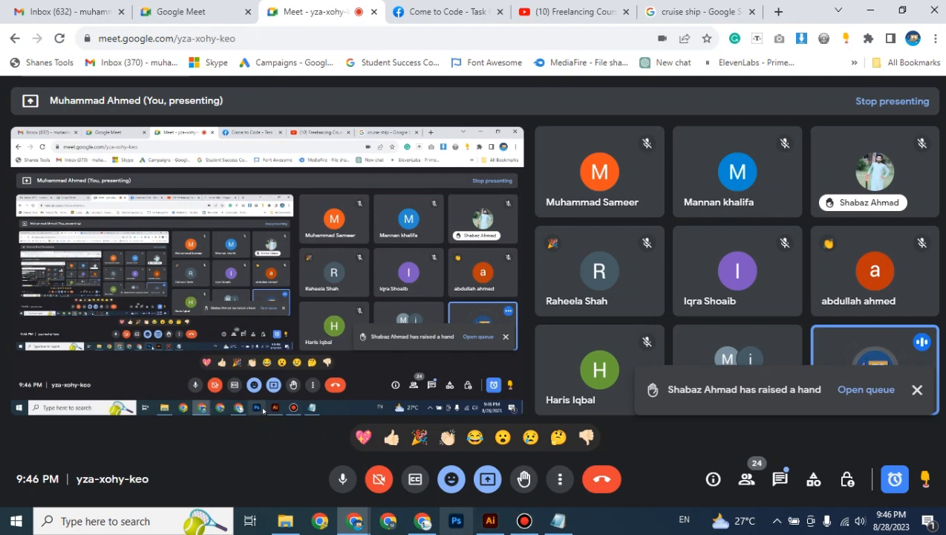
mouse_move(491, 521)
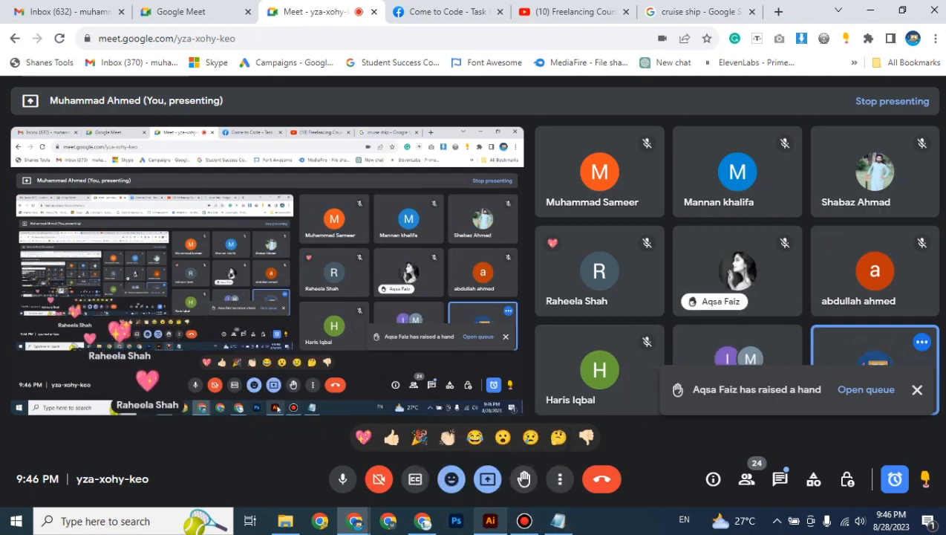
click(490, 521)
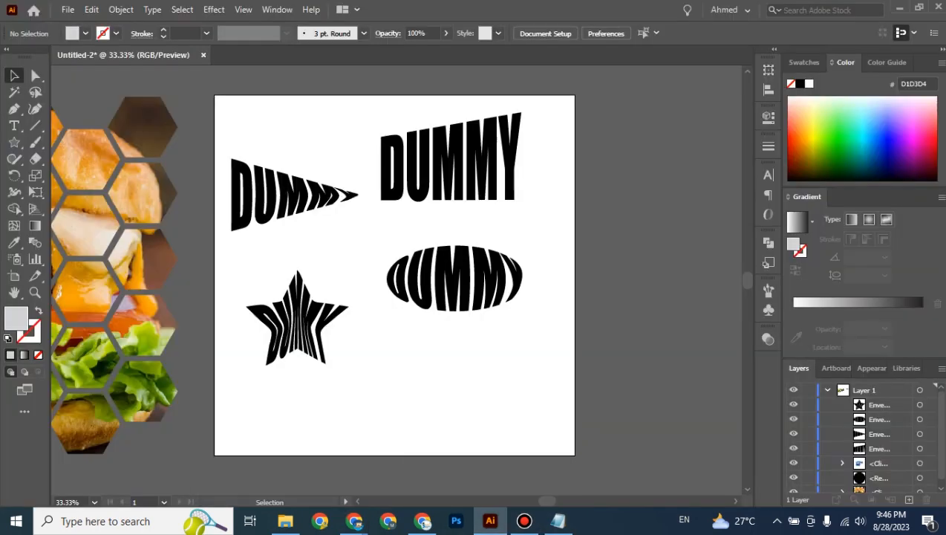
Move all four distorted DUMMY texts off the artboard into the space above it and deselect them
drag(213, 105, 541, 393)
key(ctrl+minus)
key(ctrl+minus)
key(ctrl+minus)
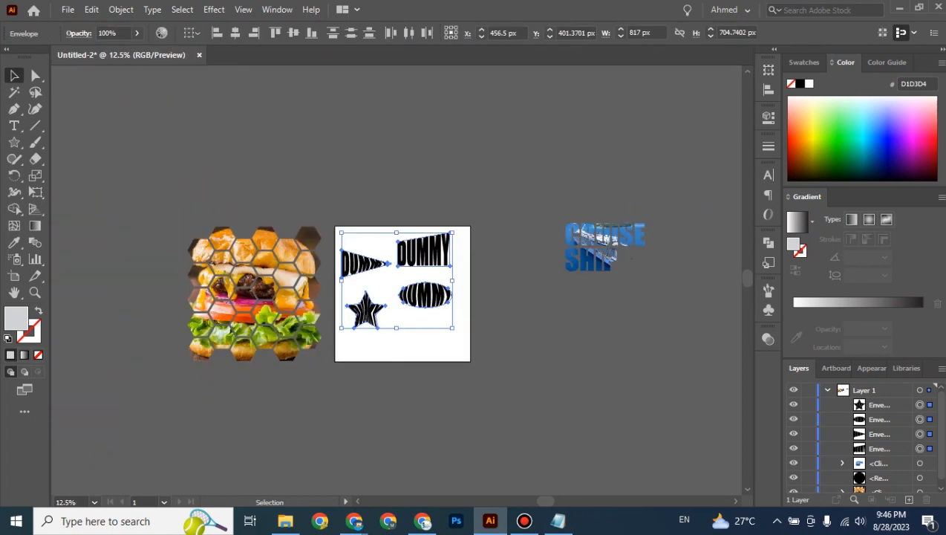
drag(460, 284, 503, 178)
key(ctrl+shift+a)
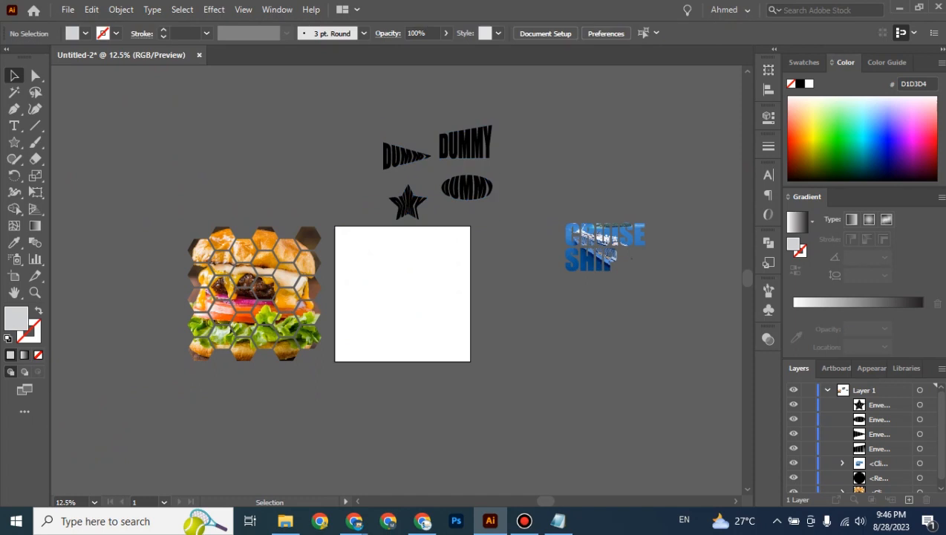
Add the point text FISH in the upper part of the empty artboard
key(ctrl+plus)
key(ctrl+plus)
key(ctrl+plus)
scroll(401, 282, down, 2)
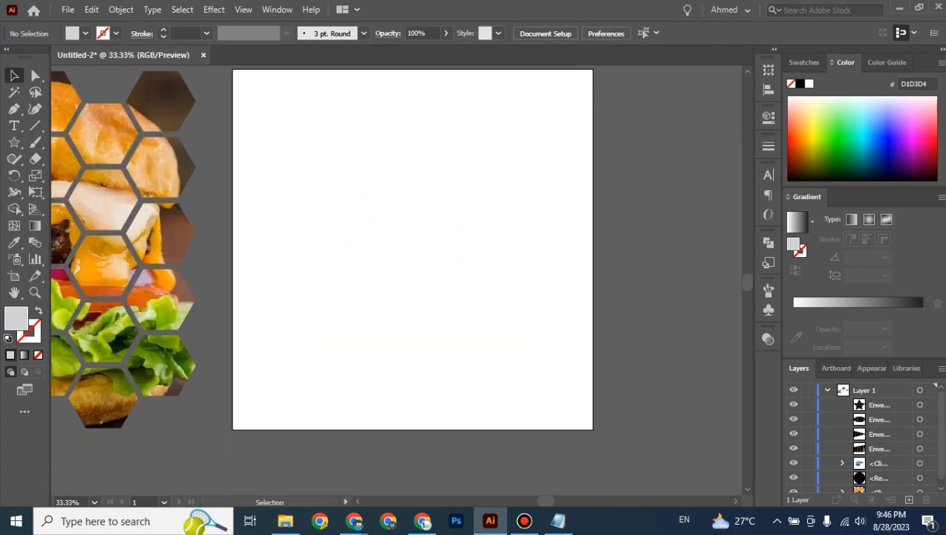
key(t)
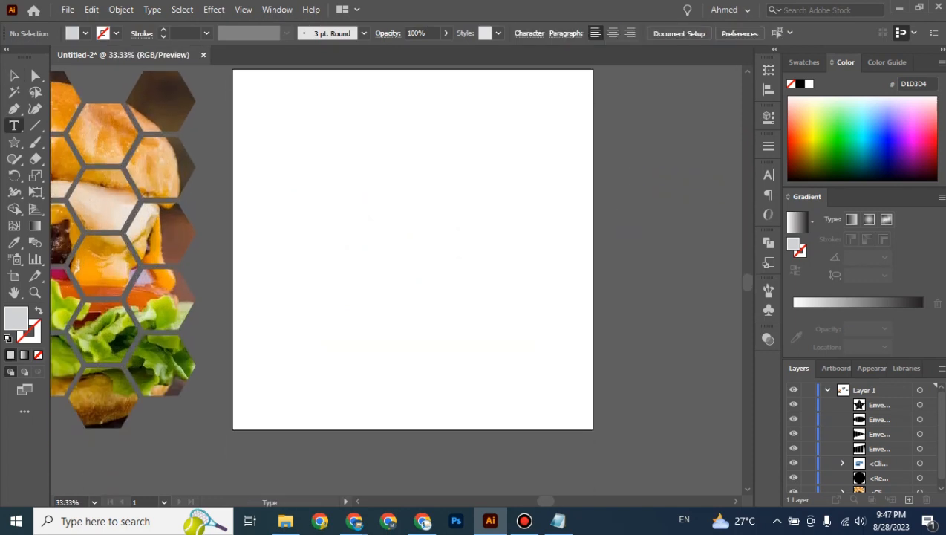
click(398, 159)
text(F)
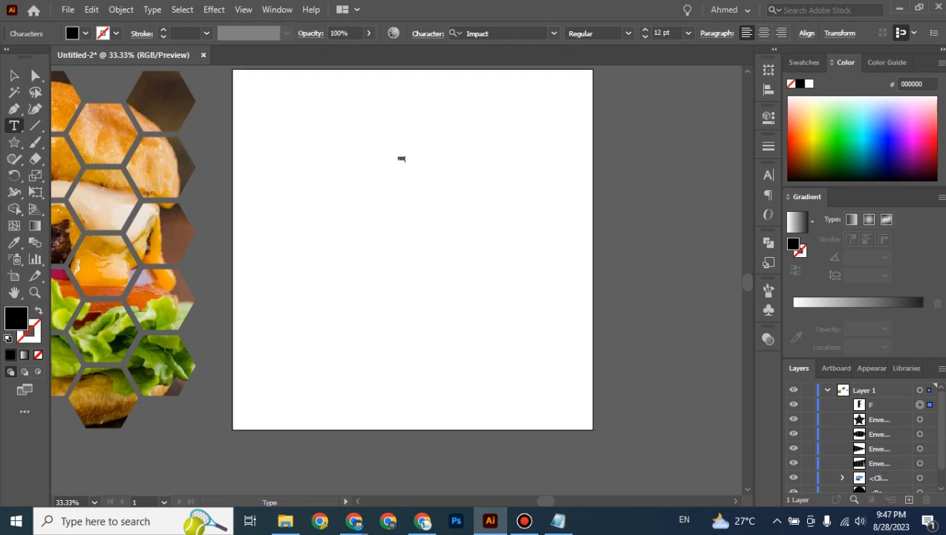
text(ISH)
key(Escape)
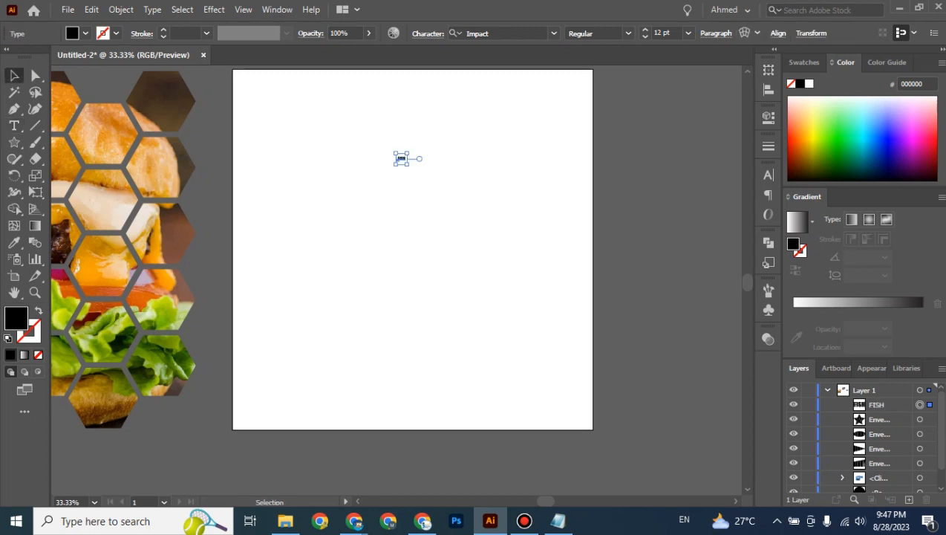
Enlarge the FISH text, move it to the lower-right part of the artboard and deselect it
drag(407, 164, 493, 250)
drag(477, 187, 519, 321)
click(443, 229)
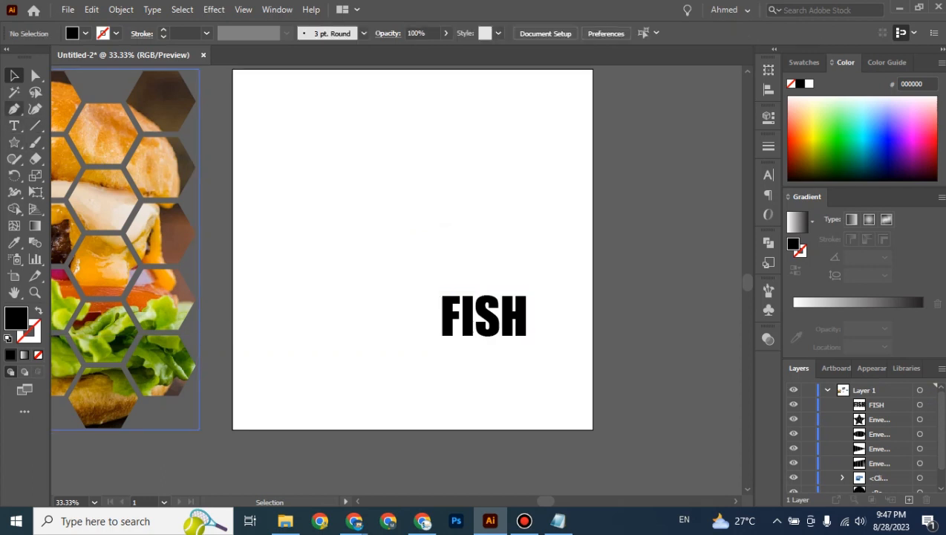
Create an ellipse 200 px wide and 100 px high in the upper part of the artboard
click(14, 141)
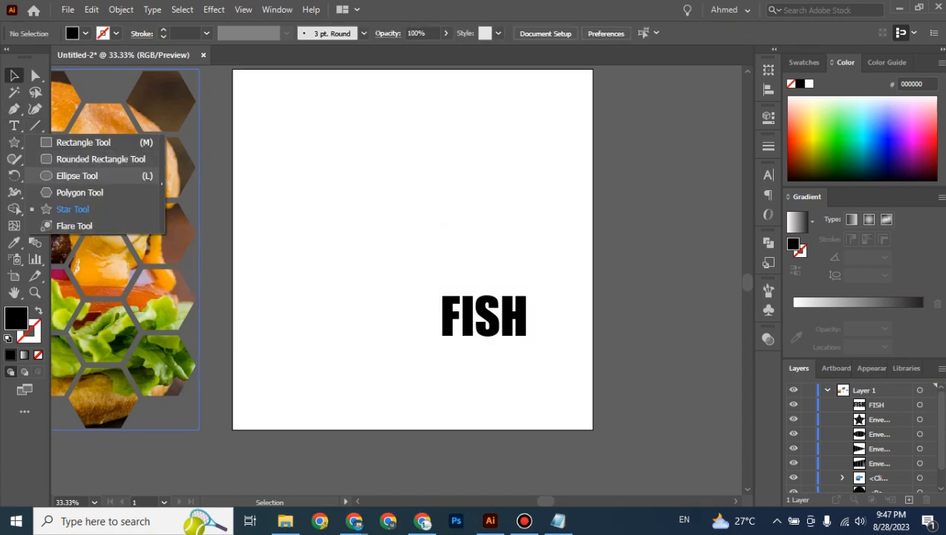
click(77, 176)
click(387, 180)
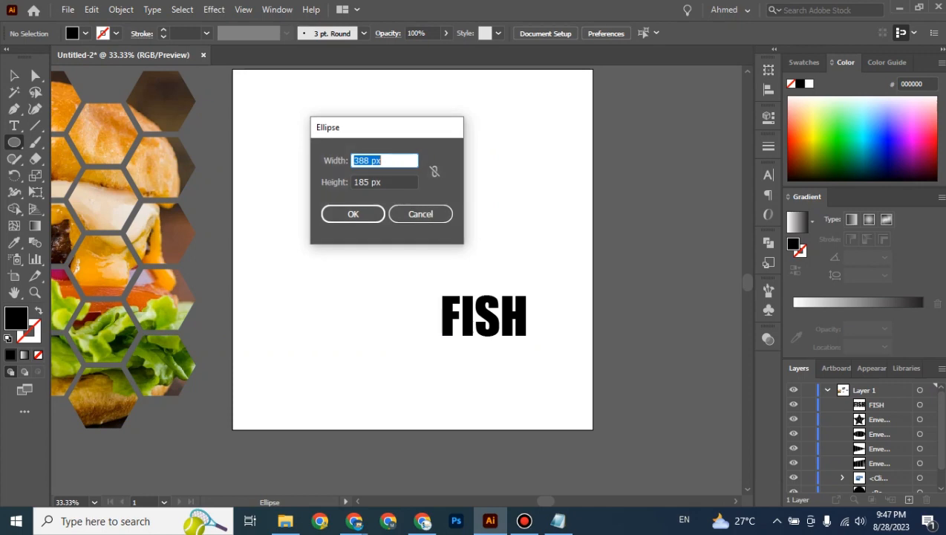
click(372, 161)
text(200)
key(Tab)
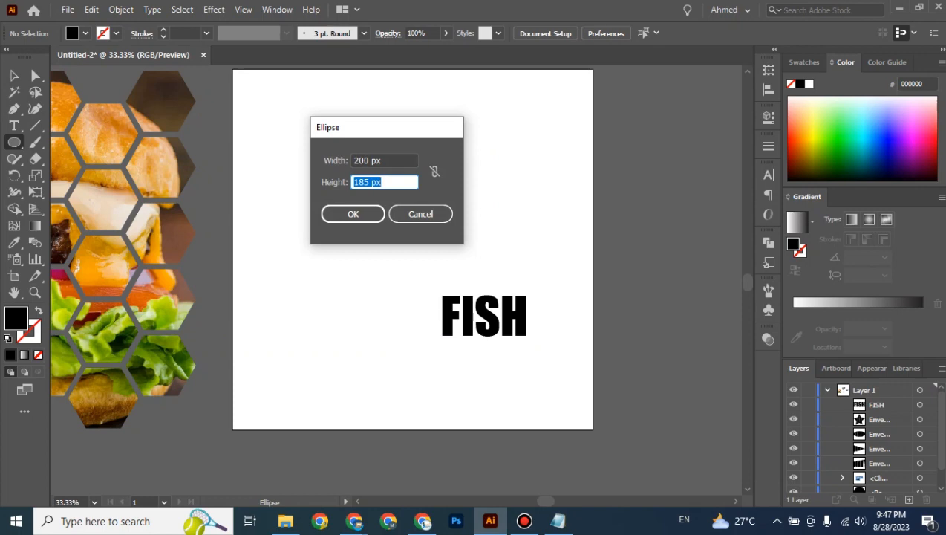
text(100)
key(Return)
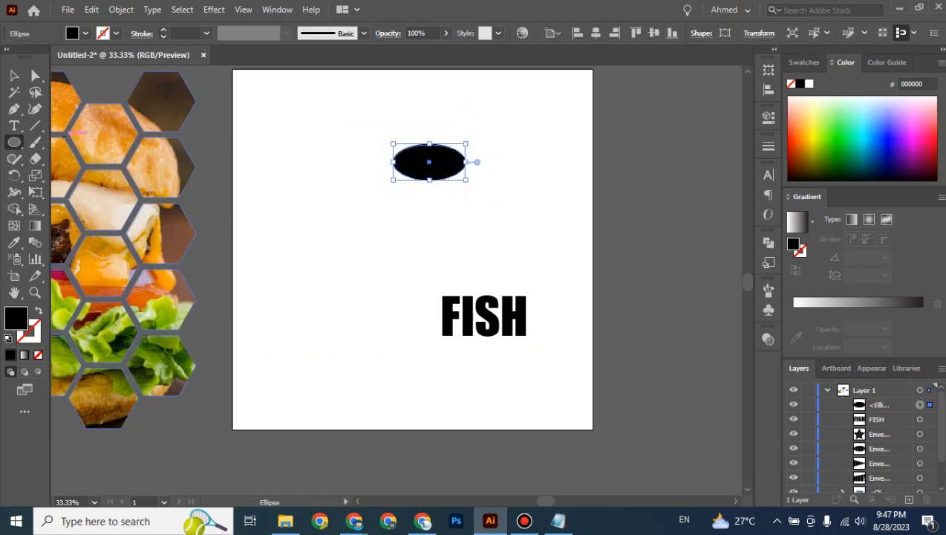
Move the ellipse toward the upper-left part of the artboard and deselect it
click(14, 76)
click(335, 143)
drag(429, 162, 381, 197)
key(ctrl+plus)
key(ctrl+plus)
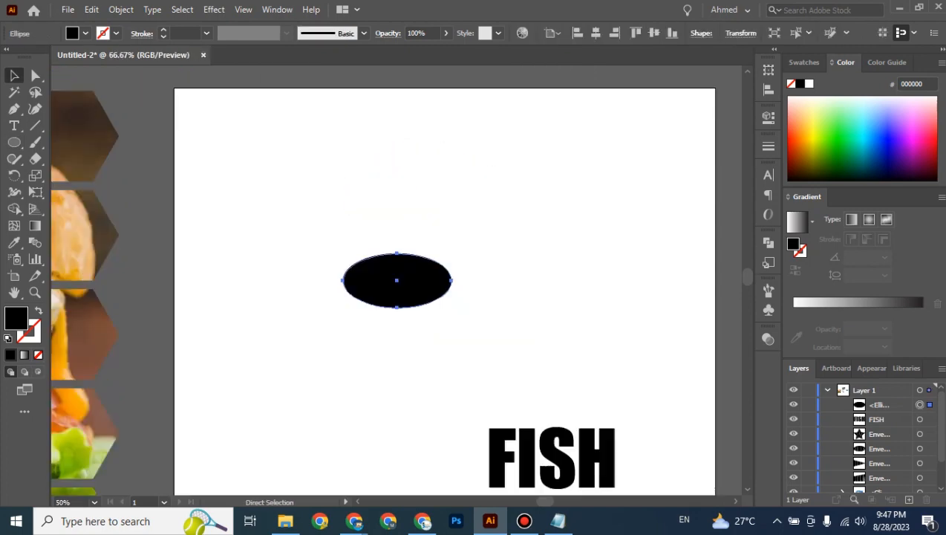
drag(397, 279, 365, 206)
drag(477, 283, 478, 280)
click(478, 280)
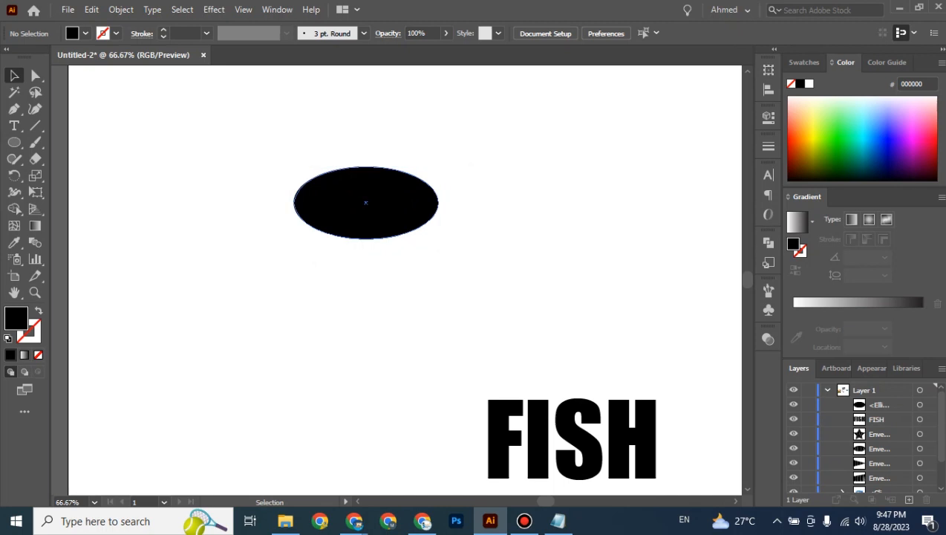
Convert the ellipse's leftmost and rightmost anchor points to corners and deselect the shape
click(437, 201)
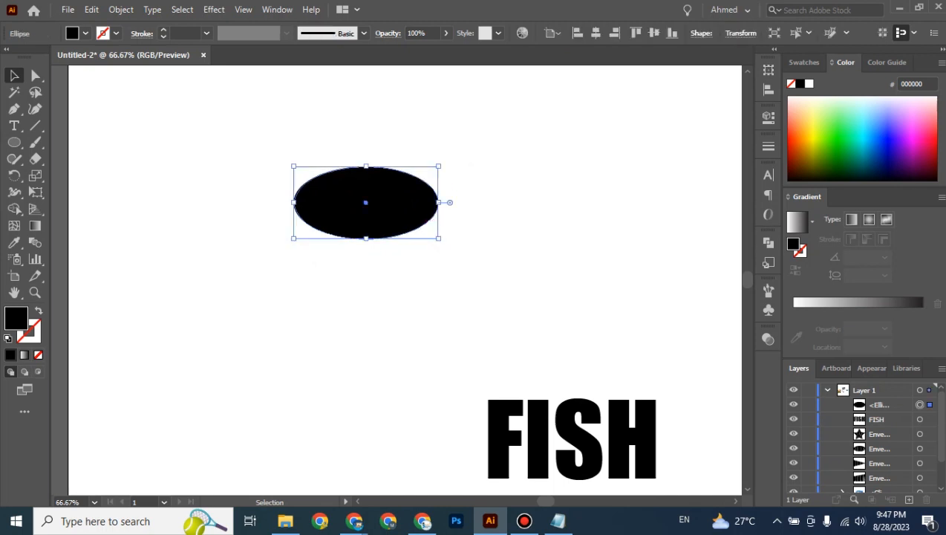
click(35, 76)
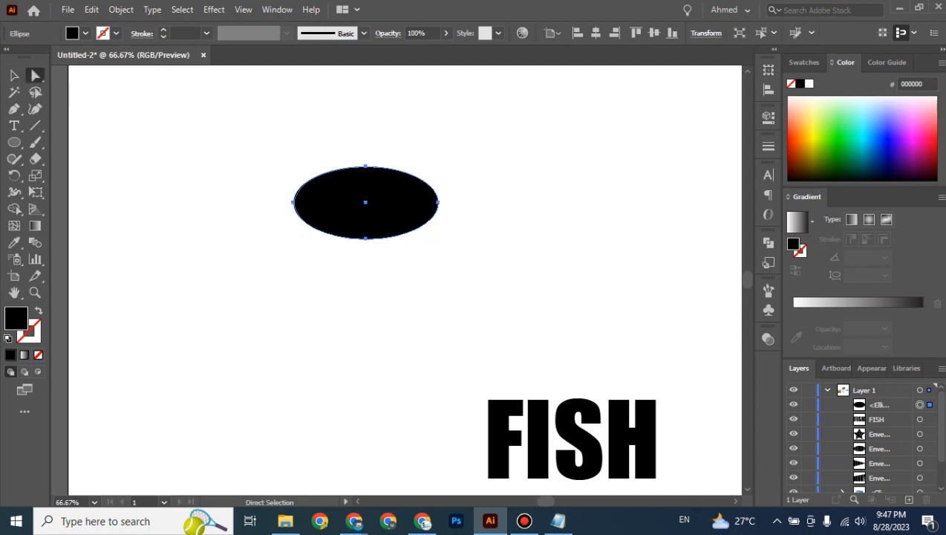
click(294, 202)
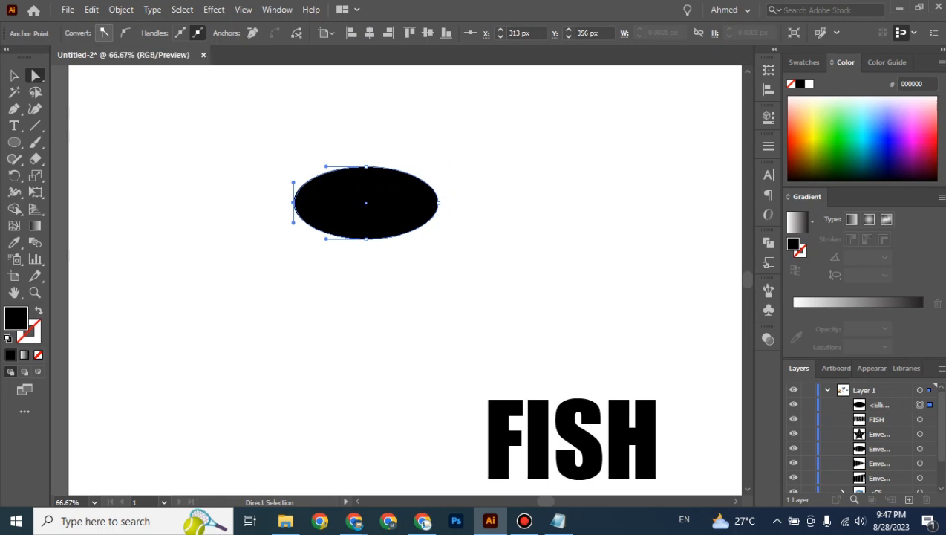
click(104, 32)
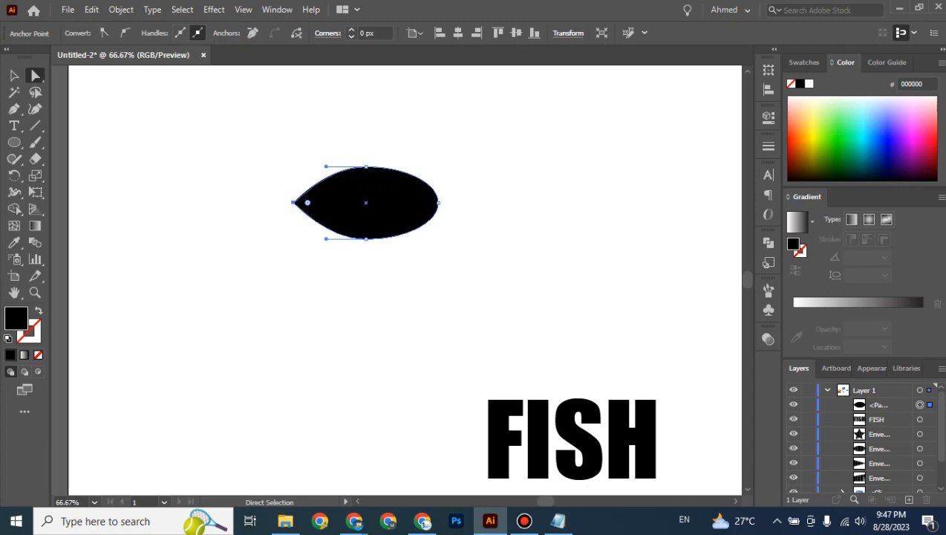
click(438, 202)
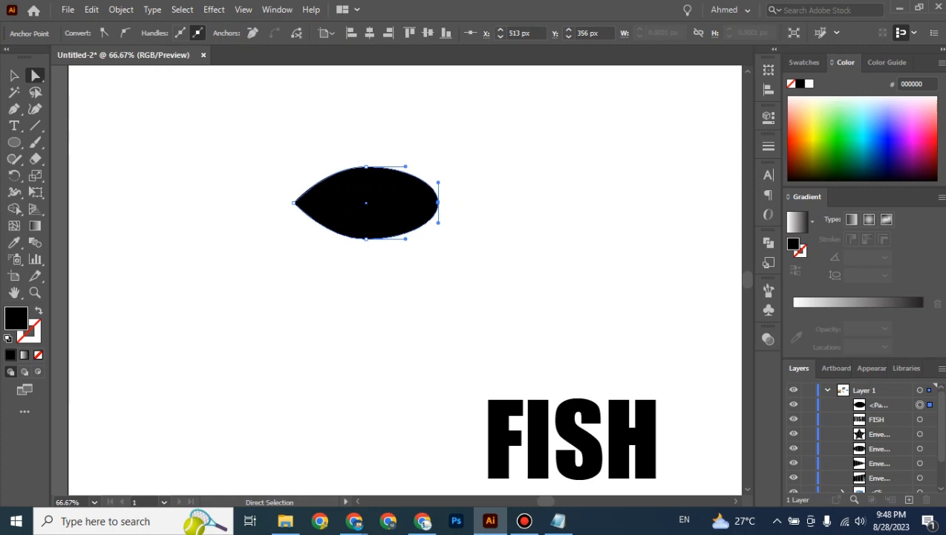
click(104, 32)
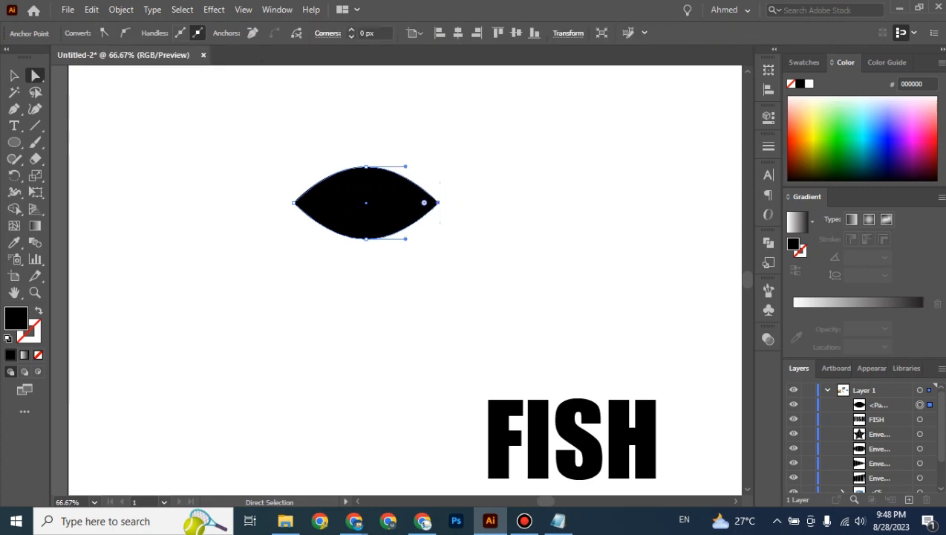
click(14, 75)
click(334, 282)
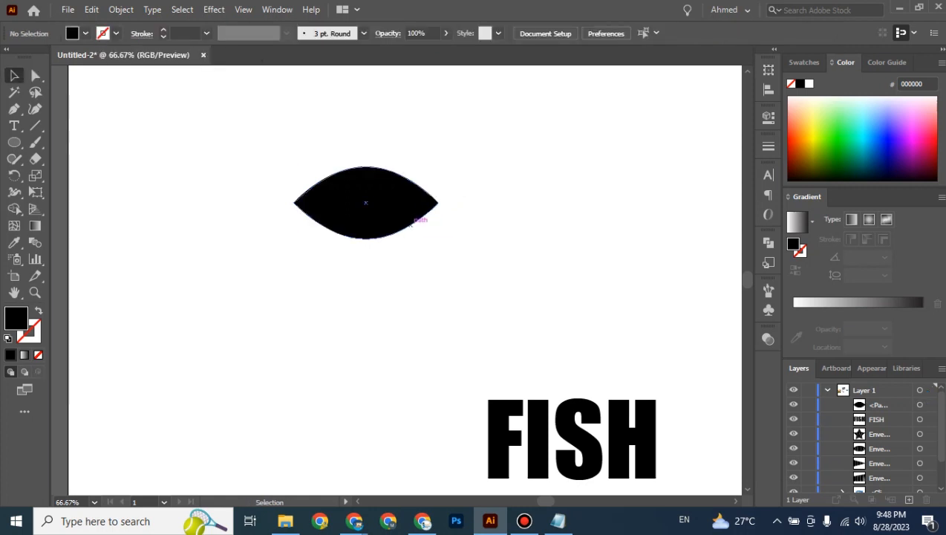
Duplicate the pointed ellipse horizontally so that the neighbouring tips overlap, and unite both into one shape
drag(418, 212, 451, 199)
drag(407, 185, 449, 185)
drag(310, 127, 431, 257)
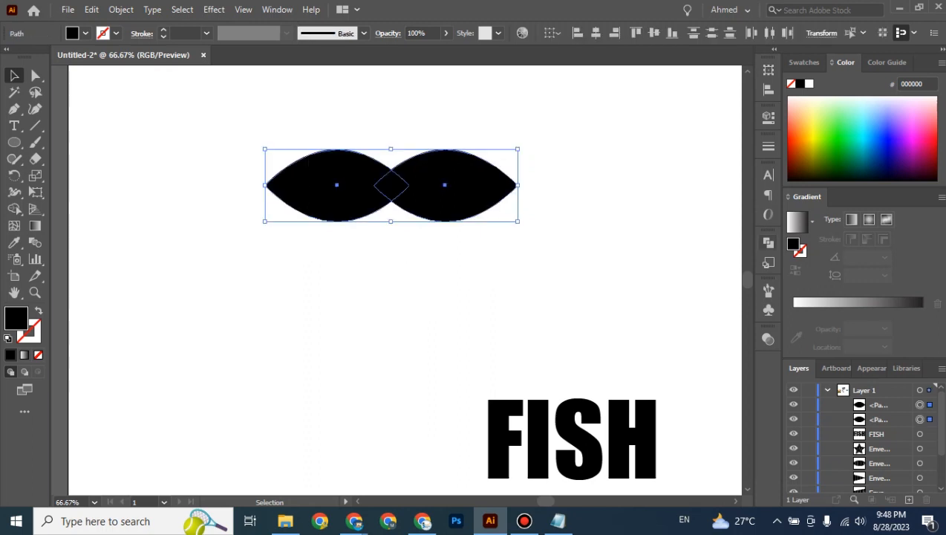
click(769, 242)
click(606, 274)
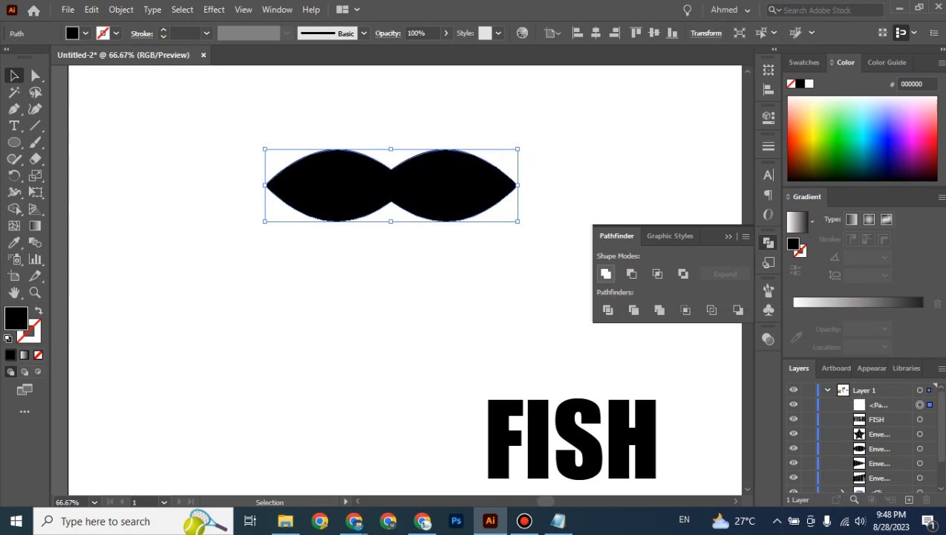
Move the united shape slightly down and to the left, and deselect it
click(475, 279)
drag(458, 185, 398, 208)
click(532, 160)
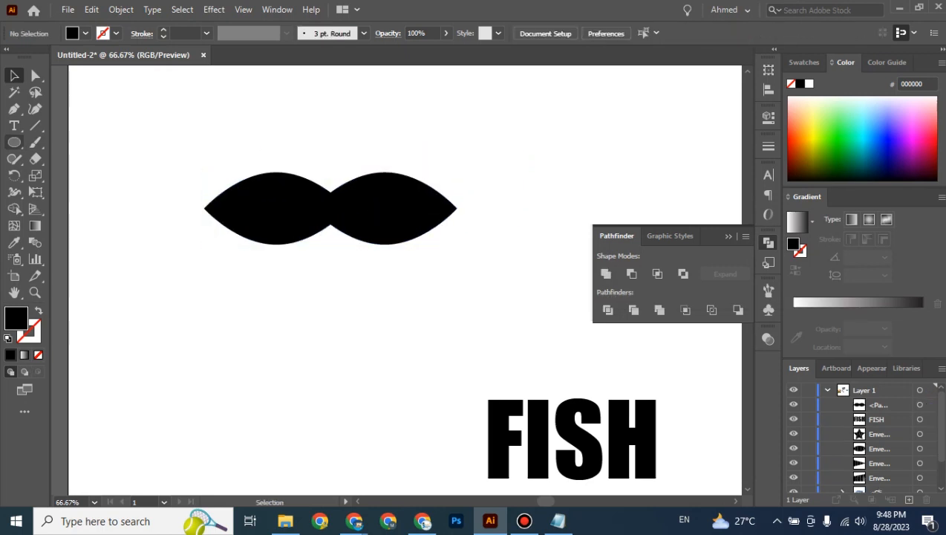
Draw a rectangle over the outer half of the right-hand lobe and subtract it to leave a straight tail edge
click(14, 142)
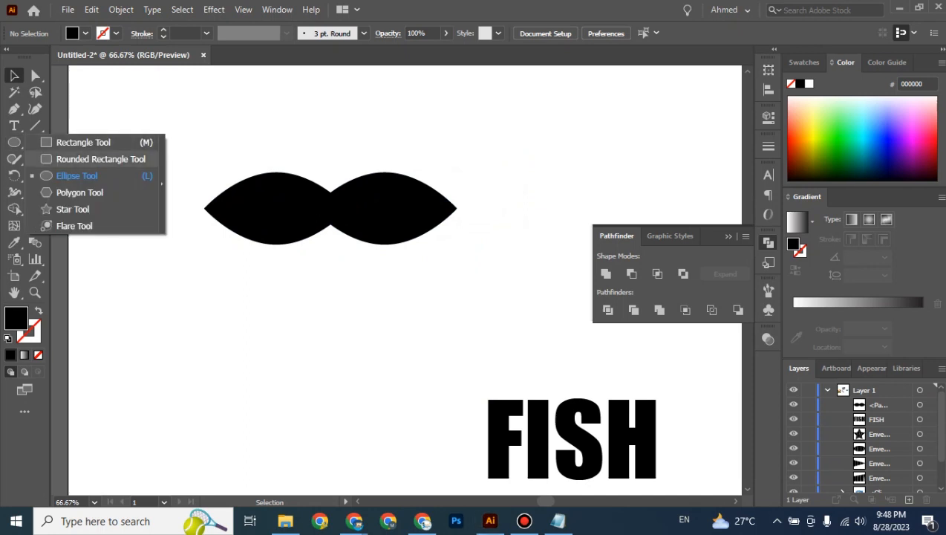
click(82, 142)
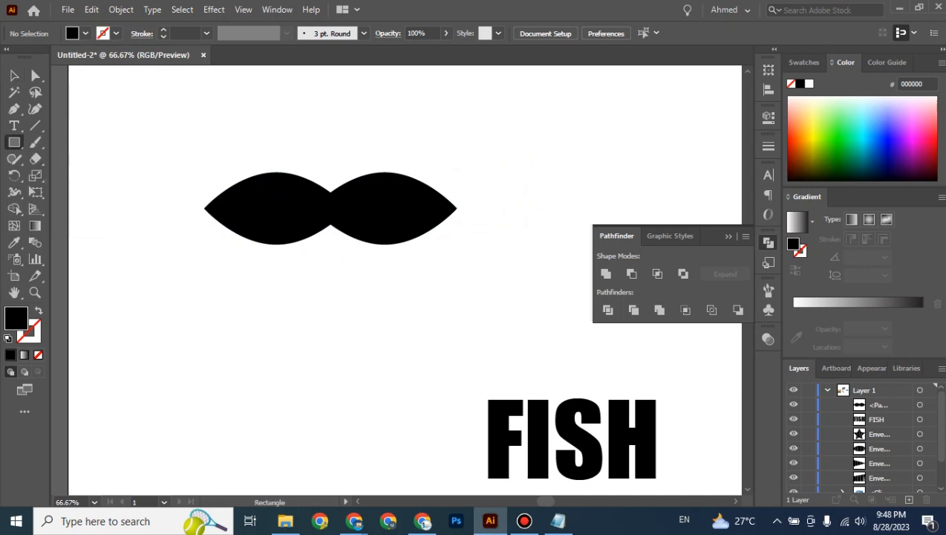
drag(383, 145, 464, 269)
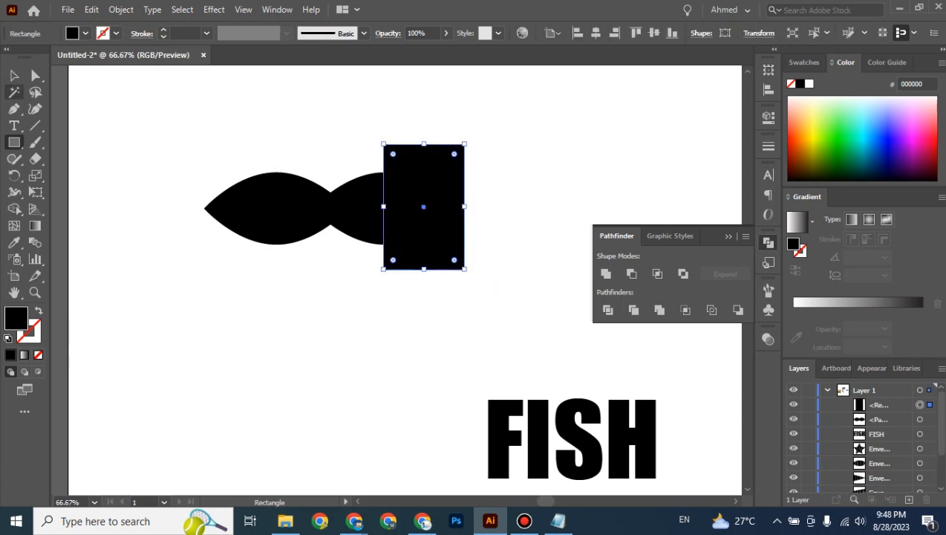
key(v)
key(ctrl+shift+a)
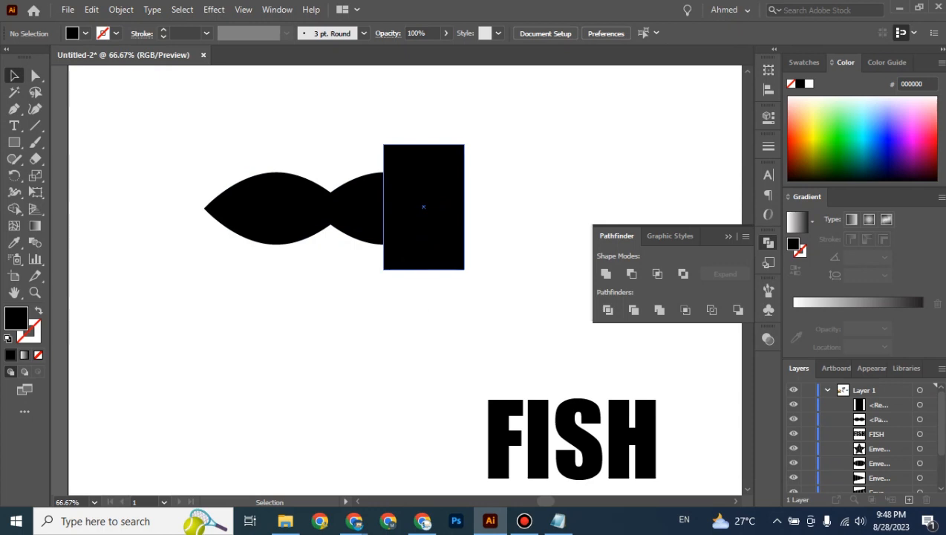
drag(344, 139, 478, 300)
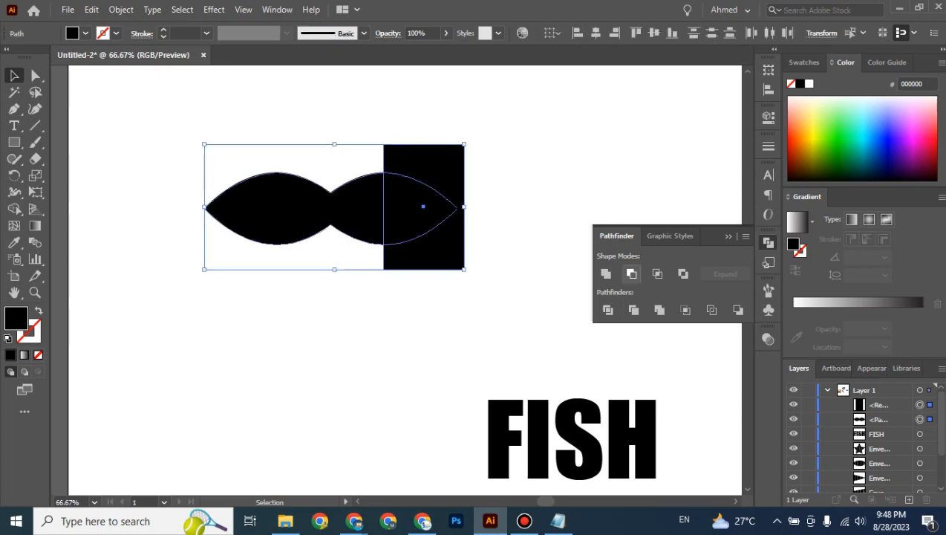
click(632, 273)
key(ctrl+shift+a)
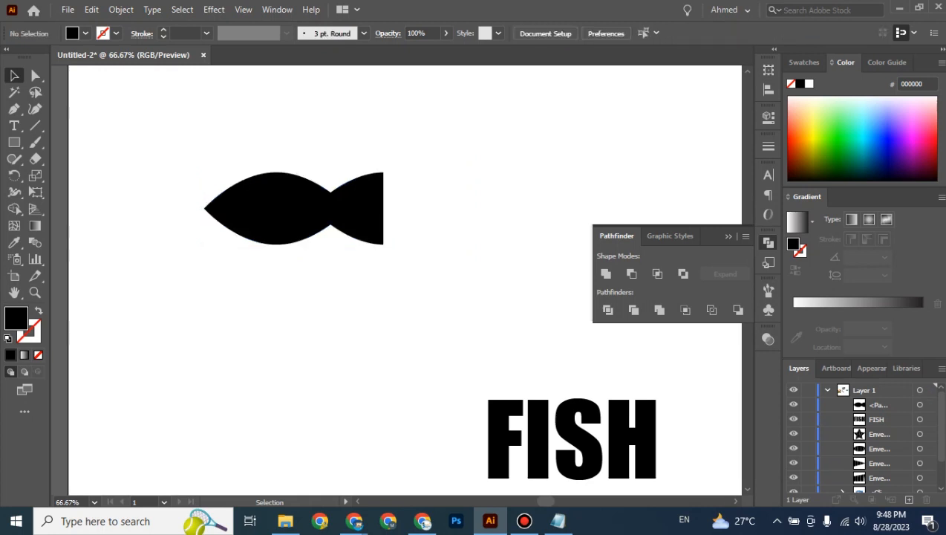
Move the fish shape slightly to the right and add an anchor point at the middle of its vertical tail edge
drag(380, 209, 419, 209)
key(ctrl+1)
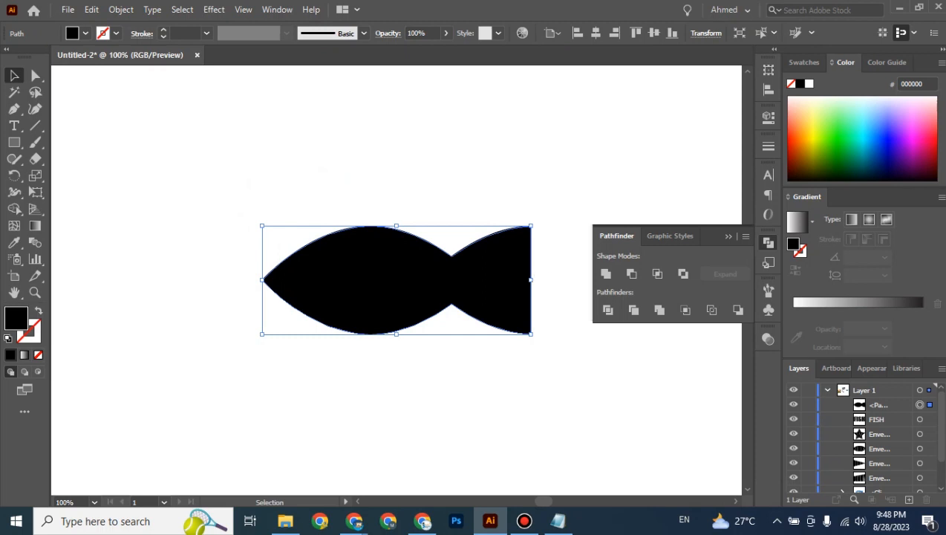
key(a)
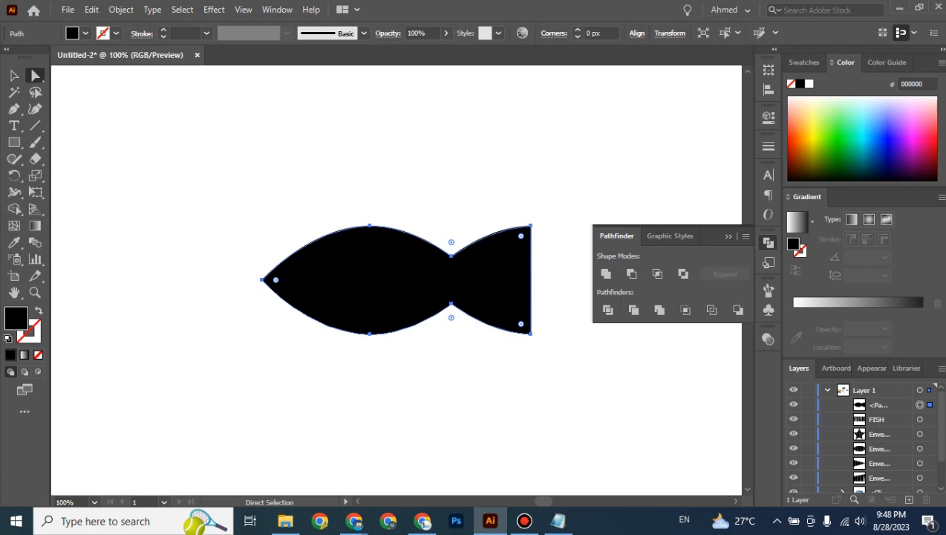
click(14, 109)
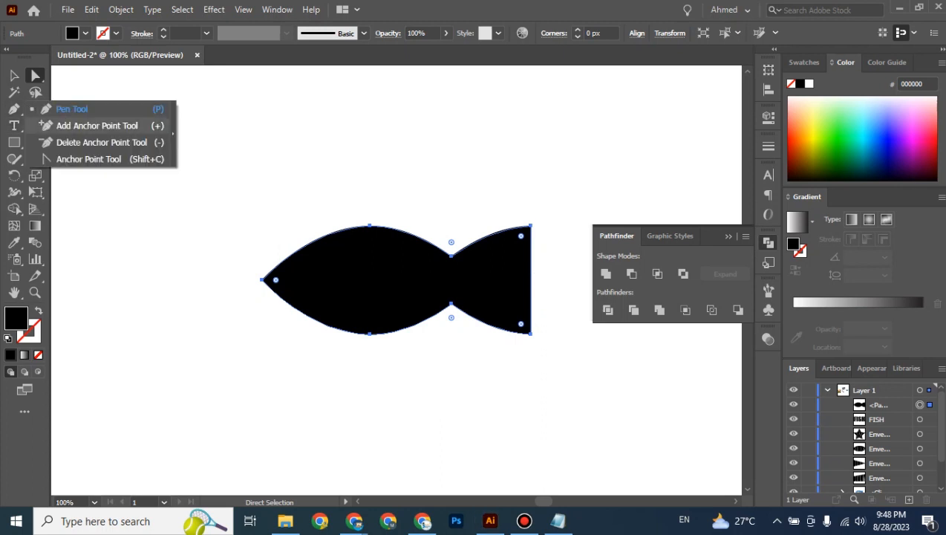
click(97, 125)
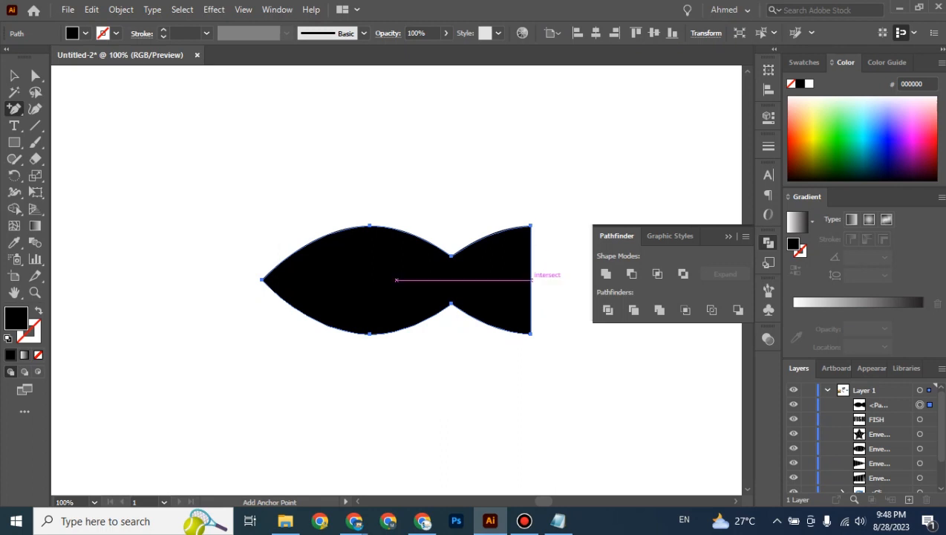
click(531, 279)
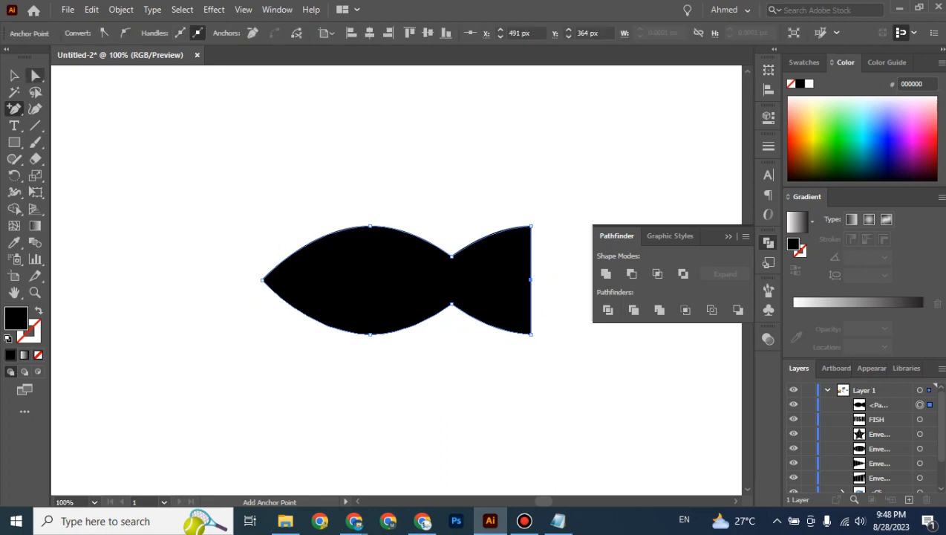
Move the new tail anchor point horizontally inward by about 43 px to form a forked tail, and deselect the fish
click(35, 75)
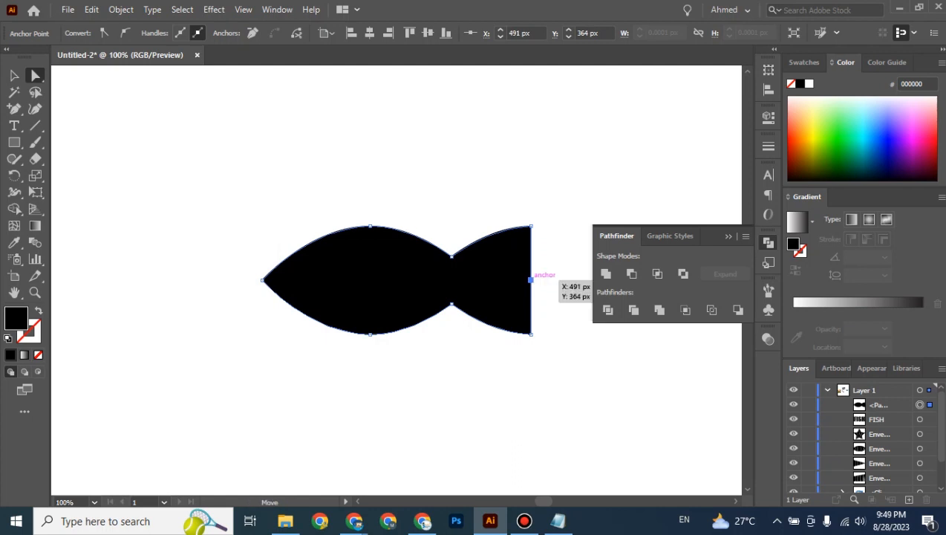
drag(531, 280, 484, 280)
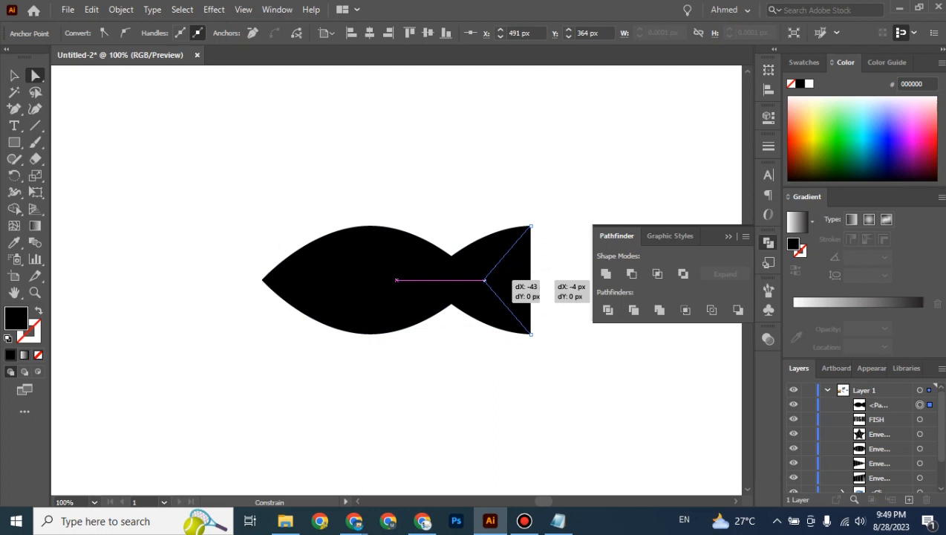
drag(484, 280, 485, 280)
click(14, 75)
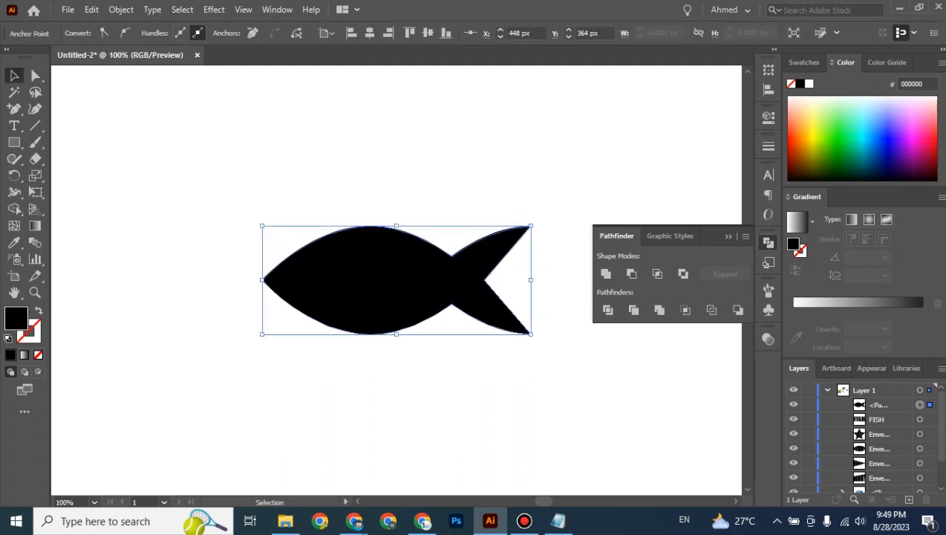
click(179, 163)
Move the fish up and to the left, and draw a tall rectangle over the tip of its nose
key(ctrl+minus)
key(ctrl+minus)
key(ctrl+minus)
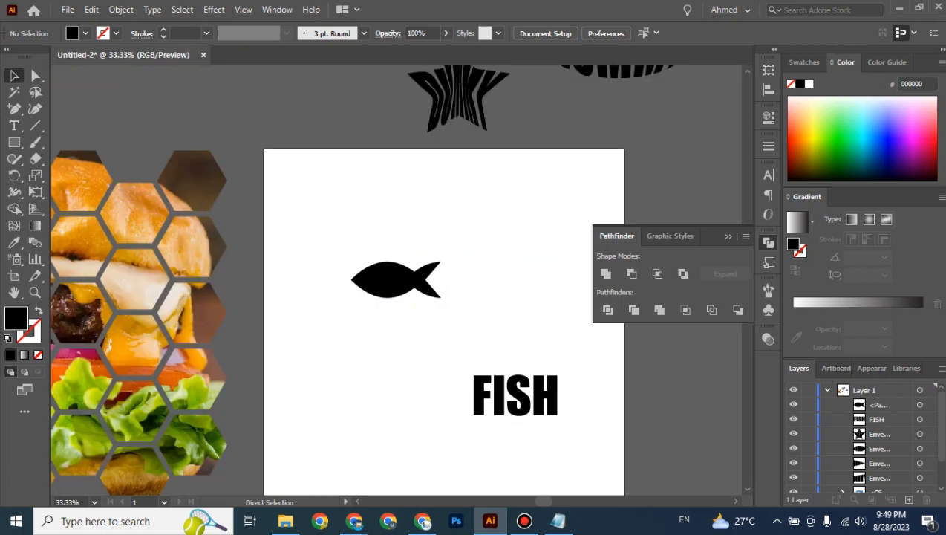
key(ctrl+plus)
key(ctrl+plus)
key(ctrl+plus)
drag(388, 243, 360, 186)
key(m)
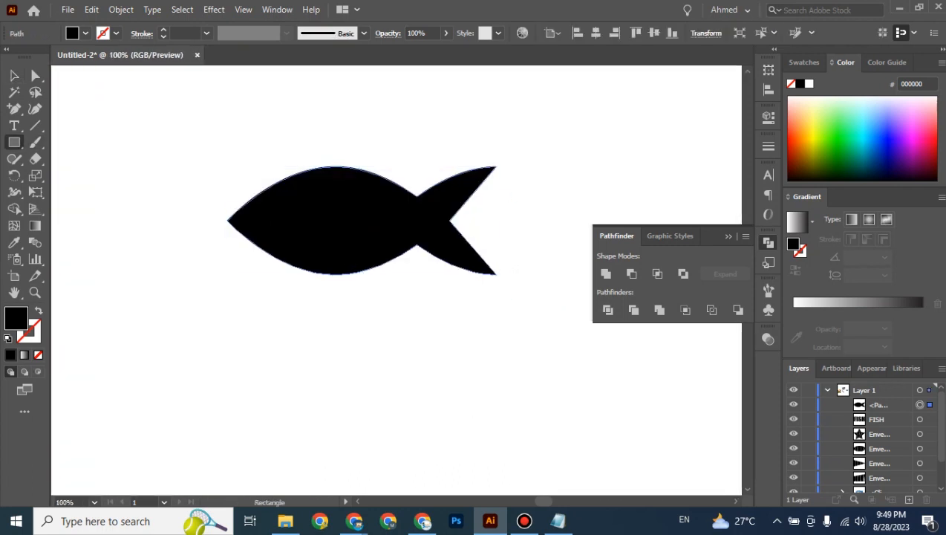
drag(190, 156, 243, 266)
Duplicate the fish together with its nose rectangle straight below the originals
key(v)
drag(145, 125, 354, 283)
drag(360, 249, 439, 401)
Subtract the rectangle from the upper fish to cut its nose off flat, and select the trimmed fish
drag(136, 120, 413, 278)
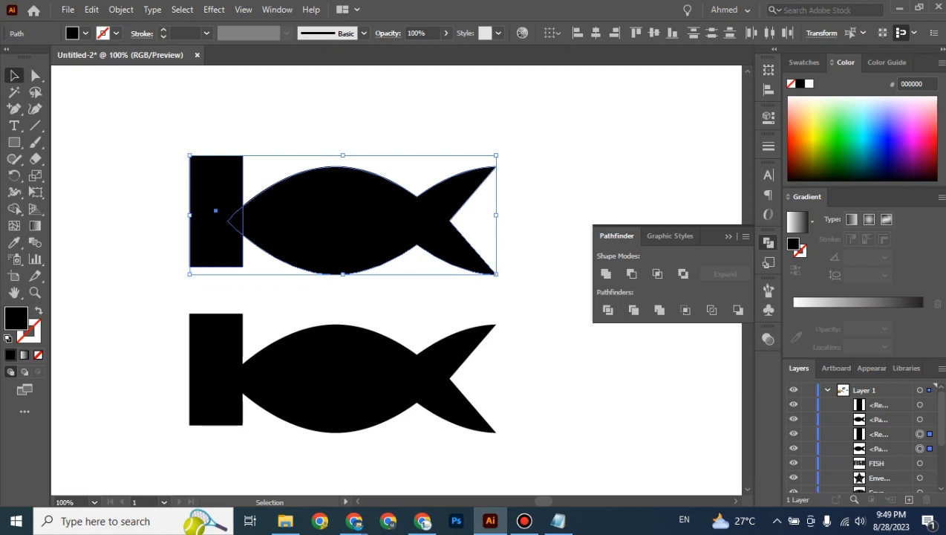
click(631, 273)
key(ctrl+shift+a)
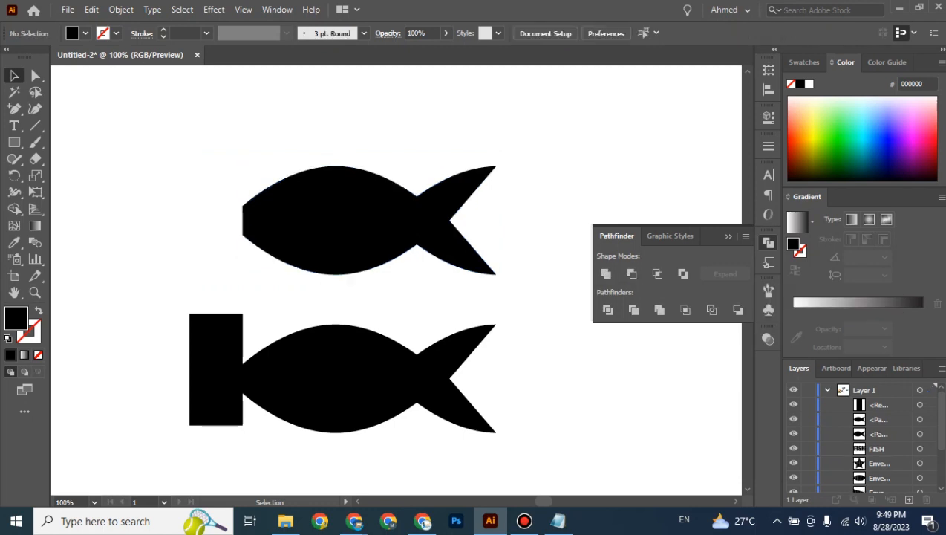
click(336, 221)
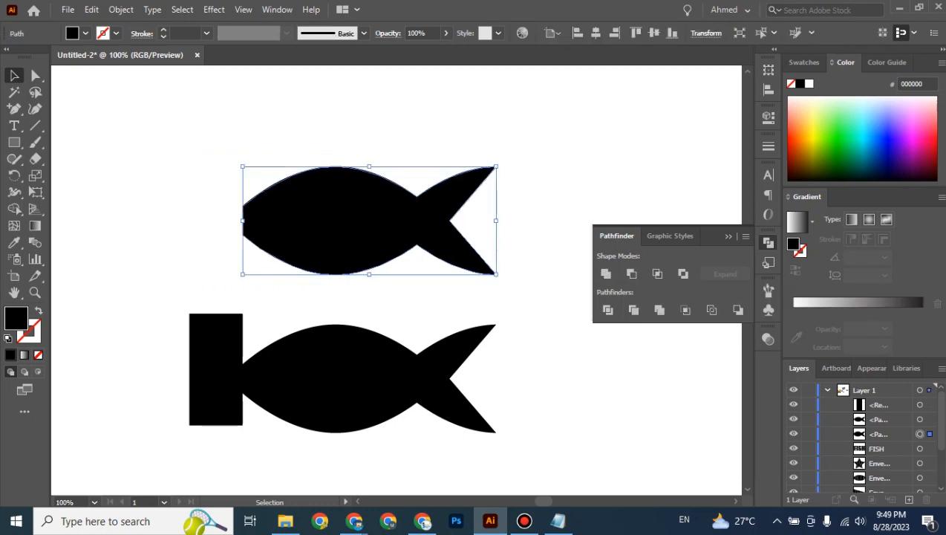
Intersect the lower fish with its overlapping rectangle to keep only the pointed nose tip, and deselect it
drag(145, 297, 347, 429)
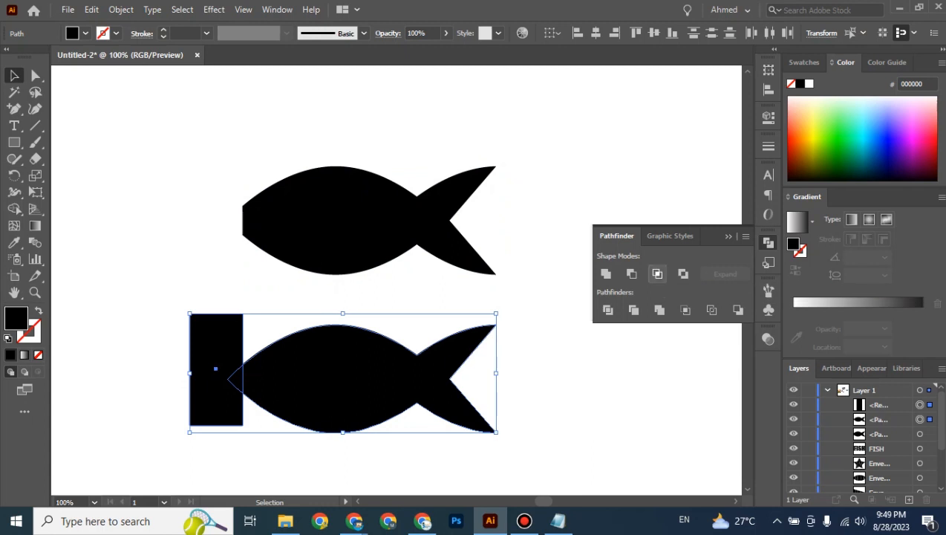
click(657, 273)
key(ctrl+shift+a)
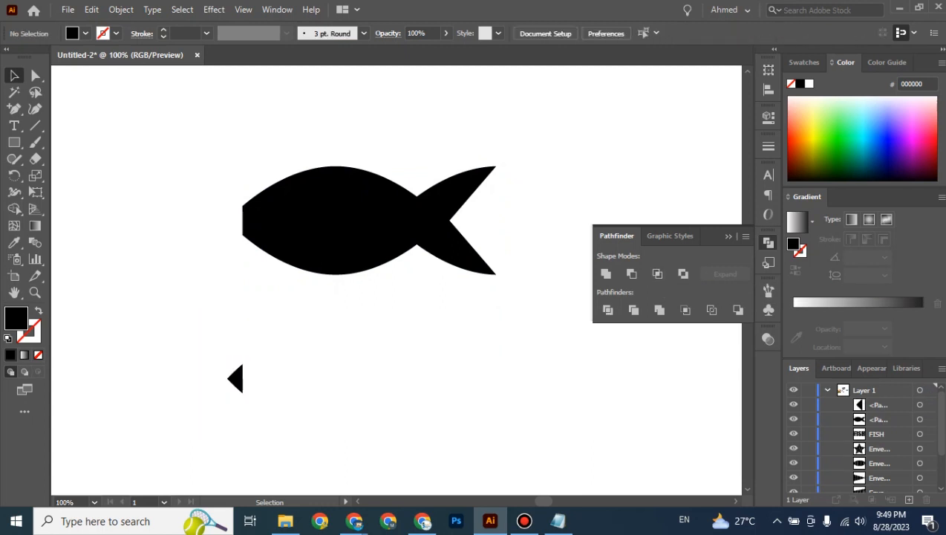
Move the triangular nose tip up beside the upper fish, just ahead of its flat-cut front
click(237, 379)
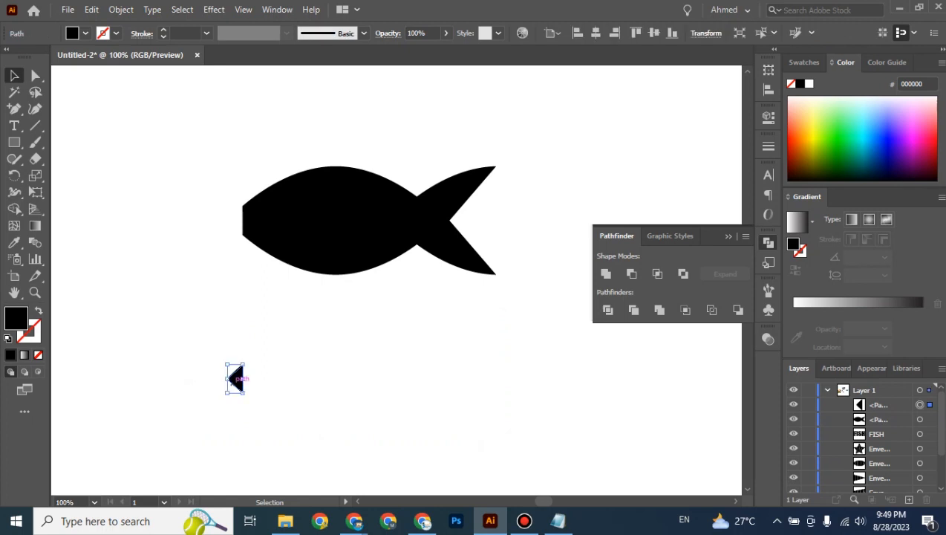
drag(237, 379, 228, 220)
key(ctrl+equal)
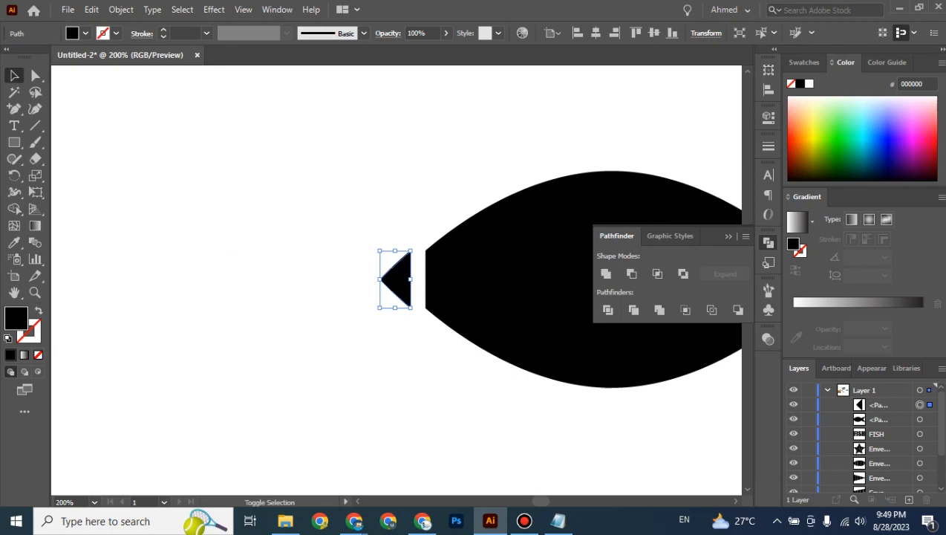
Shrink the nose tip slightly and nudge it toward the fish body, leaving a narrow gap before the flat front
drag(379, 251, 408, 283)
click(341, 223)
key(Right)
key(Right)
key(Right)
key(Right)
key(Right)
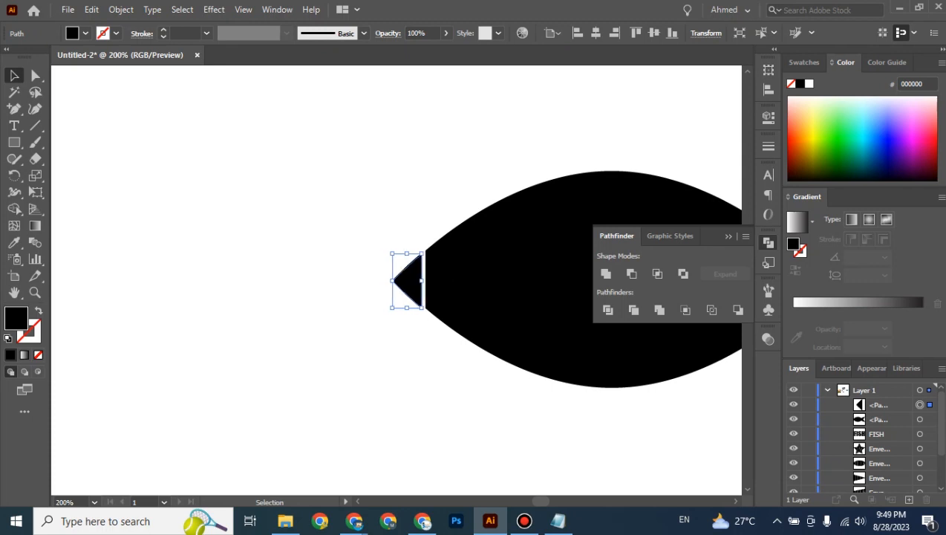
key(Up)
key(Up)
key(Left)
key(Left)
key(Down)
key(Down)
key(Left)
key(Up)
click(395, 319)
drag(395, 319, 76, 224)
click(83, 196)
click(82, 195)
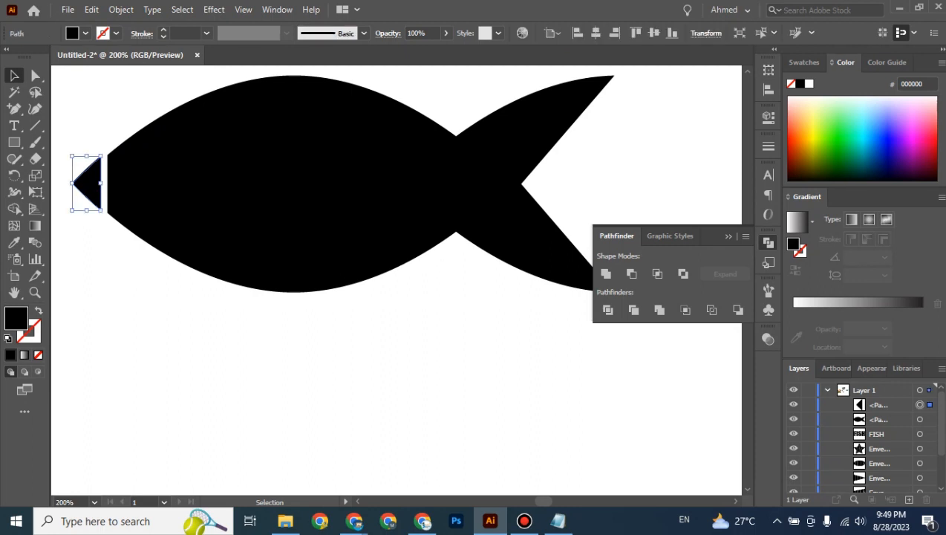
Move the FISH text directly below the fish silhouette, convert it to outlines, and deselect it
key(ctrl+minus)
key(ctrl+minus)
drag(398, 285, 244, 151)
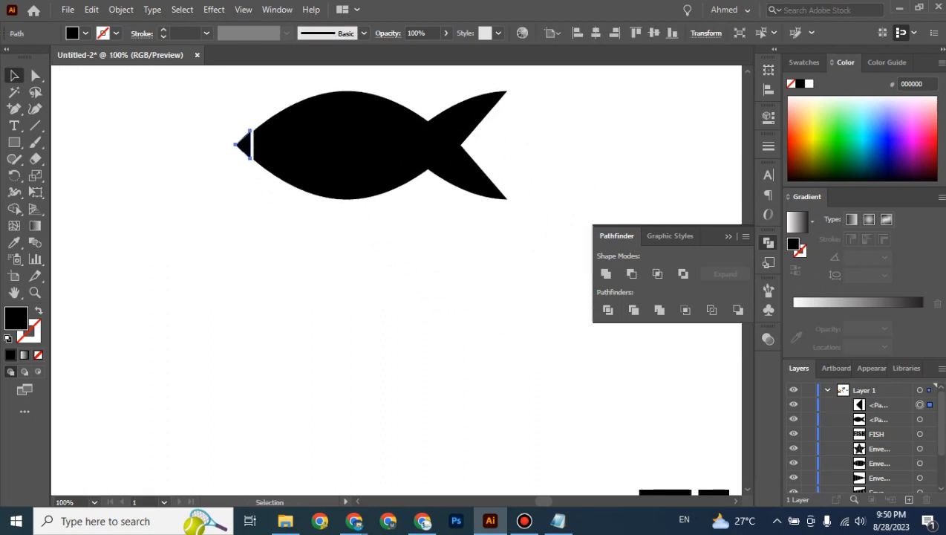
click(673, 487)
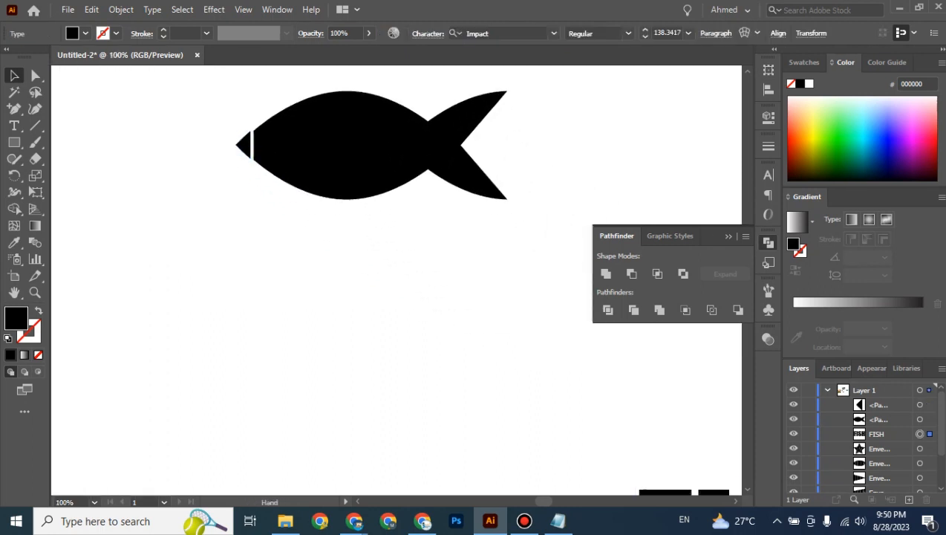
drag(673, 487, 321, 231)
right_click(334, 297)
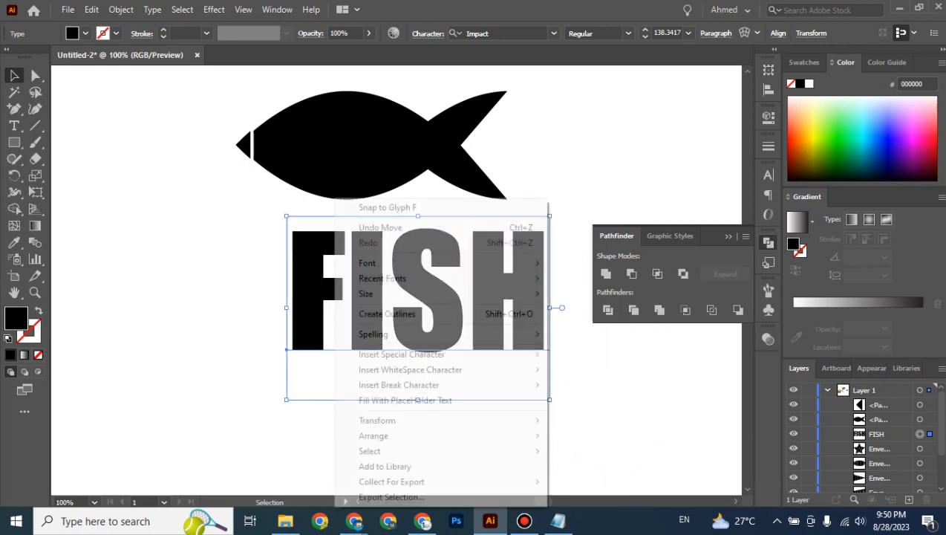
click(387, 313)
key(ctrl+shift+a)
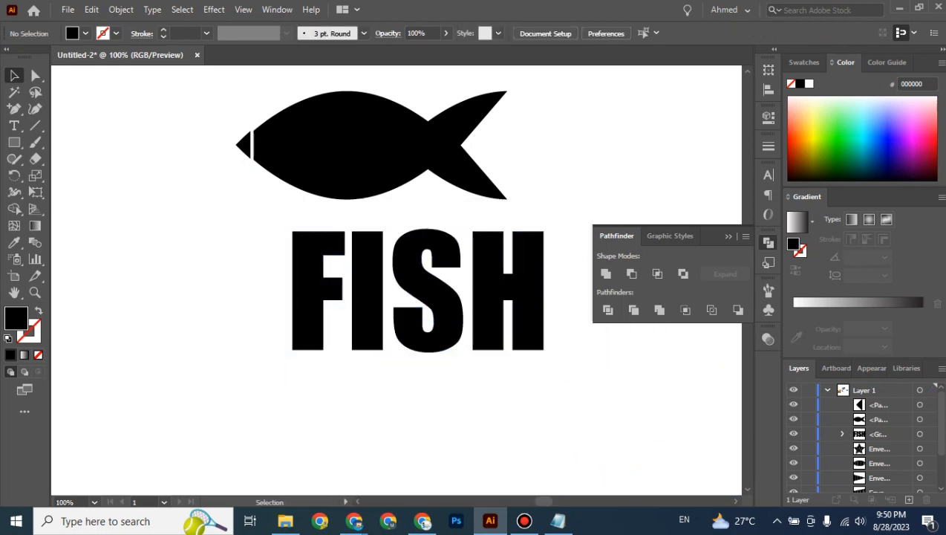
Distort the outlined FISH lettering into the trimmed fish body using Envelope Distort with Top Object, and deselect the result
drag(424, 69, 473, 316)
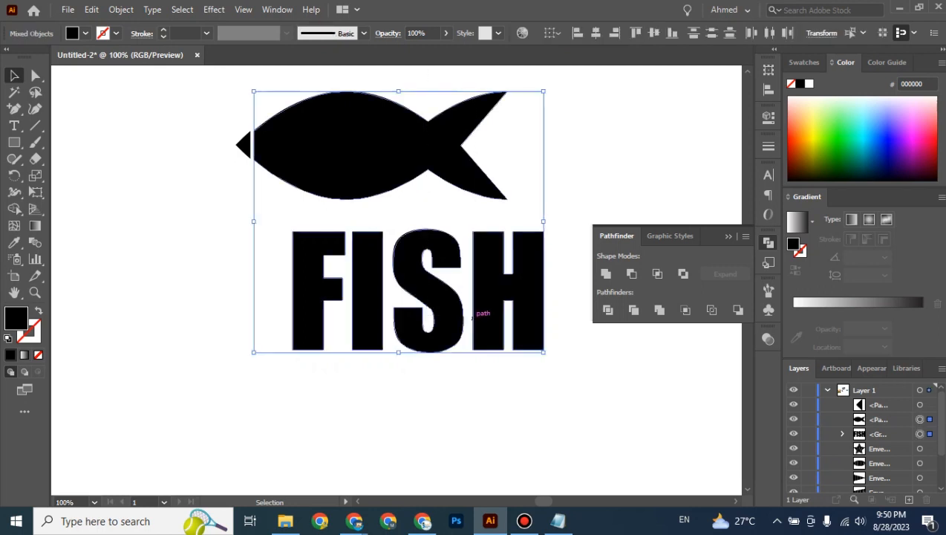
click(121, 9)
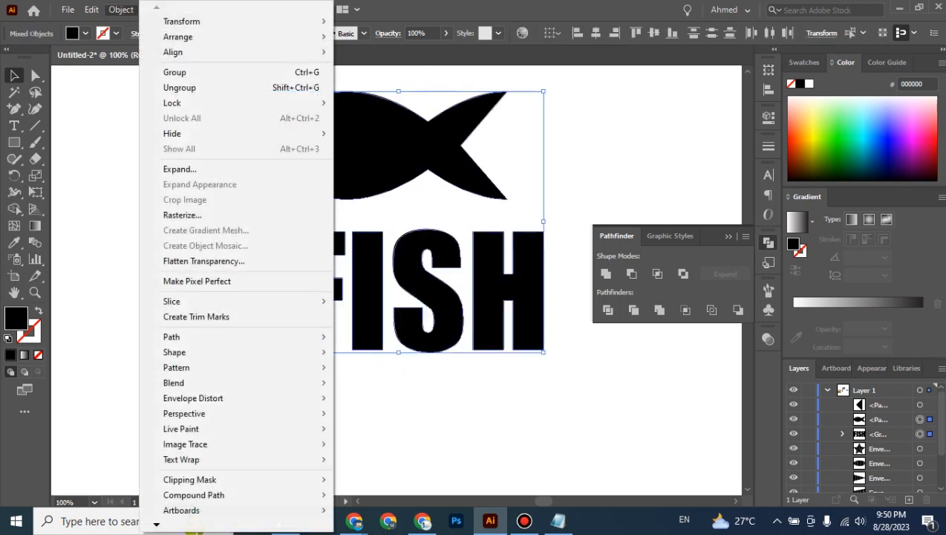
mouse_move(222, 398)
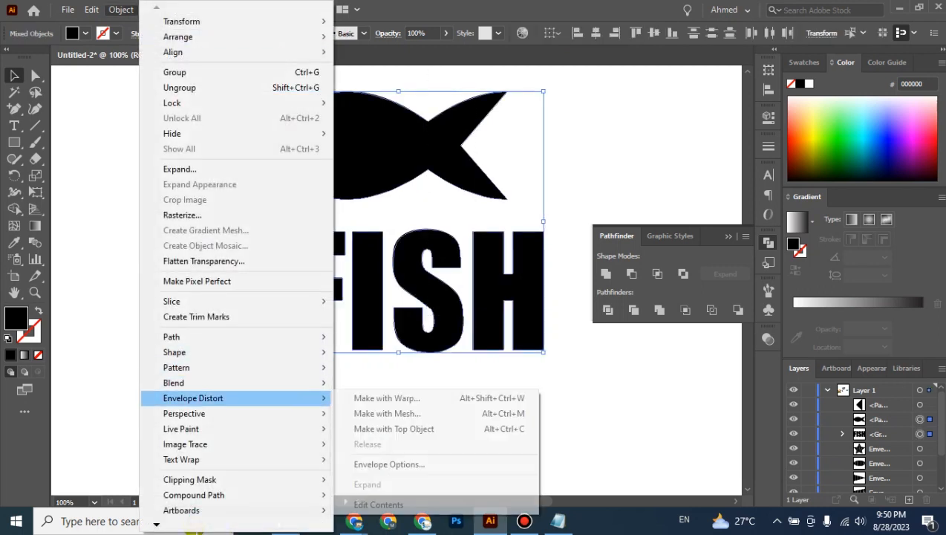
click(393, 429)
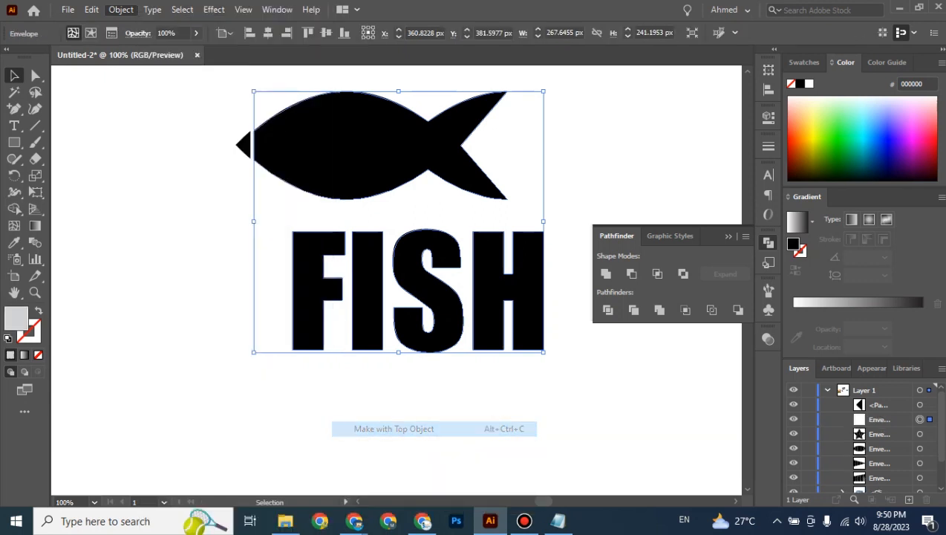
key(ctrl+shift+a)
drag(372, 223, 367, 300)
key(ctrl+minus)
key(ctrl+minus)
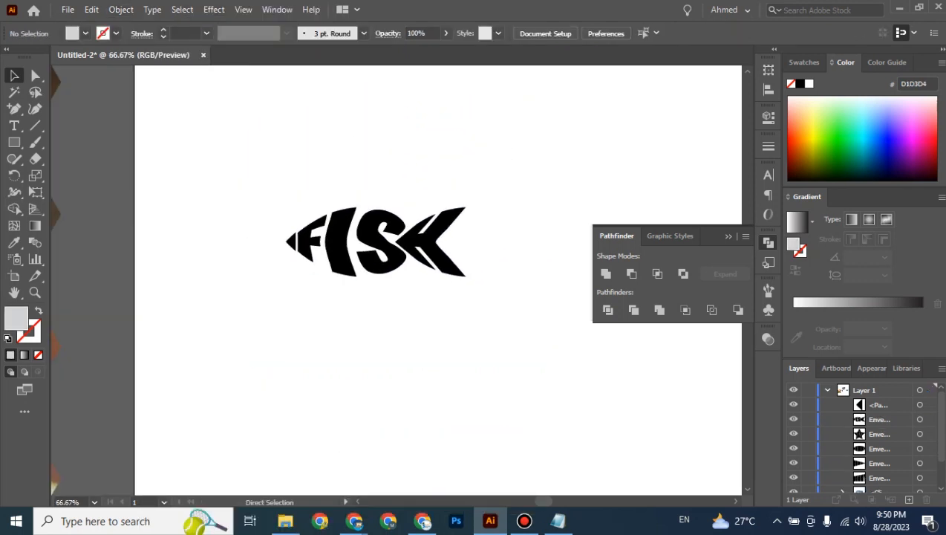
Collapse the Pathfinder panel and draw a small white-filled circle in the empty area above and ahead of the fish's nose
key(ctrl+plus)
key(ctrl+plus)
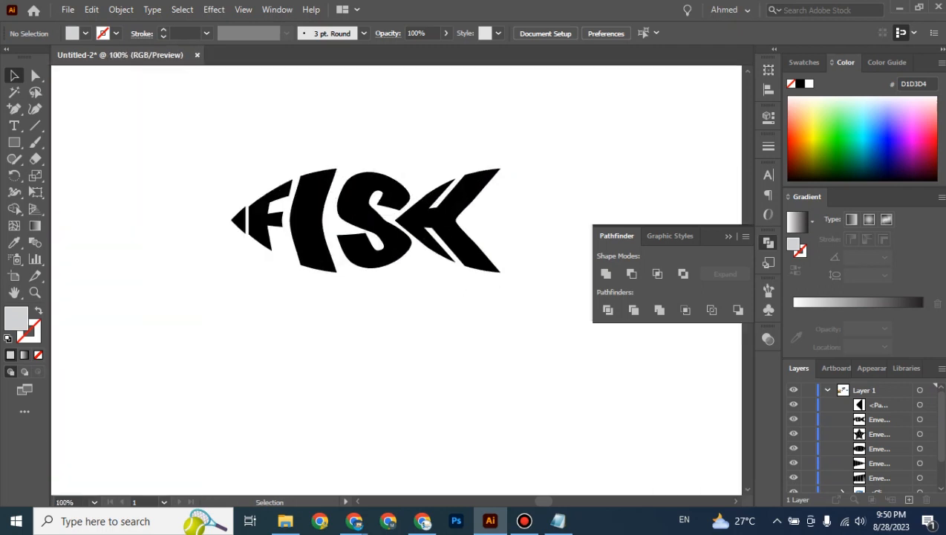
key(ctrl+plus)
drag(334, 223, 486, 270)
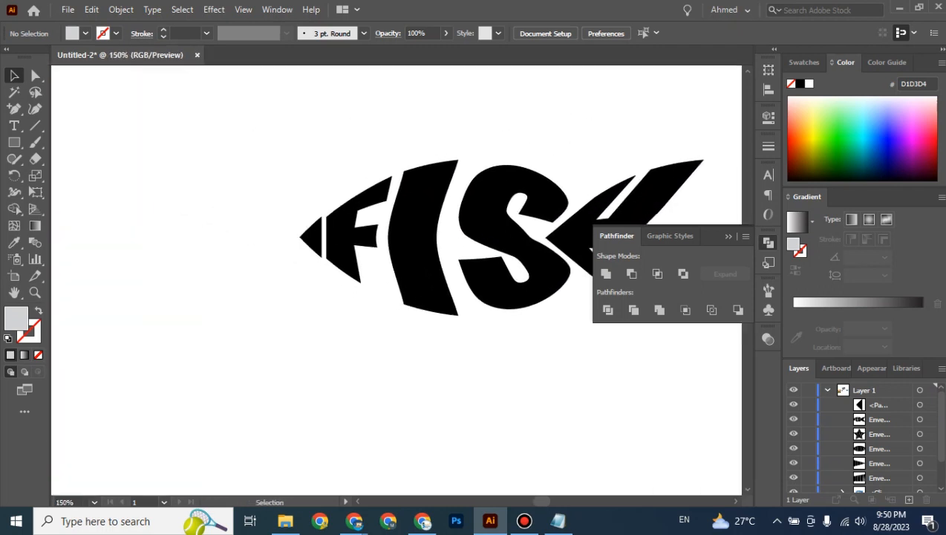
click(728, 236)
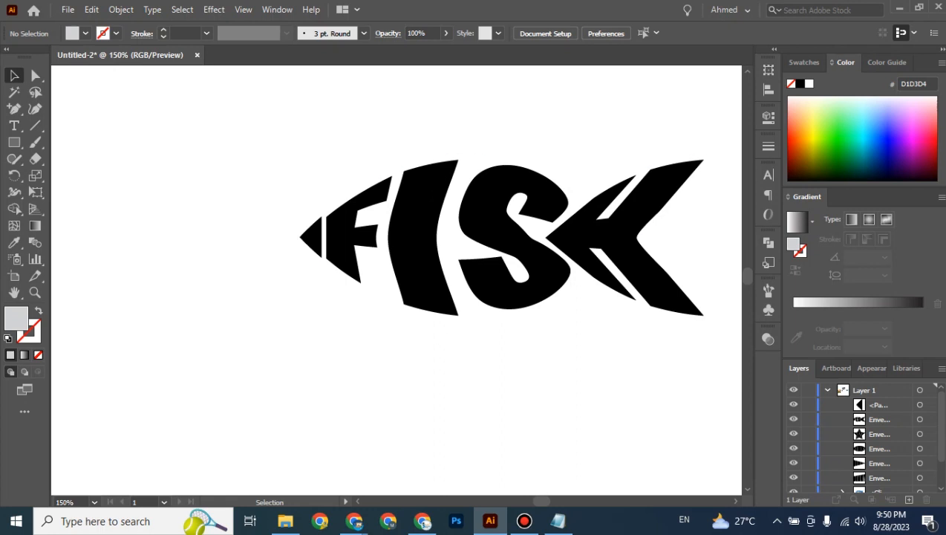
click(312, 238)
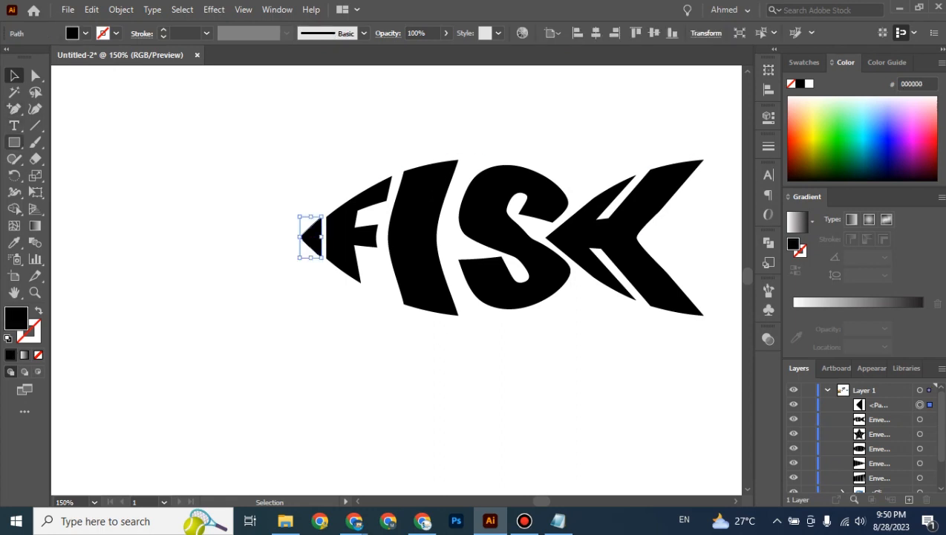
click(15, 142)
click(74, 175)
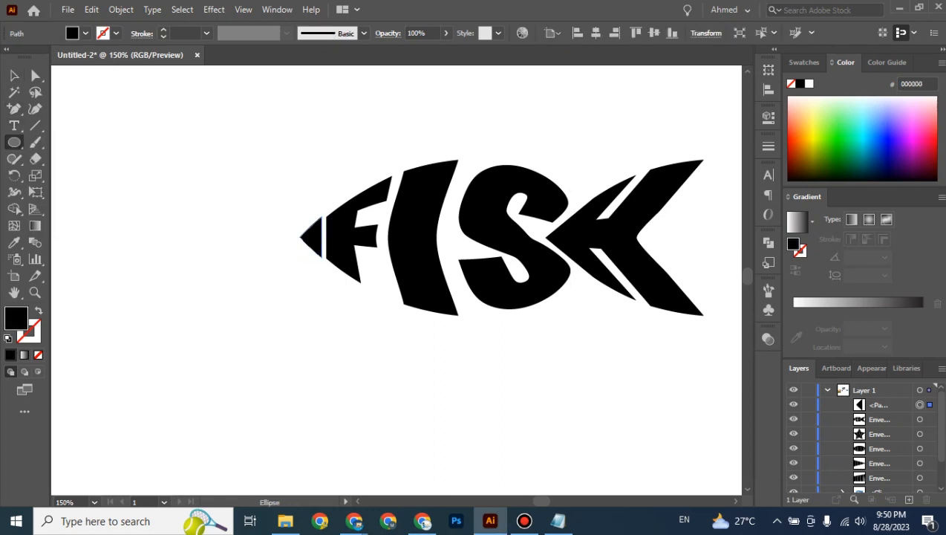
drag(214, 171, 224, 180)
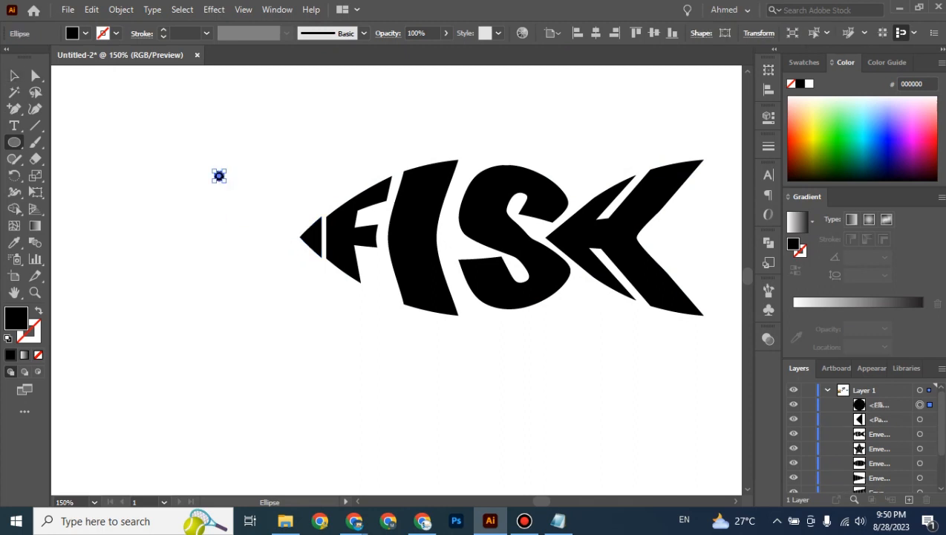
click(810, 84)
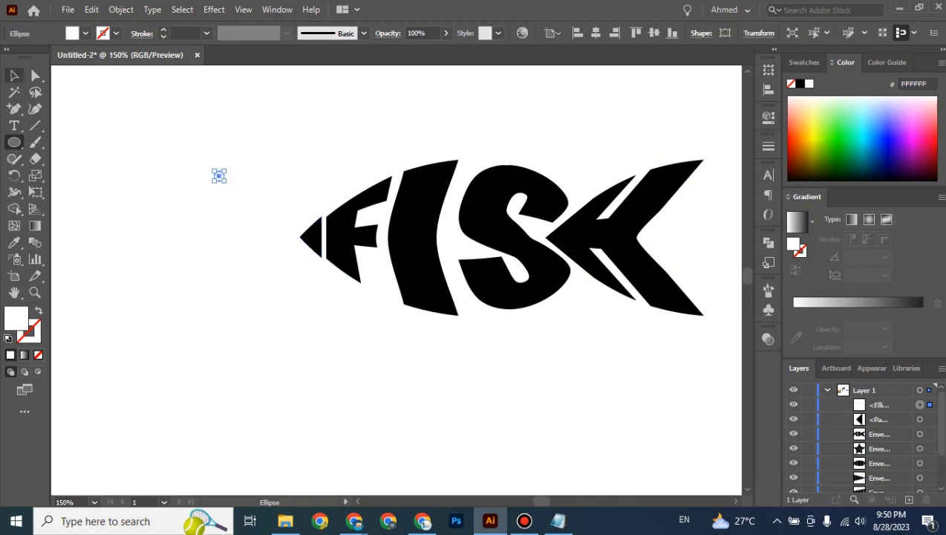
Nudge the small white circle onto the middle of the black nose tip to form the fish's eye, and deselect it
click(14, 75)
key(Right)
key(Right)
key(Right)
key(Right)
key(Right)
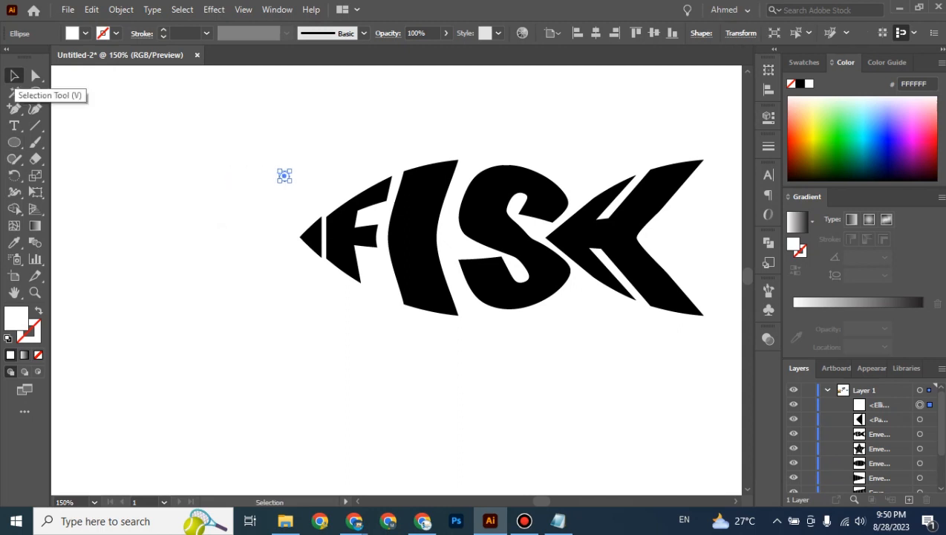
key(Down)
key(Down)
key(Down)
key(Down)
key(Right)
key(Up)
key(Up)
key(Up)
key(Up)
key(Up)
key(Up)
key(Left)
key(Left)
key(Left)
key(Left)
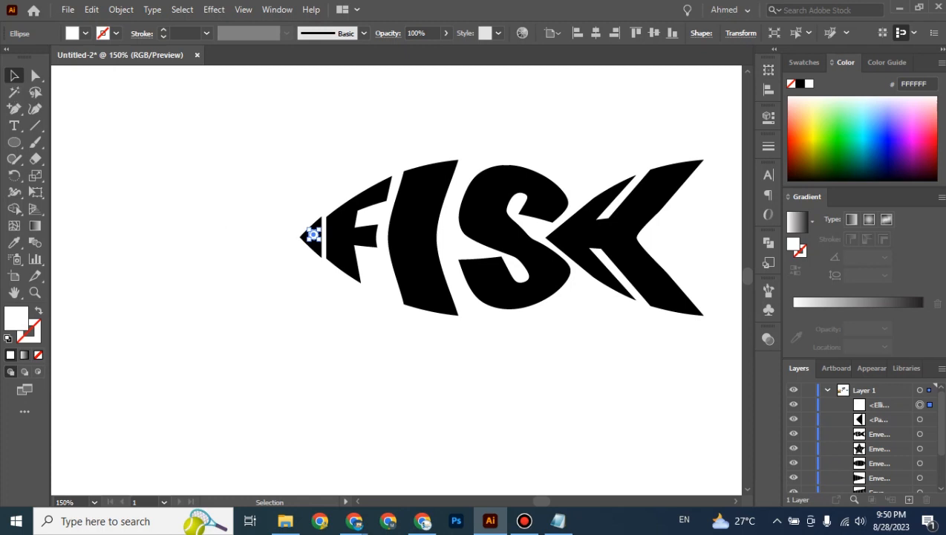
key(Left)
key(Left)
click(141, 126)
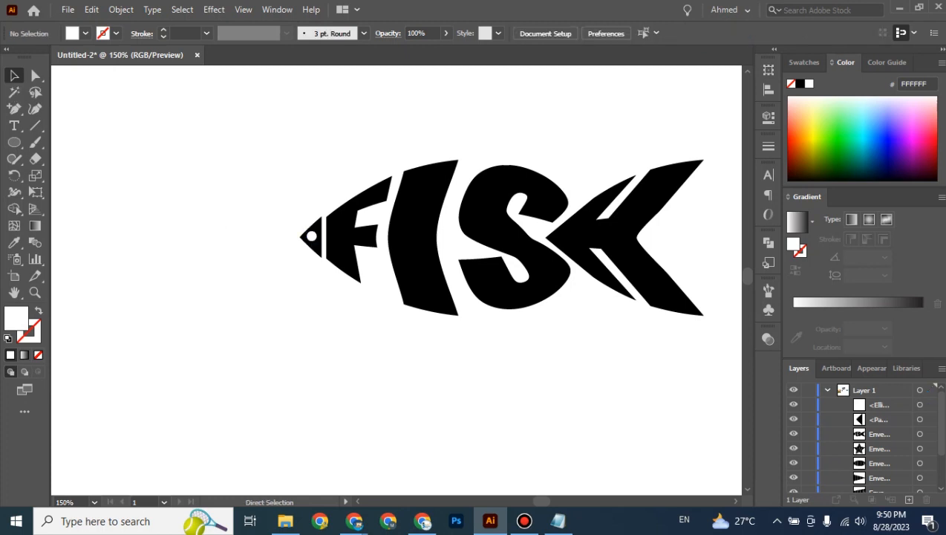
Group the eye, the nose tip and the distorted FISH lettering into one object, and deselect it
key(ctrl+minus)
key(ctrl+minus)
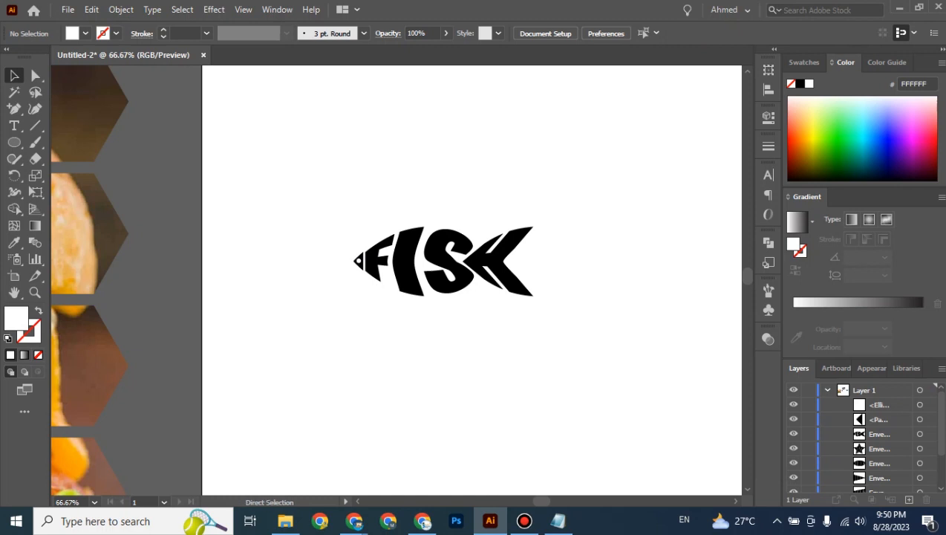
key(ctrl+plus)
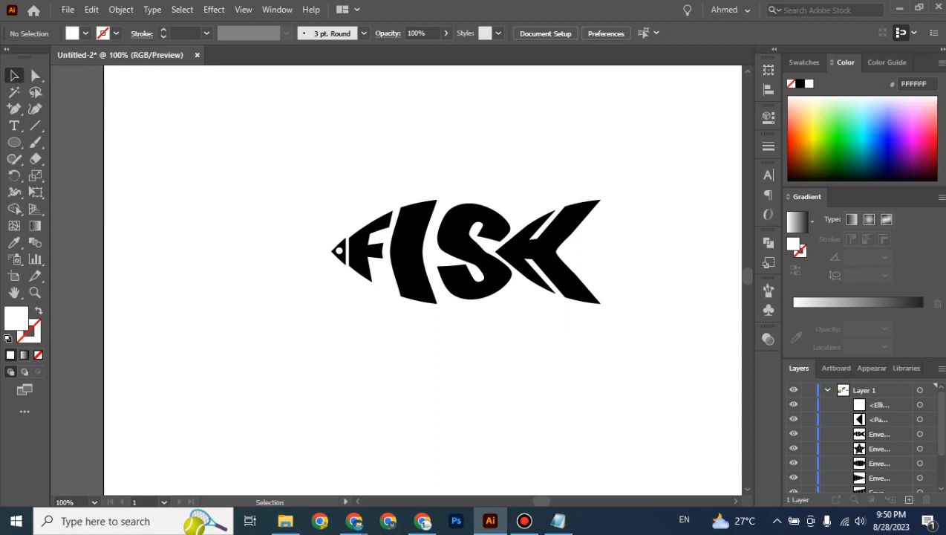
drag(260, 166, 664, 389)
key(ctrl+7)
key(ctrl+shift+a)
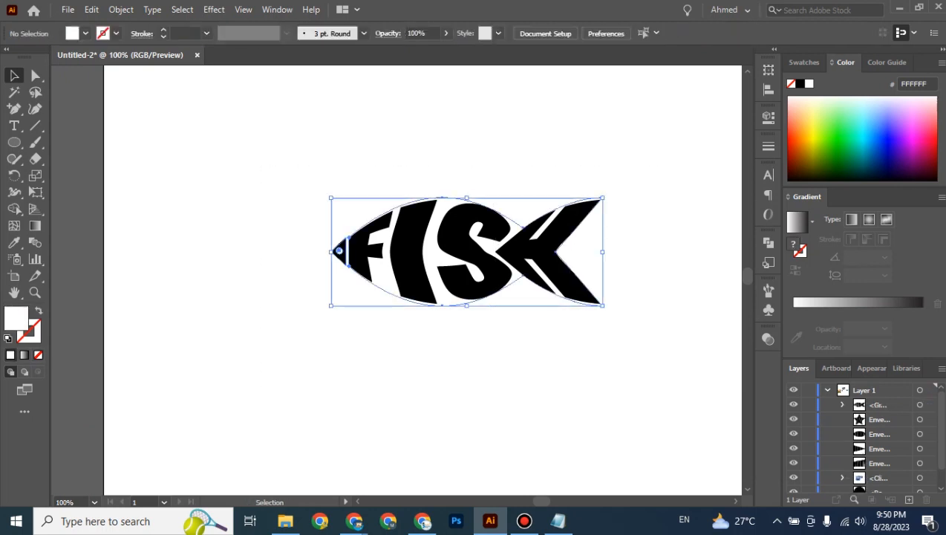
key(ctrl+minus)
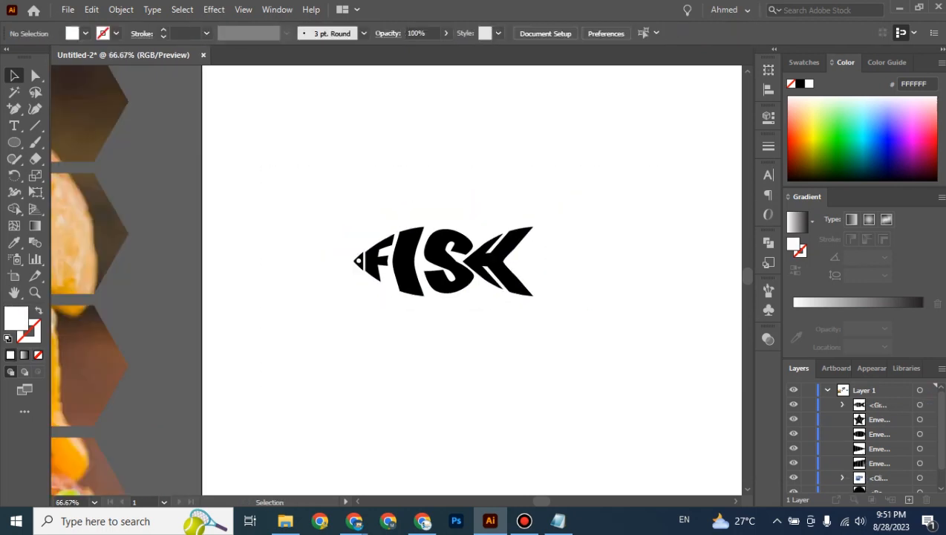
key(ctrl+minus)
key(ctrl+minus)
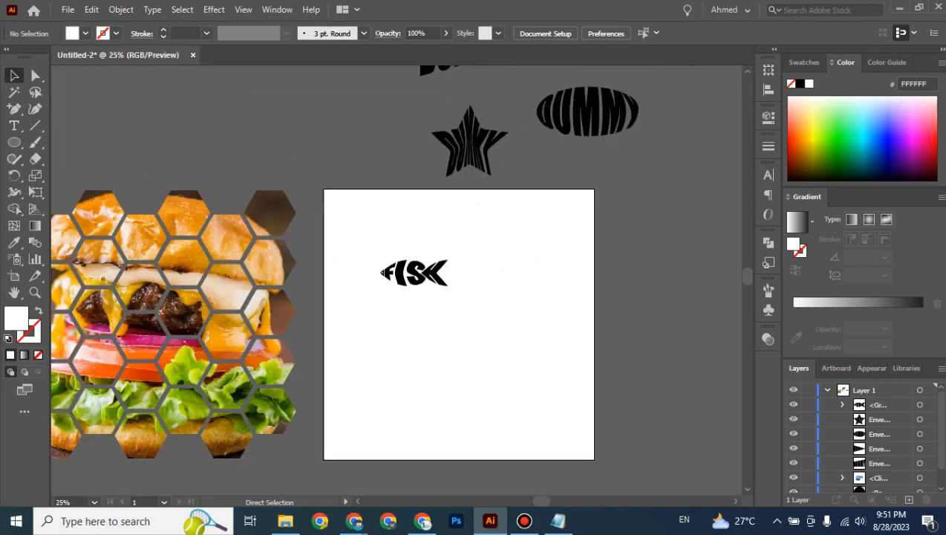
key(ctrl+plus)
key(ctrl+plus)
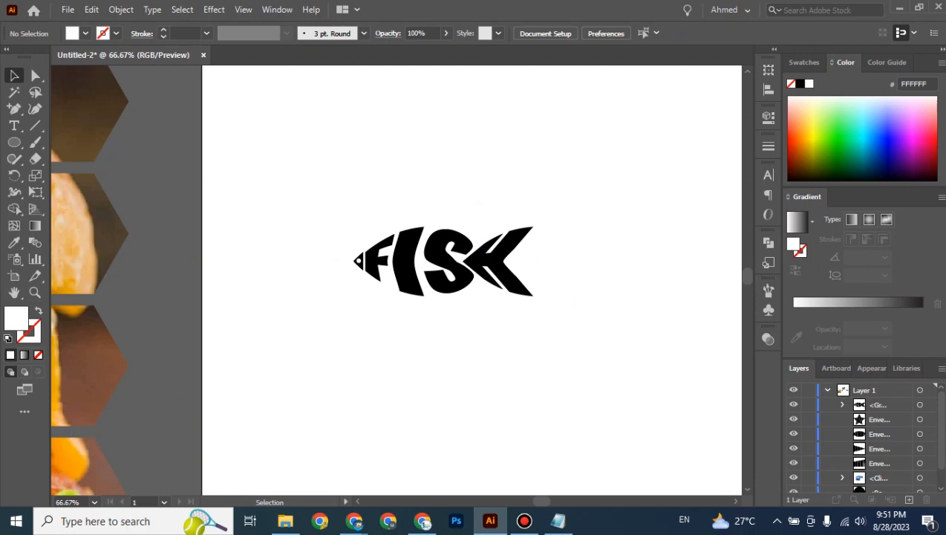
Switch to the Google Meet call in Chrome to check the participants' reactions, and return to Illustrator
mouse_move(319, 521)
click(309, 445)
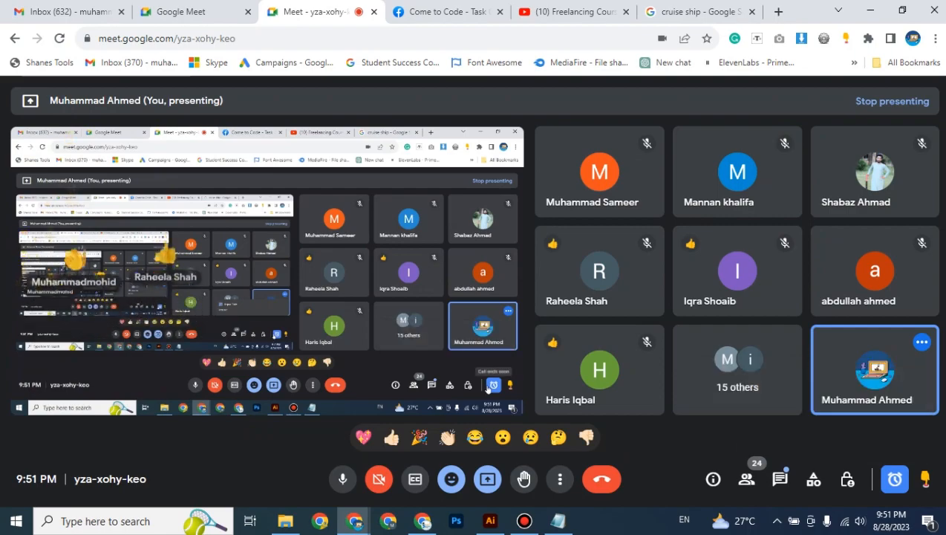
click(491, 522)
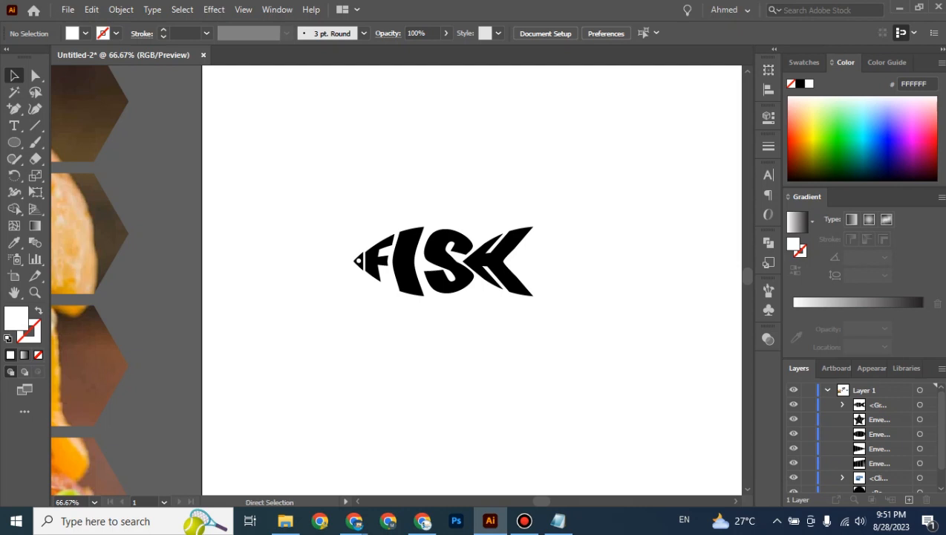
key(ctrl+minus)
key(ctrl+minus)
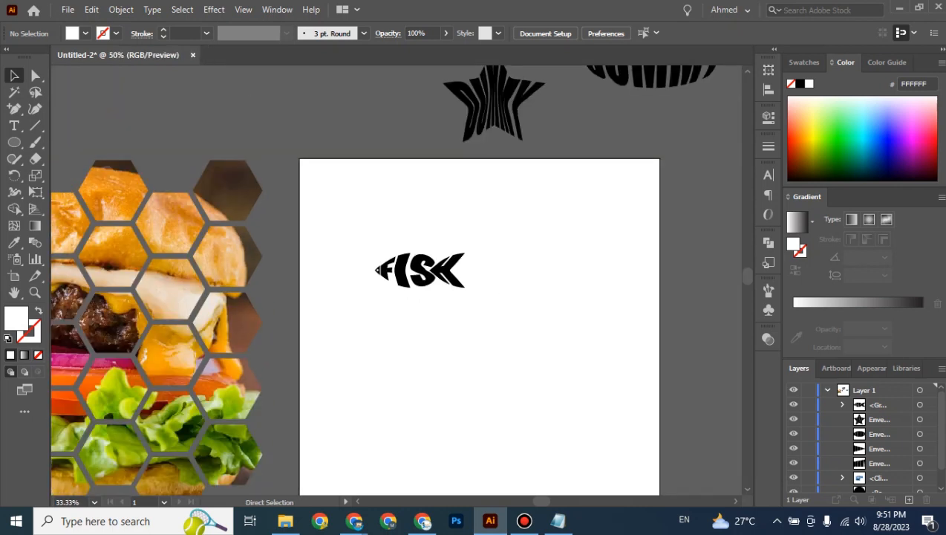
key(ctrl+plus)
key(ctrl+plus)
key(ctrl+minus)
key(ctrl+minus)
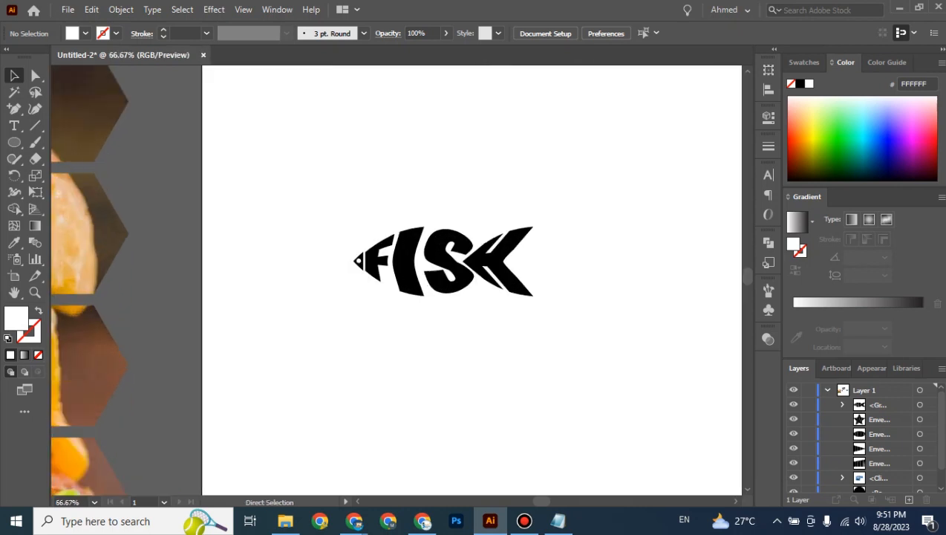